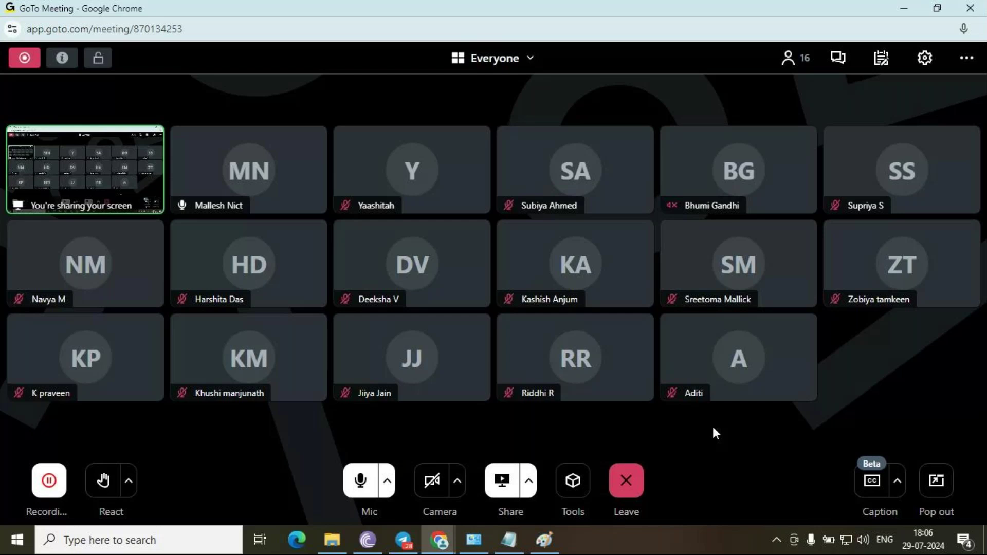
- Switch between the meeting window and the FACEBOOK Marketing Paint notes, then bring up Chrome's new tab
{"action": "key", "text": "alt+Tab"}
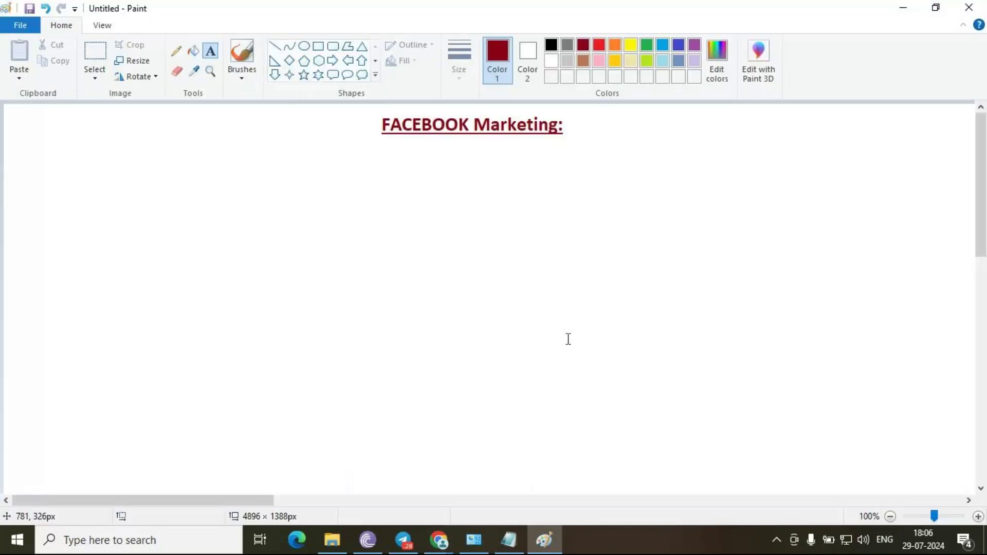
{"action": "key", "text": "alt+Tab"}
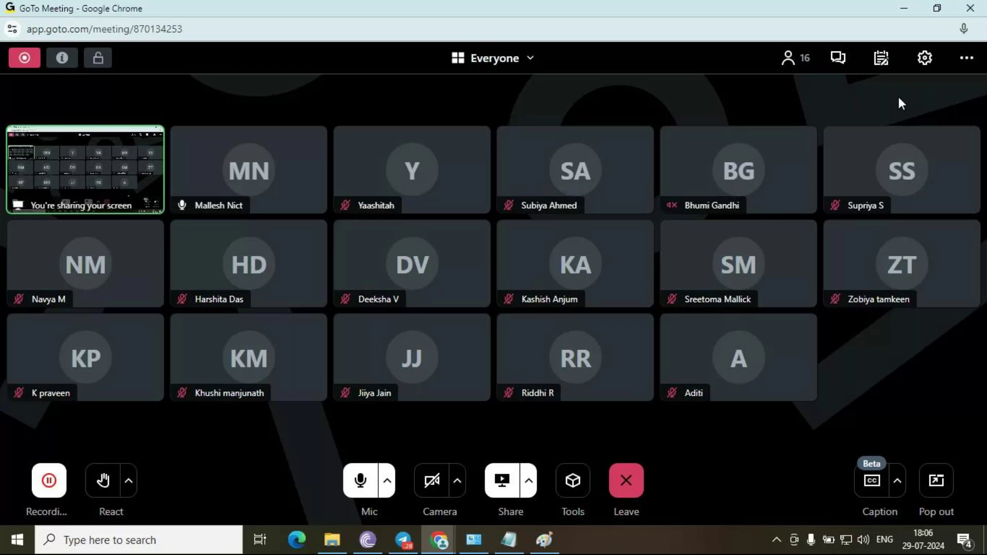
{"action": "key", "text": "alt+Tab"}
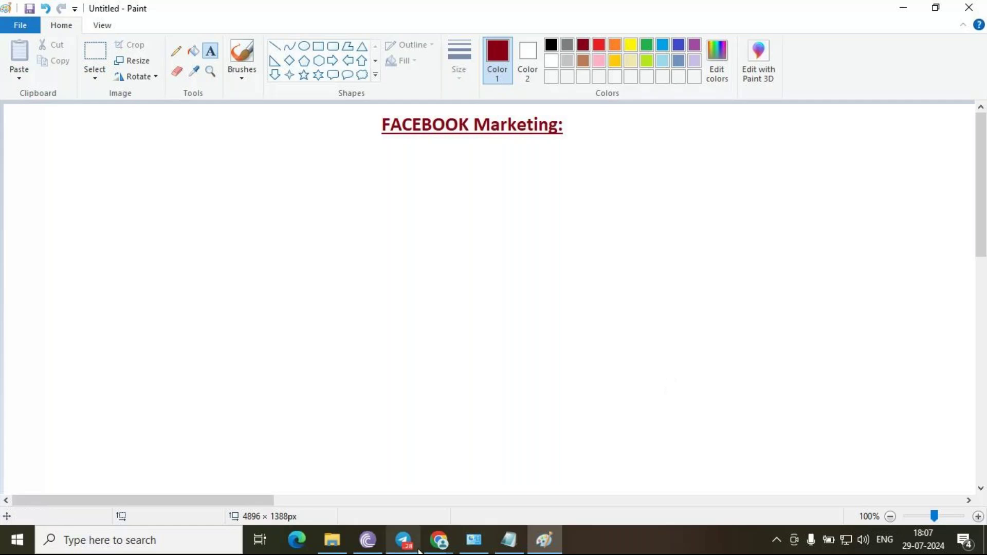
{"action": "left_click", "coordinate": [422, 543]}
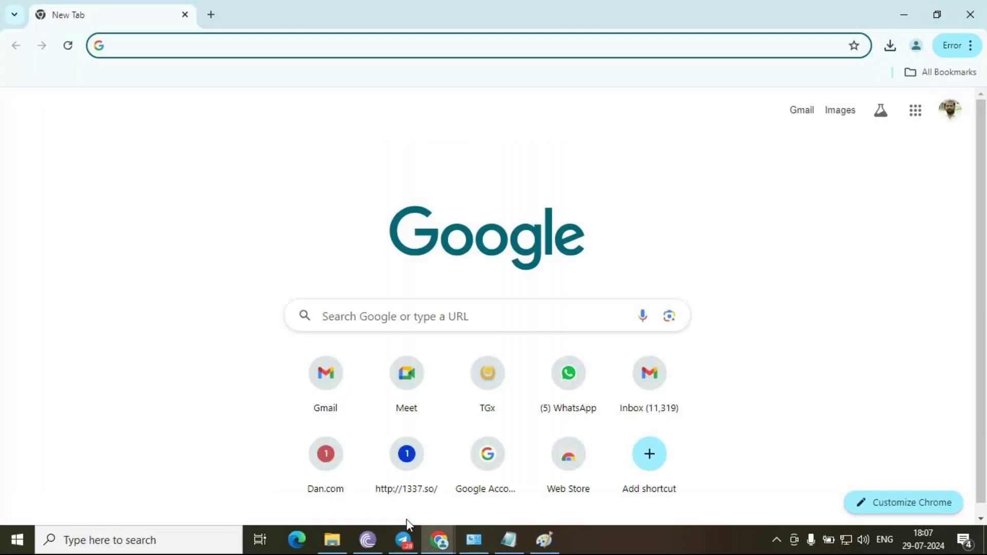
- Go to the Google homepage from Chrome's address bar
{"action": "left_click", "coordinate": [228, 42]}
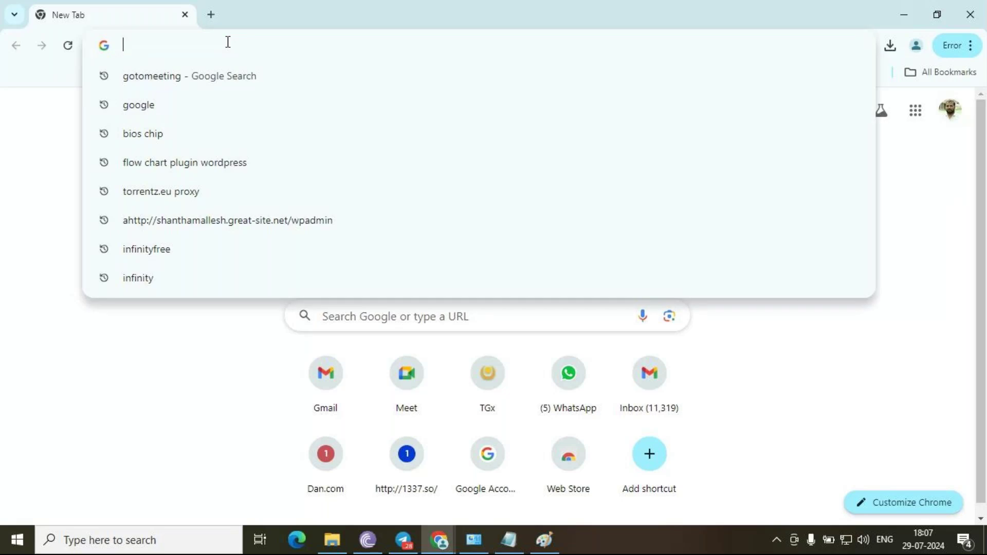
{"action": "type", "text": "fa"}
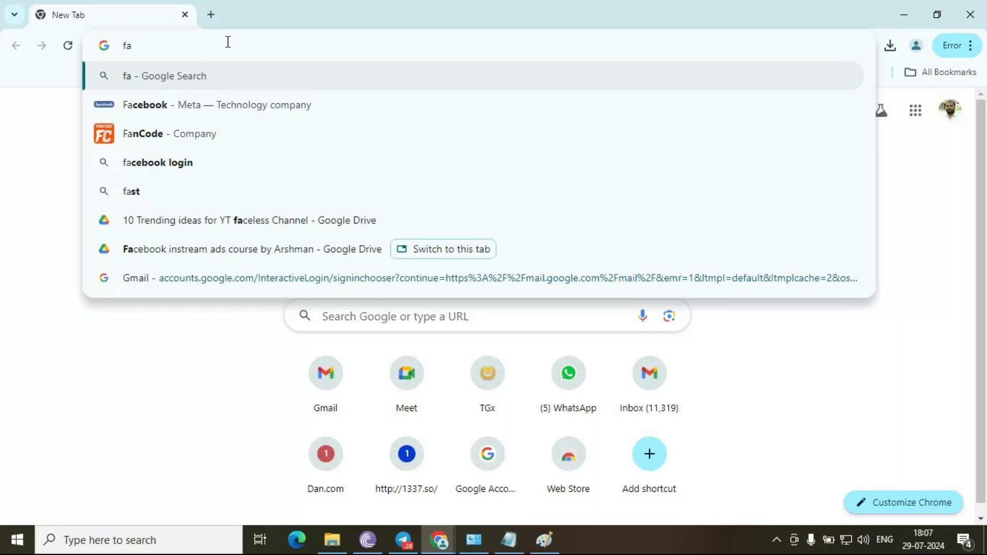
{"action": "key", "text": "BackSpace"}
{"action": "key", "text": "BackSpace"}
{"action": "type", "text": "g"}
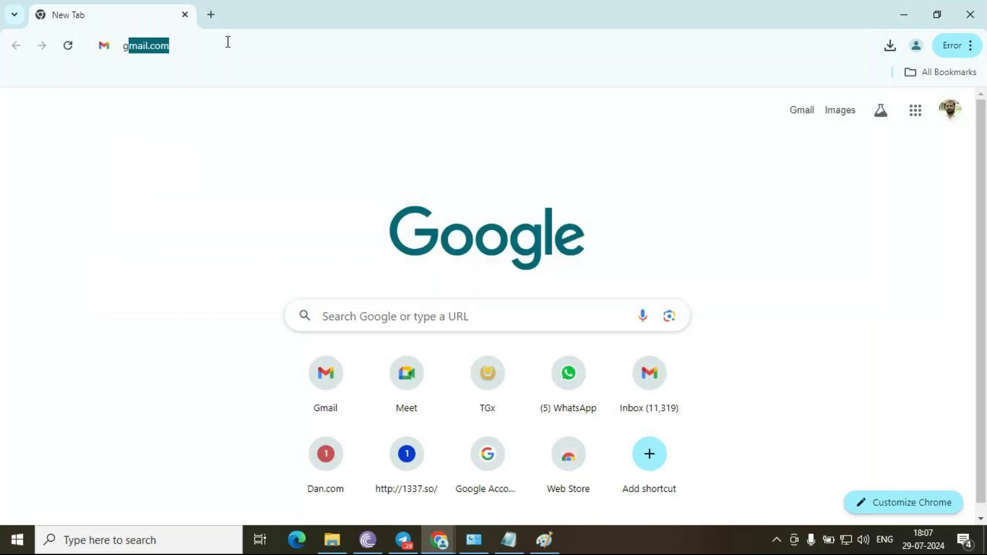
{"action": "type", "text": "oo"}
{"action": "key", "text": "Return"}
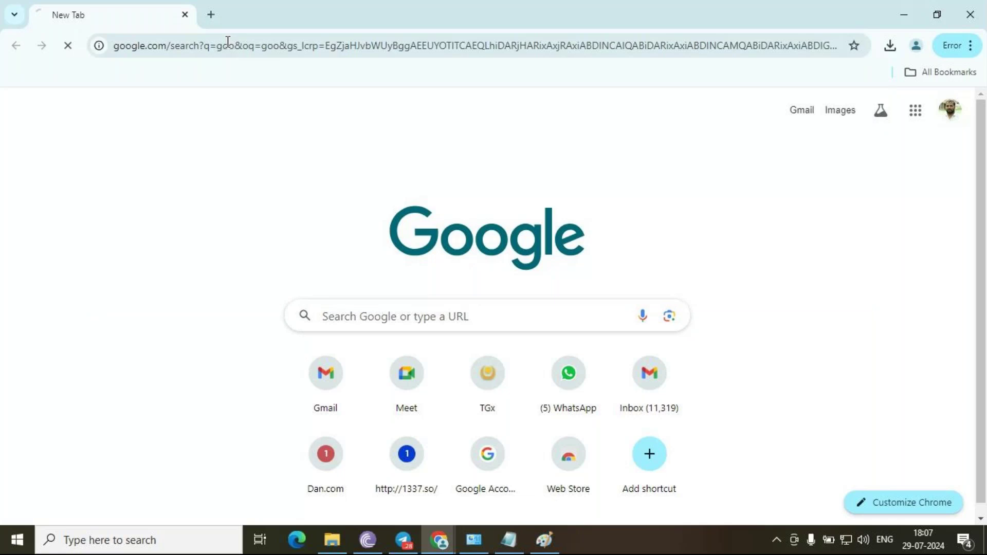
{"action": "left_click", "coordinate": [228, 41]}
{"action": "type", "text": "go"}
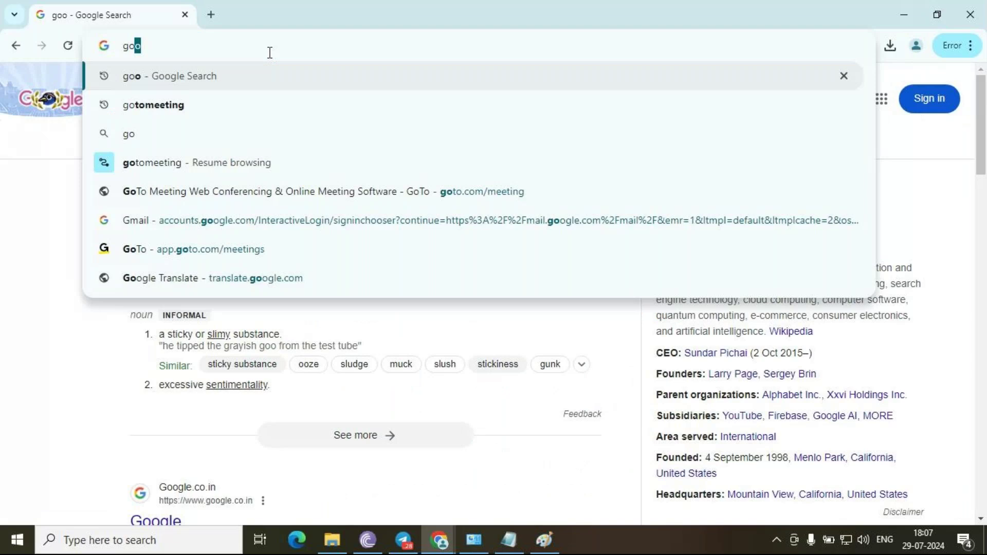
{"action": "type", "text": "o"}
{"action": "key", "text": "Return"}
- Search Google for 'facebook active users' using the suggestion
{"action": "left_click", "coordinate": [330, 248]}
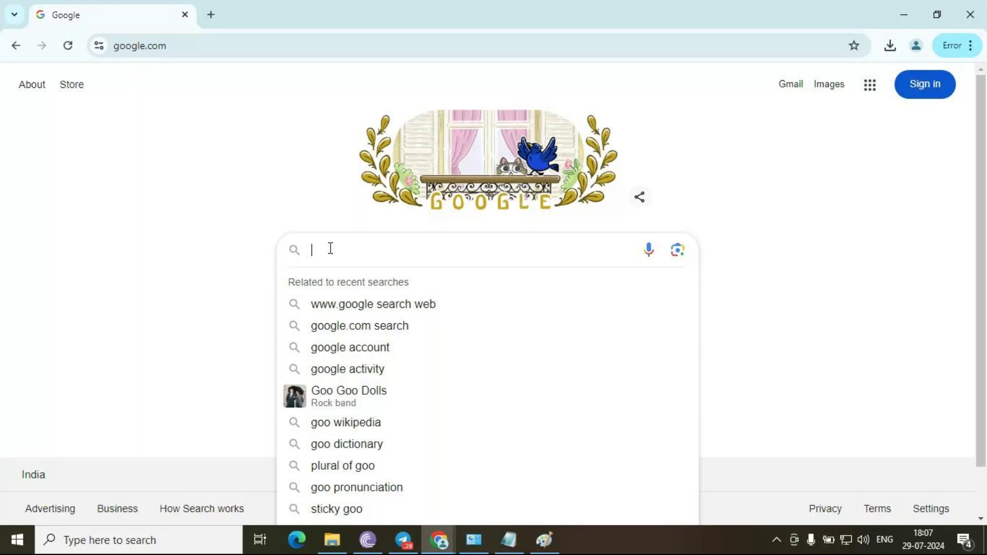
{"action": "type", "text": "facebook a"}
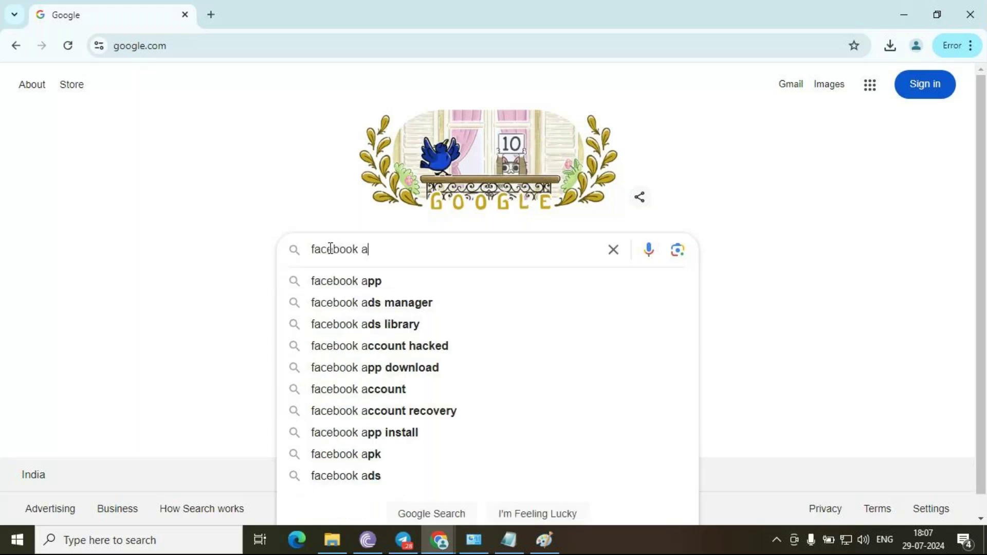
{"action": "type", "text": "ctive"}
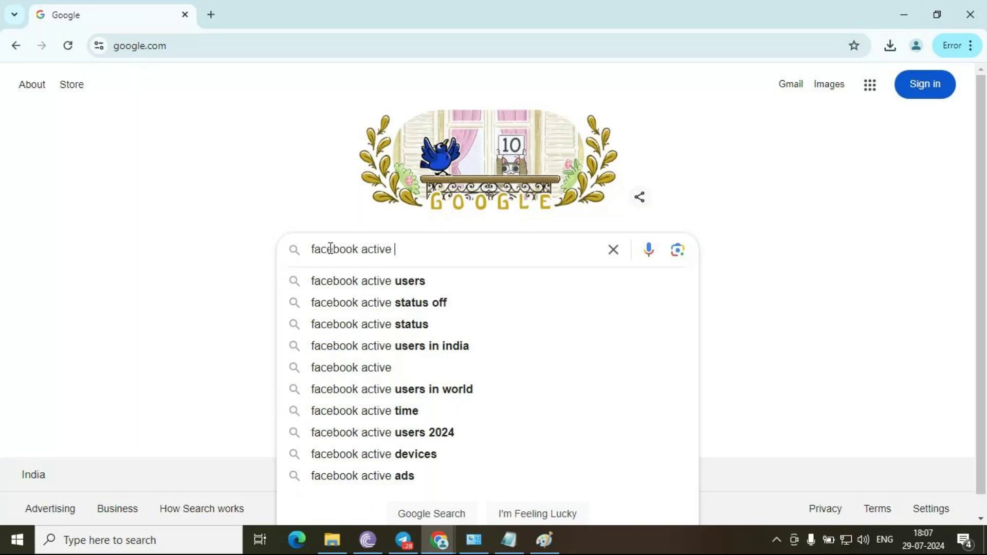
{"action": "key", "text": "Down"}
{"action": "key", "text": "Return"}
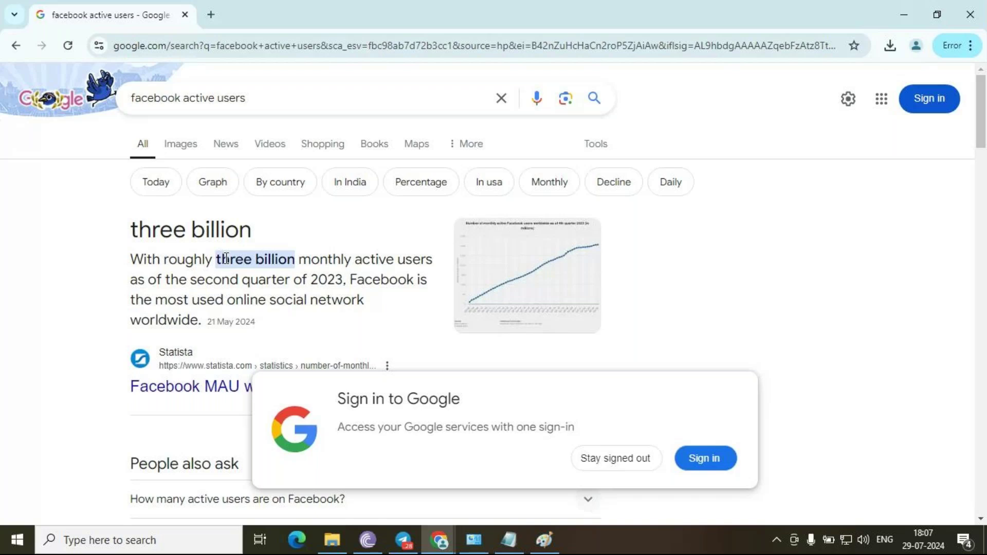
{"action": "left_click_drag", "start_coordinate": [331, 258], "coordinate": [341, 260]}
{"action": "scroll", "coordinate": [283, 195], "scroll_direction": "down", "scroll_amount": 2}
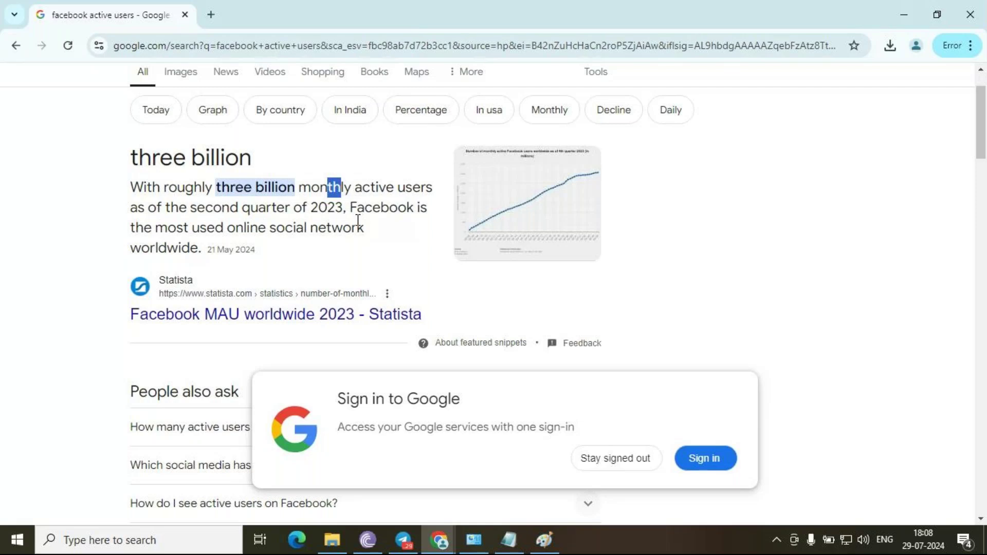
{"action": "left_click", "coordinate": [211, 14]}
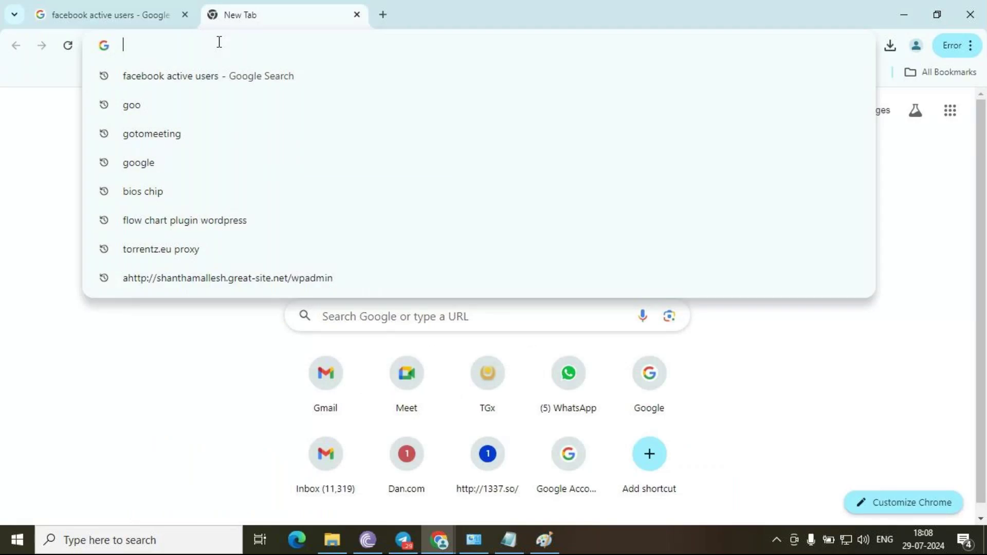
- Search Google for 'facebook page nict computer education' from the new tab's address bar
{"action": "type", "text": "fac"}
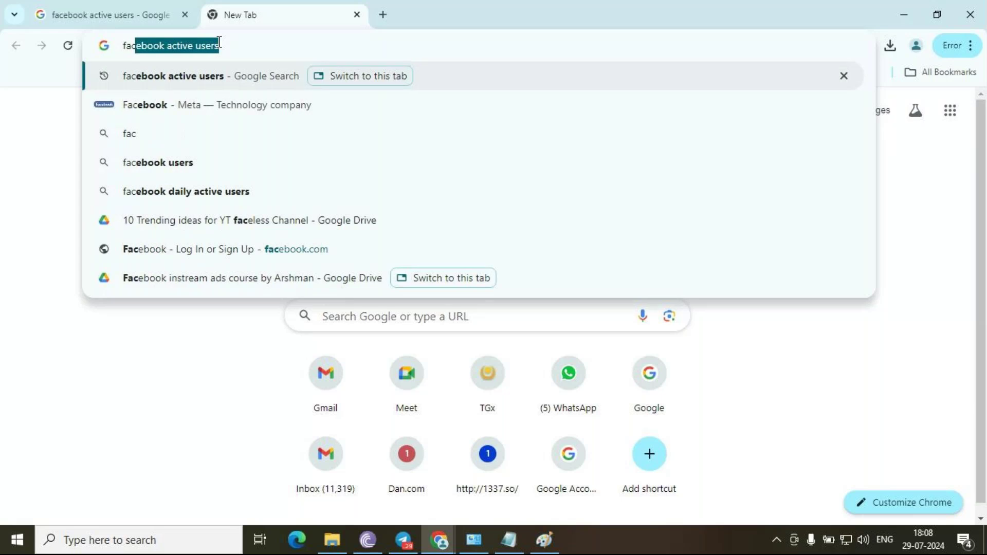
{"action": "type", "text": "ebook.c"}
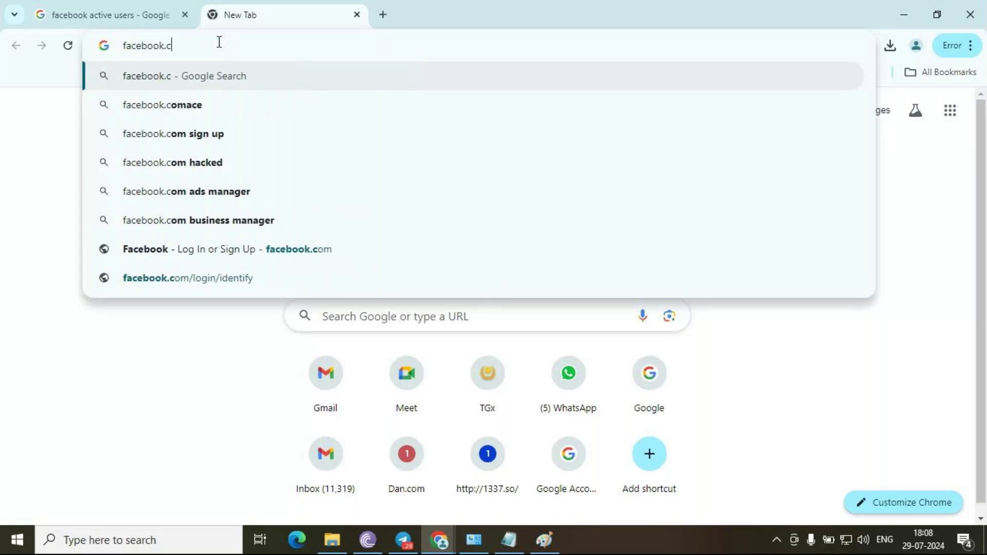
{"action": "key", "text": "ctrl+a"}
{"action": "key", "text": "BackSpace"}
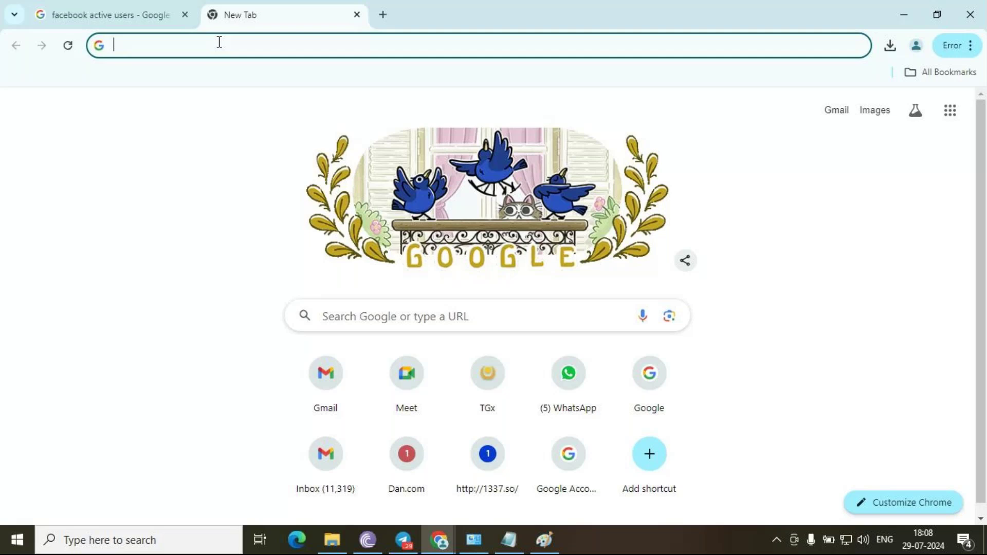
{"action": "type", "text": "nict comp"}
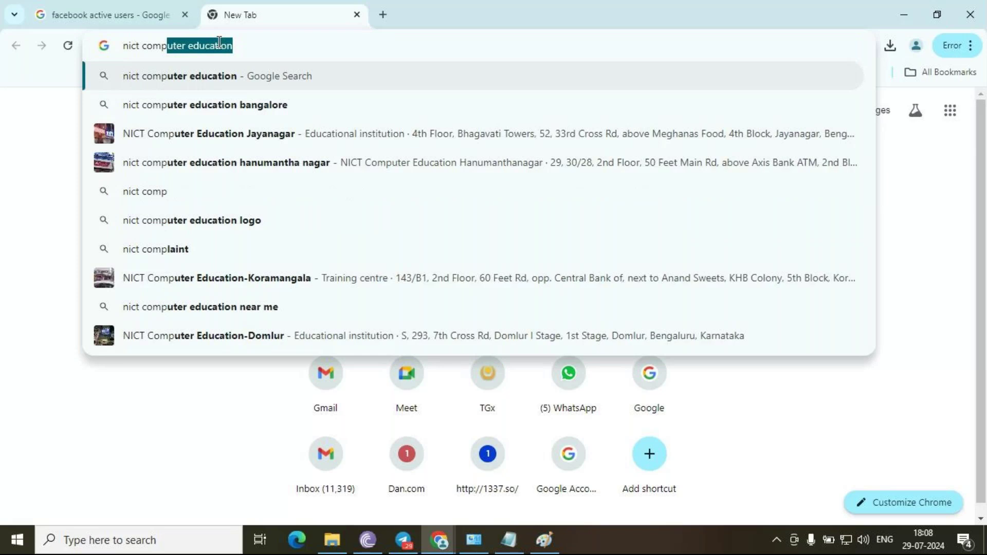
{"action": "type", "text": "uter educatio"}
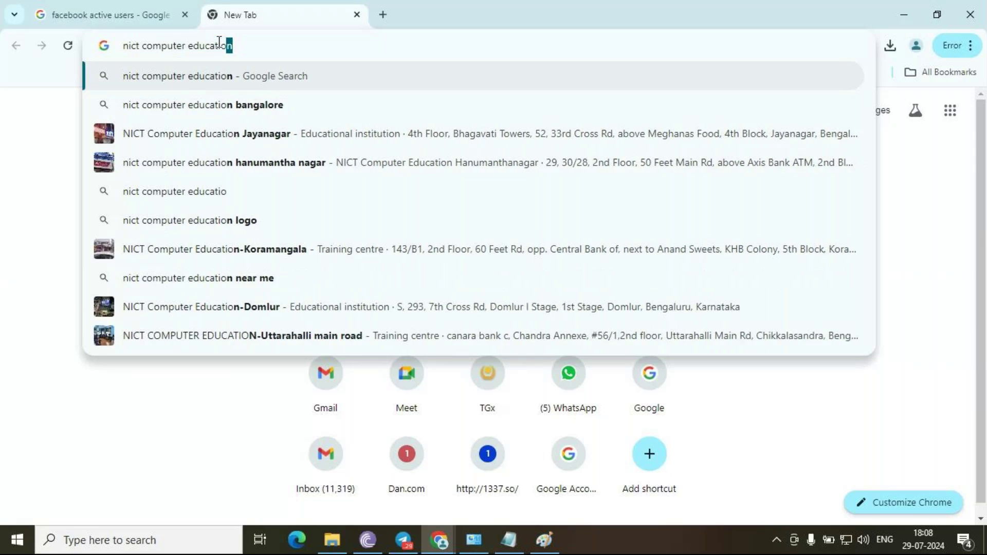
{"action": "type", "text": "n"}
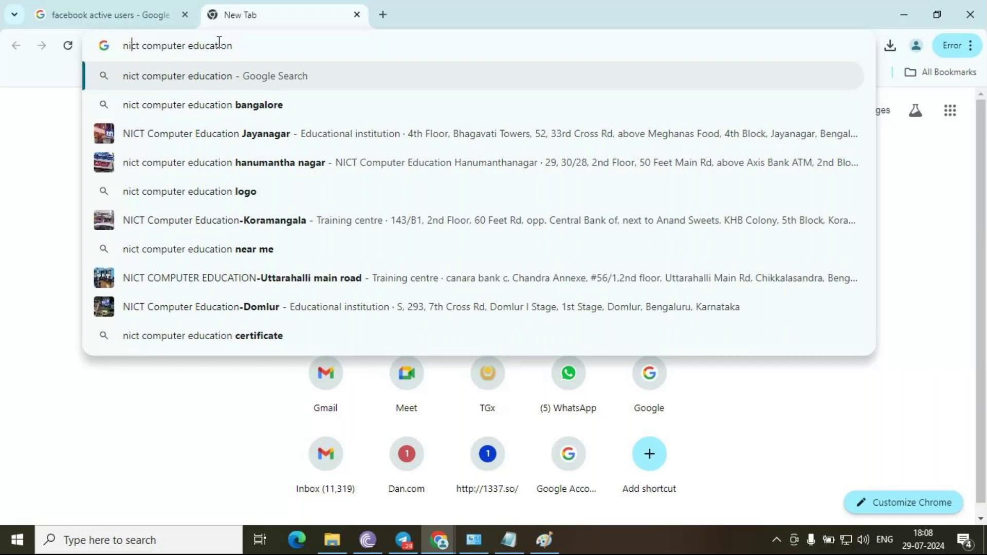
{"action": "key", "text": "Home"}
{"action": "type", "text": "facebook page"}
{"action": "key", "text": "Return"}
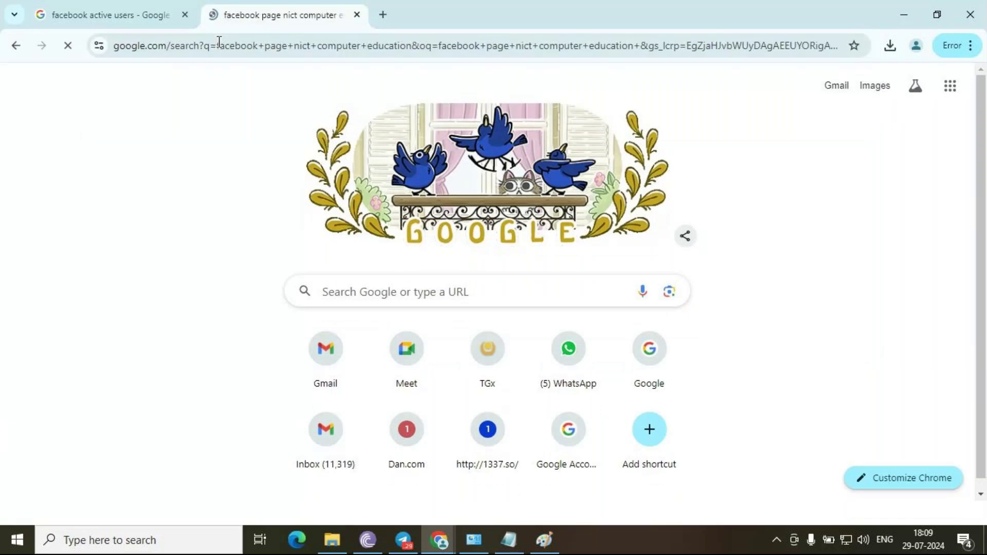
- Open the NICT Computer Education Facebook result and submit the login e-mail
{"action": "left_click", "coordinate": [229, 269]}
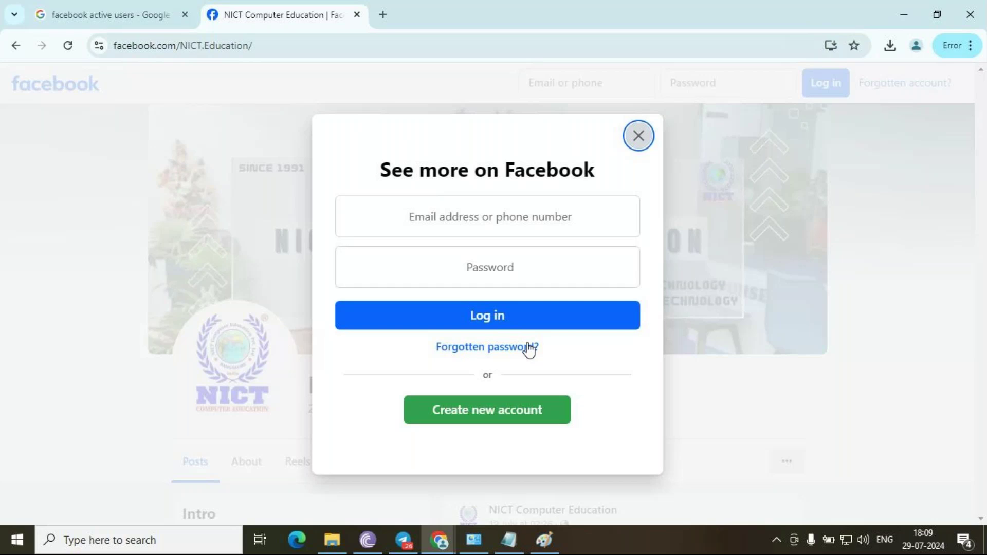
{"action": "left_click", "coordinate": [491, 219]}
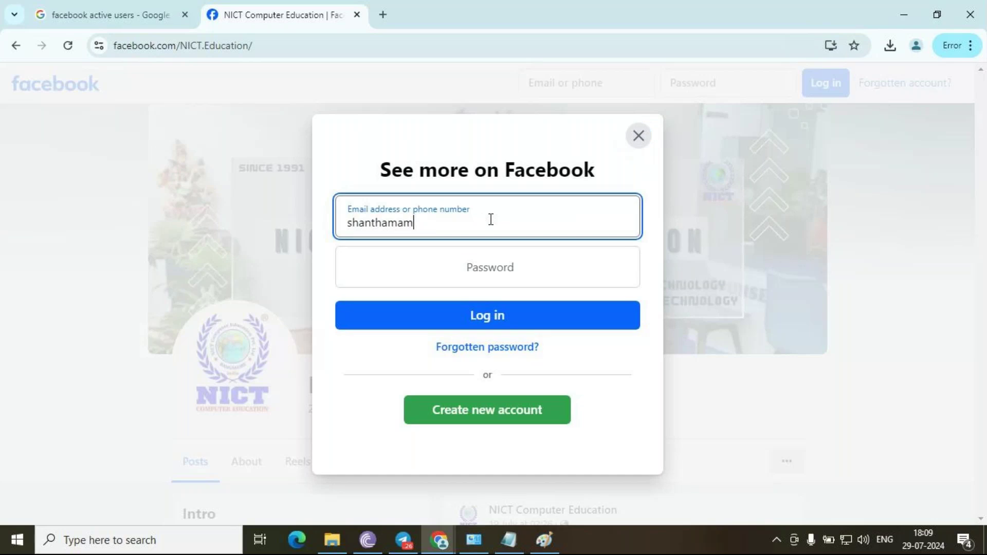
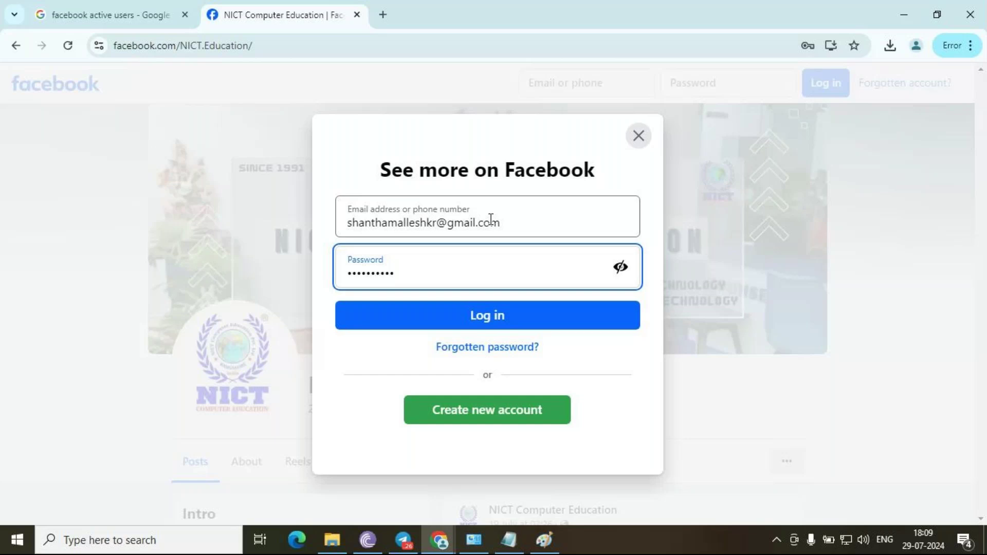
{"action": "key", "text": "Return"}
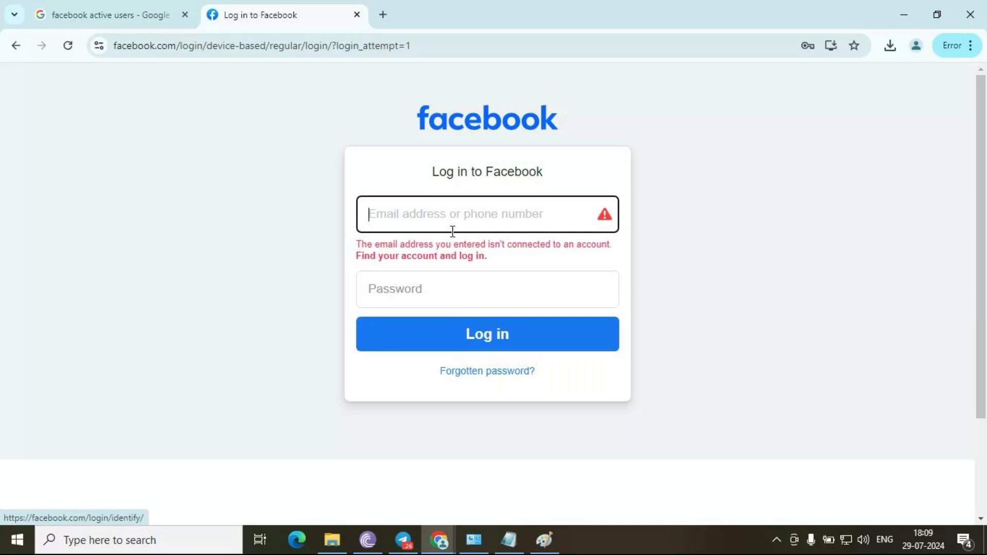
- Open facebook.com in a new tab and begin entering the first name on the sign-up form
{"action": "left_click", "coordinate": [384, 15]}
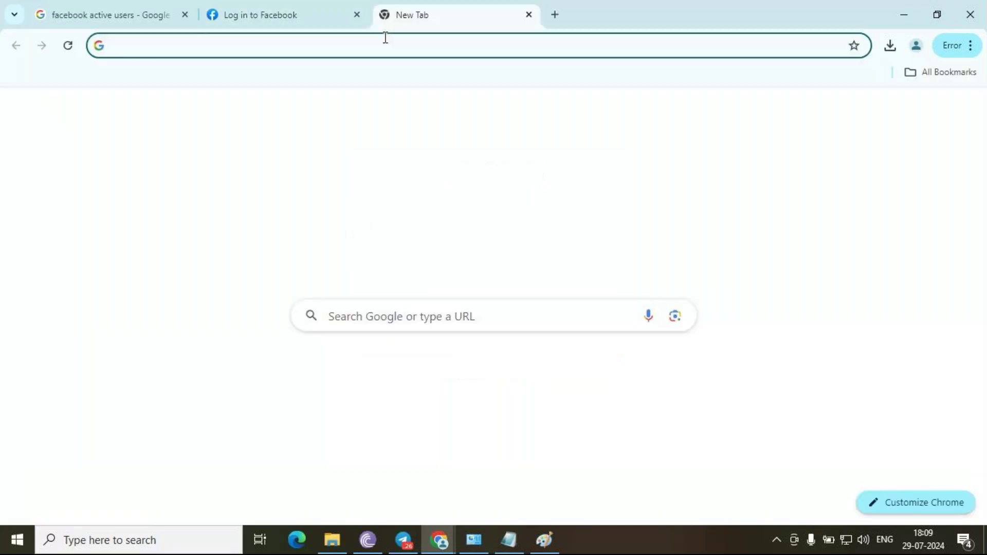
{"action": "type", "text": "fac"}
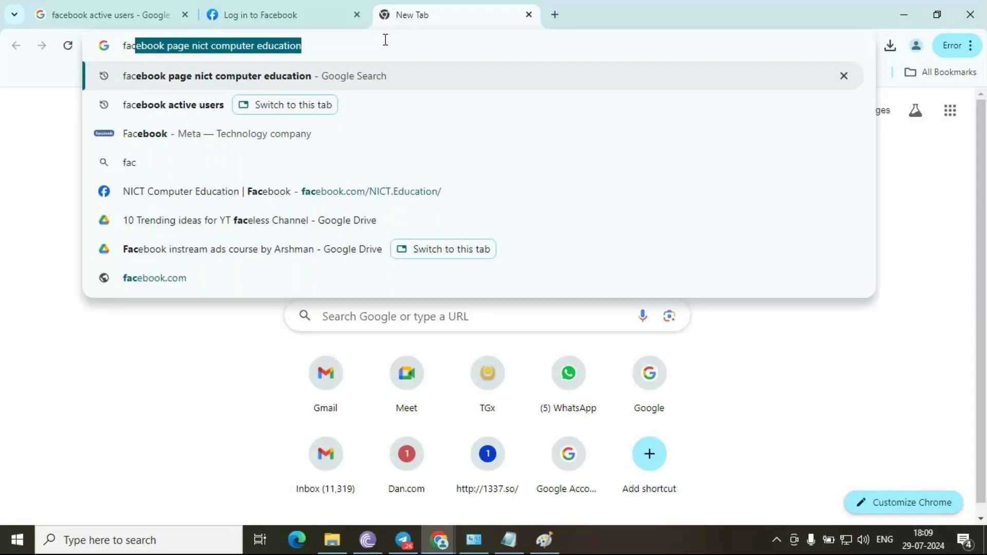
{"action": "type", "text": "ebook.com"}
{"action": "key", "text": "Return"}
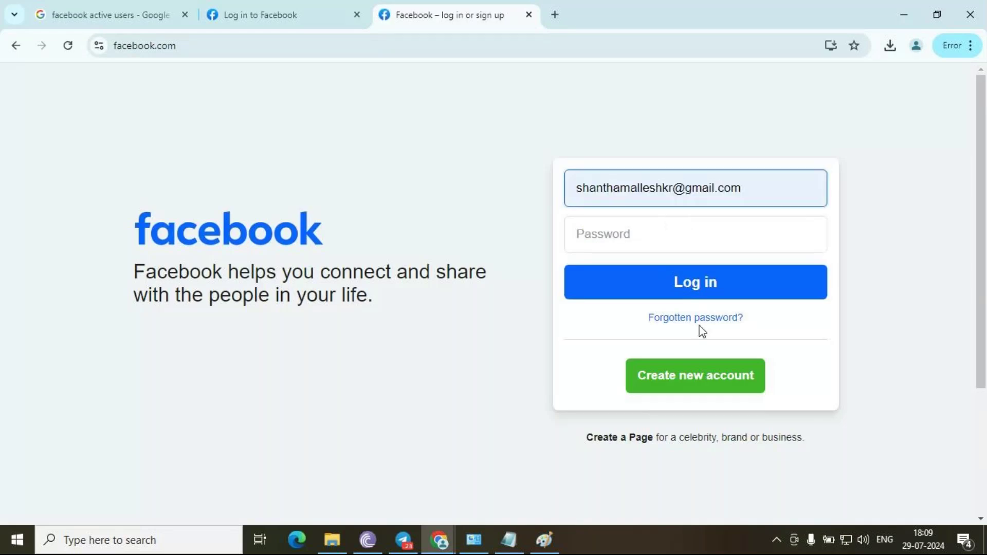
{"action": "left_click", "coordinate": [732, 357]}
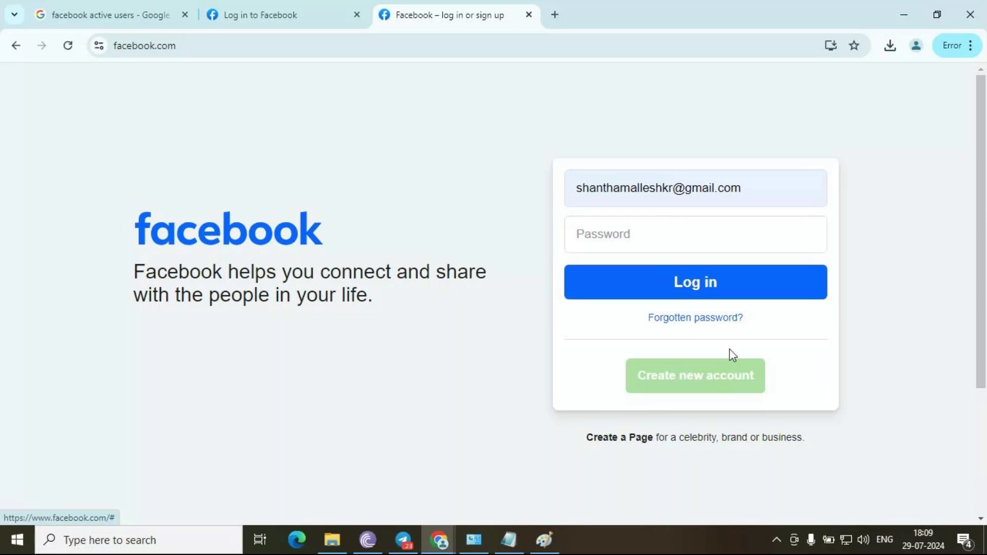
{"action": "type", "text": "shan"}
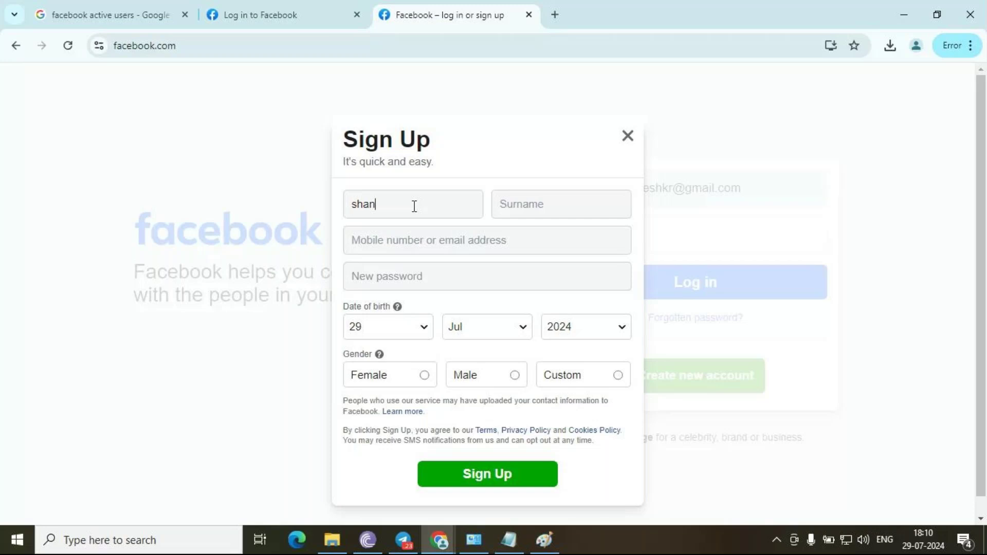
{"action": "type", "text": "thamallesh"}
- Fill in the surname, the e-mail address and its confirmation, and the account password
{"action": "key", "text": "Tab"}
{"action": "type", "text": "kr"}
{"action": "key", "text": "Tab"}
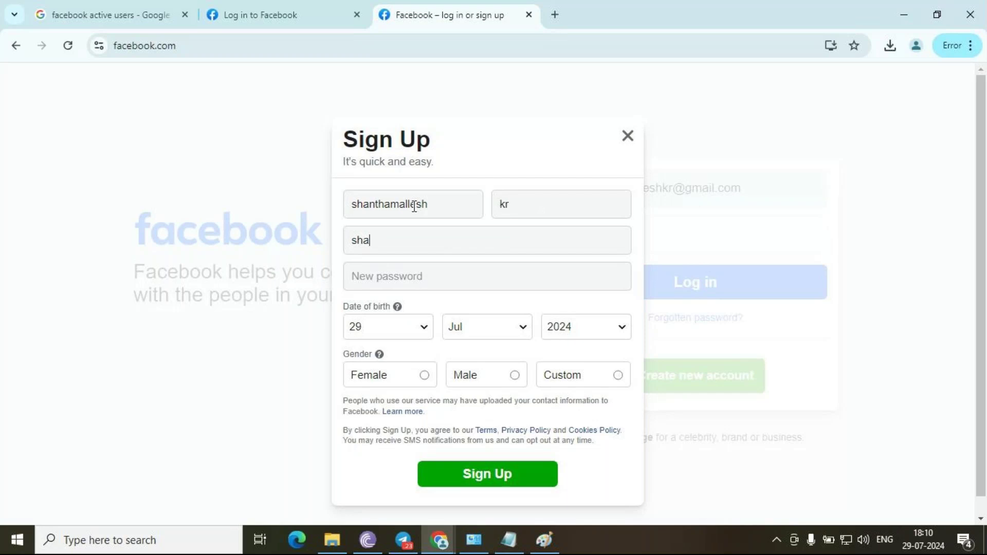
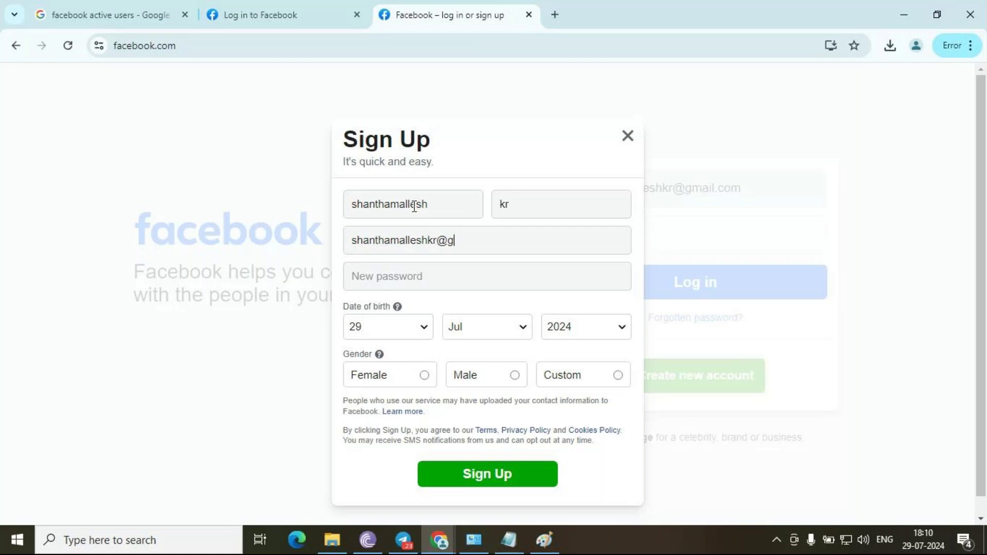
{"action": "key", "text": "Tab"}
{"action": "left_click_drag", "start_coordinate": [520, 224], "coordinate": [256, 233]}
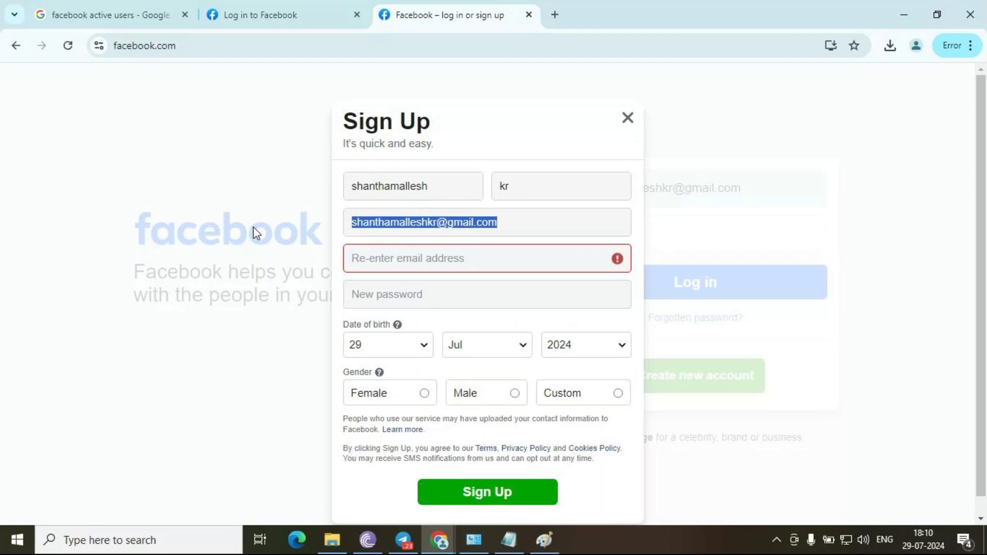
{"action": "key", "text": "ctrl+c"}
{"action": "left_click", "coordinate": [391, 258]}
{"action": "key", "text": "ctrl+v"}
{"action": "left_click", "coordinate": [408, 293]}
{"action": "type", "text": "********"}
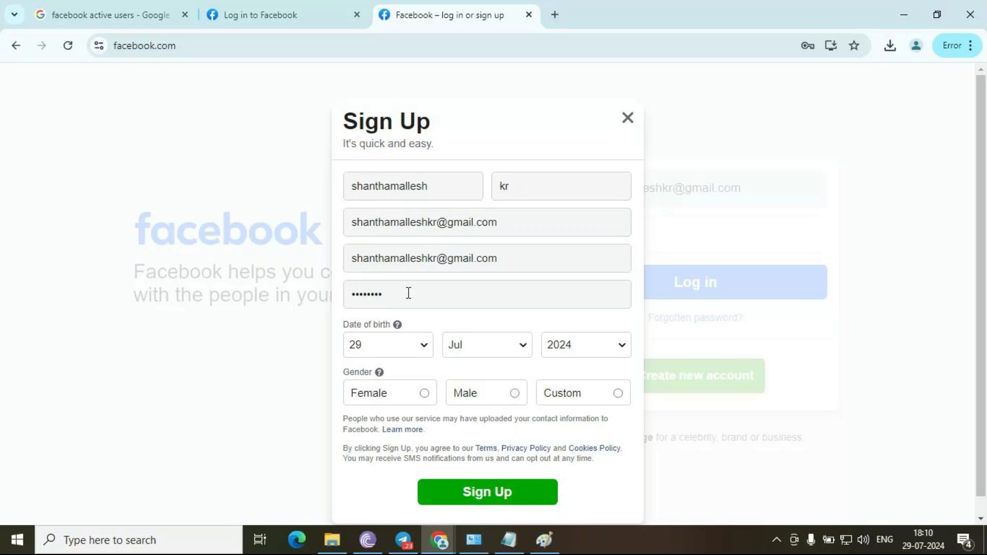
{"action": "type", "text": "**"}
- Set gender to Male, birthday to June 1992, and submit the sign-up form
{"action": "left_click", "coordinate": [515, 393]}
{"action": "left_click", "coordinate": [517, 353]}
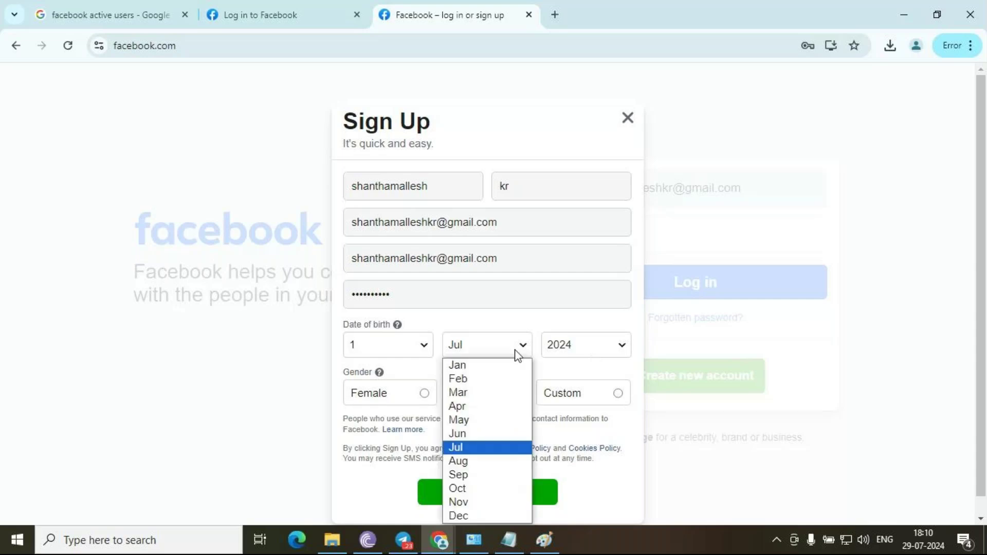
{"action": "left_click", "coordinate": [481, 437]}
{"action": "left_click", "coordinate": [621, 344]}
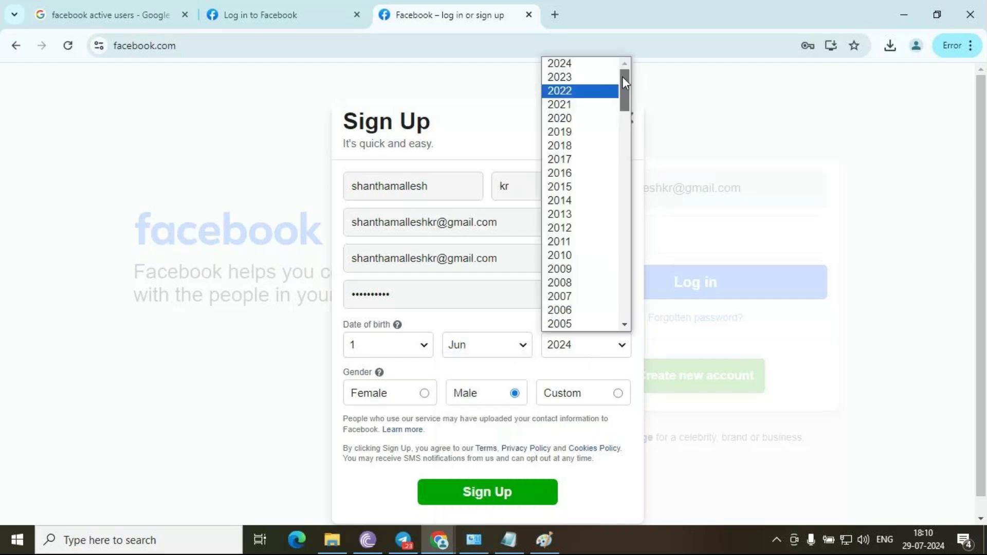
{"action": "left_click_drag", "start_coordinate": [623, 80], "coordinate": [633, 135]}
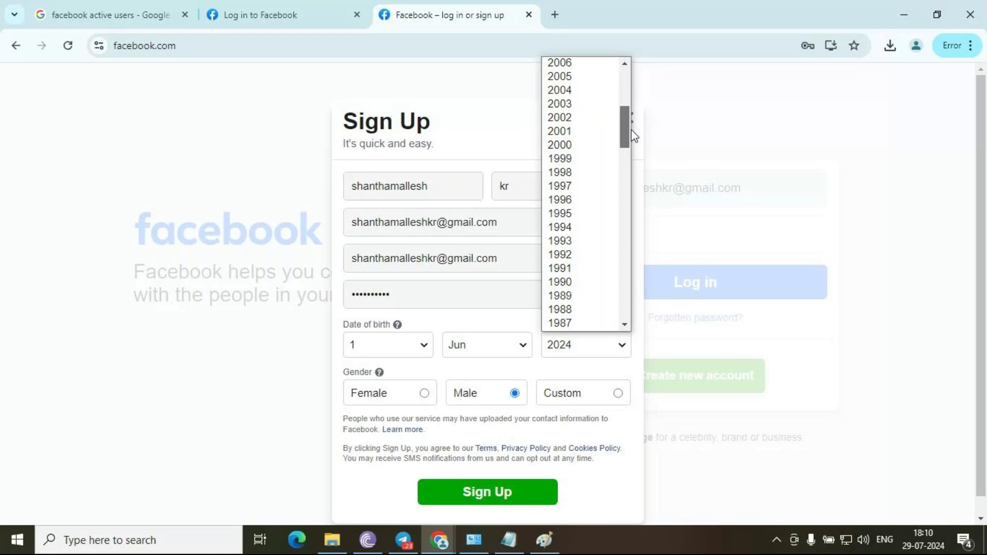
{"action": "left_click_drag", "start_coordinate": [633, 135], "coordinate": [633, 139]}
{"action": "left_click", "coordinate": [583, 228]}
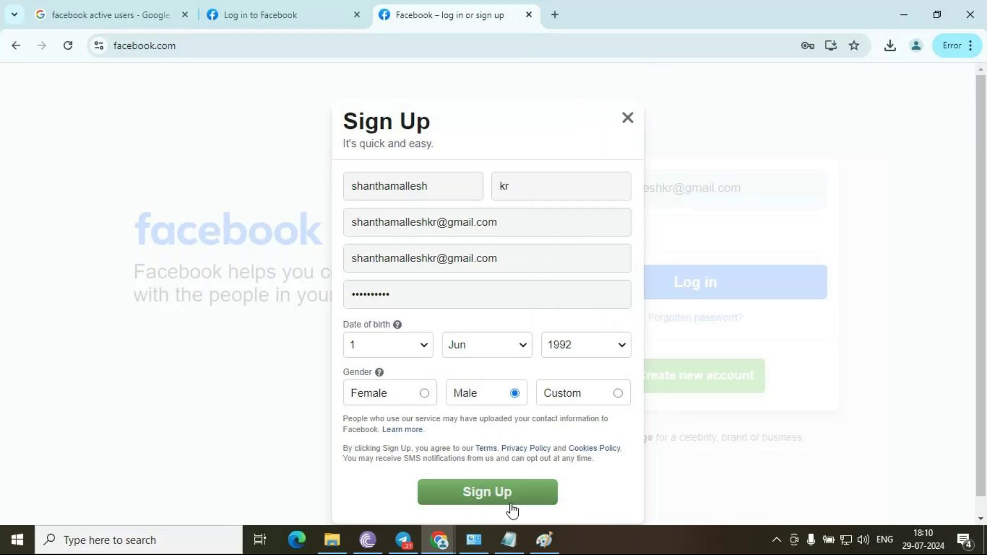
{"action": "left_click", "coordinate": [511, 505]}
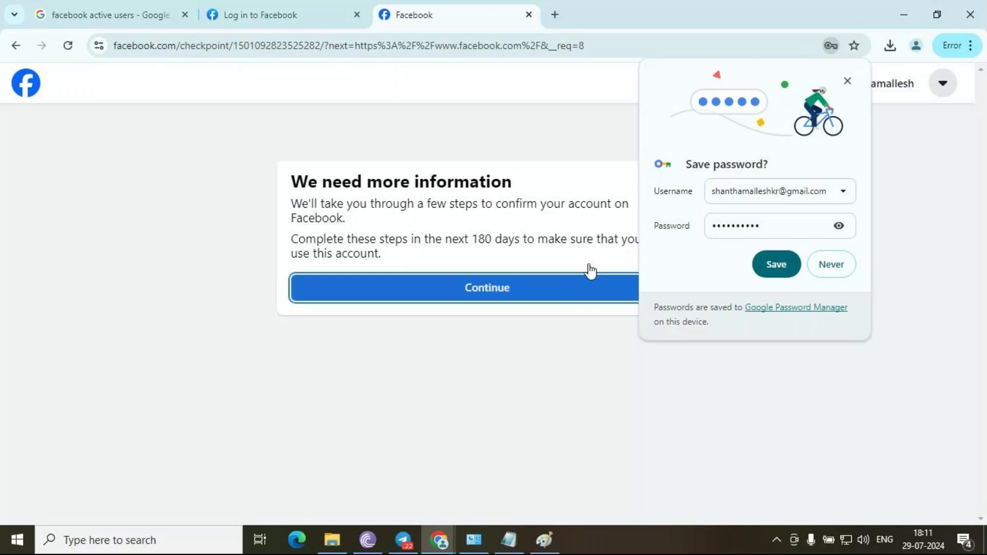
- Continue from Facebook's 'We need more information' page to the account confirmation check
{"action": "left_click", "coordinate": [589, 272]}
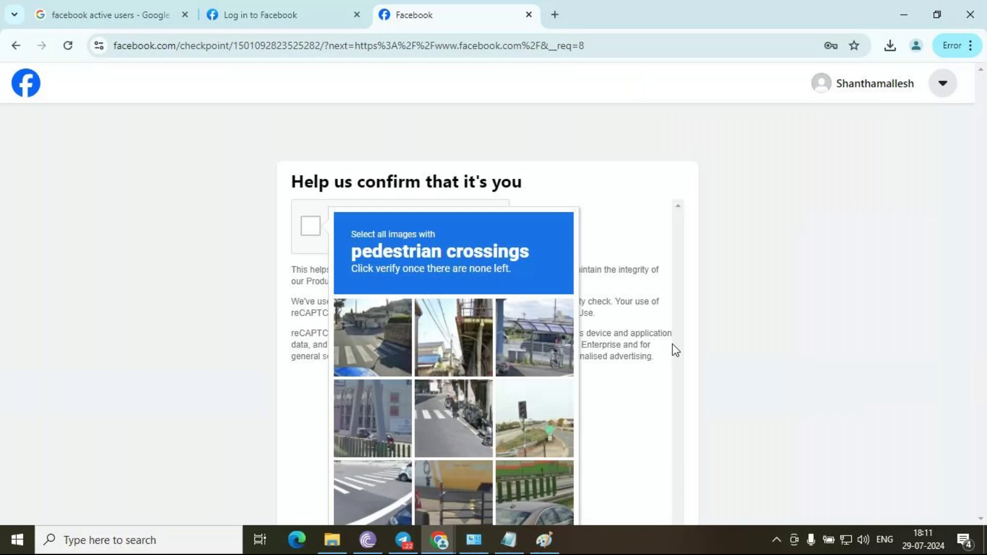
- Mark the pedestrian-crossing image in the reCAPTCHA, verify it, and switch to the other Facebook tab
{"action": "scroll", "coordinate": [676, 350], "scroll_direction": "down", "scroll_amount": 1}
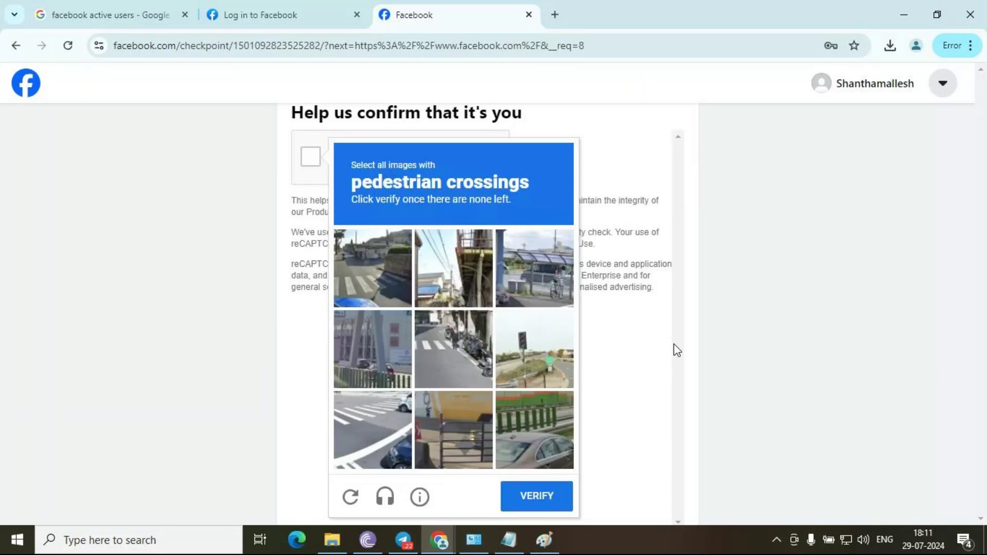
{"action": "left_click", "coordinate": [438, 350]}
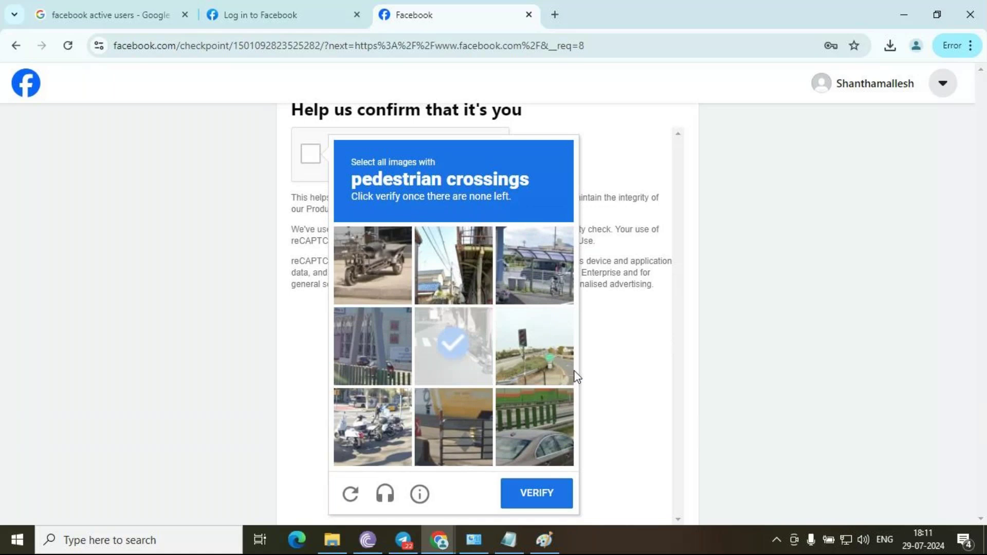
{"action": "left_click", "coordinate": [708, 239]}
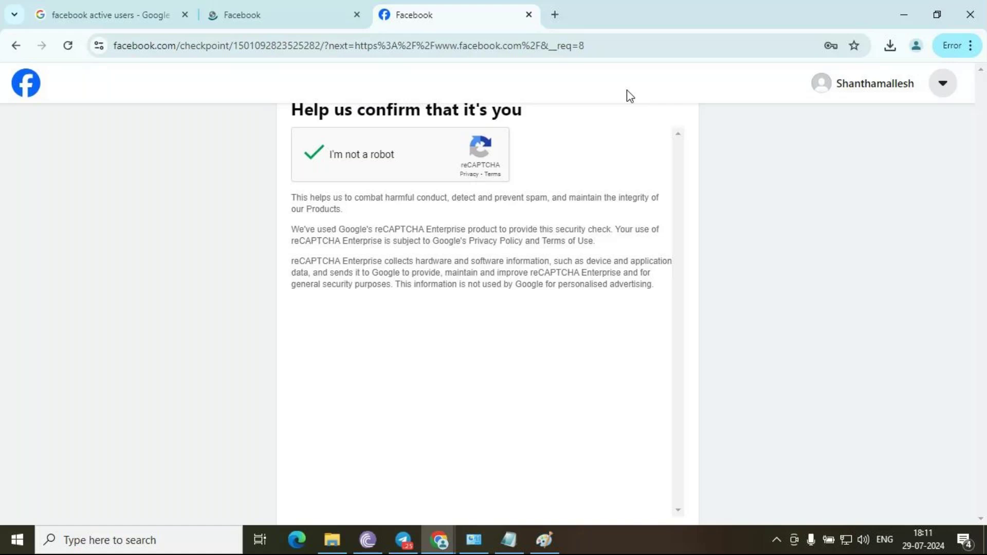
{"action": "scroll", "coordinate": [572, 498], "scroll_direction": "down", "scroll_amount": 1}
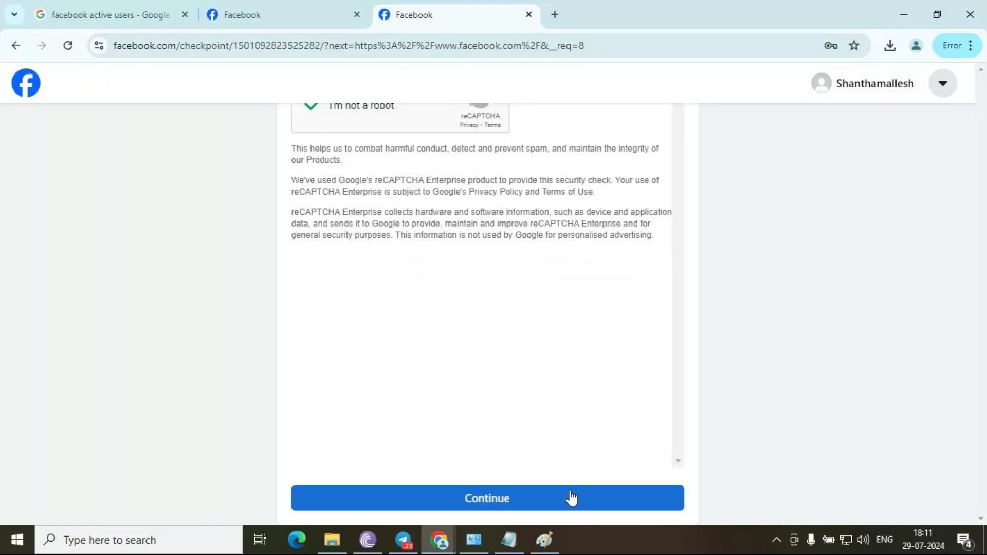
{"action": "left_click", "coordinate": [289, 23]}
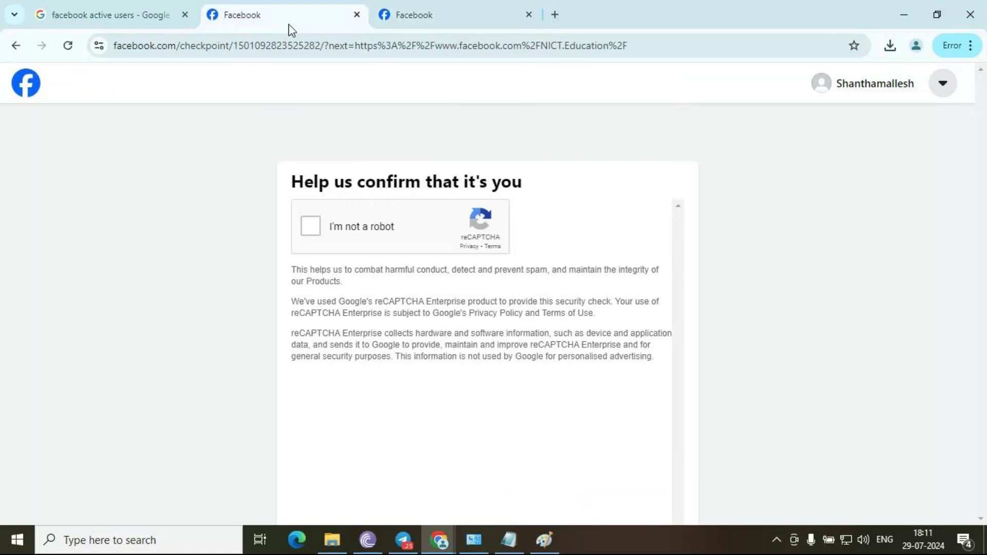
- Return to the Facebook confirmation-code tab and start a new tab addressed to gmail
{"action": "left_click", "coordinate": [436, 14]}
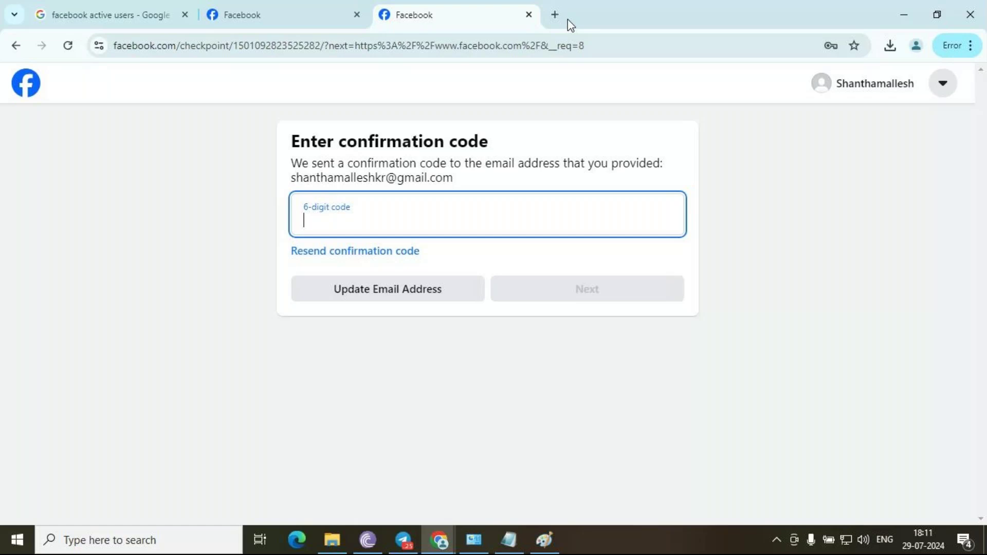
{"action": "key", "text": "ctrl+t"}
{"action": "type", "text": "gmai"}
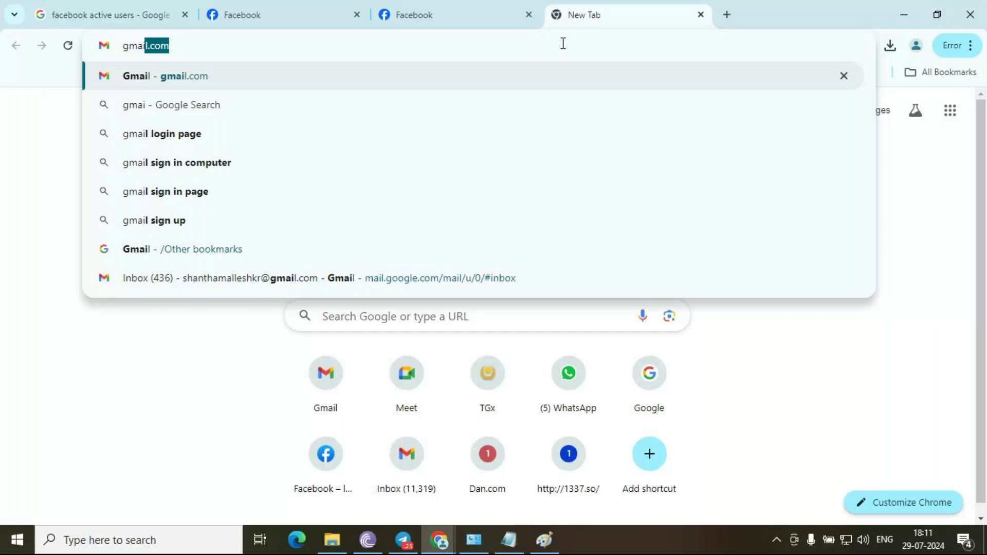
- Go to gmail.com, sign in with the account password, and switch to the existing Chrome profile
{"action": "key", "text": "Return"}
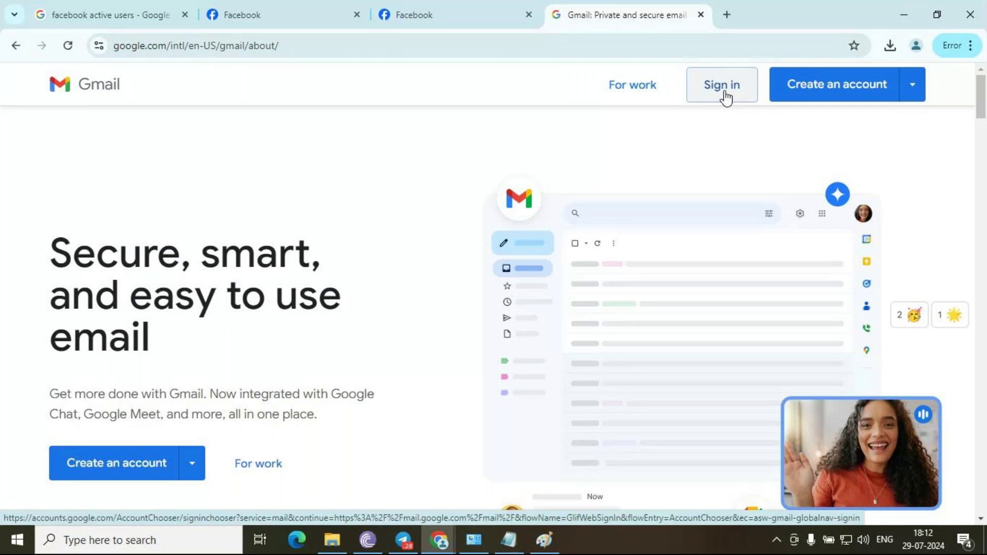
{"action": "left_click", "coordinate": [725, 93]}
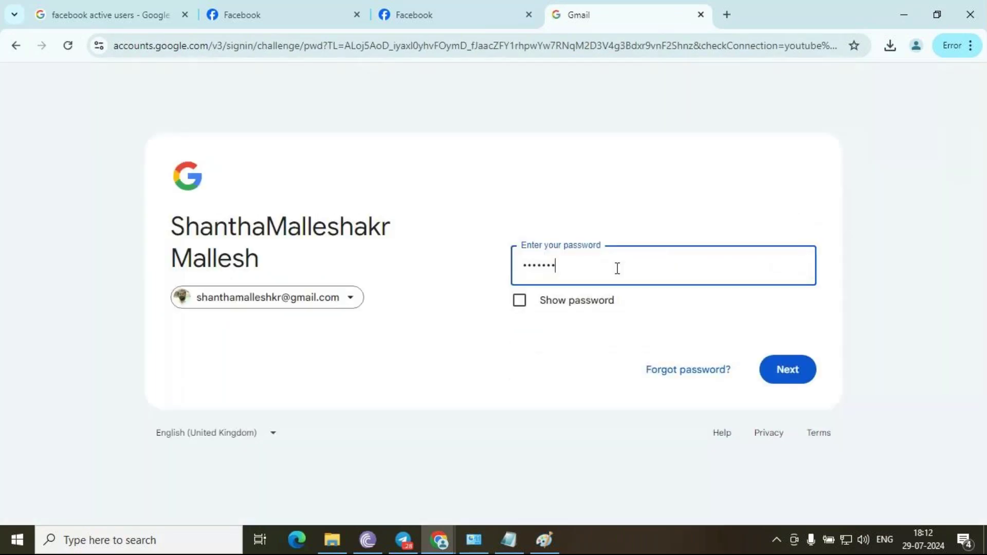
{"action": "type", "text": "***"}
{"action": "key", "text": "Return"}
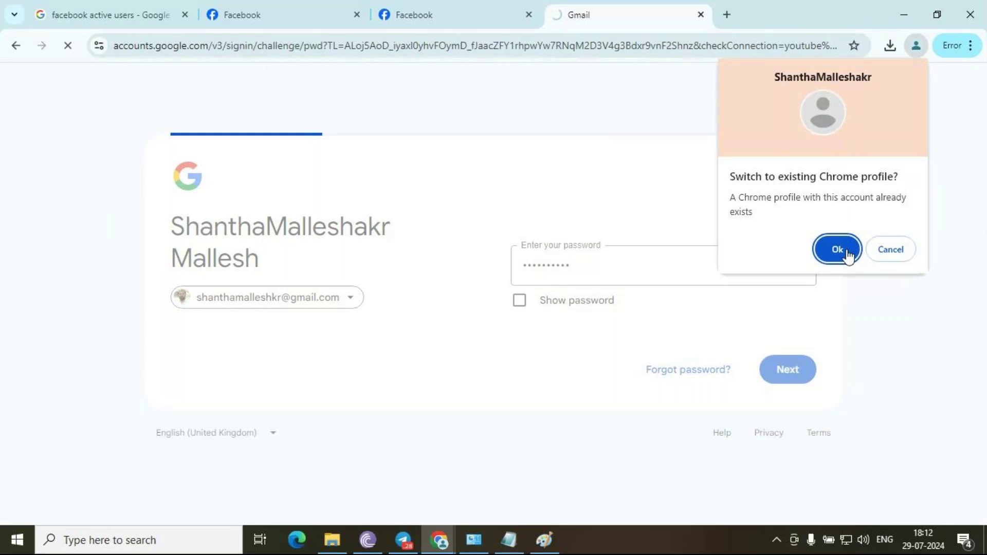
{"action": "left_click", "coordinate": [837, 249]}
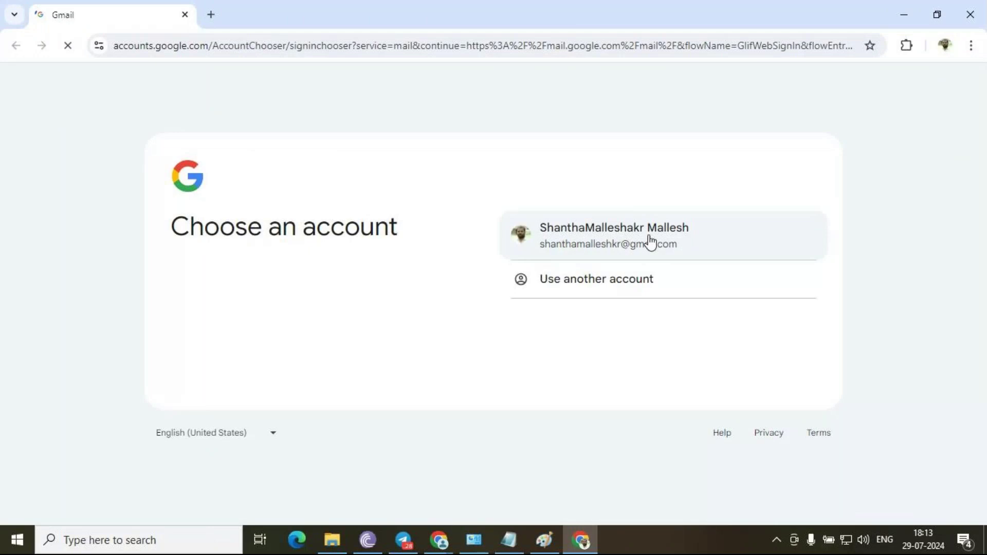
- Choose the Gmail account to find Facebook's code e-mail, then return to the code entry page
{"action": "left_click", "coordinate": [651, 241]}
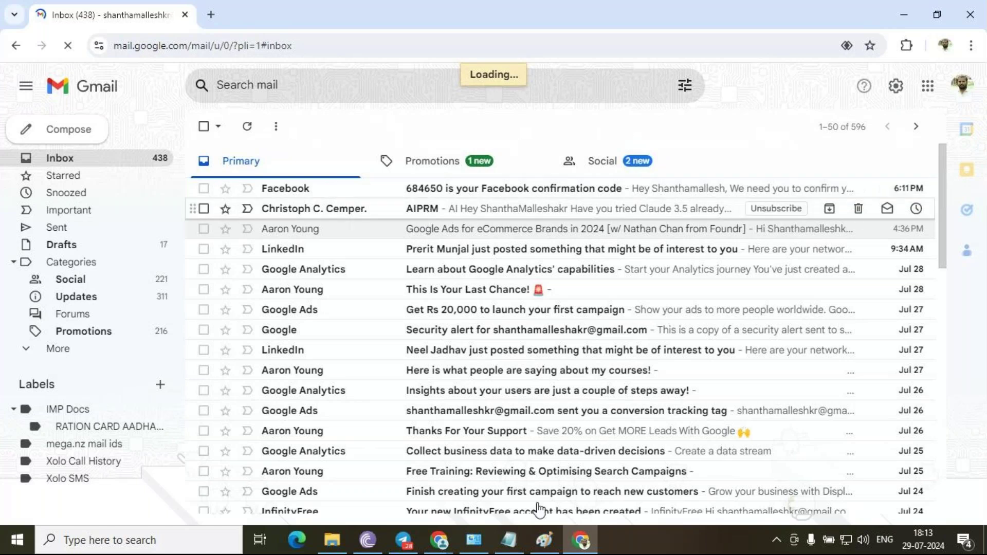
{"action": "key", "text": "alt+Tab"}
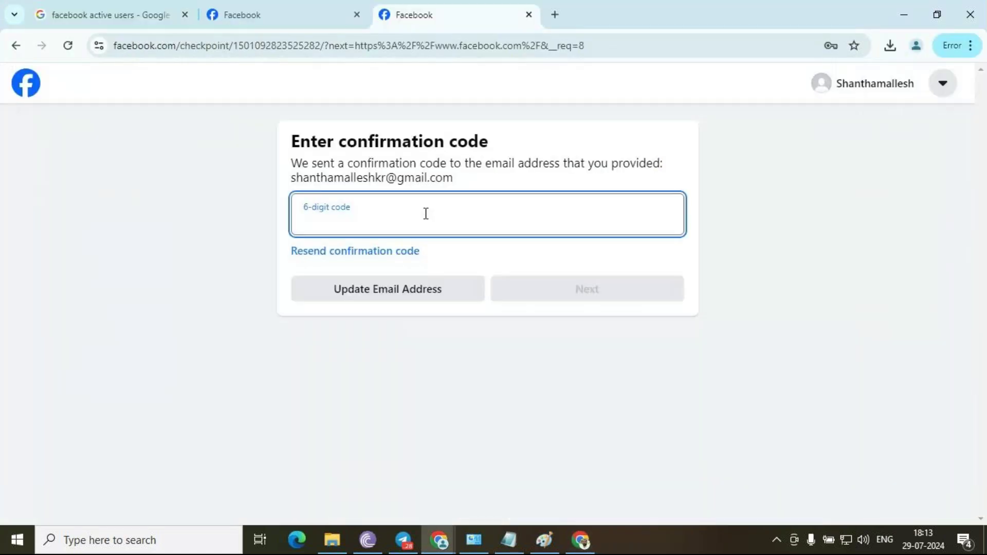
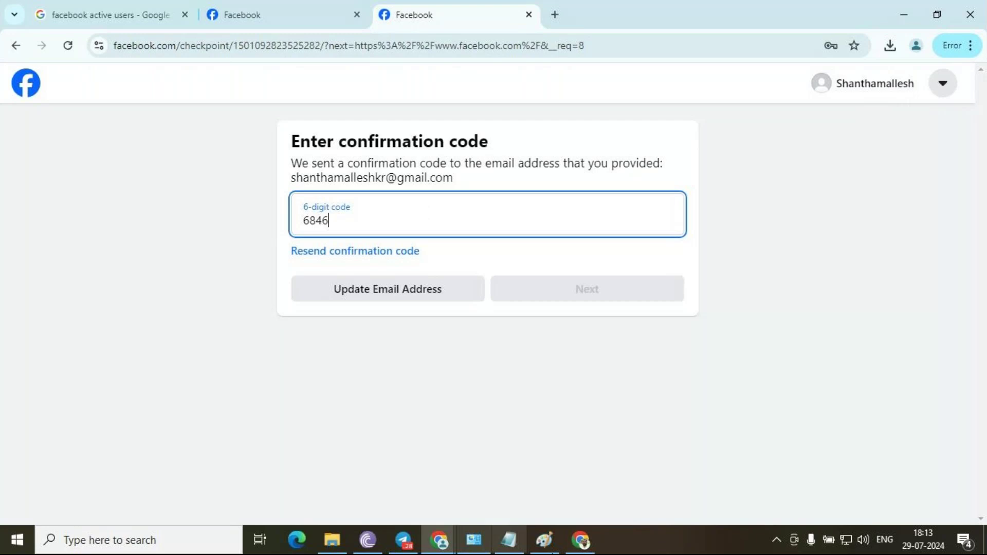
- Enter the 6-digit confirmation code from the Gmail message into Facebook and submit it
{"action": "left_click", "coordinate": [583, 540]}
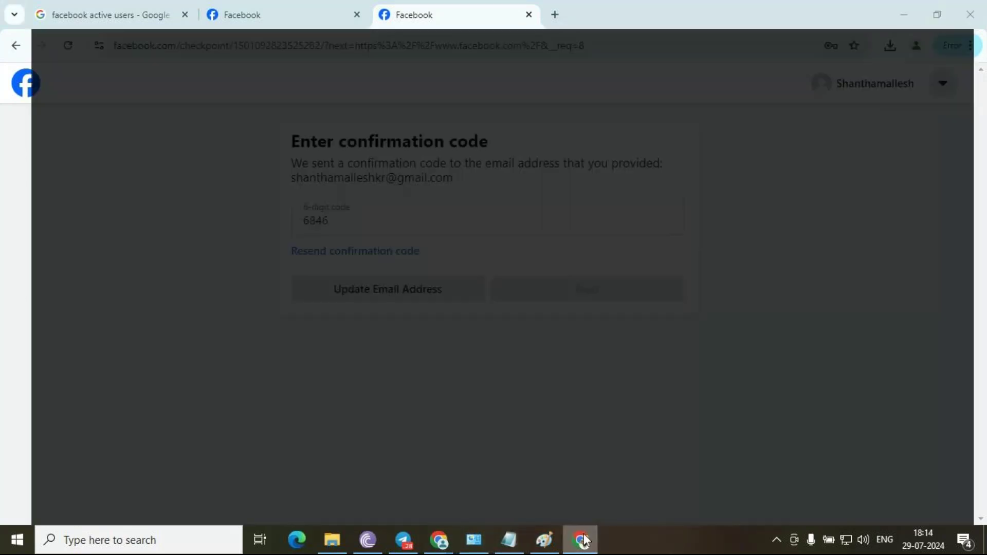
{"action": "left_click", "coordinate": [582, 540]}
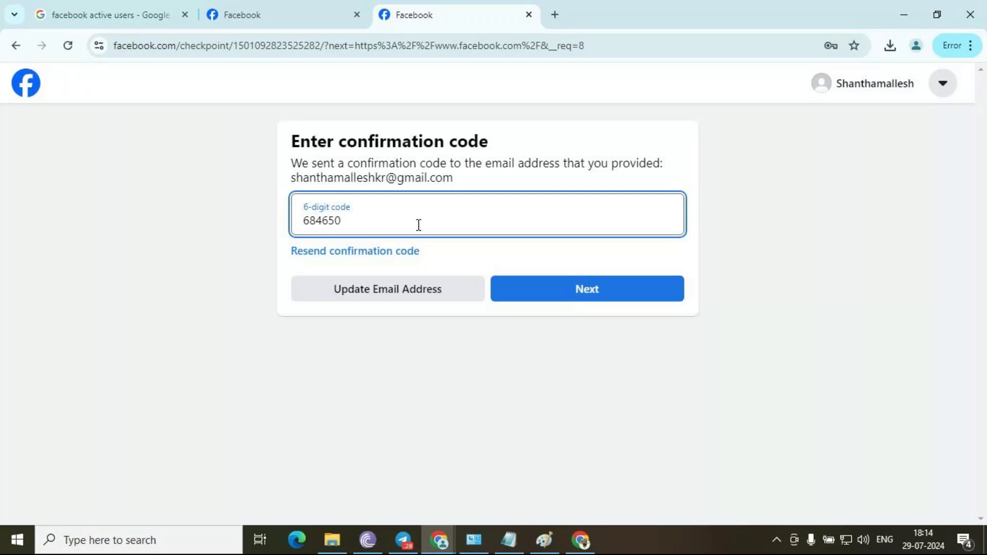
{"action": "left_click", "coordinate": [581, 282]}
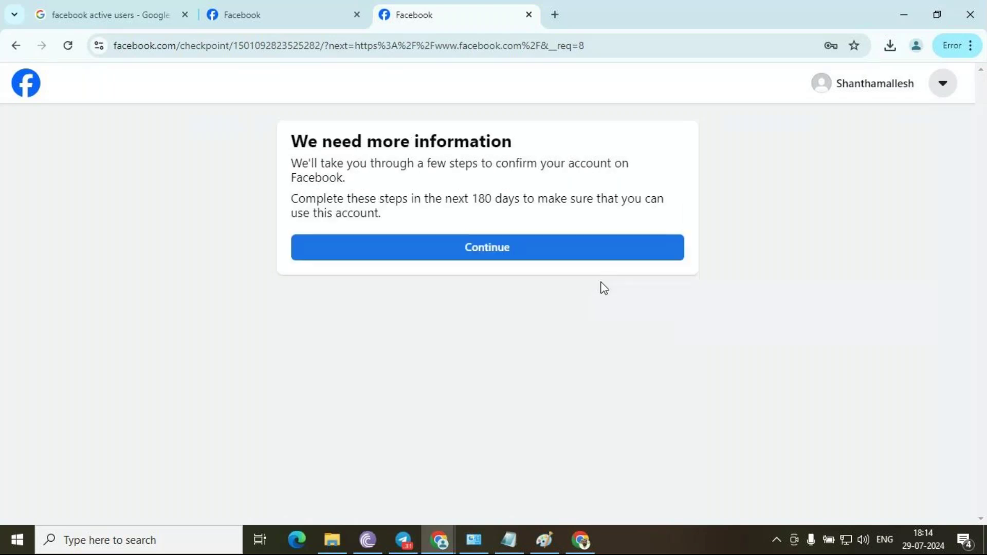
- Continue the account confirmation and switch to the verification-selfie tab
{"action": "left_click", "coordinate": [585, 251]}
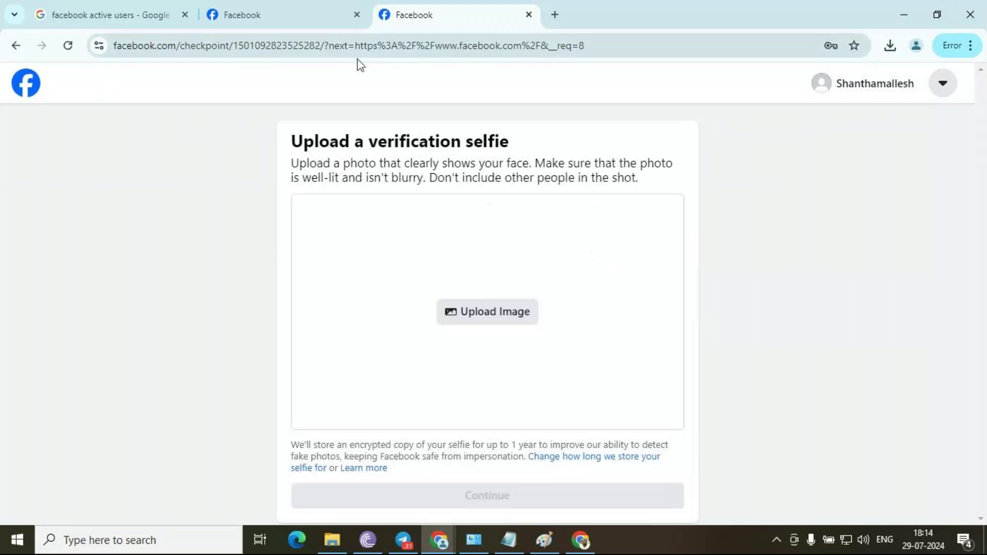
{"action": "left_click", "coordinate": [329, 23]}
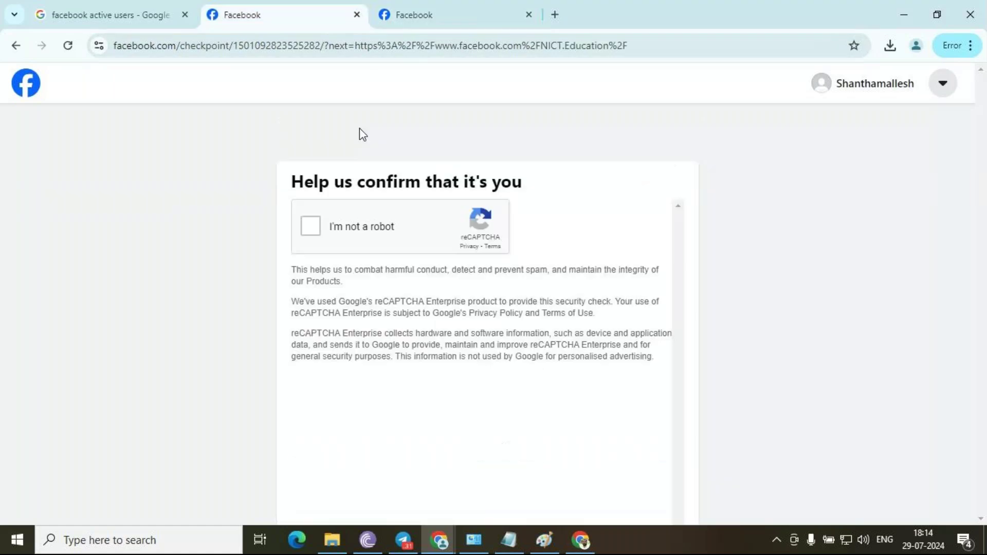
{"action": "left_click", "coordinate": [461, 23]}
- Replace the verification-selfie page with google.com in the same tab
{"action": "left_click", "coordinate": [228, 45]}
{"action": "type", "text": "n"}
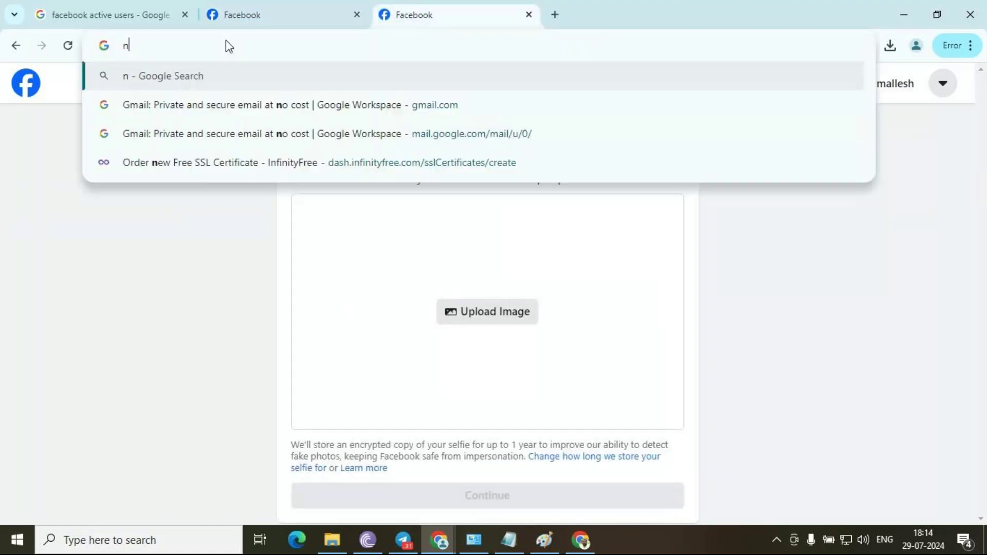
{"action": "type", "text": "c"}
{"action": "key", "text": "BackSpace"}
{"action": "key", "text": "BackSpace"}
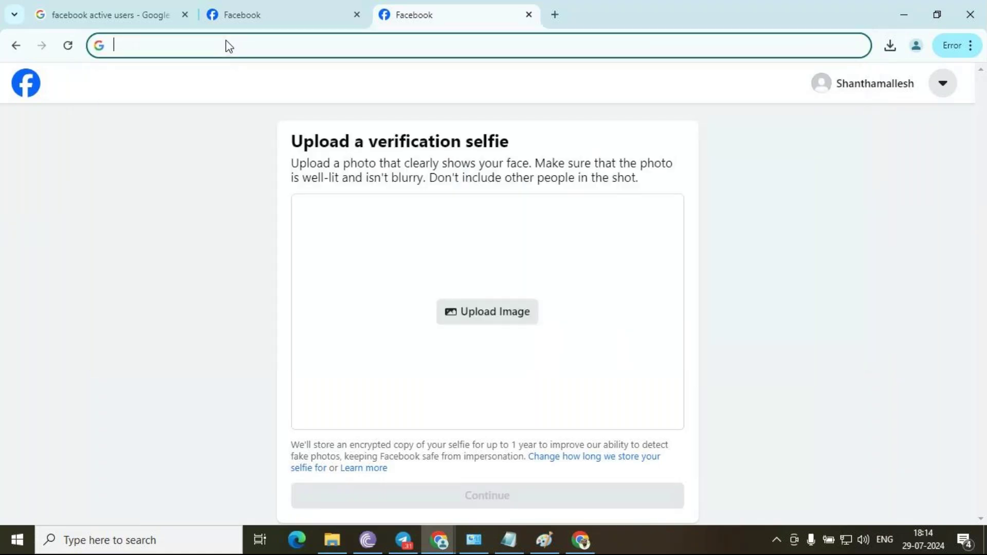
{"action": "type", "text": "goo"}
{"action": "key", "text": "Return"}
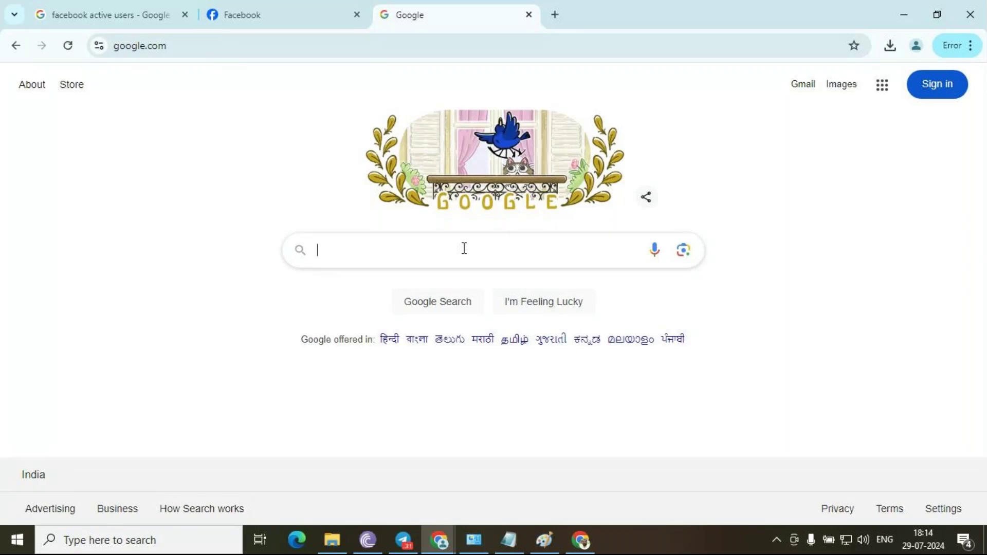
- Search Google for 'nict computer education facebook page', then return to the verification-selfie tab
{"action": "left_click", "coordinate": [464, 249]}
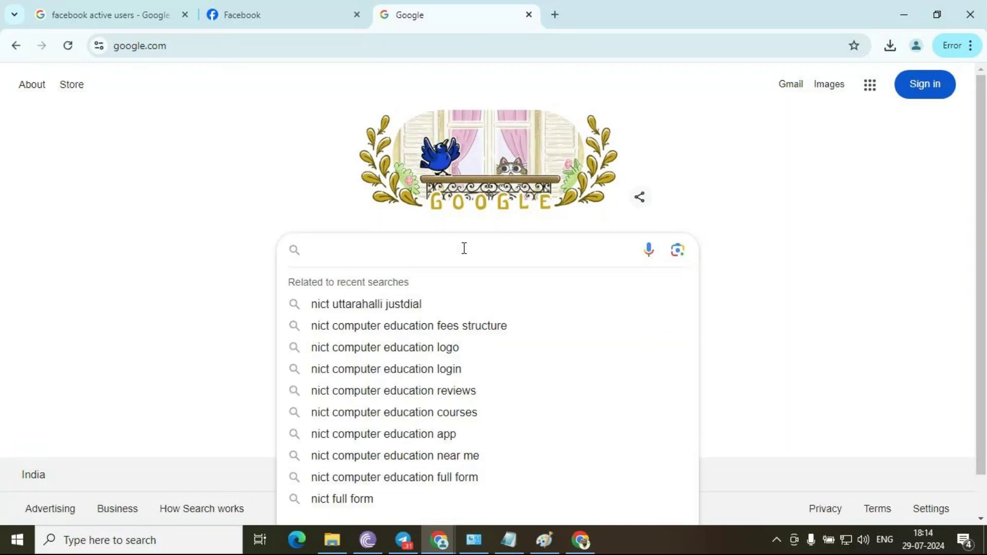
{"action": "type", "text": "ni"}
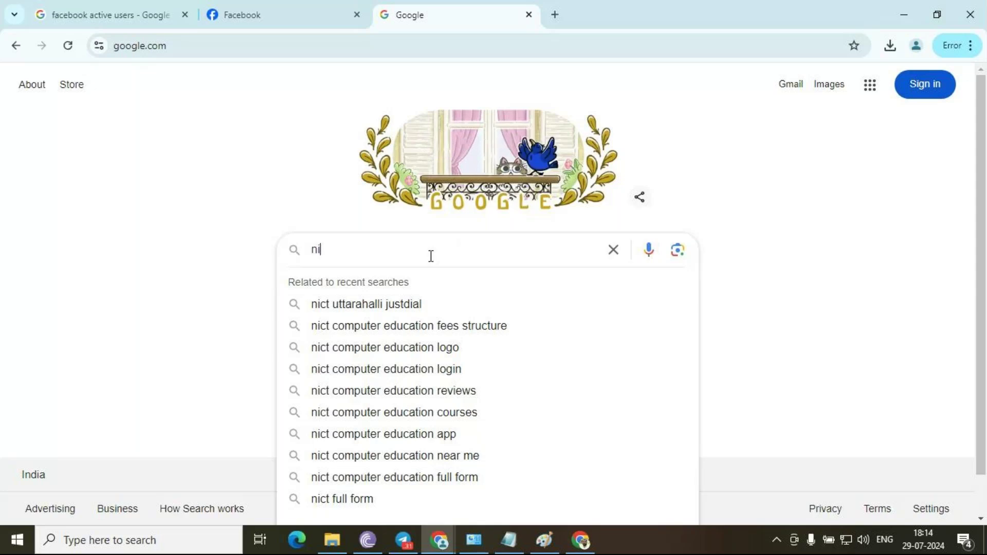
{"action": "type", "text": "ct"}
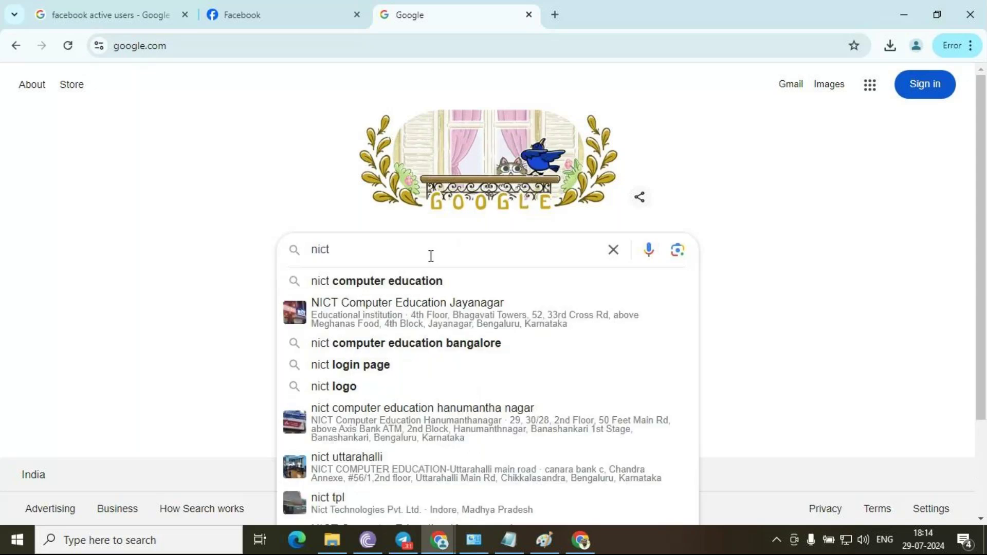
{"action": "key", "text": "Down"}
{"action": "type", "text": "face"}
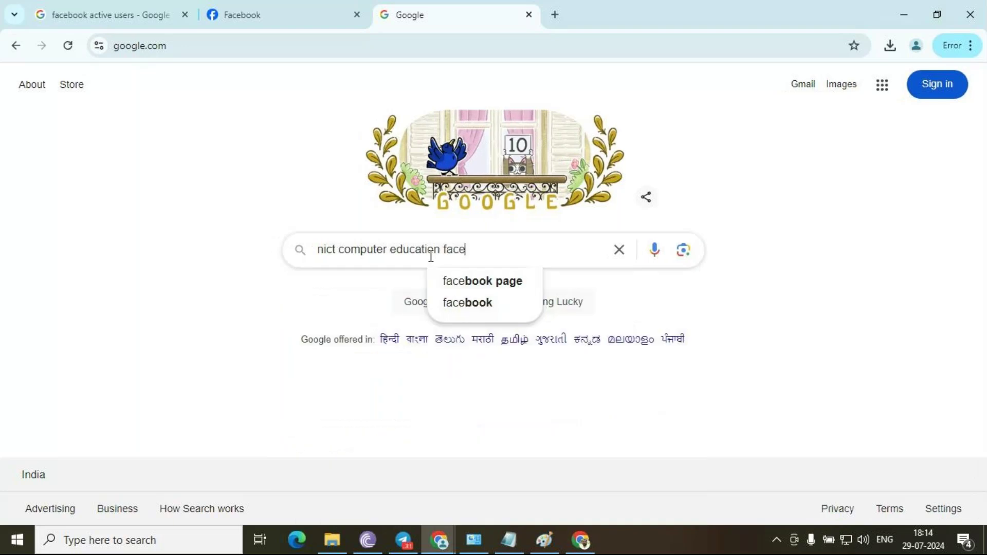
{"action": "key", "text": "Down"}
{"action": "key", "text": "Return"}
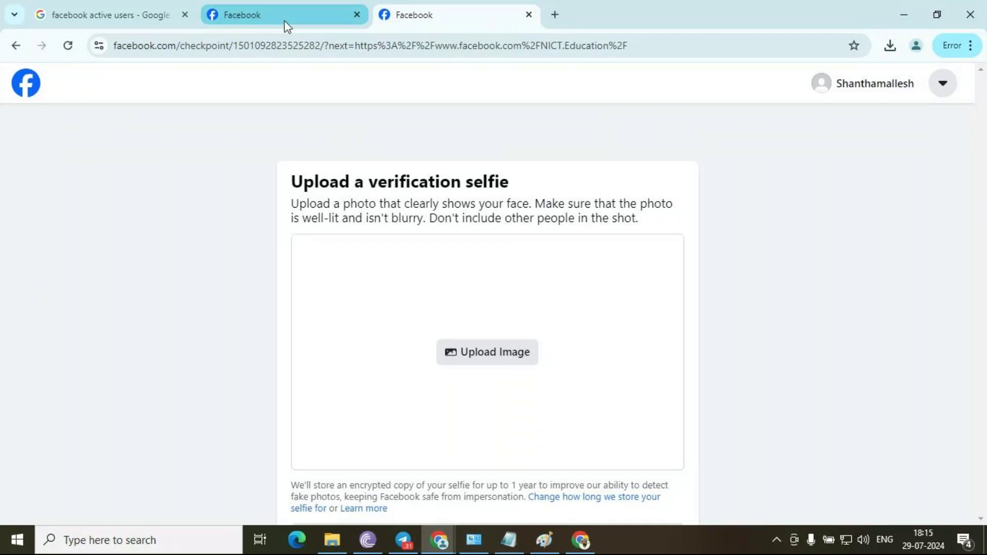
{"action": "left_click", "coordinate": [284, 14]}
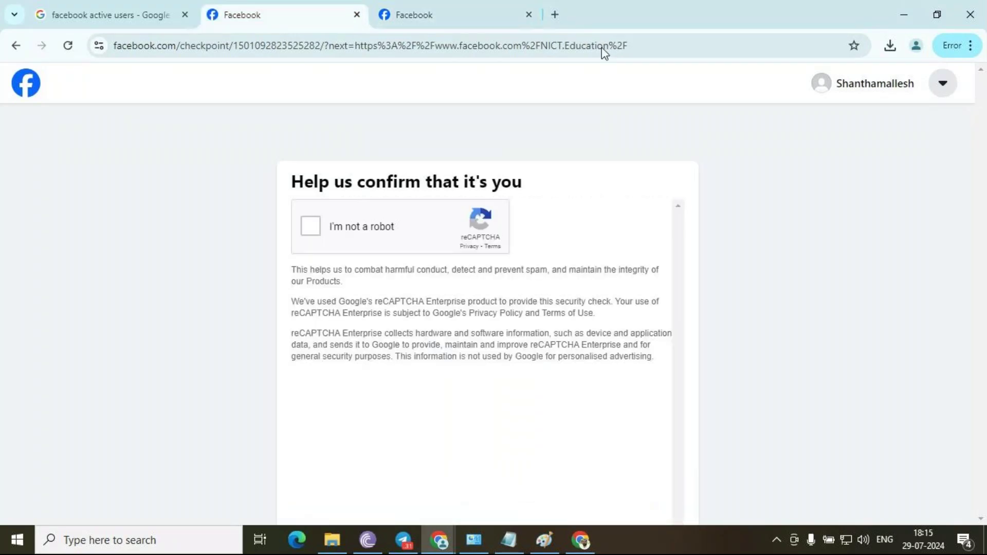
{"action": "key", "text": "ctrl+Tab"}
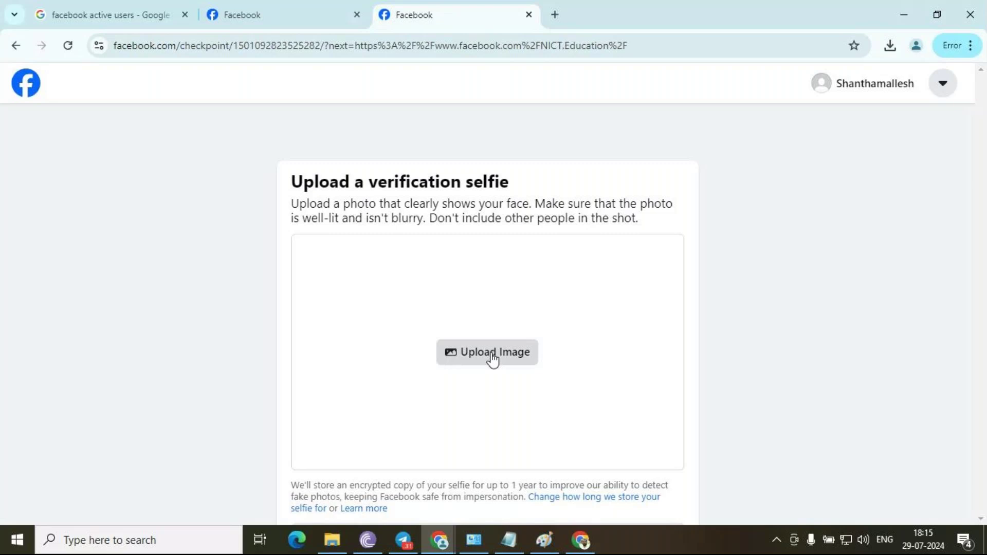
- Upload the Orange Black marketing post PNG from Downloads as the verification selfie and continue
{"action": "left_click", "coordinate": [489, 345]}
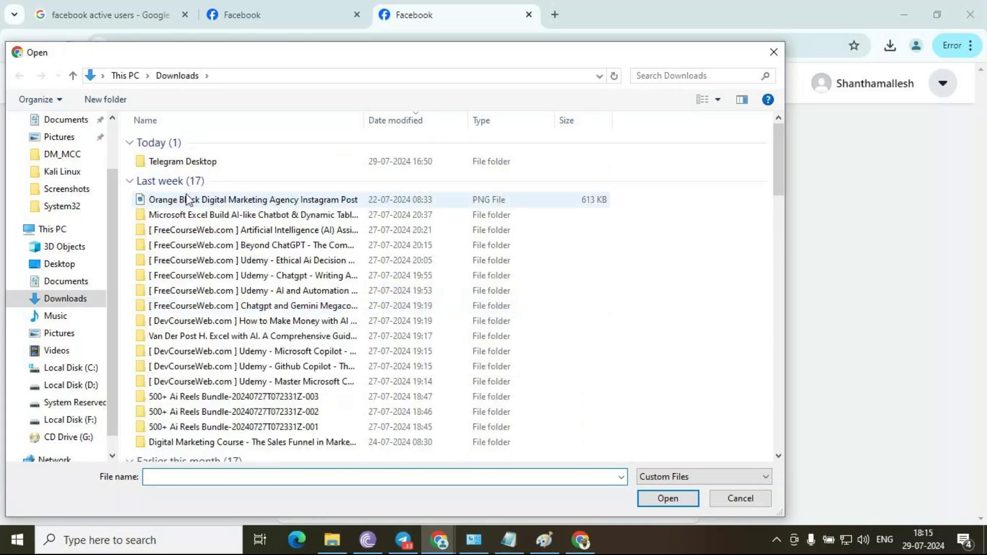
{"action": "left_click", "coordinate": [187, 199]}
{"action": "left_click", "coordinate": [667, 498]}
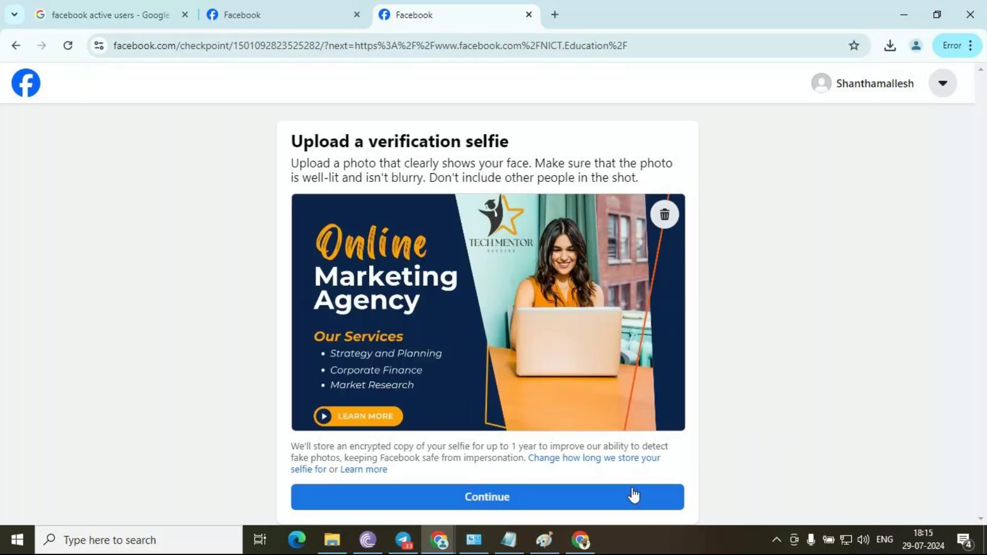
{"action": "left_click", "coordinate": [632, 496]}
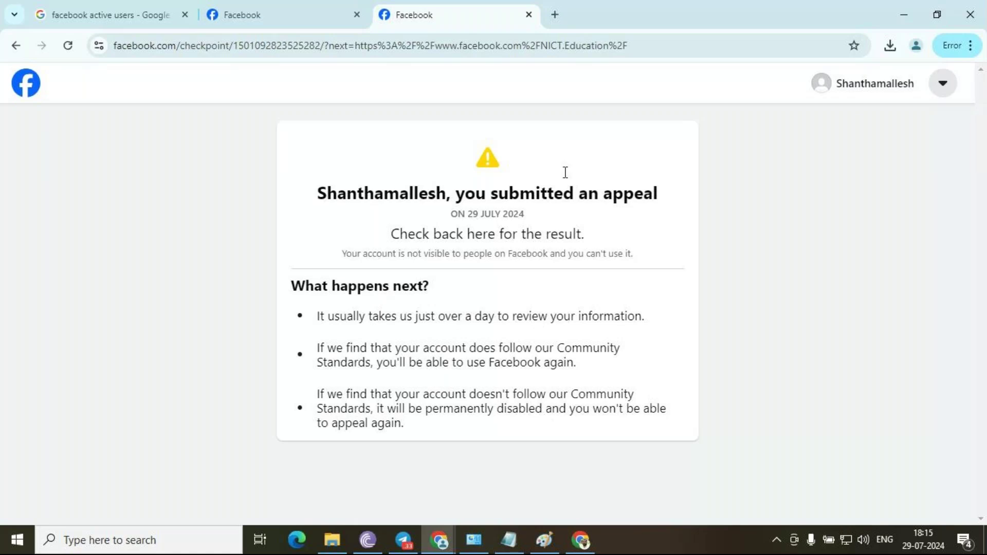
- Close the duplicate tab and mark every bicycle square in the 'I'm not a robot' check
{"action": "left_click", "coordinate": [528, 15]}
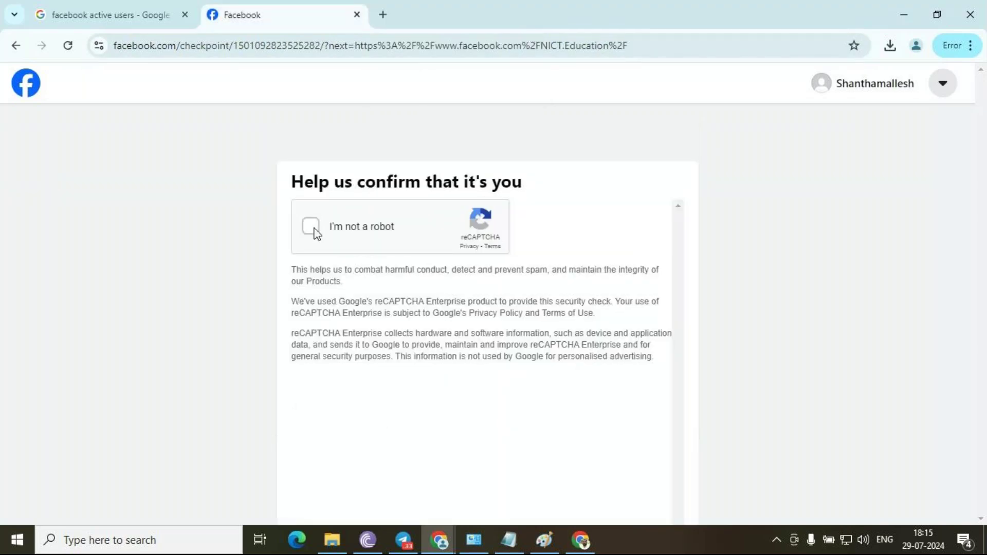
{"action": "left_click", "coordinate": [311, 226]}
{"action": "left_click", "coordinate": [429, 452]}
{"action": "left_click", "coordinate": [432, 501]}
{"action": "left_click", "coordinate": [483, 498]}
{"action": "left_click", "coordinate": [488, 460]}
{"action": "left_click", "coordinate": [535, 442]}
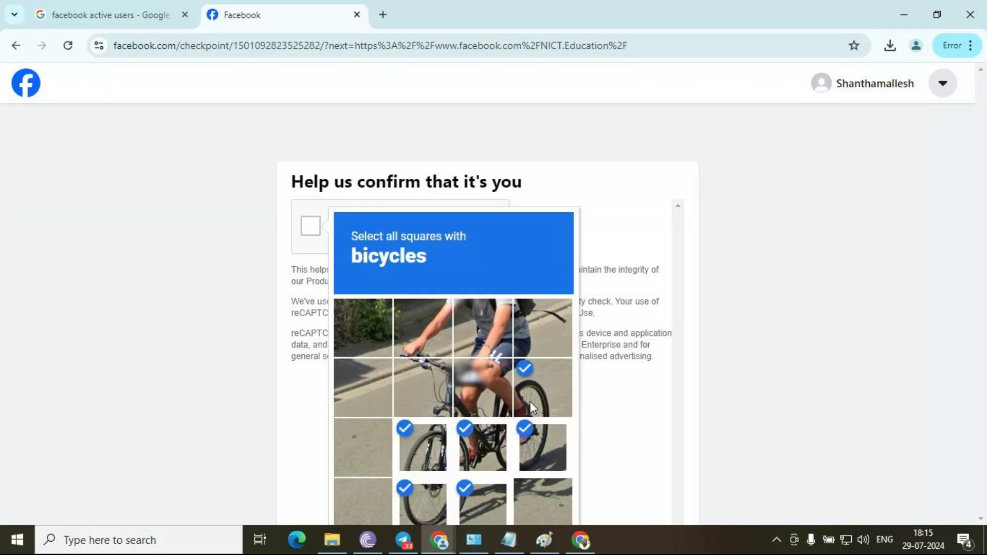
{"action": "left_click", "coordinate": [529, 402]}
{"action": "left_click", "coordinate": [483, 391]}
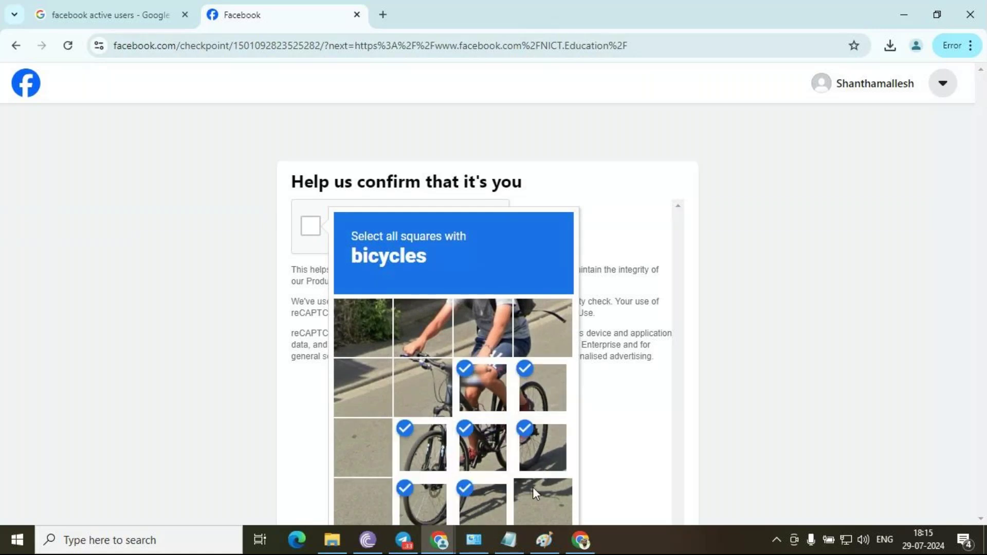
- Verify the bicycle selection and continue so the appeal is confirmed as submitted
{"action": "scroll", "coordinate": [783, 368], "scroll_direction": "down", "scroll_amount": 1}
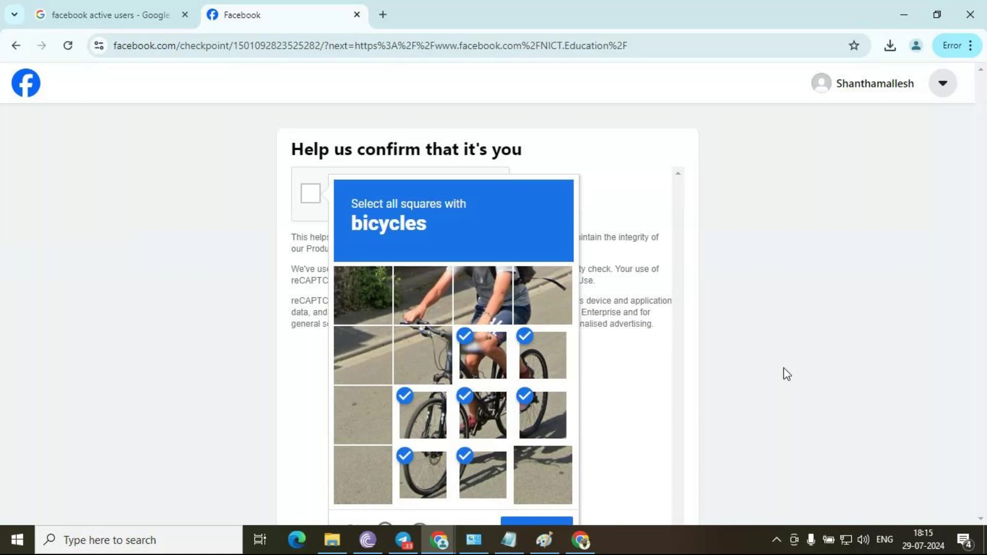
{"action": "left_click", "coordinate": [565, 432]}
{"action": "left_click", "coordinate": [556, 491]}
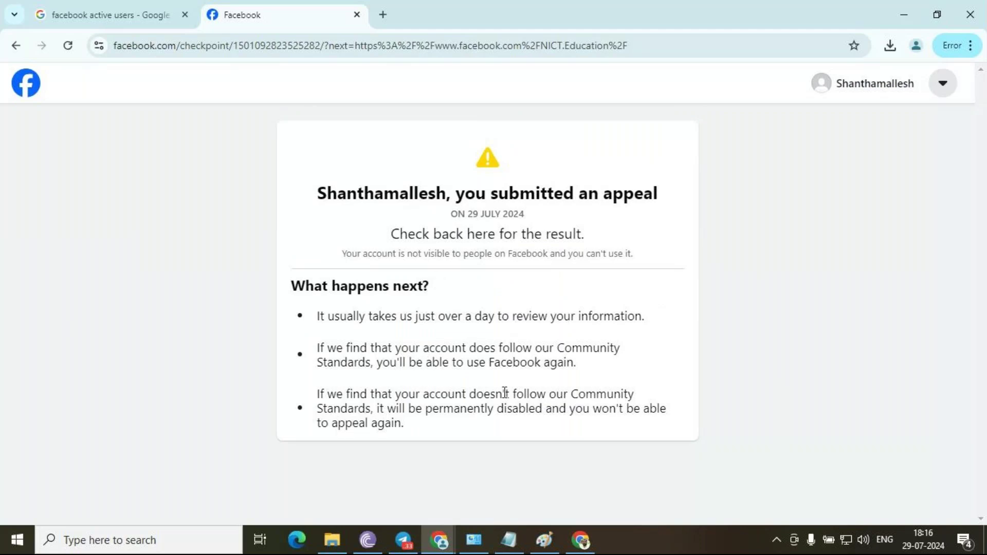
{"action": "left_click", "coordinate": [375, 16]}
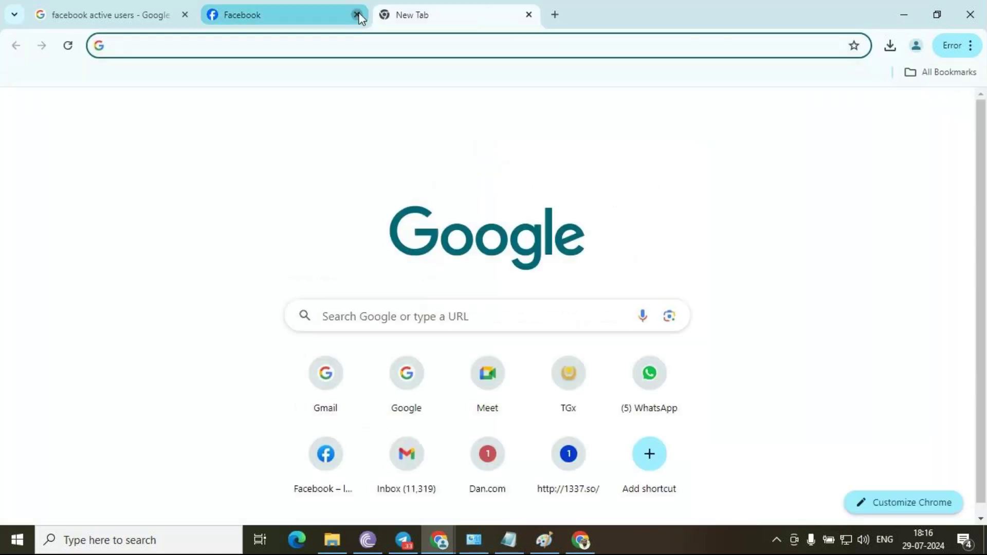
- Close the Facebook appeal tab and show Google image results for the NICT computer education Facebook page
{"action": "left_click", "coordinate": [357, 14]}
{"action": "left_click", "coordinate": [363, 46]}
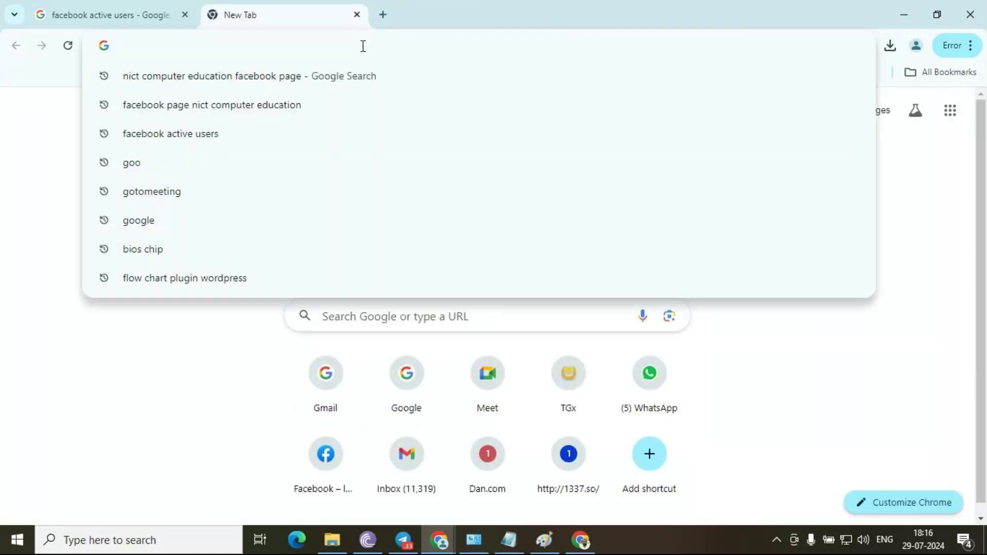
{"action": "type", "text": "f"}
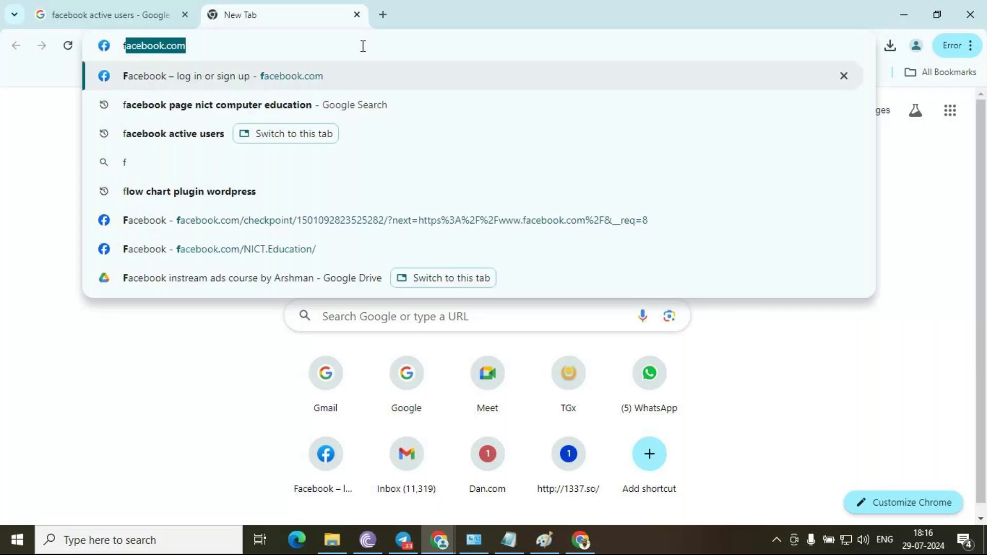
{"action": "key", "text": "BackSpace"}
{"action": "key", "text": "BackSpace"}
{"action": "type", "text": "nic"}
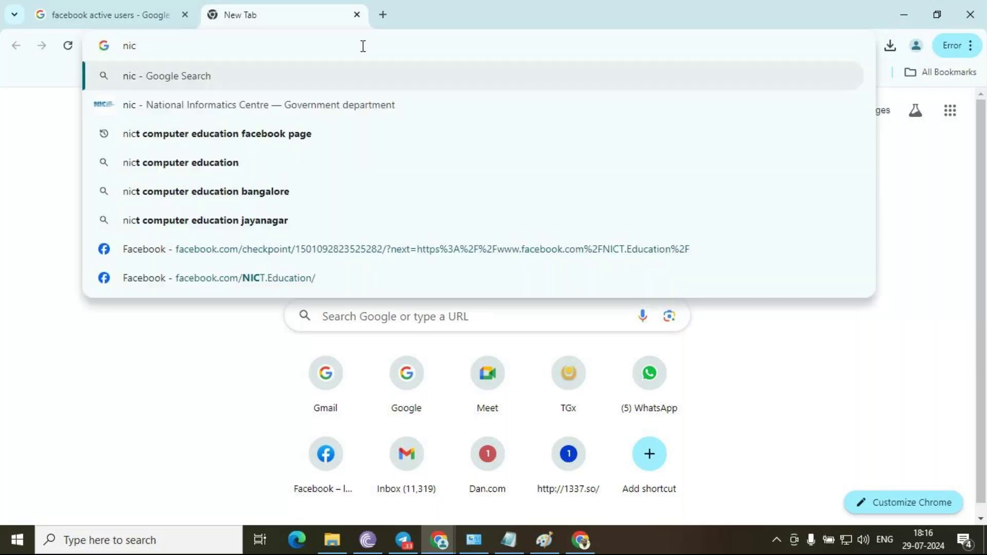
{"action": "left_click", "coordinate": [239, 142]}
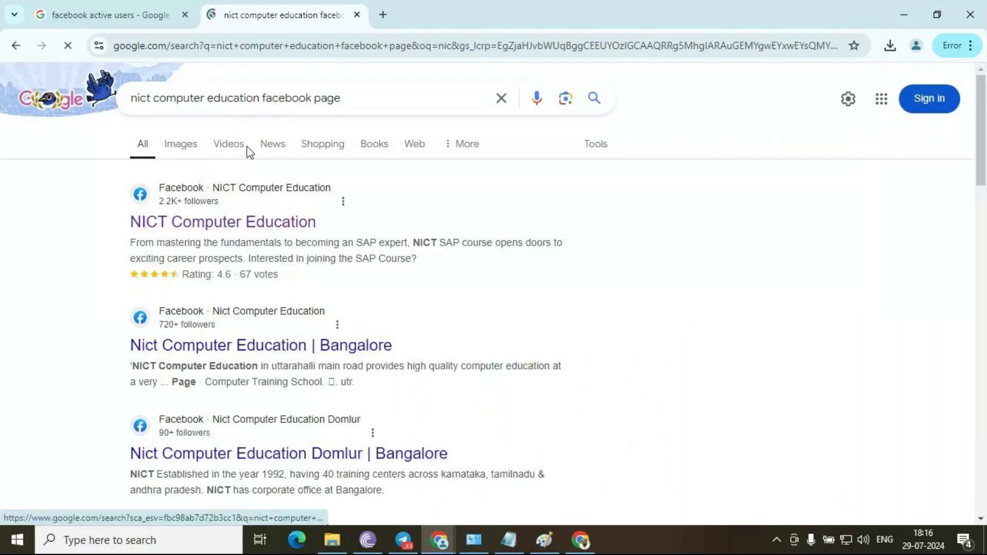
{"action": "left_click", "coordinate": [197, 146]}
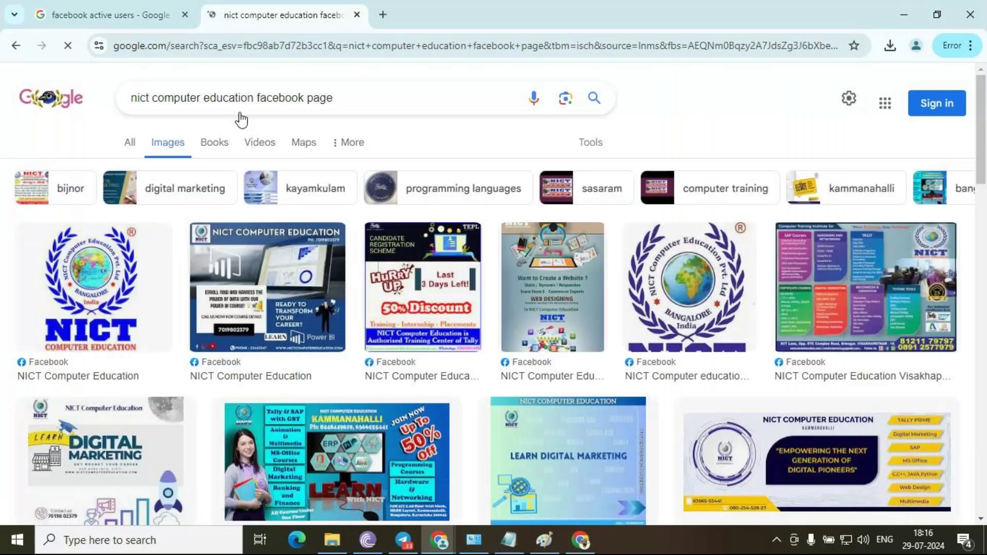
- Replace the image search query with 'facebook cover page'
{"action": "left_click_drag", "start_coordinate": [334, 99], "coordinate": [62, 99]}
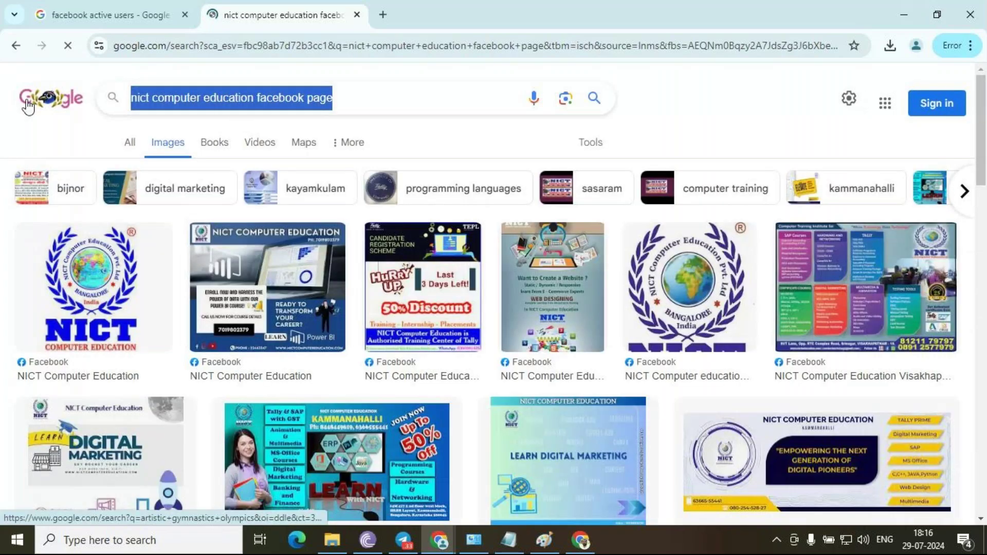
{"action": "type", "text": "nic"}
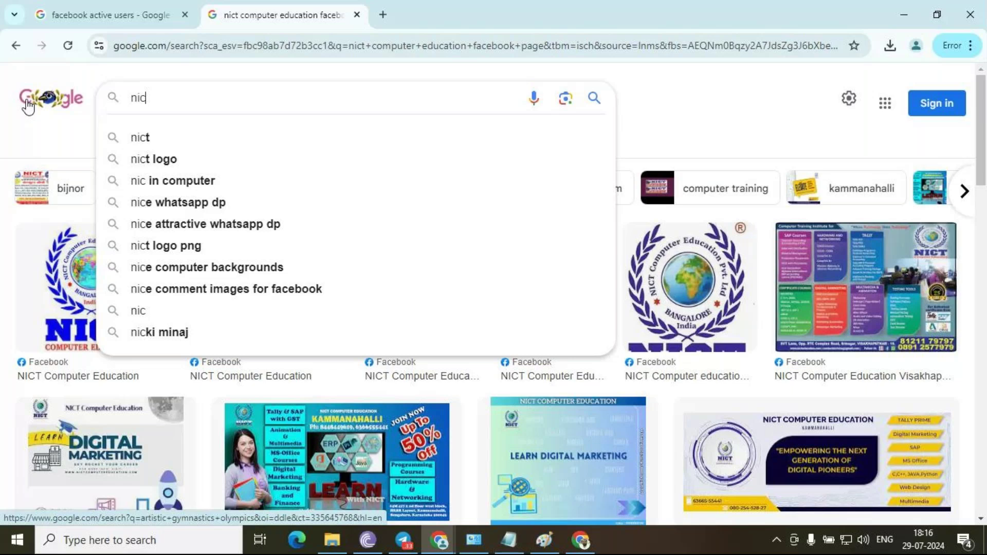
{"action": "key", "text": "BackSpace"}
{"action": "key", "text": "BackSpace"}
{"action": "key", "text": "BackSpace"}
{"action": "type", "text": "facebo"}
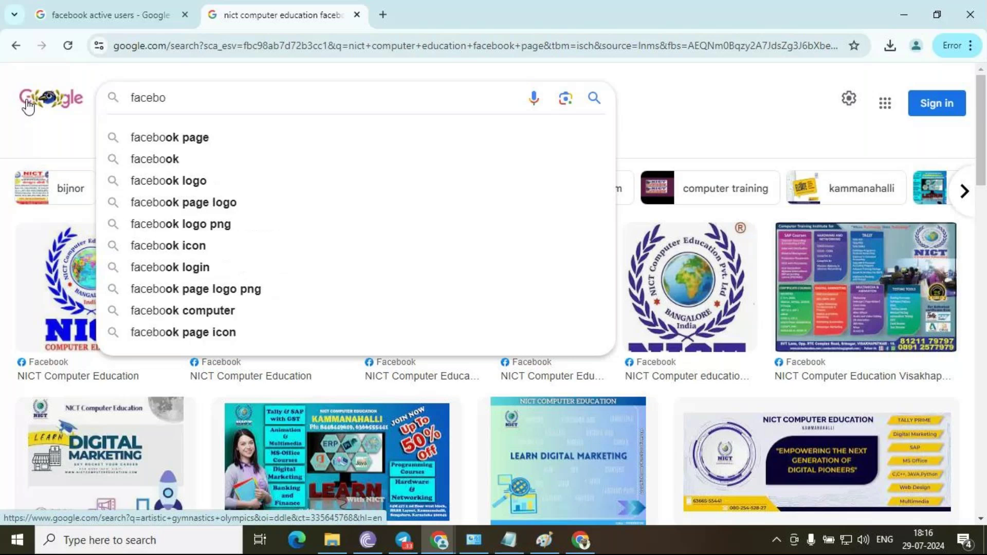
{"action": "type", "text": "ok co"}
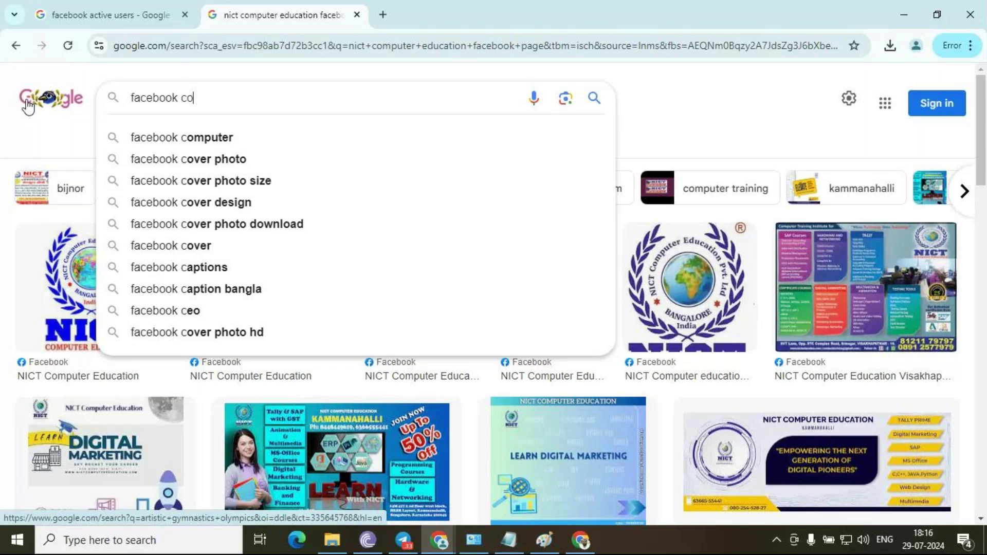
{"action": "type", "text": "ver page"}
{"action": "key", "text": "Return"}
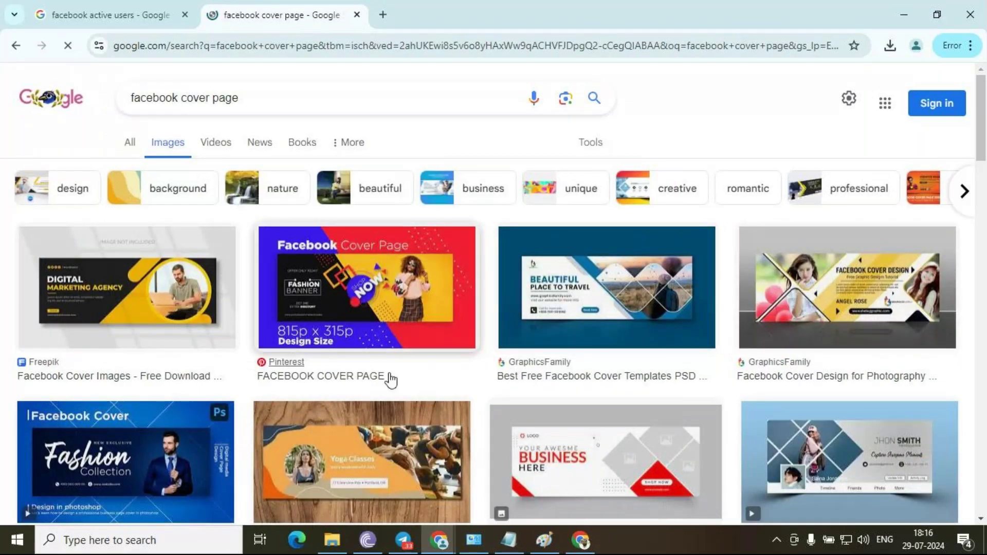
- Load google.com in a new browser tab
{"action": "left_click", "coordinate": [382, 14]}
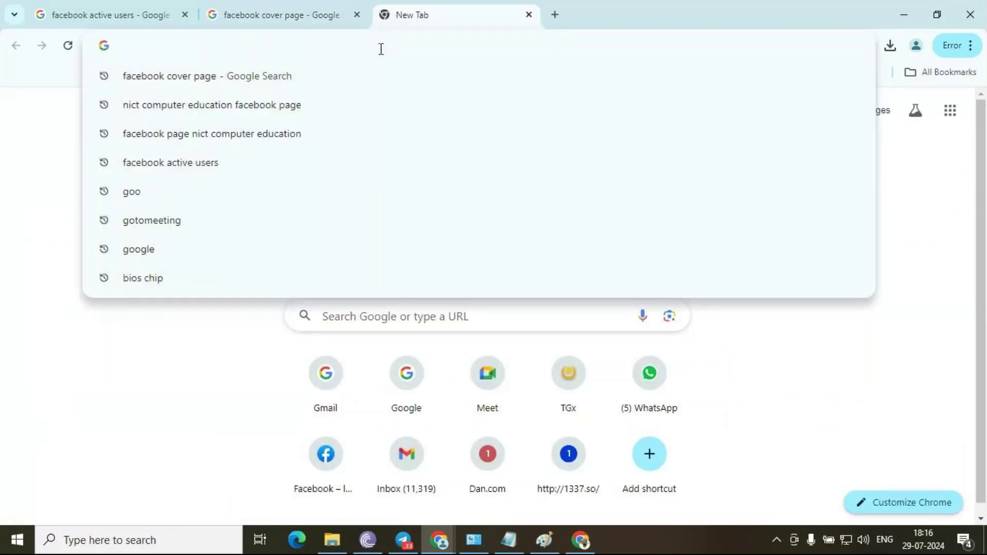
{"action": "type", "text": "f"}
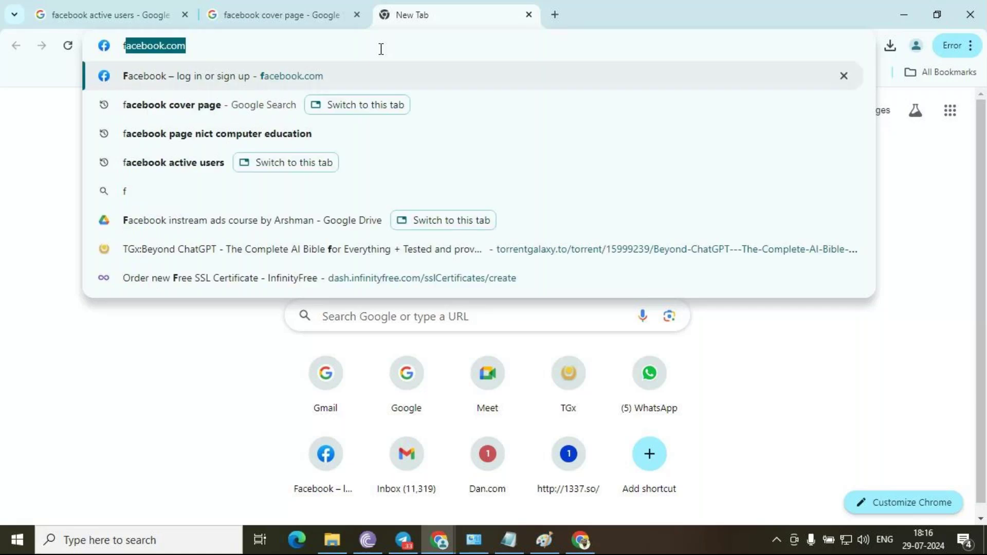
{"action": "type", "text": "ace"}
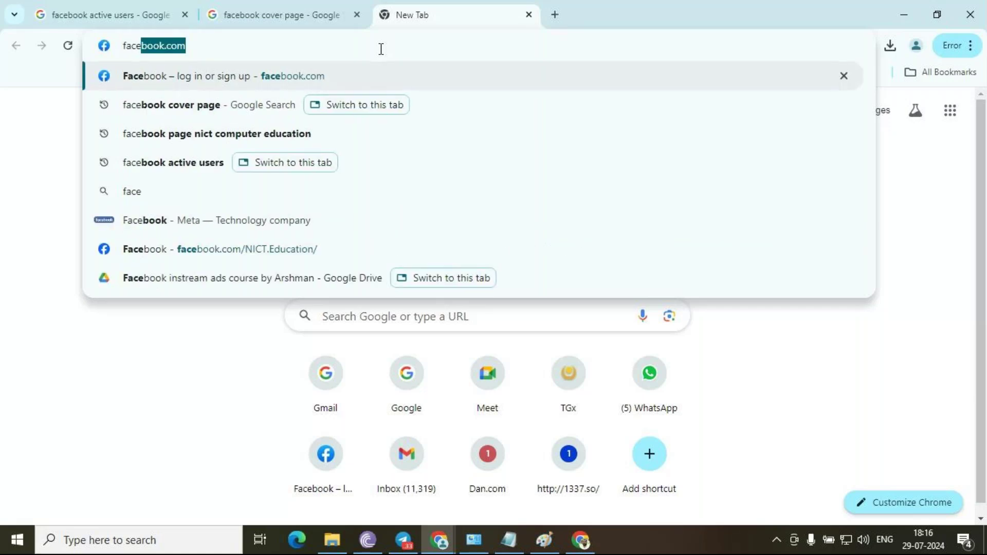
{"action": "key", "text": "BackSpace"}
{"action": "key", "text": "BackSpace"}
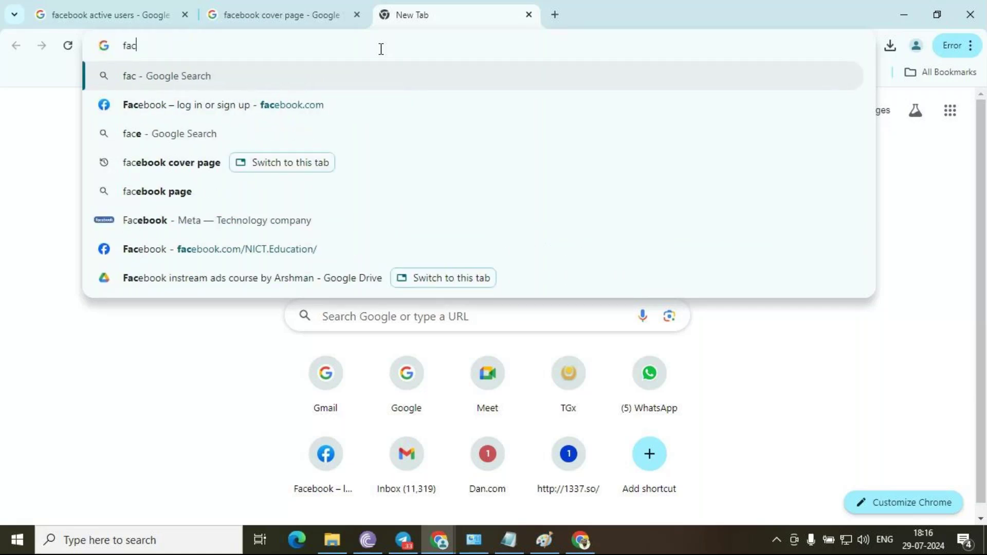
{"action": "key", "text": "BackSpace"}
{"action": "key", "text": "BackSpace"}
{"action": "key", "text": "BackSpace"}
{"action": "type", "text": "goo"}
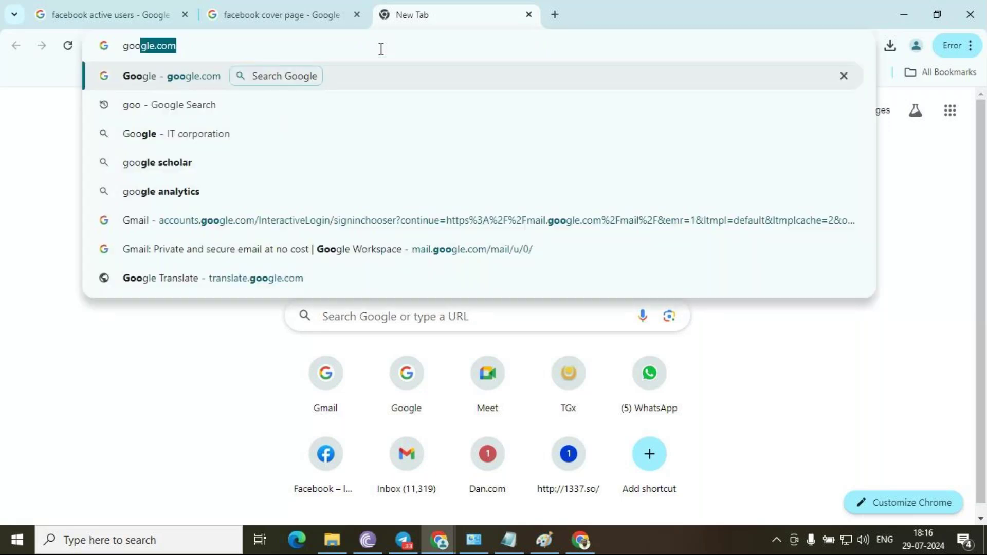
{"action": "key", "text": "Return"}
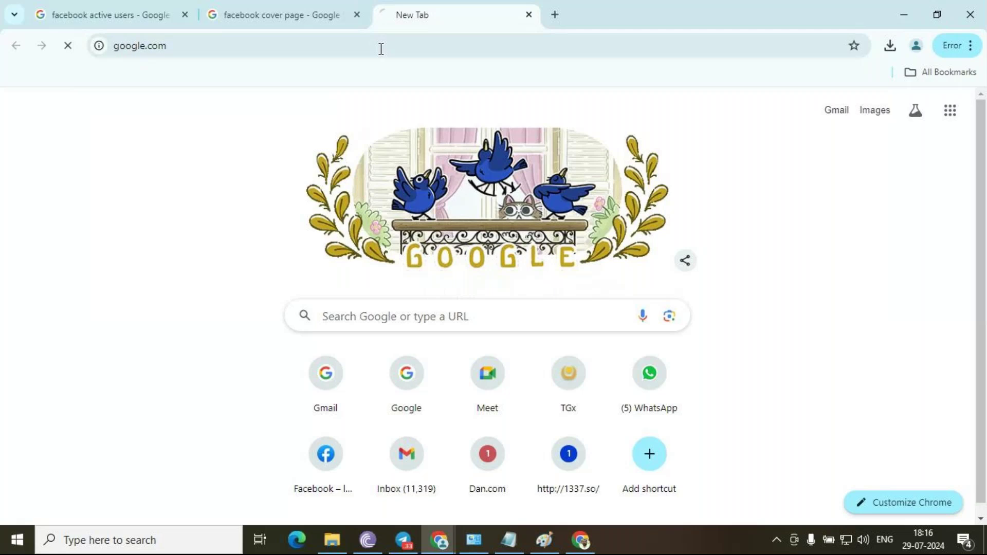
- Search Google for 'facebook profile', then bring the Gmail Chrome window forward
{"action": "type", "text": "f"}
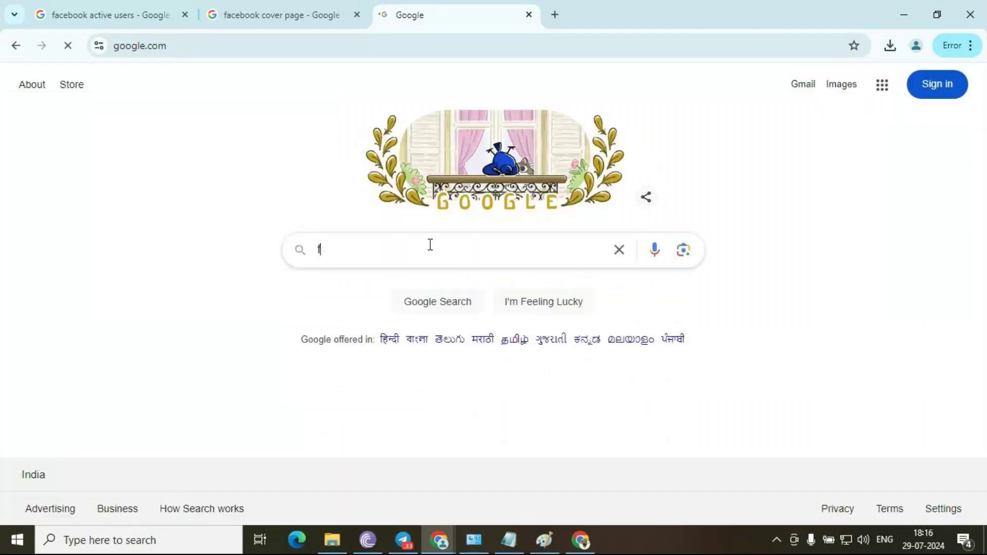
{"action": "type", "text": "ac"}
{"action": "key", "text": "BackSpace"}
{"action": "key", "text": "BackSpace"}
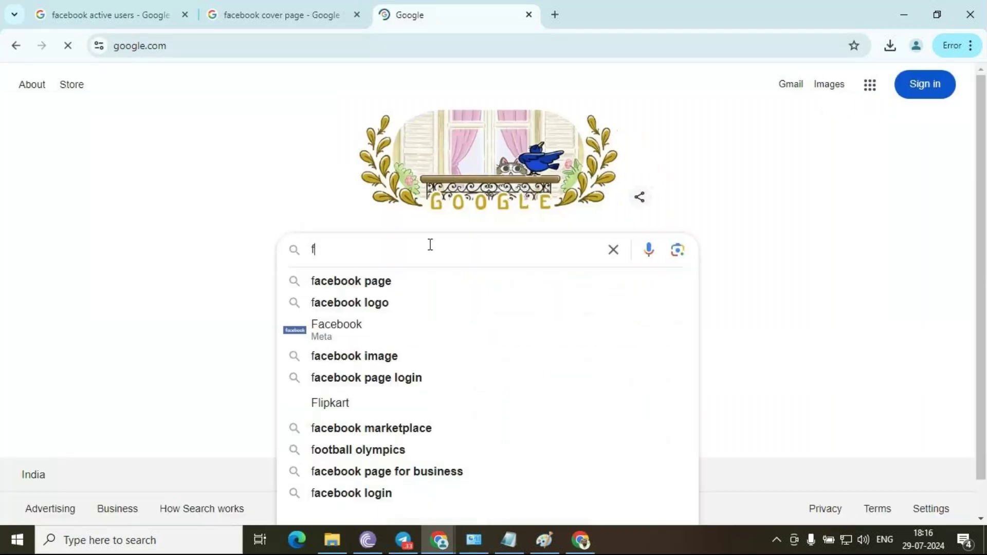
{"action": "type", "text": "aceb"}
{"action": "key", "text": "BackSpace"}
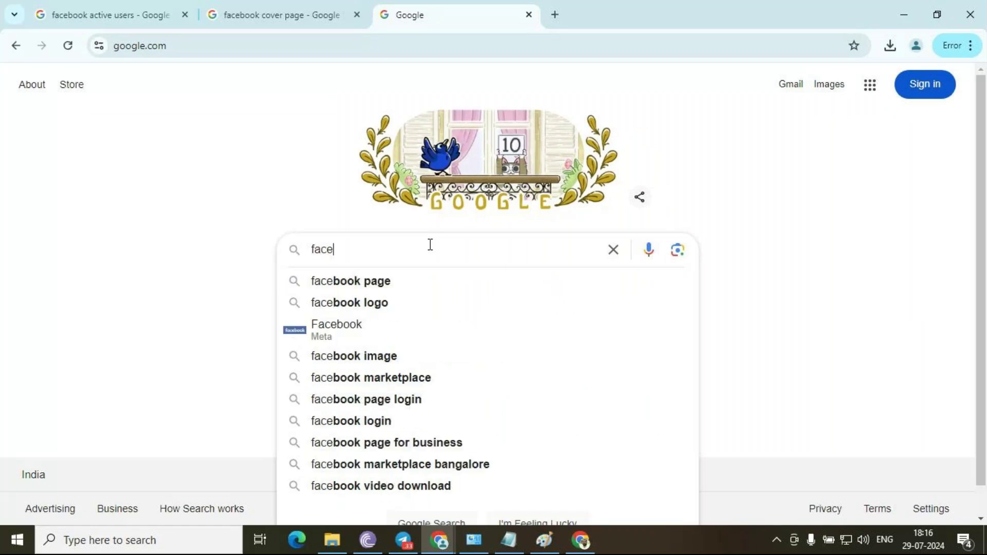
{"action": "type", "text": "book "}
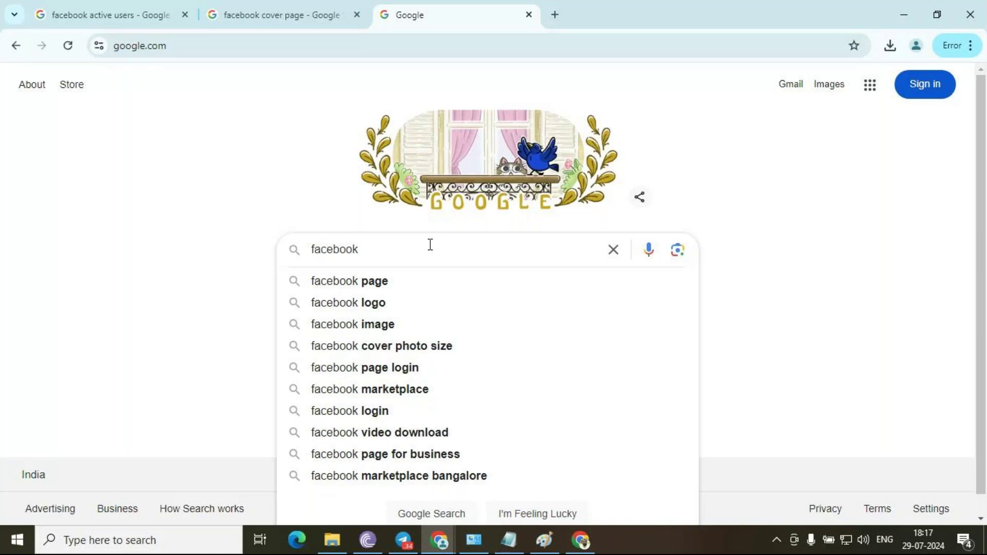
{"action": "type", "text": "profile"}
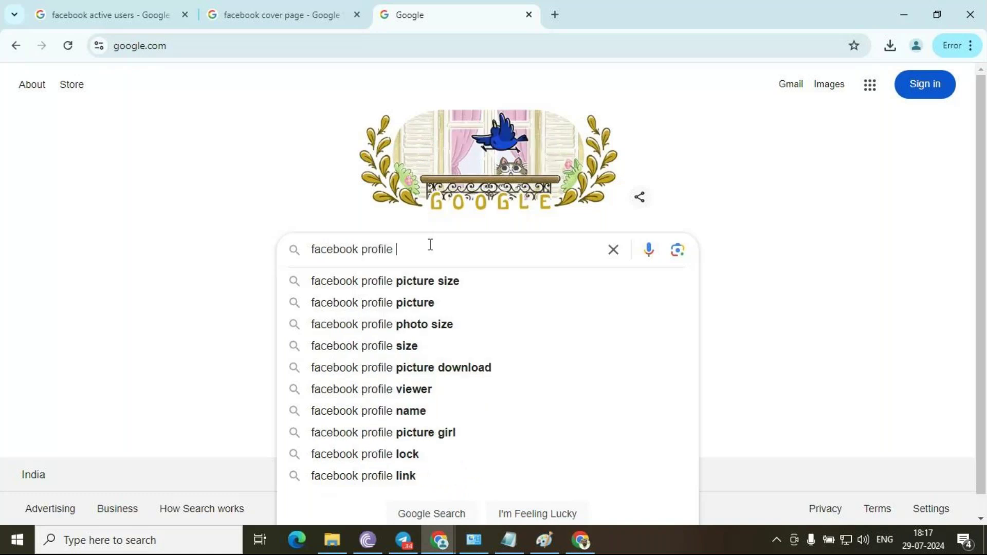
{"action": "key", "text": "Return"}
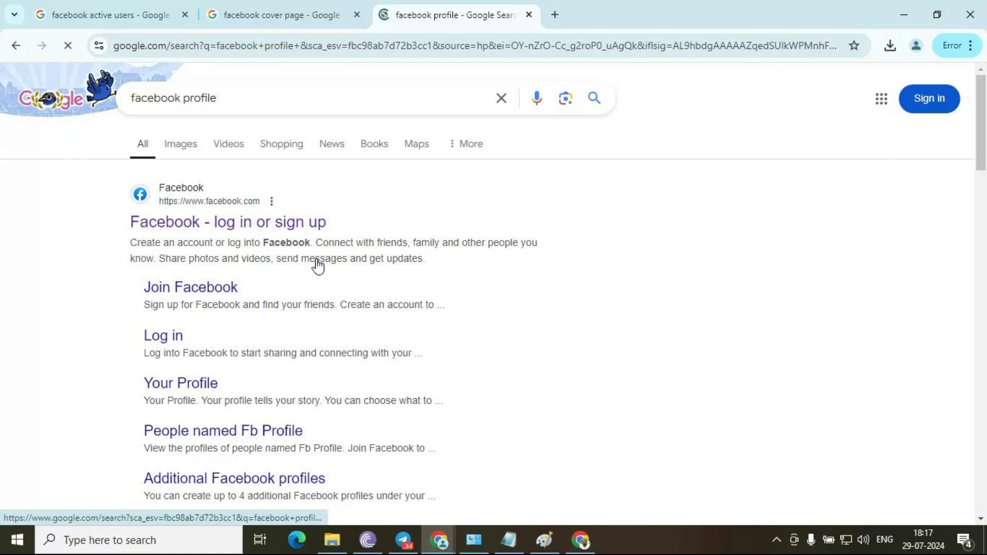
{"action": "left_click", "coordinate": [582, 544]}
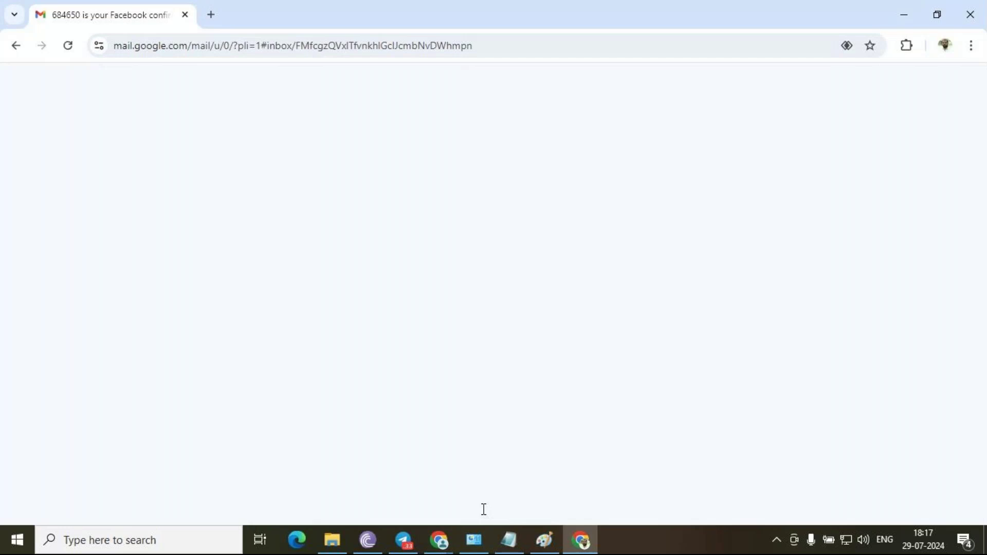
- Switch back to the GoTo Meeting window showing the 22-attendee participant grid
{"action": "key", "text": "alt+Tab"}
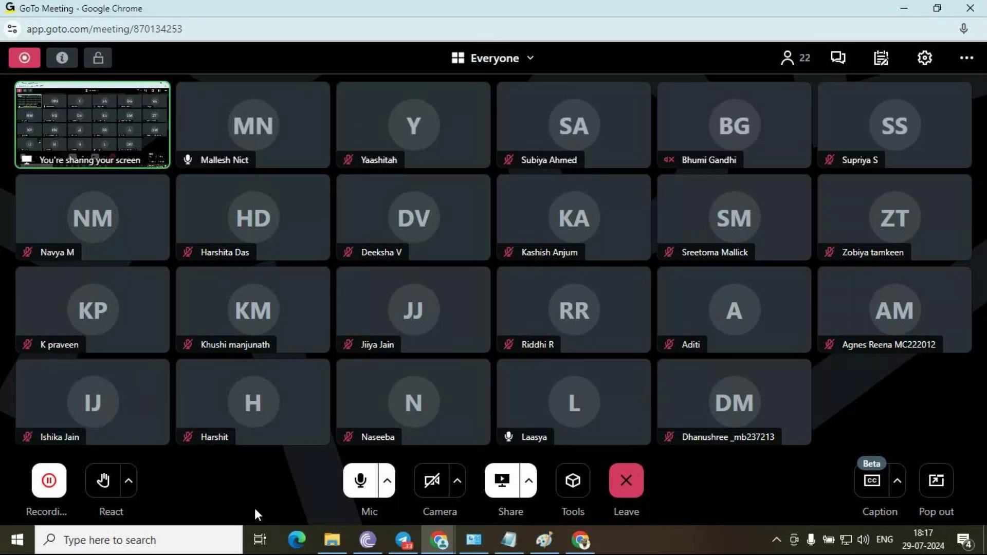
{"action": "mouse_move", "coordinate": [633, 400]}
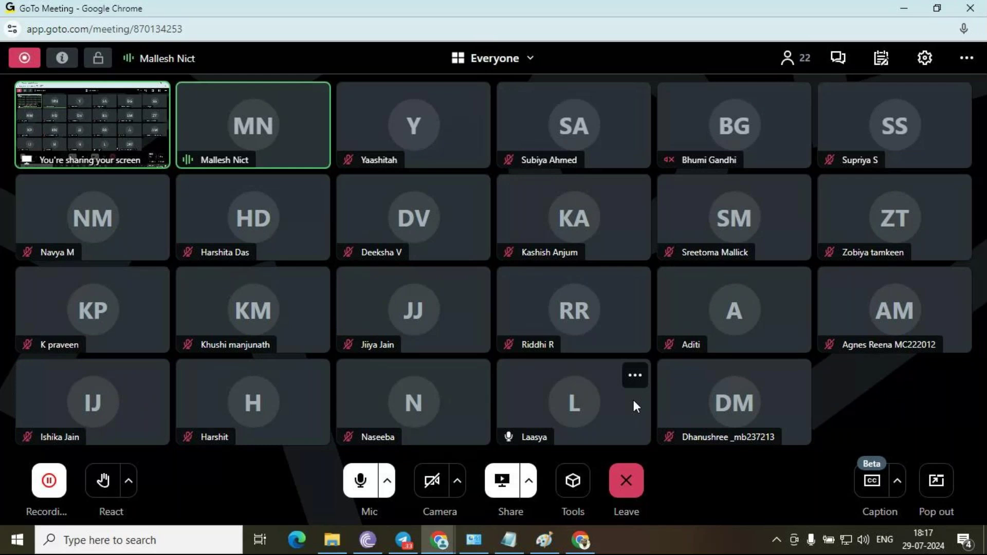
- Minimize GoTo Meeting and follow the Open Facebook link in the confirmation e-mail
{"action": "left_click", "coordinate": [905, 7]}
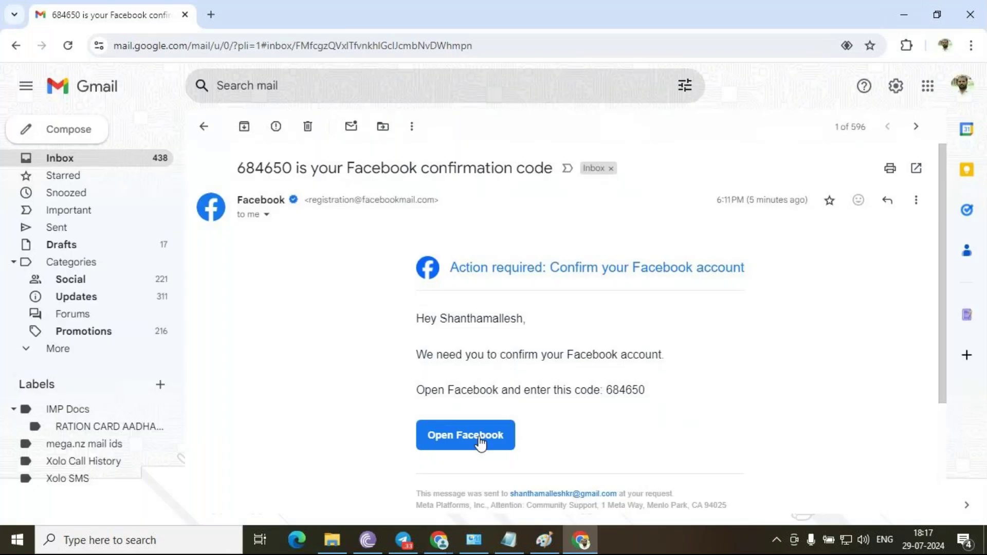
{"action": "left_click", "coordinate": [480, 442]}
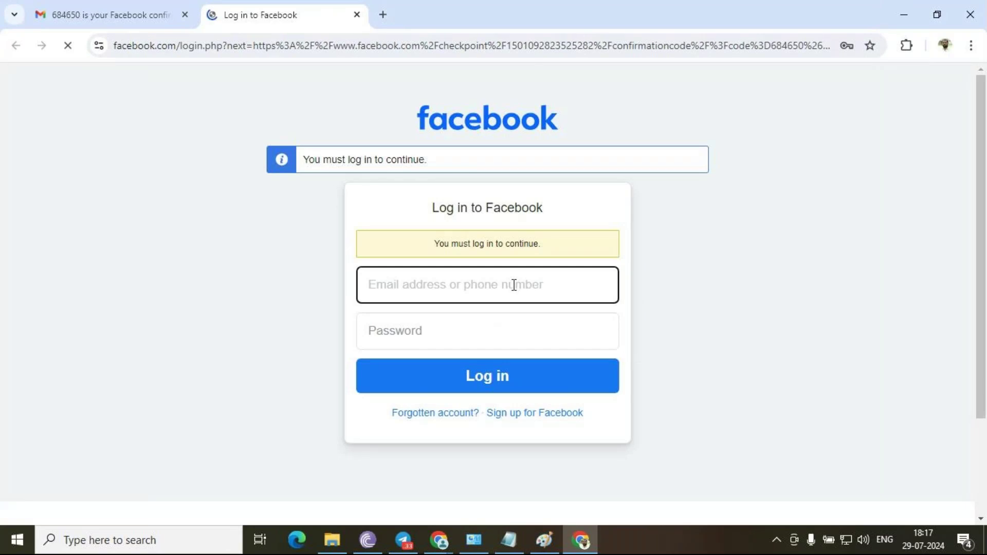
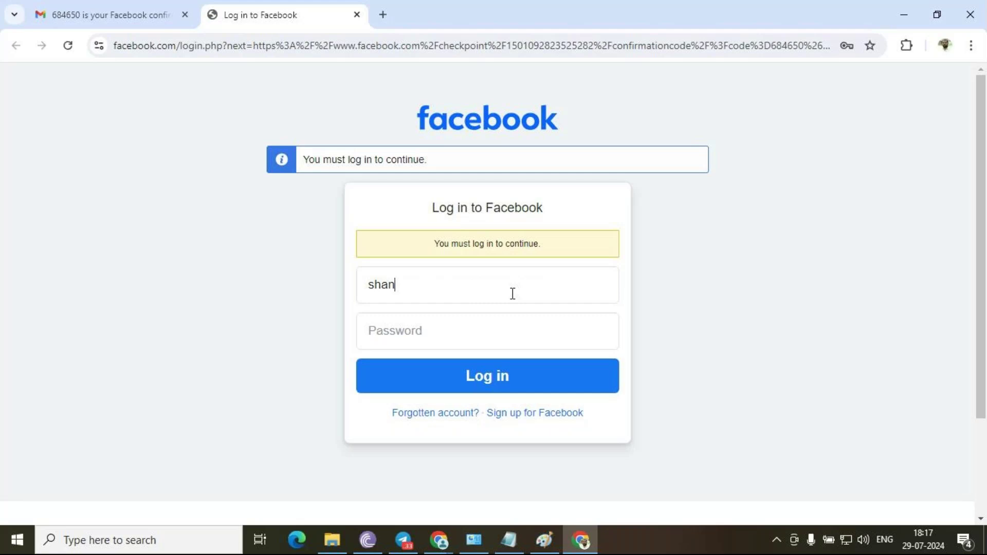
- Log in to Facebook with the account's e-mail address and password
{"action": "key", "text": "Tab"}
{"action": "type", "text": "••••••••••"}
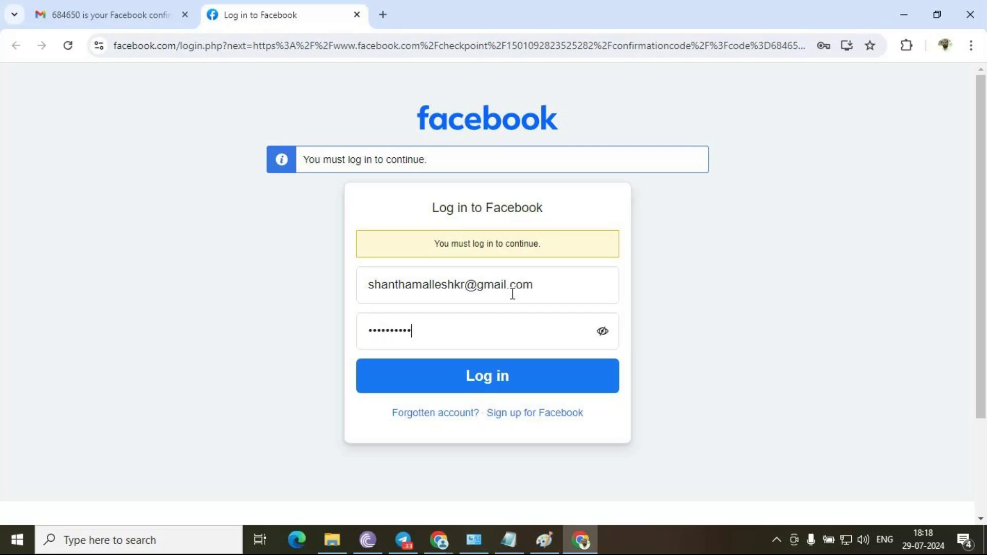
{"action": "key", "text": "Return"}
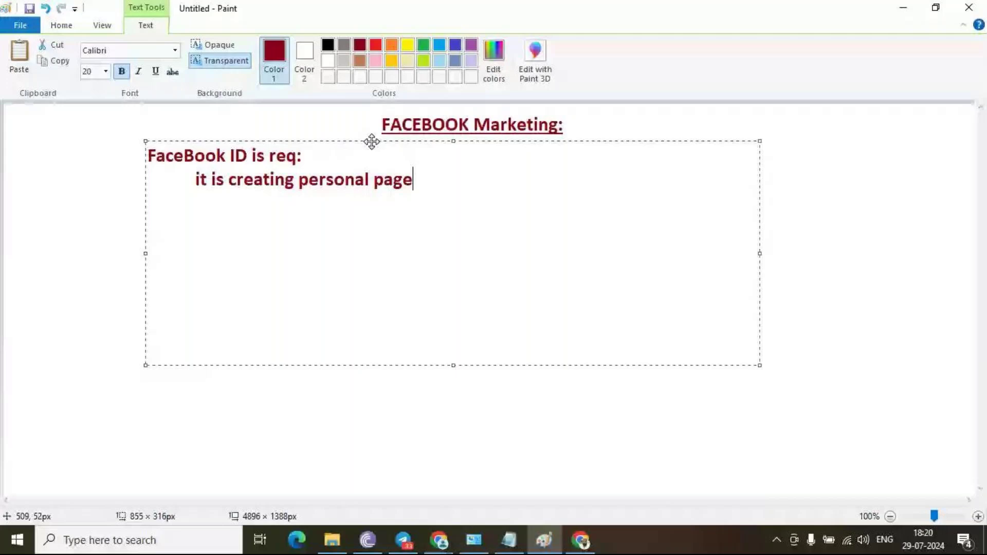
- List Facebook image sizes: profile 180x180, cover 820x312, shared 1200x630, video 1280x720, event 1920x1080
{"action": "left_click_drag", "start_coordinate": [154, 195], "coordinate": [605, 380]}
{"action": "type", "text": "Profile Picture: 180x180 Pixel"}
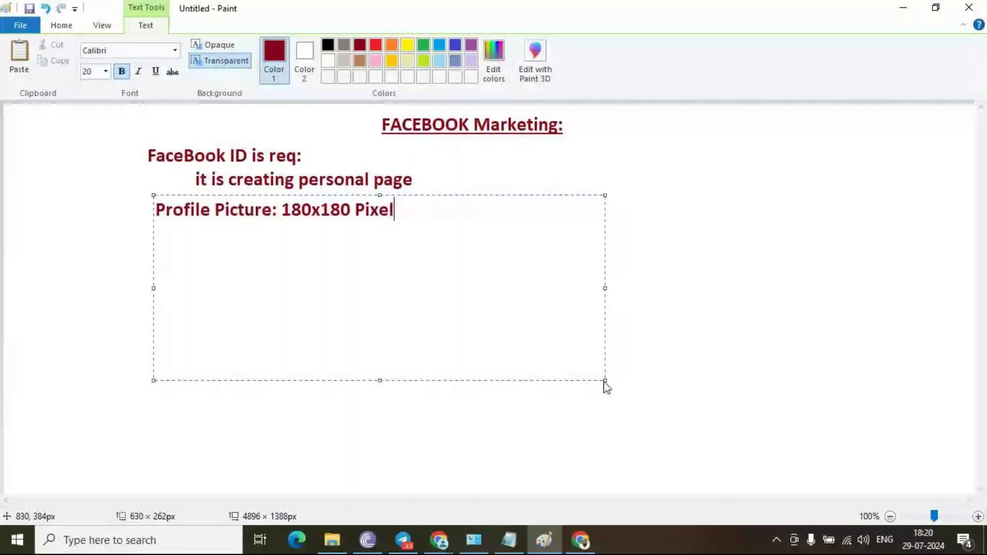
{"action": "type", "text": "s"}
{"action": "key", "text": "Return"}
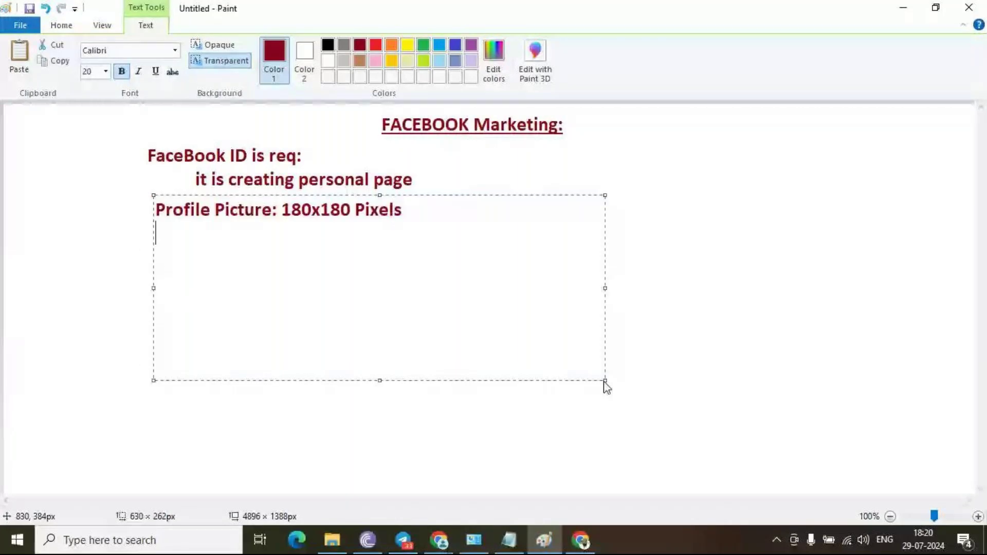
{"action": "type", "text": "Cover"}
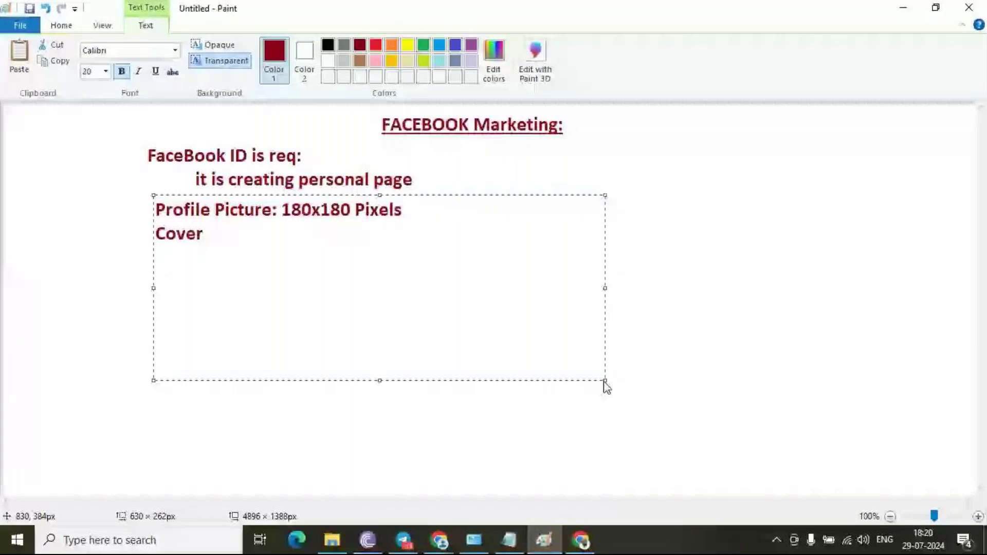
{"action": "type", "text": " Photo"}
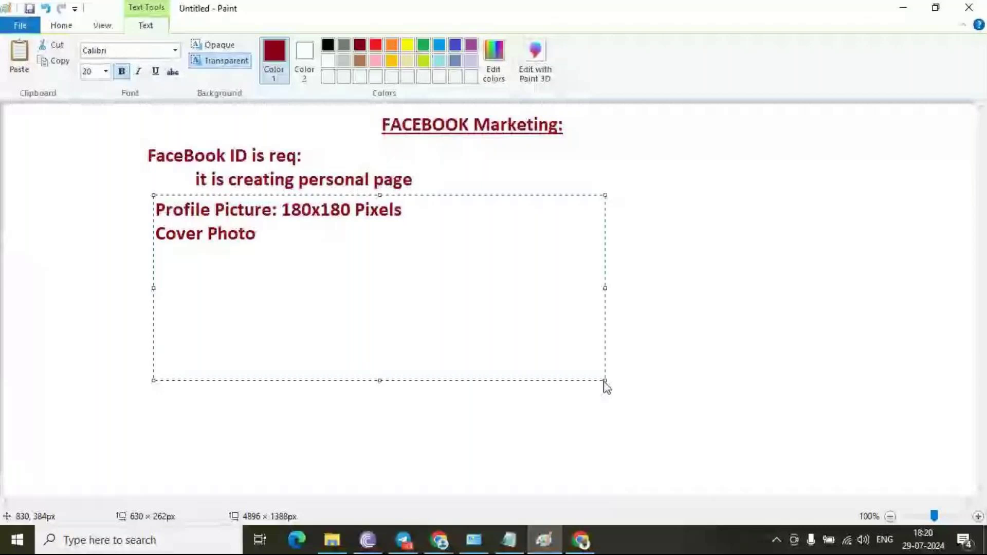
{"action": "type", "text": ": 820x"}
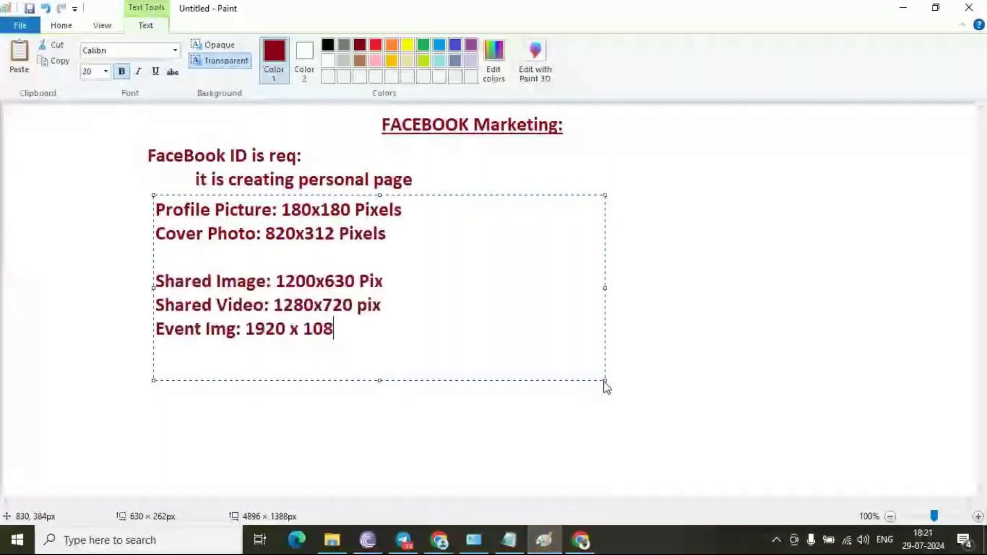
{"action": "type", "text": "0 Pix"}
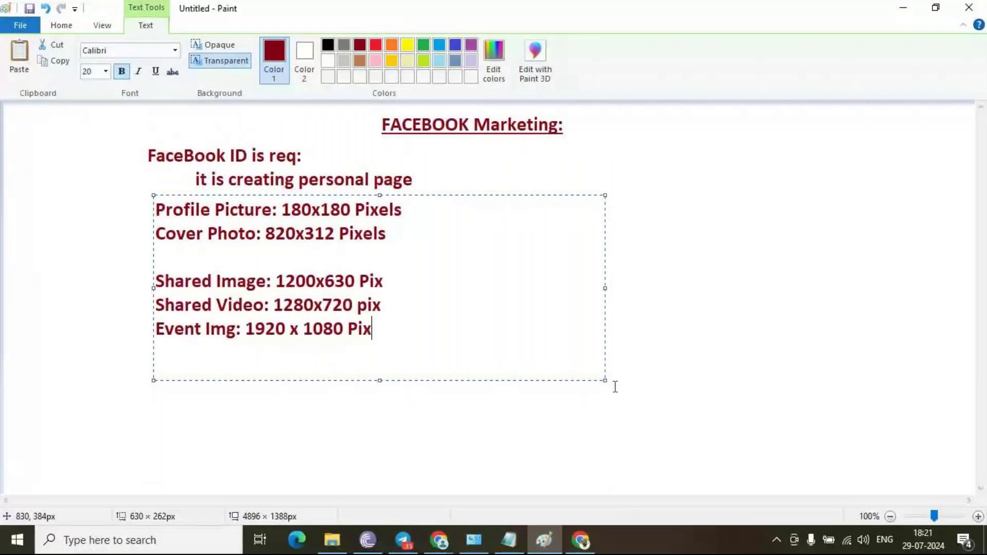
{"action": "left_click", "coordinate": [615, 387]}
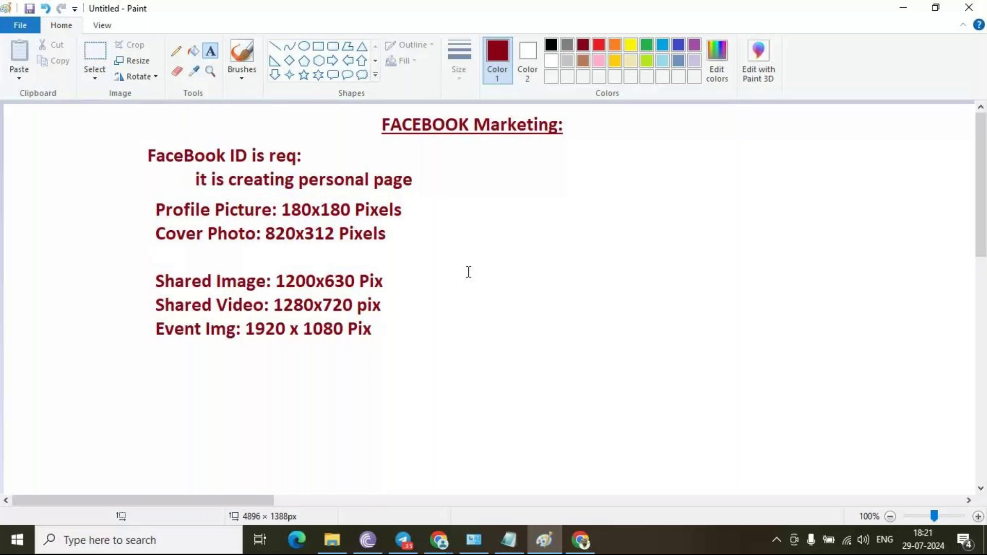
- Draw a thicker-outlined rectangle around the image-size list
{"action": "left_click", "coordinate": [318, 46]}
{"action": "left_click_drag", "start_coordinate": [144, 193], "coordinate": [425, 350]}
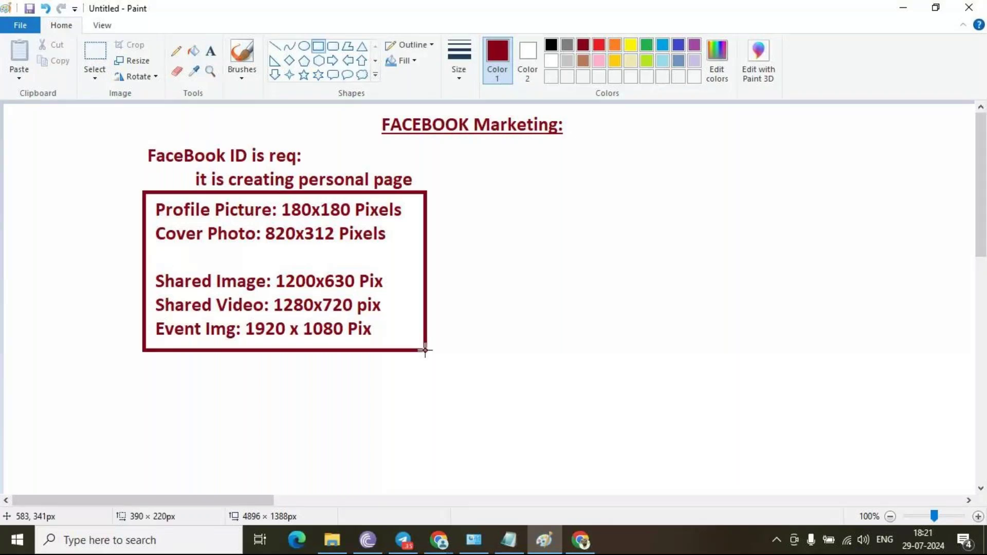
{"action": "key", "text": "ctrl+z"}
{"action": "left_click", "coordinate": [459, 61]}
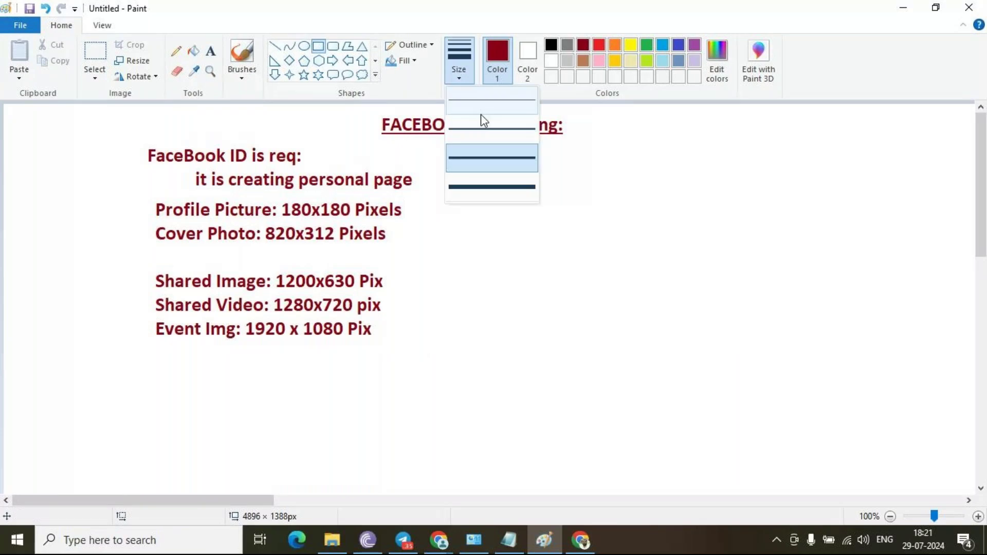
{"action": "left_click", "coordinate": [481, 112]}
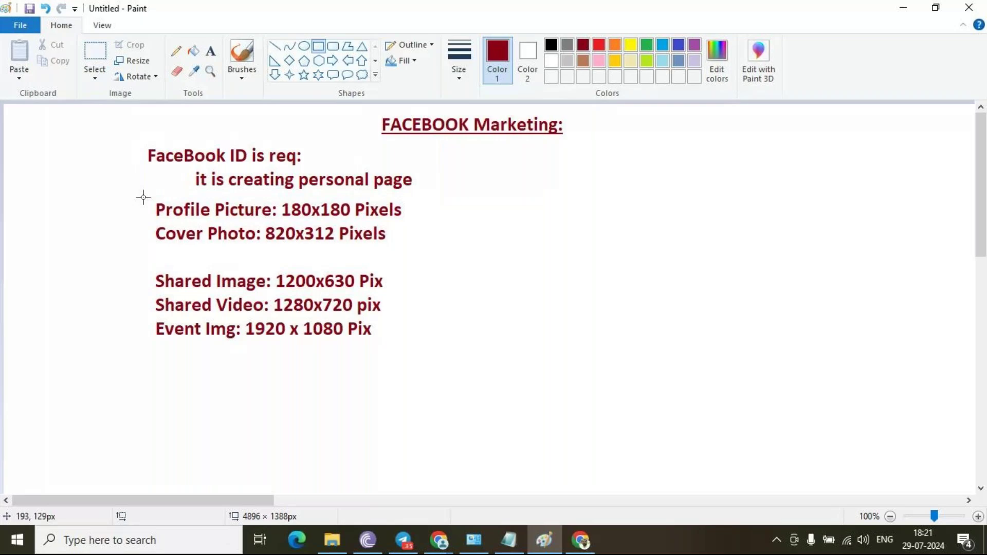
{"action": "left_click_drag", "start_coordinate": [143, 197], "coordinate": [411, 345]}
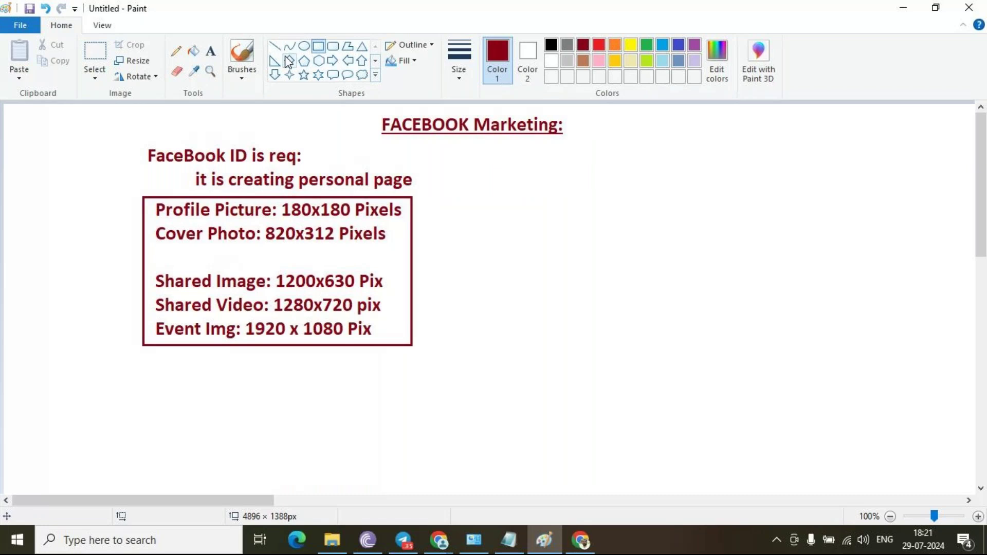
- Draw a straight divider line under the 820x312 Pixels entry, then switch to the meeting window
{"action": "left_click", "coordinate": [176, 51]}
{"action": "mouse_move", "coordinate": [409, 204]}
{"action": "left_mouse_down"}
{"action": "mouse_move", "coordinate": [428, 213]}
{"action": "mouse_move", "coordinate": [413, 224]}
{"action": "left_mouse_up"}
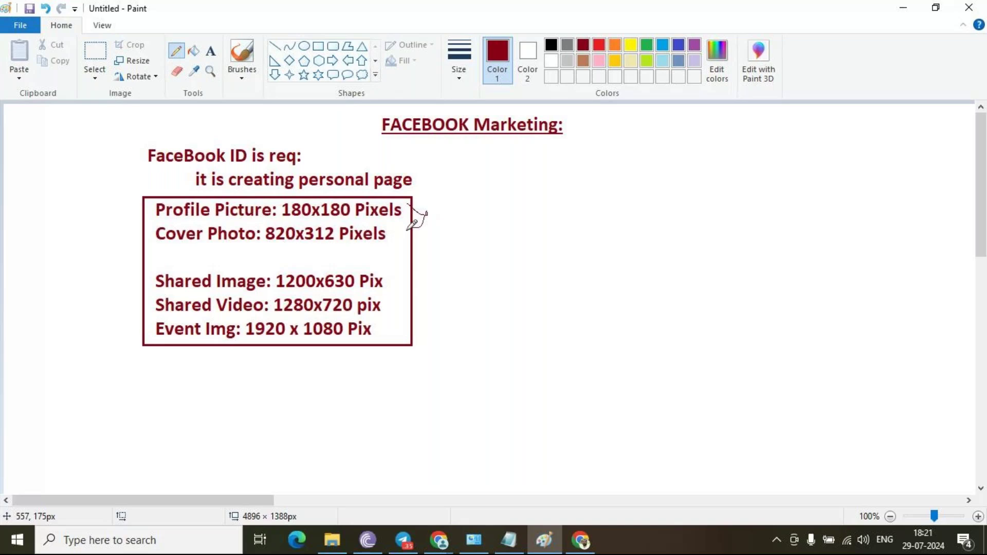
{"action": "left_click_drag", "start_coordinate": [410, 228], "coordinate": [406, 231]}
{"action": "key", "text": "ctrl+z"}
{"action": "left_click", "coordinate": [274, 45]}
{"action": "left_click_drag", "start_coordinate": [244, 249], "coordinate": [413, 248]}
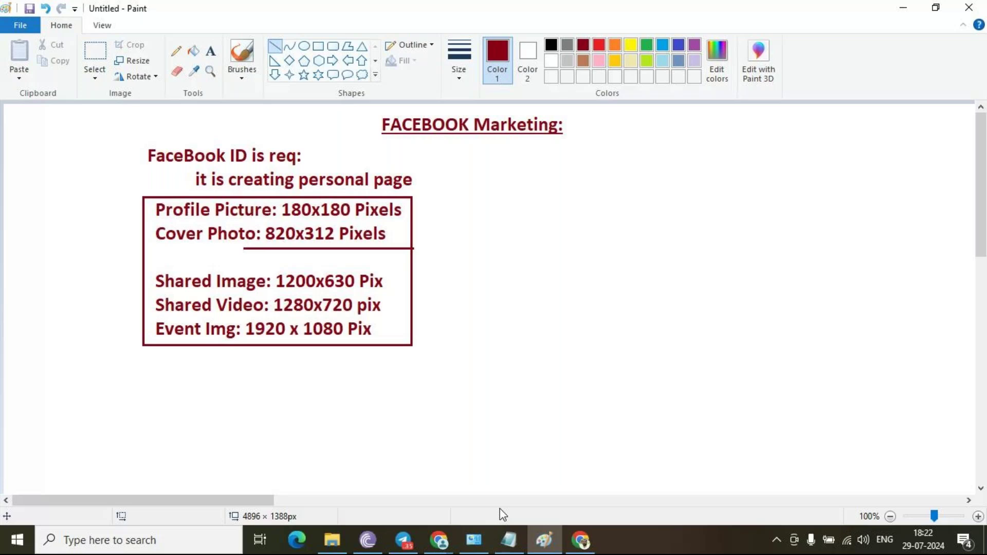
{"action": "key", "text": "alt+Tab"}
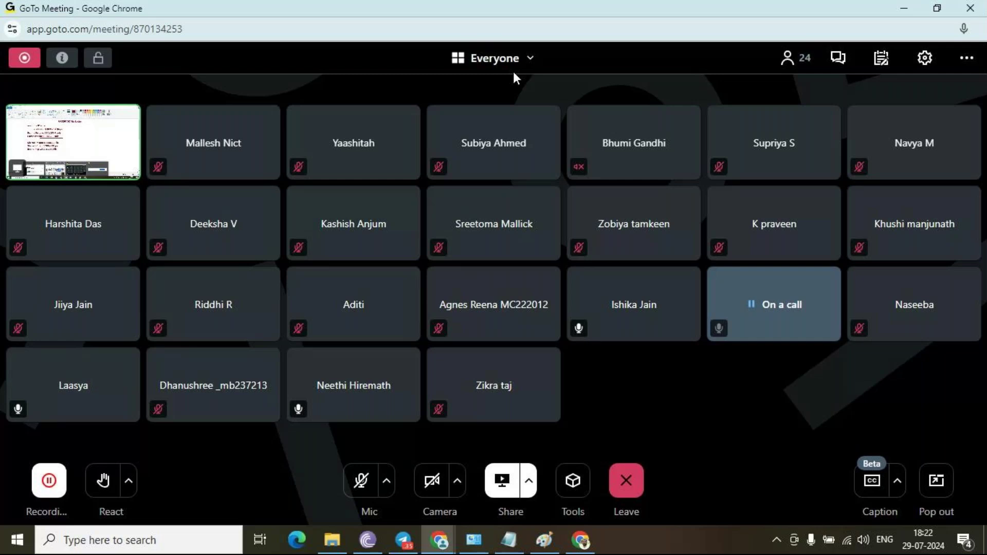
- Open a new Chrome tab and go to Canva from the 'can' address-bar suggestion
{"action": "key", "text": "ctrl+t"}
{"action": "left_click", "coordinate": [560, 45]}
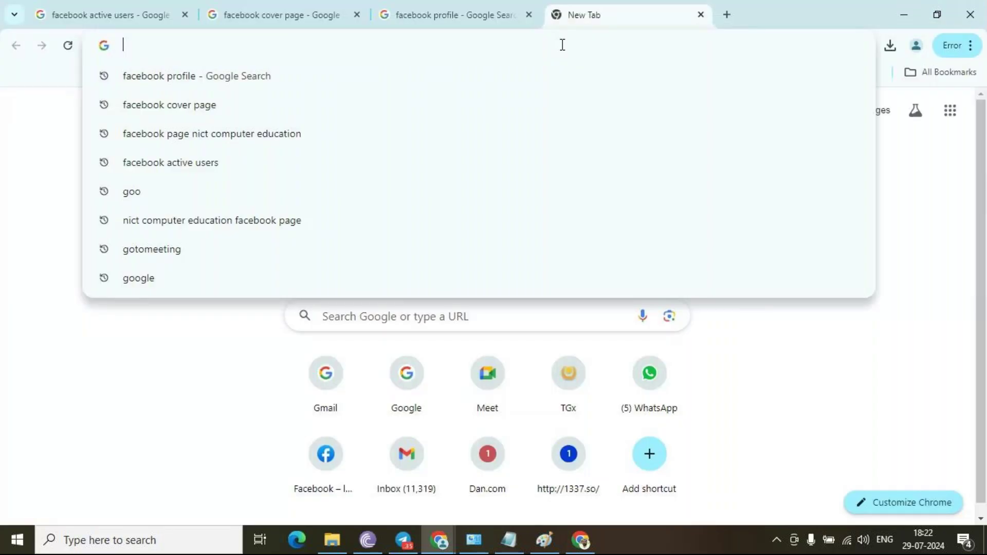
{"action": "type", "text": "can"}
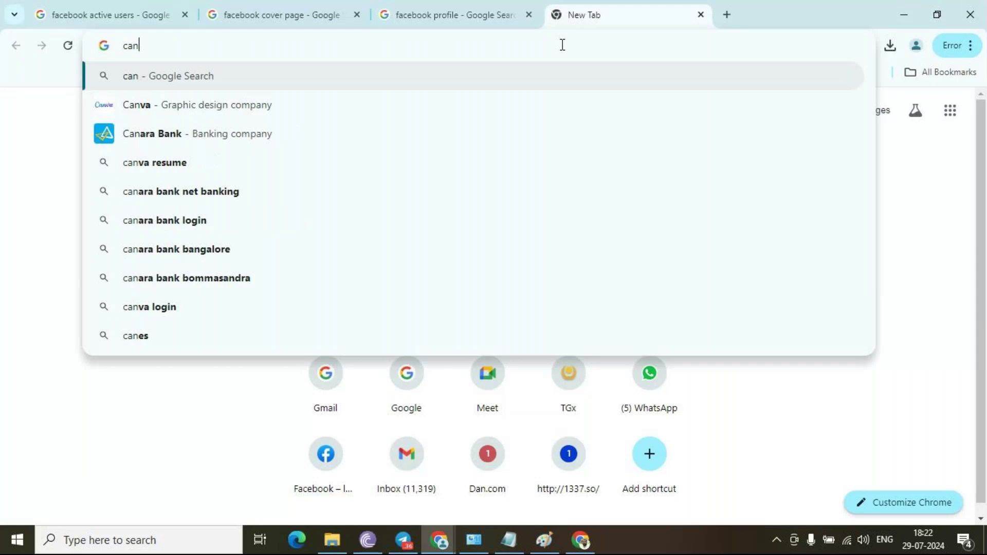
{"action": "left_click", "coordinate": [842, 104]}
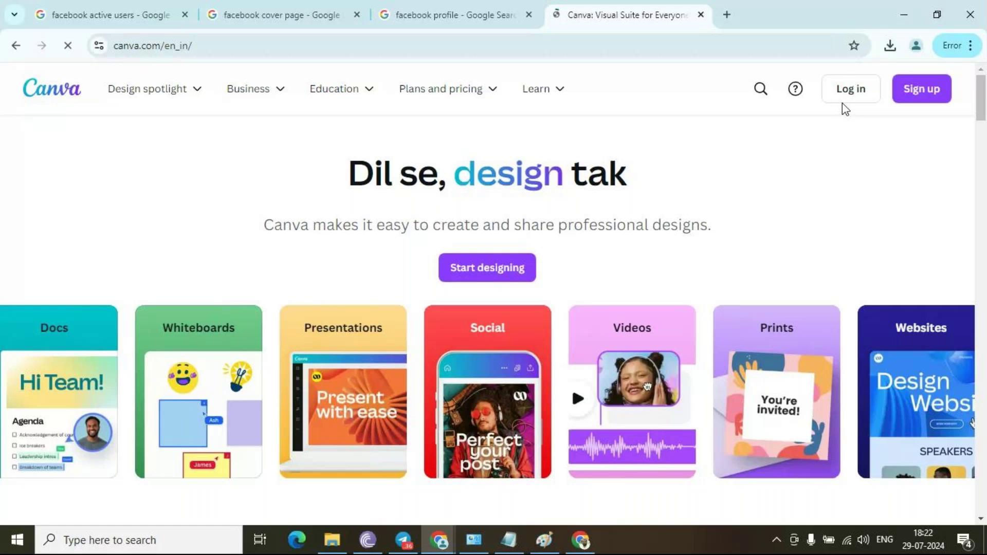
- Open Canva's log-in prompt, then return to Paint with the Text tool selected
{"action": "left_click", "coordinate": [842, 102]}
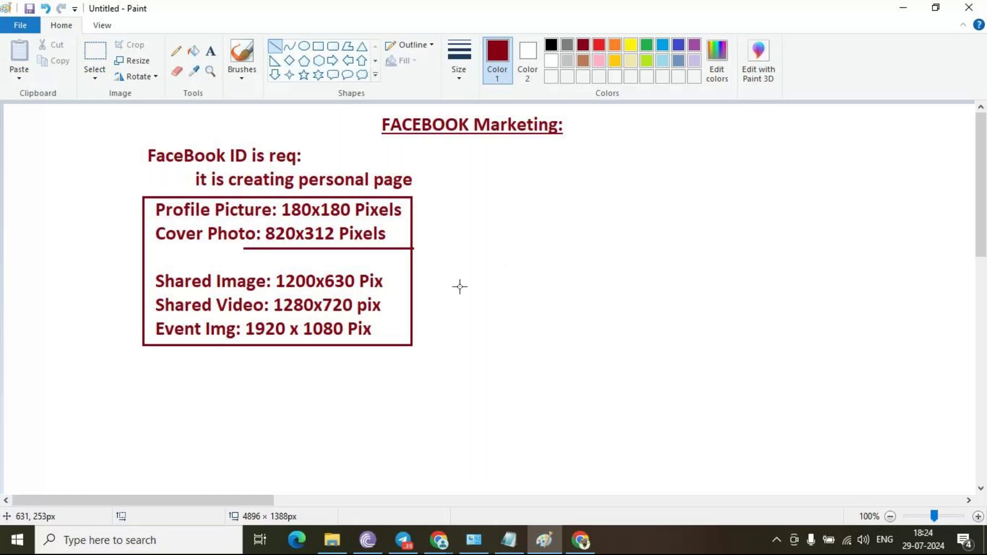
{"action": "key", "text": "alt+h"}
{"action": "key", "text": "t"}
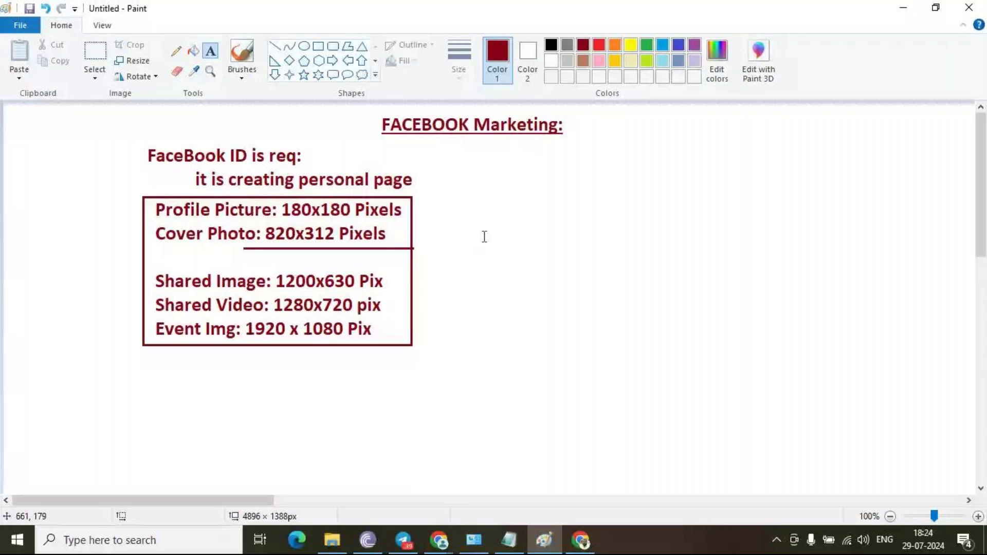
- Add the note '2.8 Billions active Users on monthly' beside the FACEBOOK Marketing title
{"action": "left_click_drag", "start_coordinate": [431, 148], "coordinate": [897, 413]}
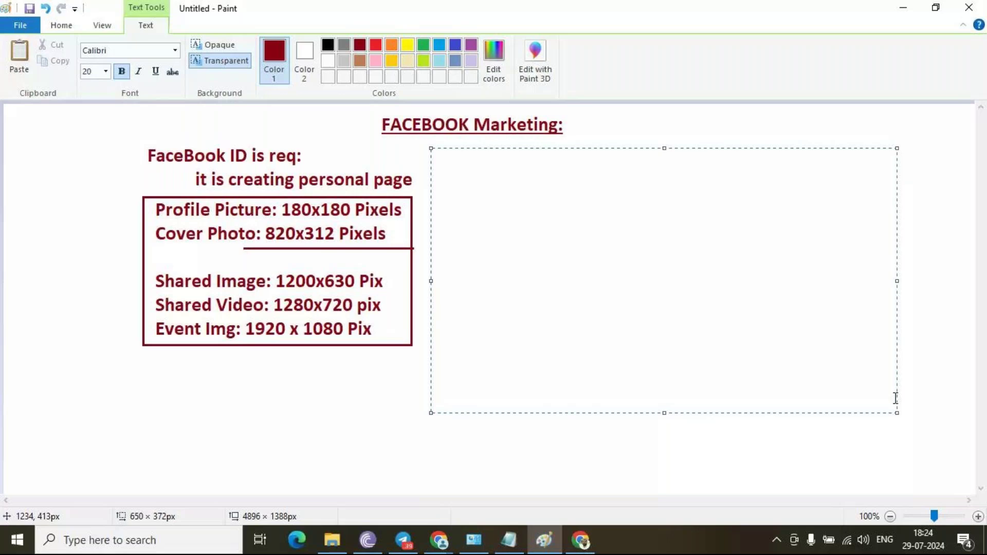
{"action": "left_click", "coordinate": [579, 129]}
{"action": "type", "text": "2.8 Billions ac"}
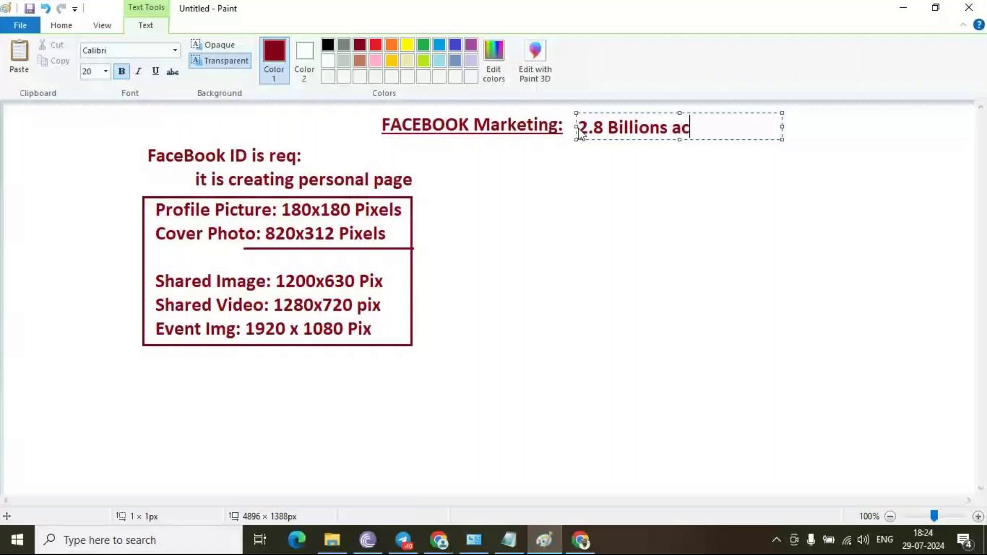
{"action": "type", "text": "tive Users"}
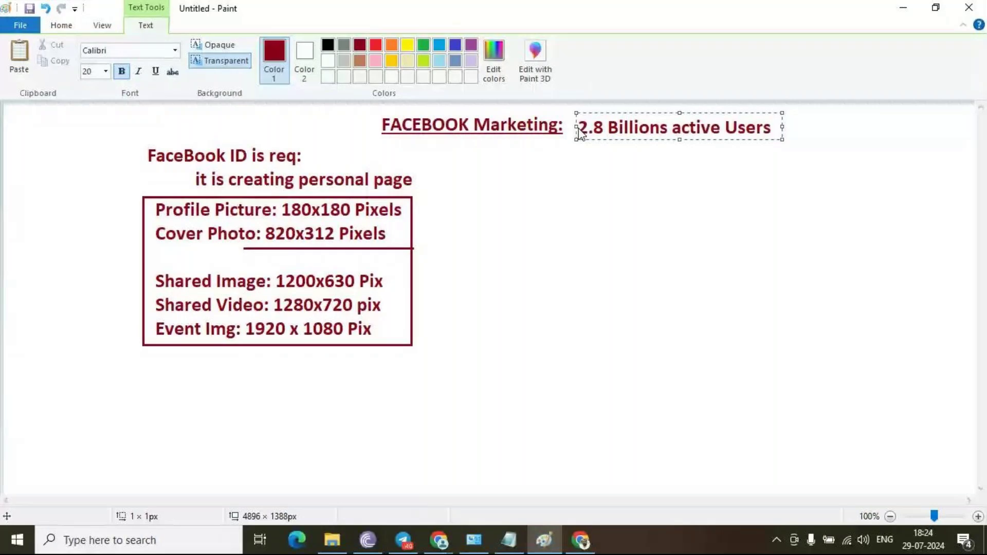
{"action": "left_click_drag", "start_coordinate": [782, 140], "coordinate": [898, 160]}
{"action": "type", "text": "on"}
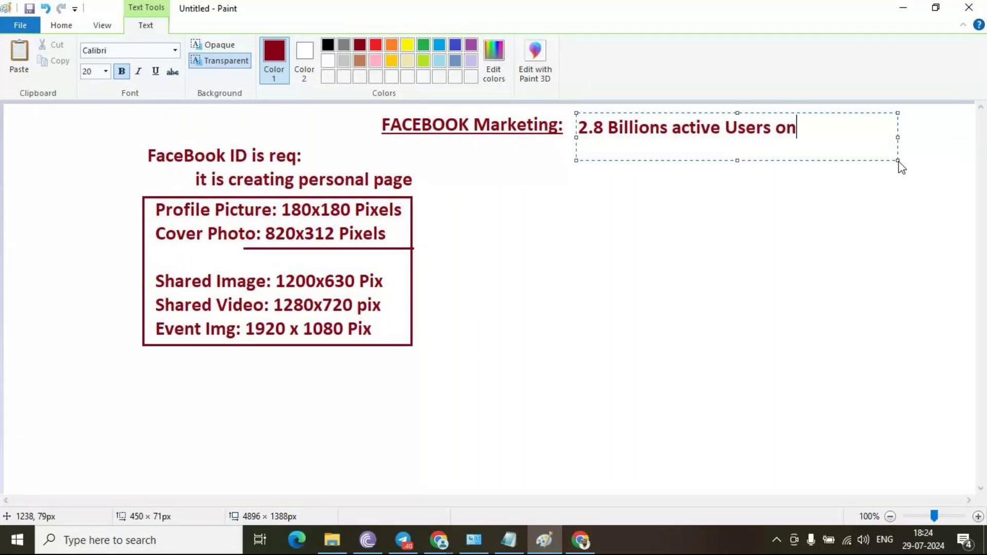
{"action": "type", "text": " monthly"}
{"action": "left_click", "coordinate": [647, 206]}
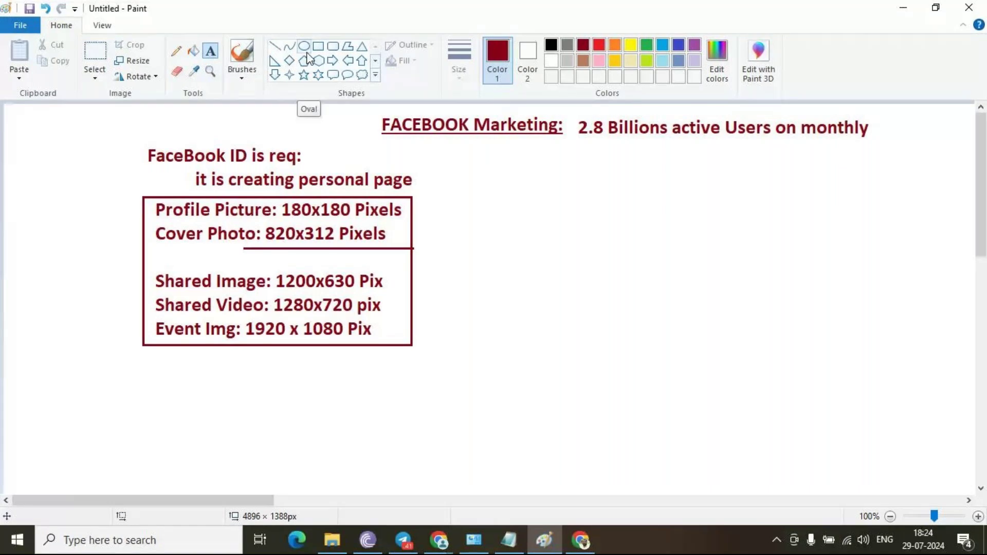
- Start a large text box right of the size box with '1. Understanding FB User Base and Demographics'
{"action": "left_click", "coordinate": [210, 50]}
{"action": "left_click_drag", "start_coordinate": [442, 148], "coordinate": [901, 404]}
{"action": "type", "text": "1"}
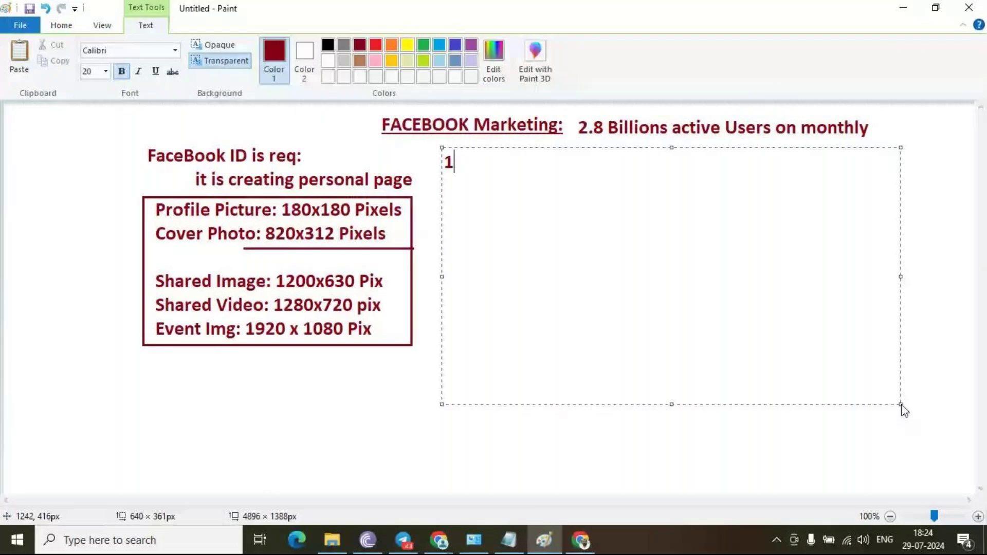
{"action": "type", "text": ". Understanding "}
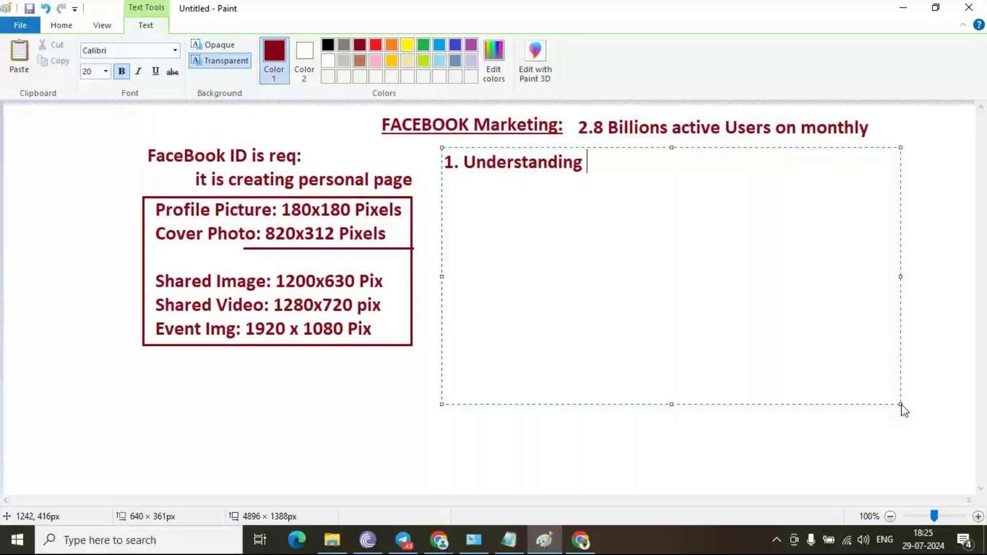
{"action": "type", "text": "FB User Bas"}
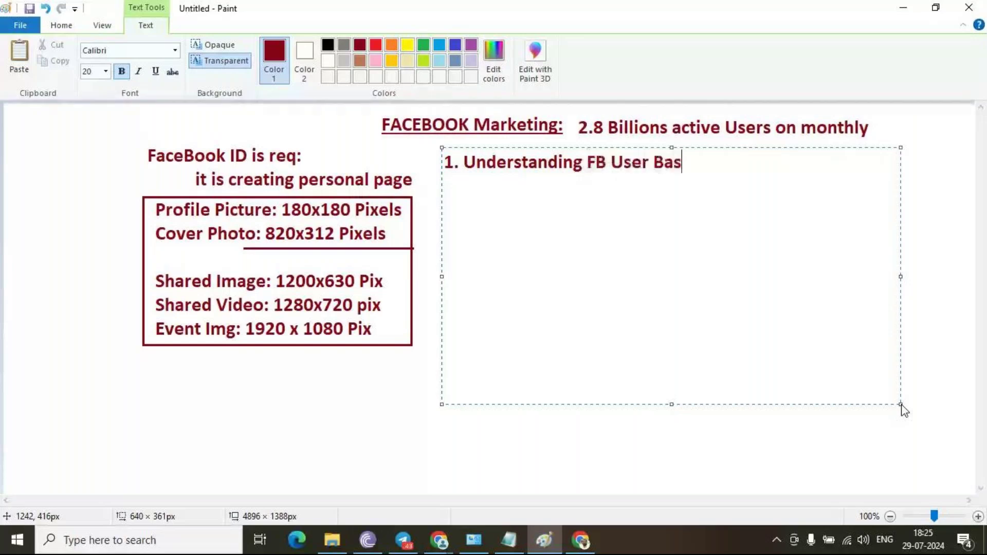
{"action": "type", "text": "e and Demograph"}
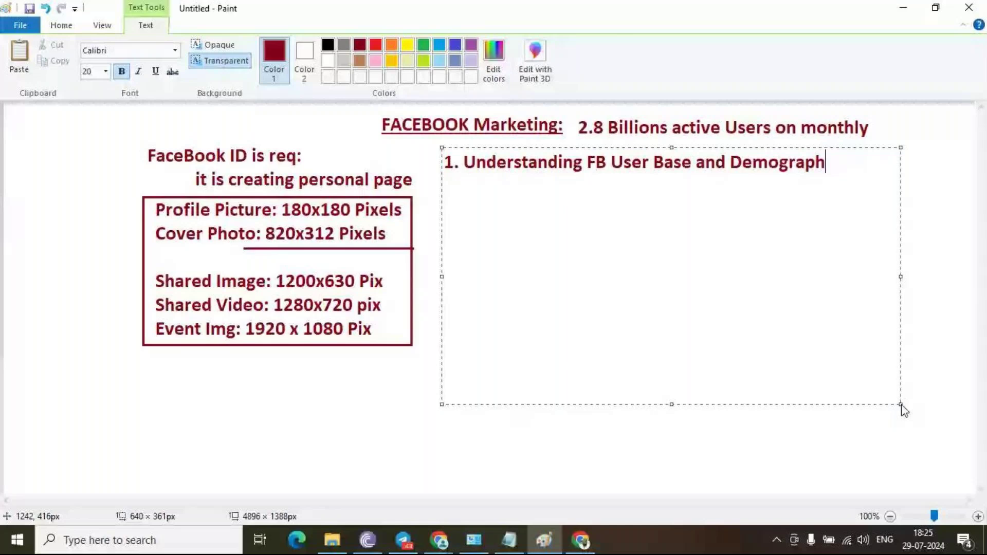
{"action": "type", "text": "ics"}
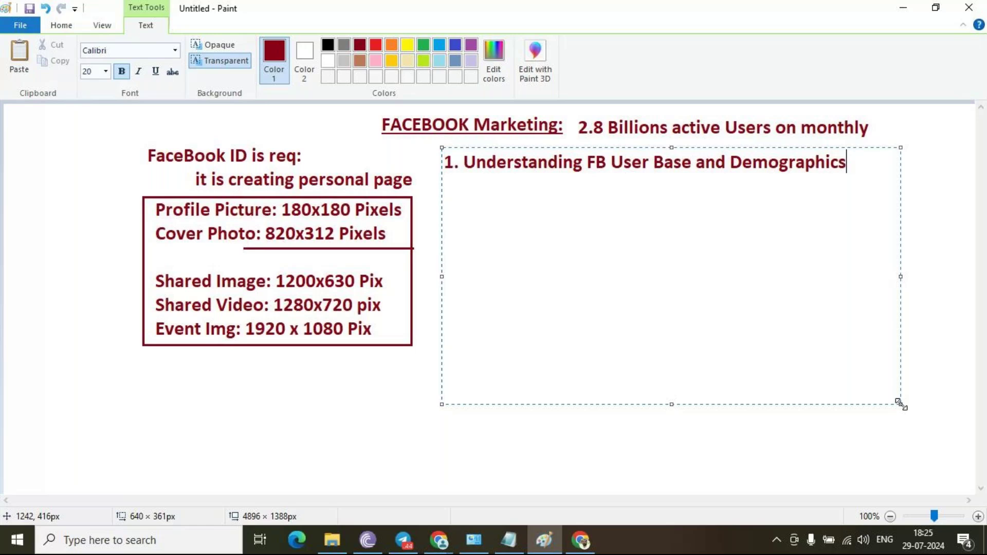
- Add '(Age, Gender, Geography)' on a new line under item 1
{"action": "key", "text": "Return"}
{"action": "type", "text": "(Age"}
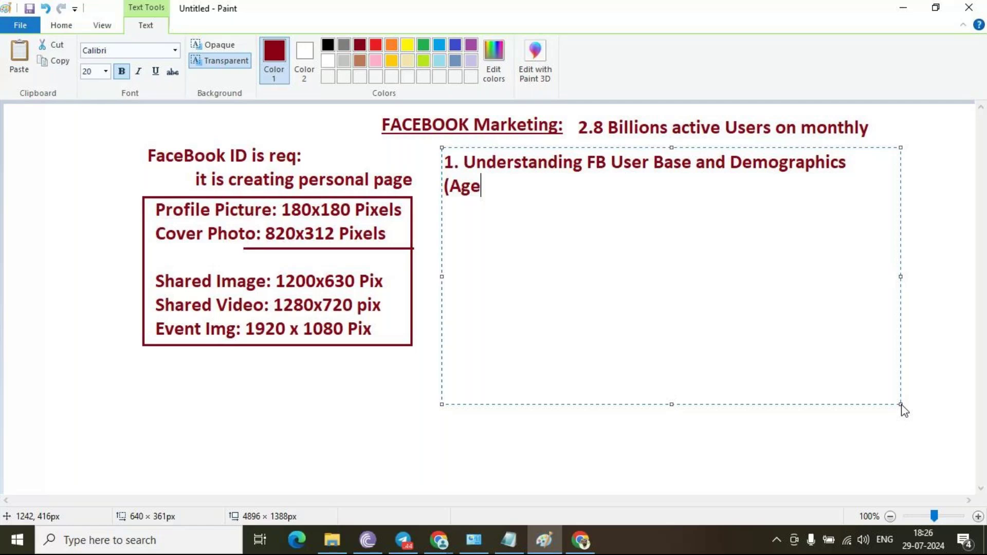
{"action": "type", "text": ", Gender, Geop"}
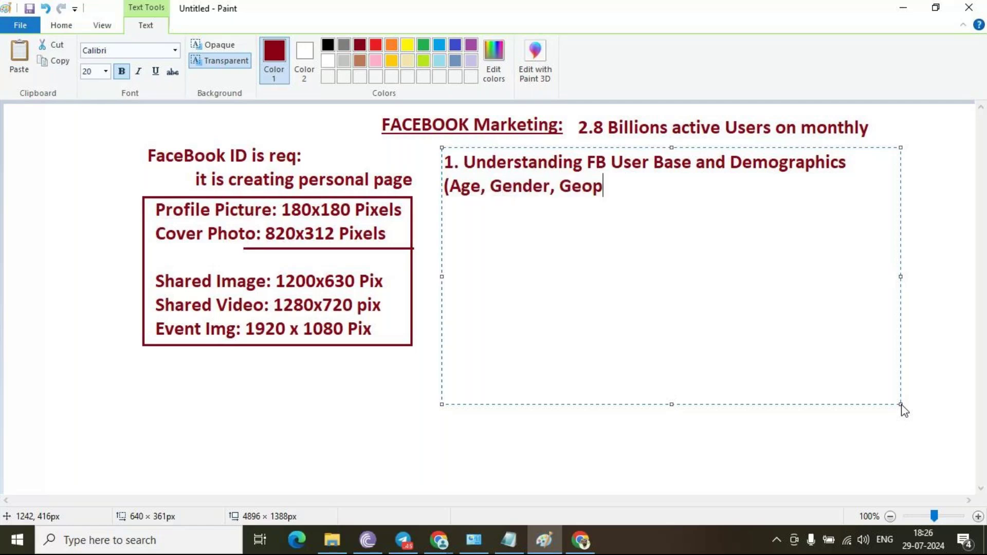
{"action": "type", "text": "h"}
{"action": "key", "text": "BackSpace"}
{"action": "key", "text": "BackSpace"}
{"action": "type", "text": "graph"}
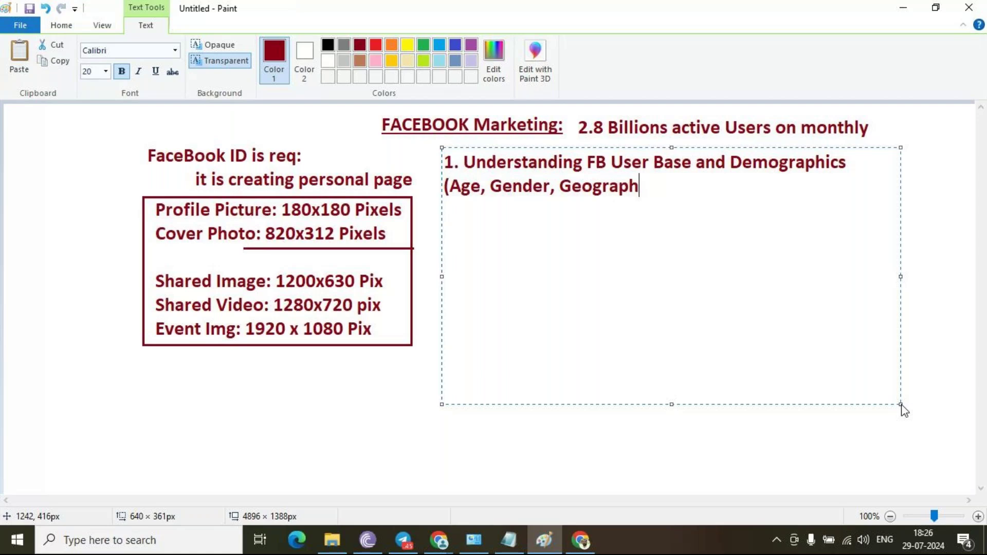
{"action": "type", "text": "y)"}
- Begin the second list item as '2. Benefits:'
{"action": "type", "text": "2."}
{"action": "type", "text": "FB"}
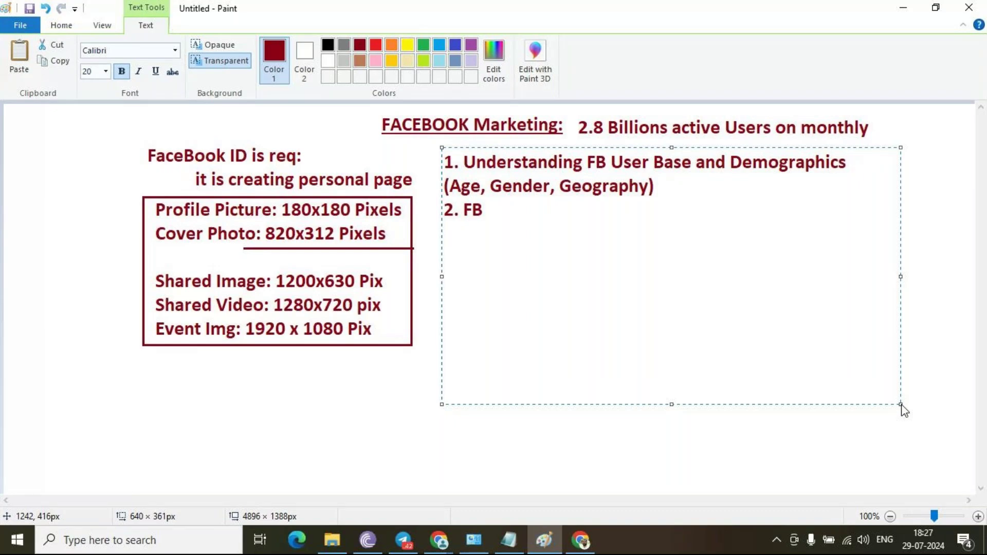
{"action": "key", "text": "BackSpace"}
{"action": "key", "text": "BackSpace"}
{"action": "type", "text": "Benefits"}
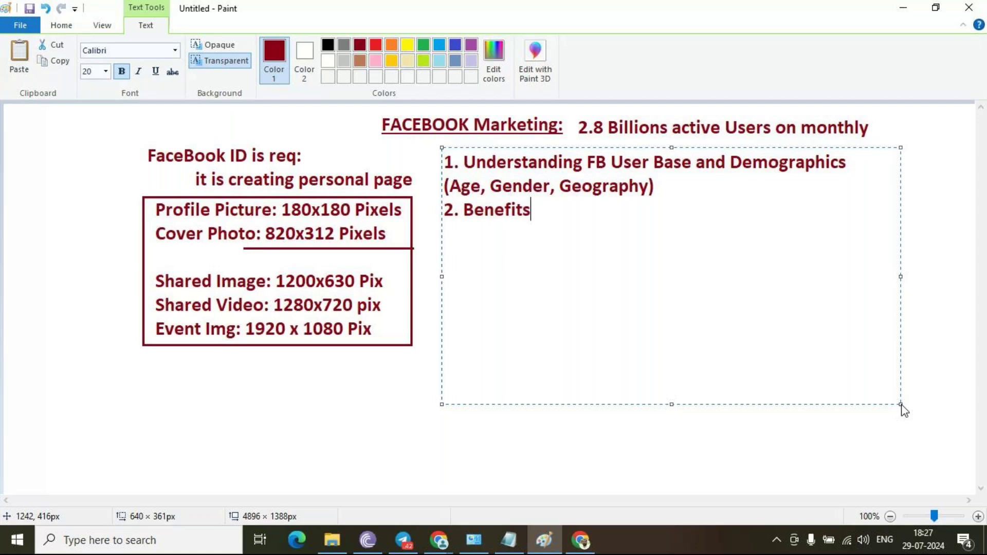
{"action": "type", "text": ":"}
- Add indented sub-items '1. Extensive Reach' and '2. Targeted Advertising' under Benefits
{"action": "key", "text": "Return"}
{"action": "key", "text": "Tab"}
{"action": "type", "text": "1. Extensive Reach"}
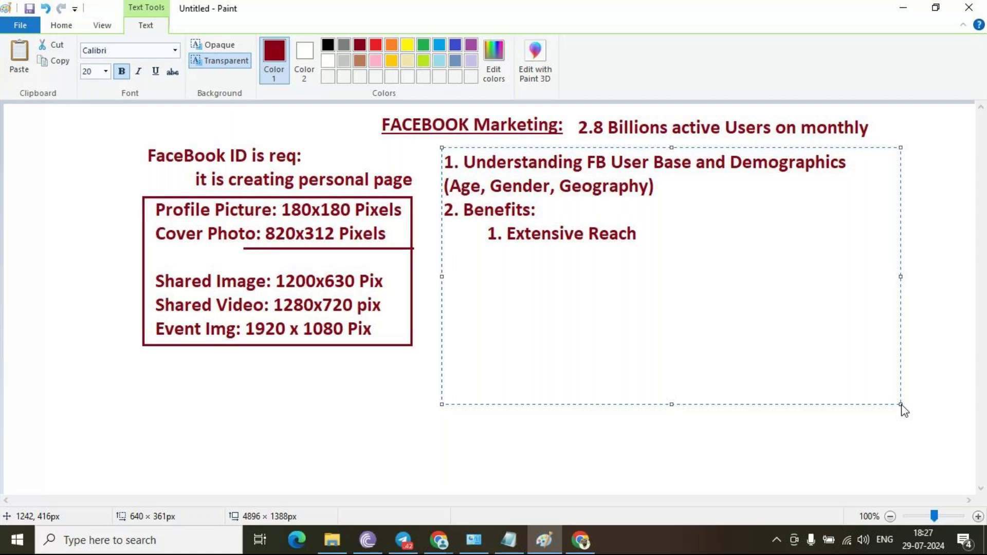
{"action": "key", "text": "Return"}
{"action": "key", "text": "Tab"}
{"action": "type", "text": "2. Targeted Adver"}
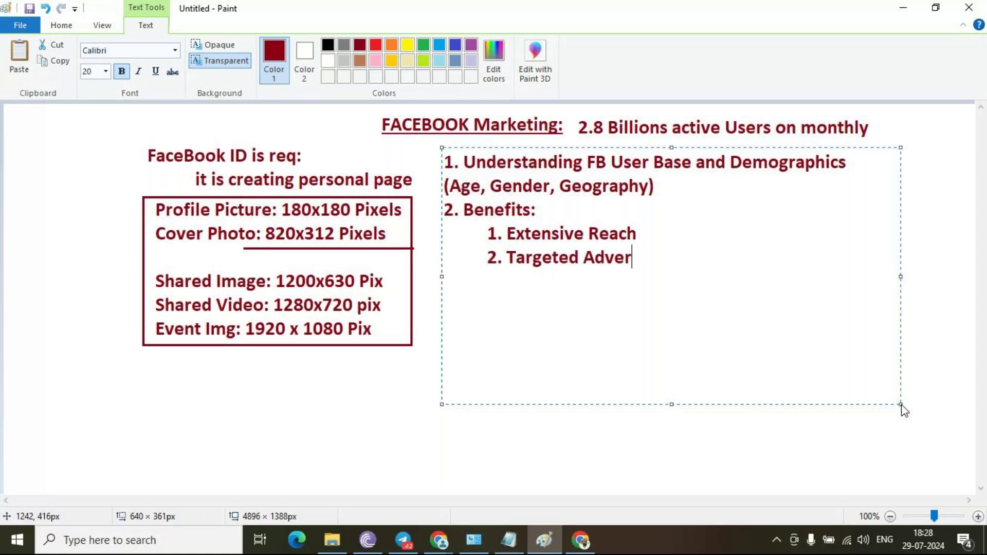
{"action": "type", "text": "tising"}
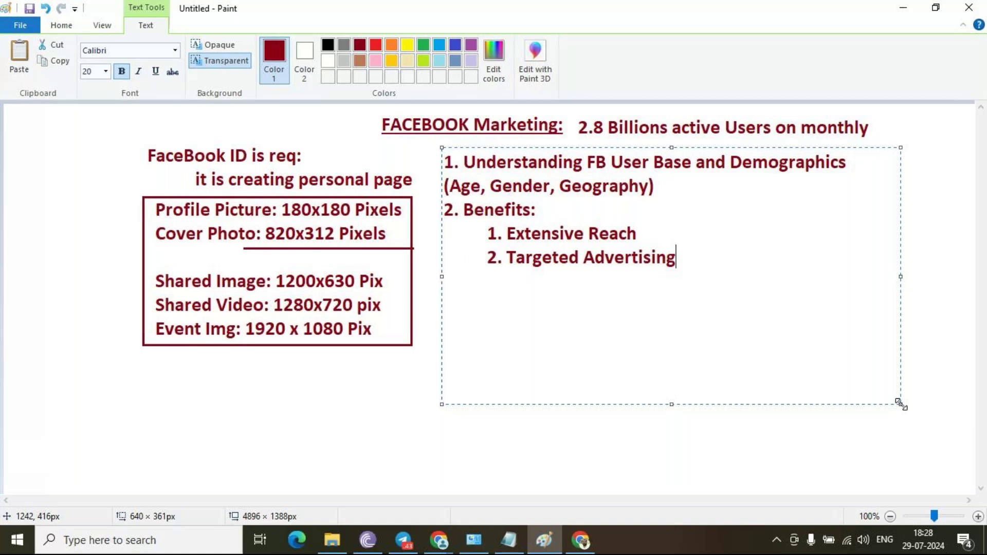
- Add sub-items '3. Engagement opportunities' and '4. Analytics and insights'
{"action": "key", "text": "Return"}
{"action": "key", "text": "Tab"}
{"action": "type", "text": "3."}
{"action": "type", "text": "Enga"}
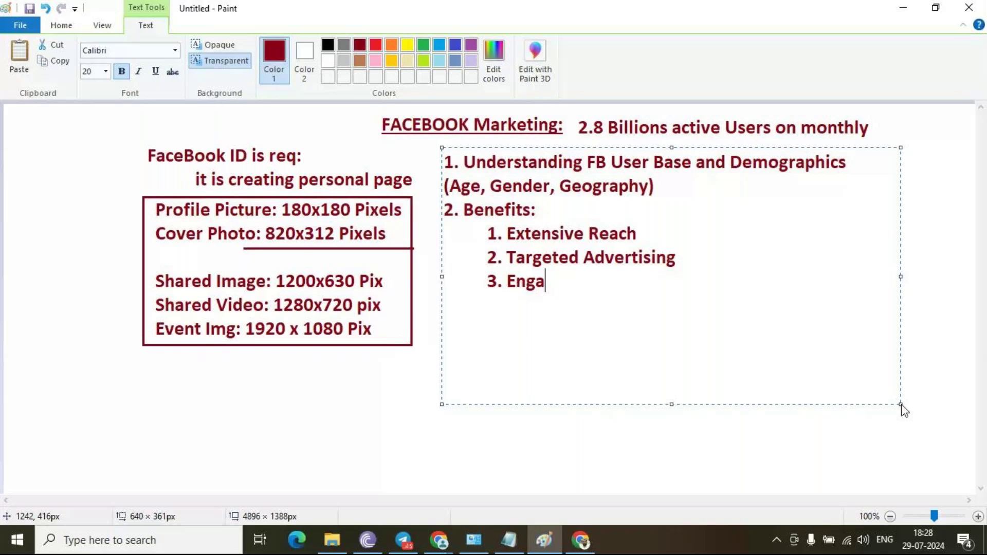
{"action": "type", "text": "gement op"}
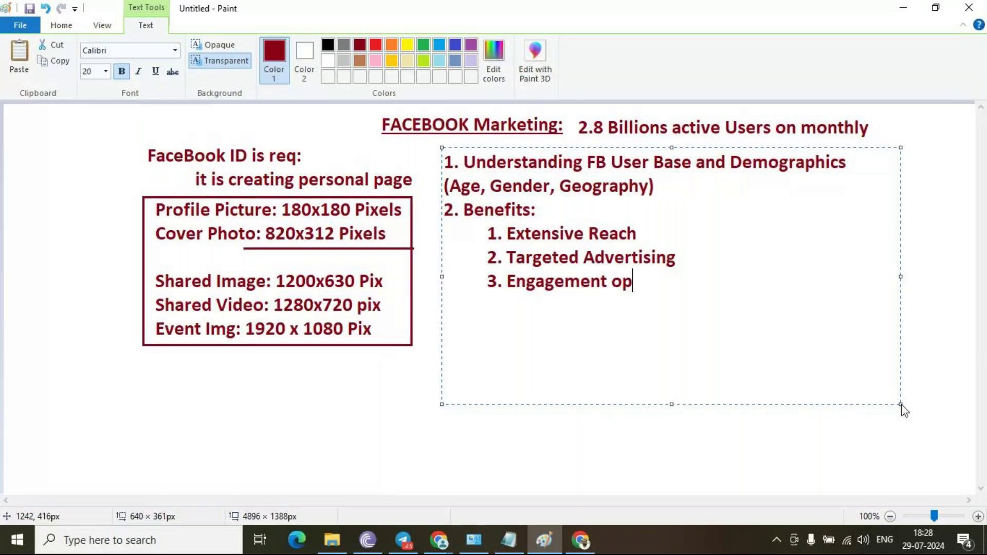
{"action": "type", "text": "portunities"}
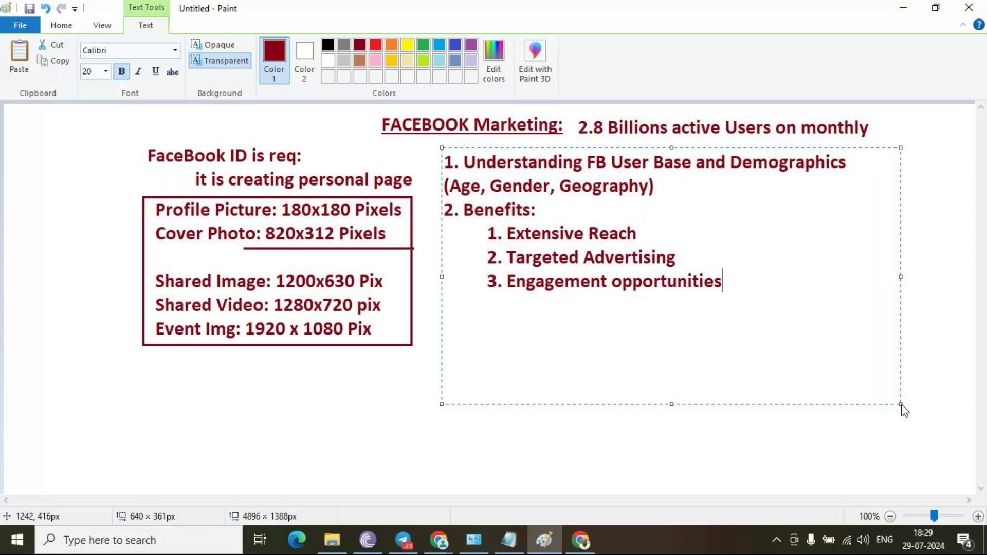
{"action": "type", "text": "4."}
{"action": "type", "text": "An"}
{"action": "type", "text": "l"}
{"action": "key", "text": "BackSpace"}
{"action": "type", "text": "alytics "}
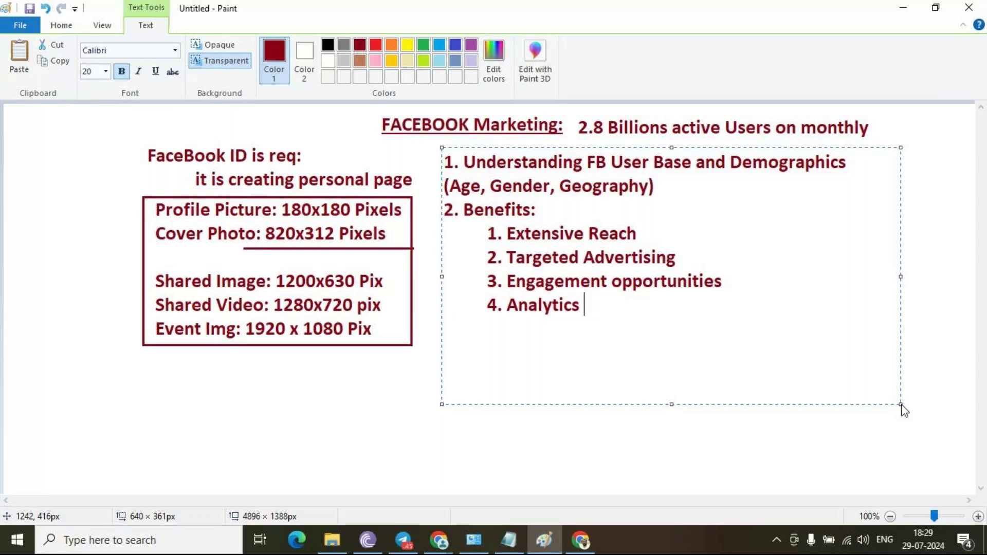
{"action": "type", "text": "and insights"}
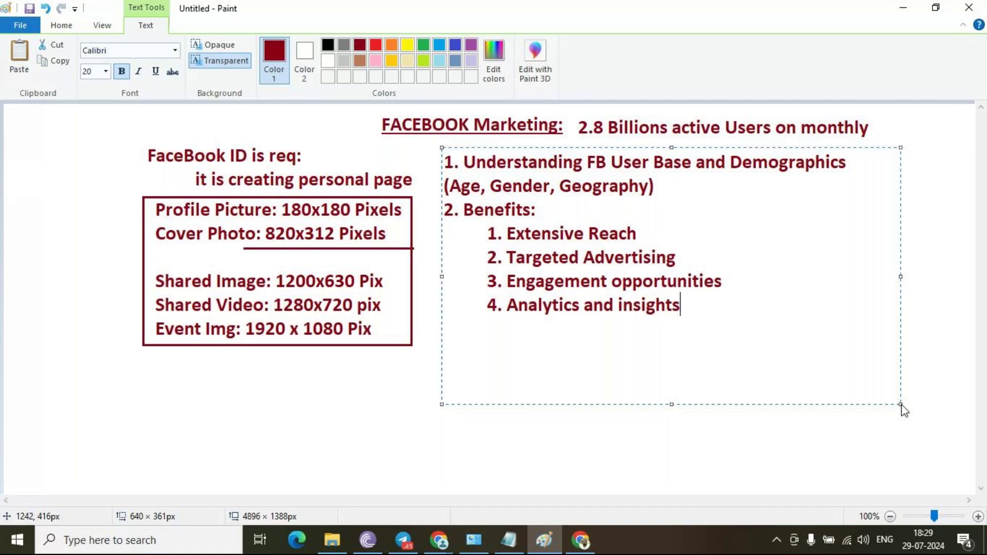
- Add the indented sub-item '5. Cost Effective' and start a new line below it
{"action": "key", "text": "Return"}
{"action": "key", "text": "Tab"}
{"action": "type", "text": "5. Cost"}
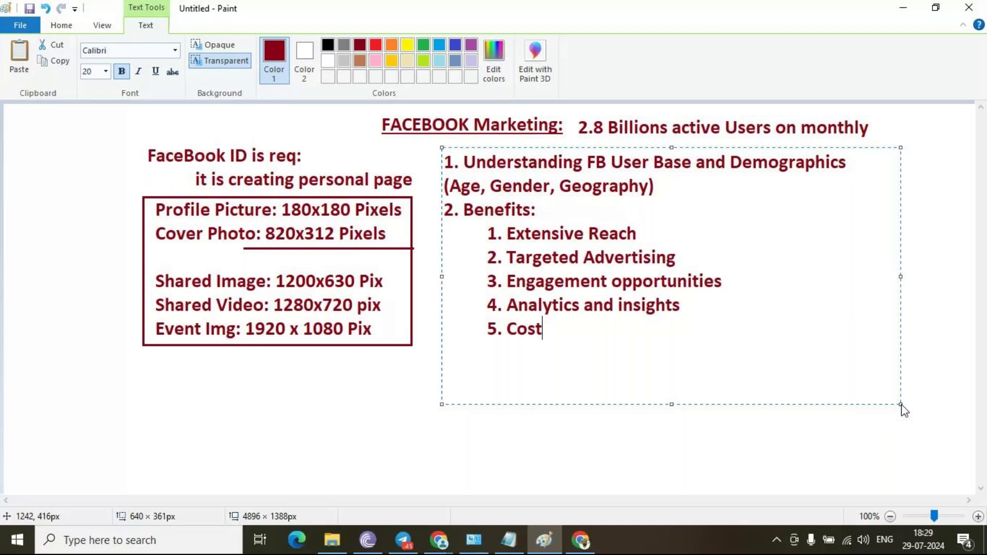
{"action": "type", "text": " Effective"}
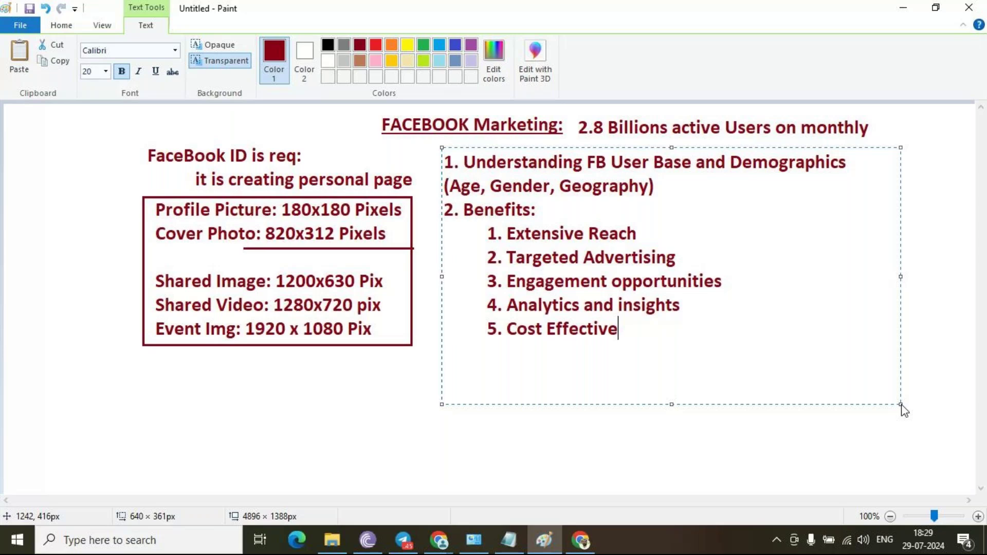
{"action": "key", "text": "Return"}
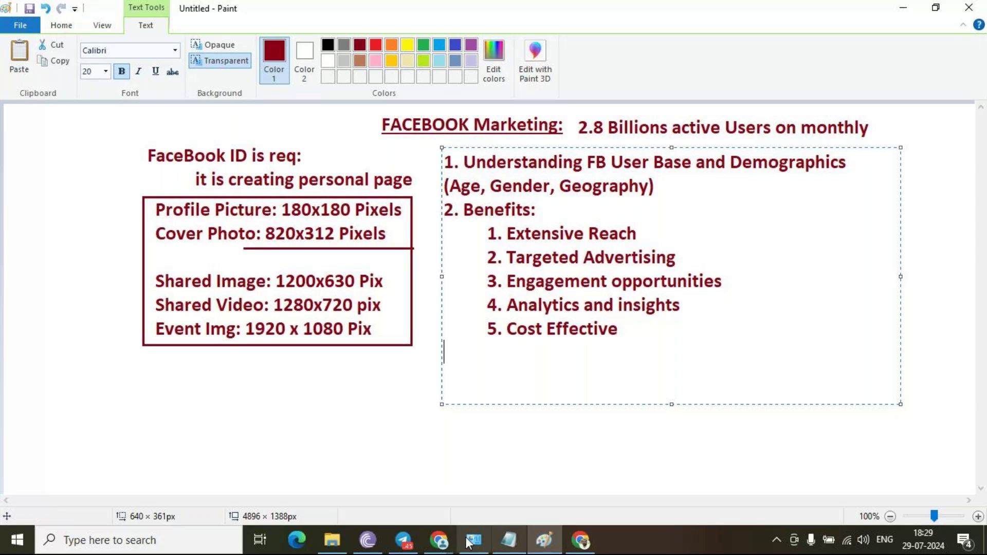
- Bring GoTo Meeting forward from the taskbar, then switch to the Chrome Facebook window
{"action": "left_click", "coordinate": [450, 544]}
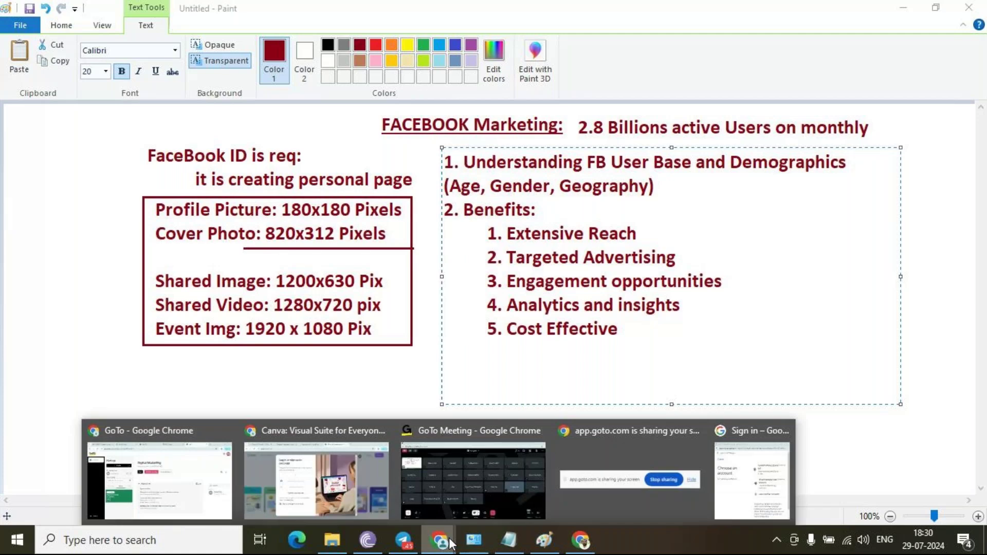
{"action": "left_click", "coordinate": [473, 481]}
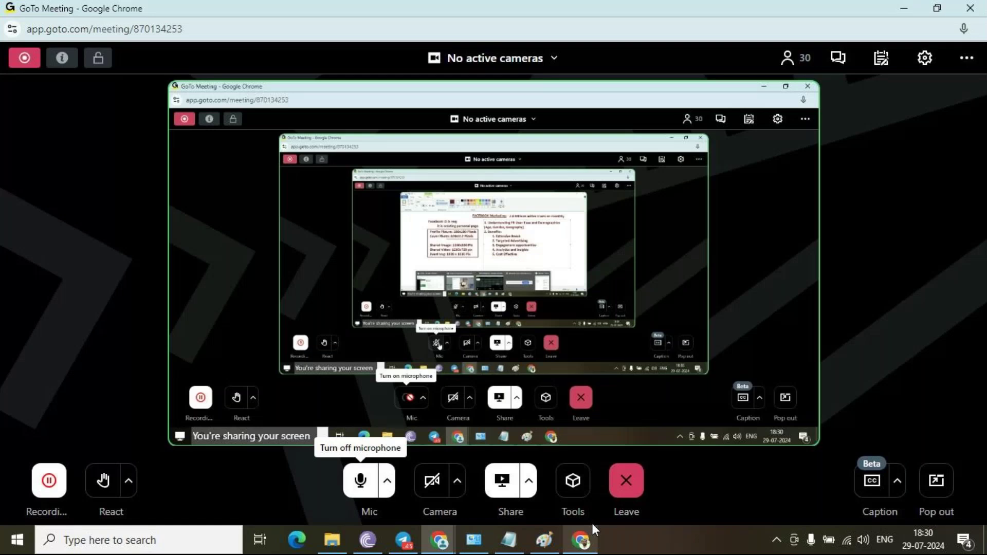
{"action": "key", "text": "alt+Tab"}
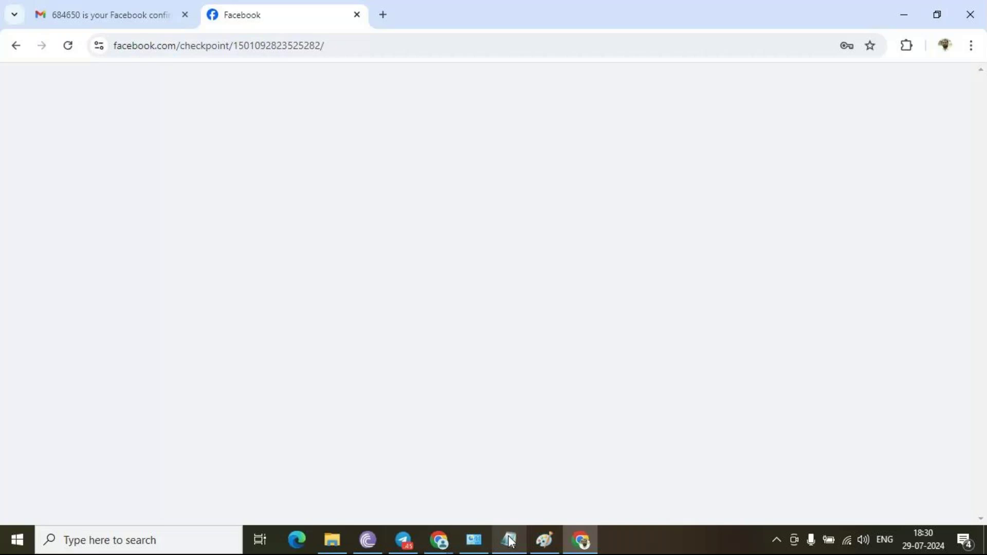
- Return to the Paint notes and type '3.' to start the third numbered point
{"action": "left_click", "coordinate": [544, 540]}
{"action": "type", "text": "3."}
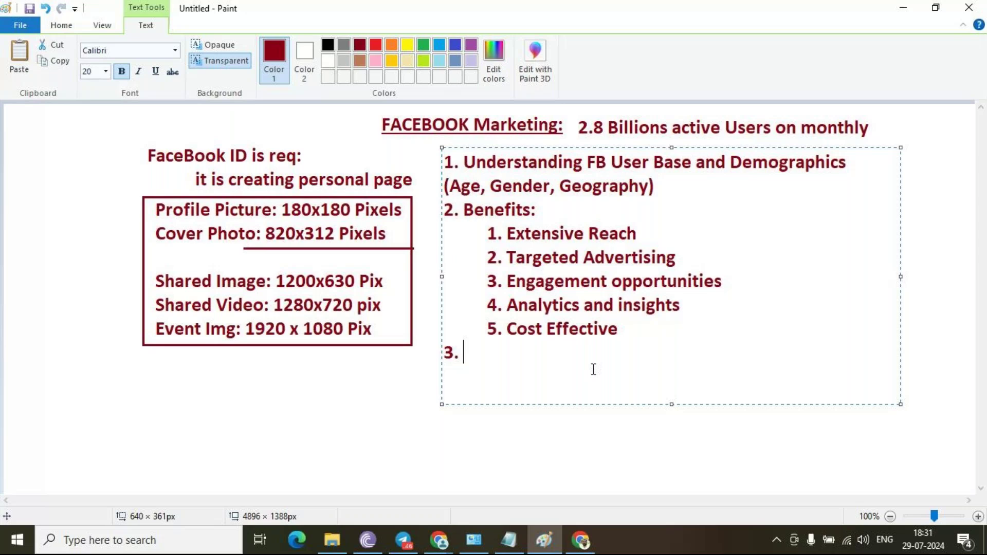
- Type the 'facebook Algorithm:' heading with the indented line 'Determines what content appears in users news feeds.'
{"action": "type", "text": "facebook AI"}
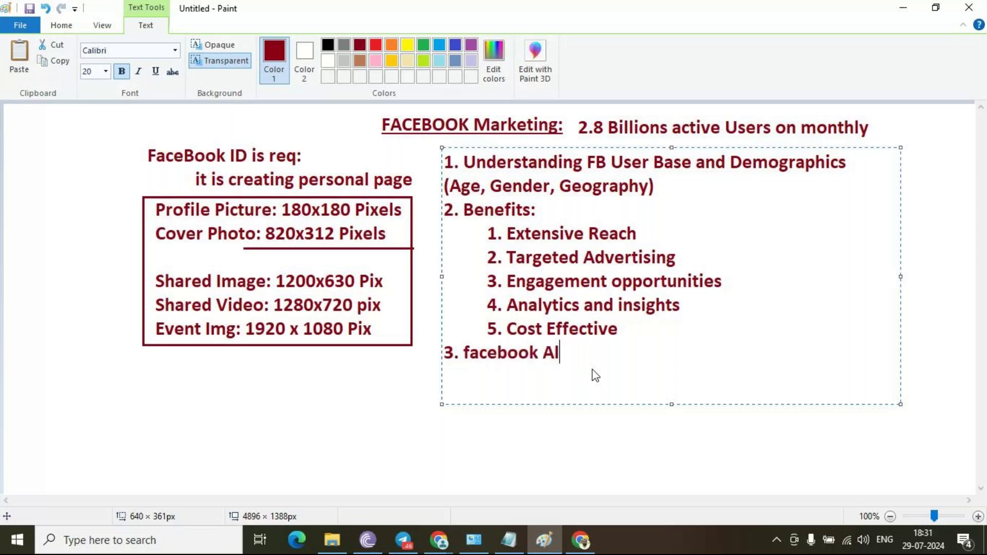
{"action": "type", "text": "gorithm:"}
{"action": "key", "text": "Return"}
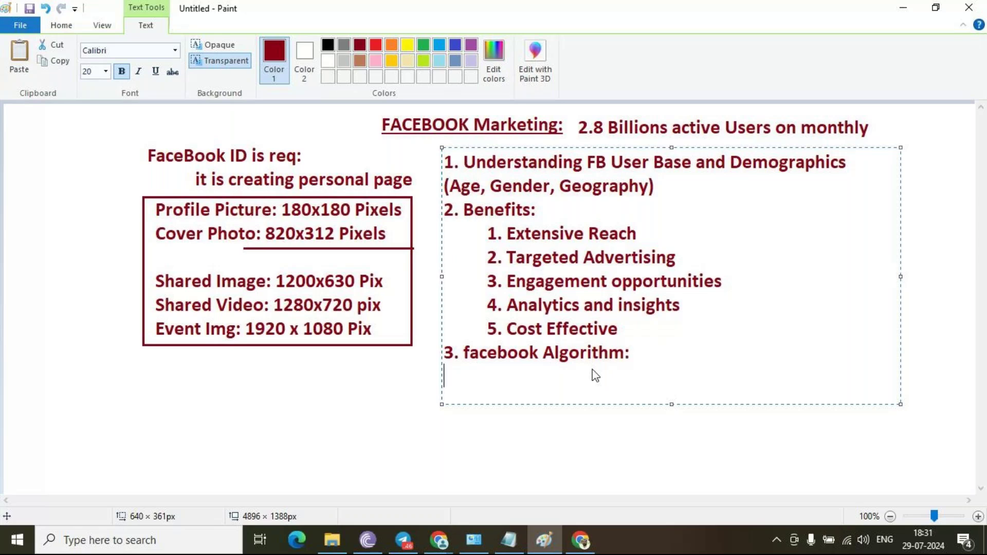
{"action": "key", "text": "Tab"}
{"action": "type", "text": "Determi"}
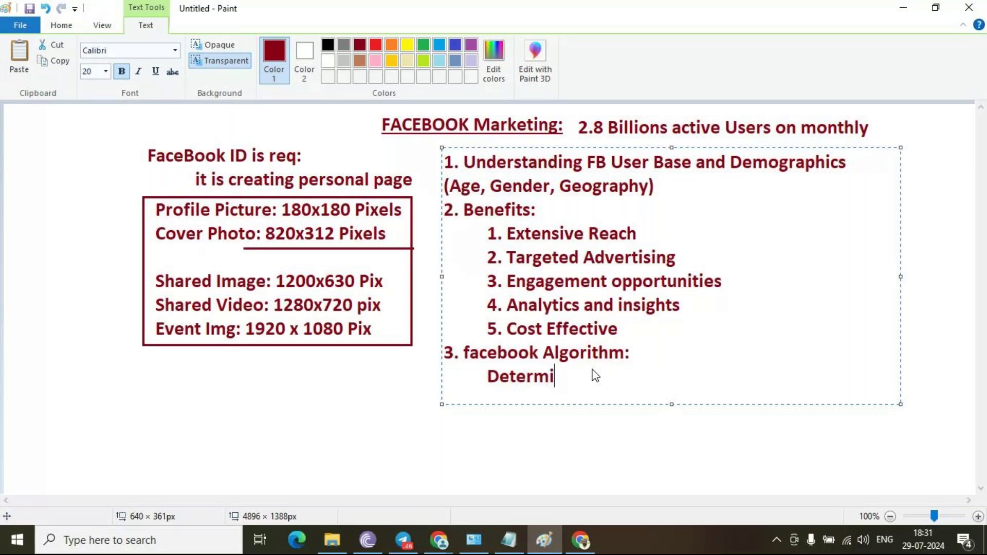
{"action": "type", "text": "nes what content "}
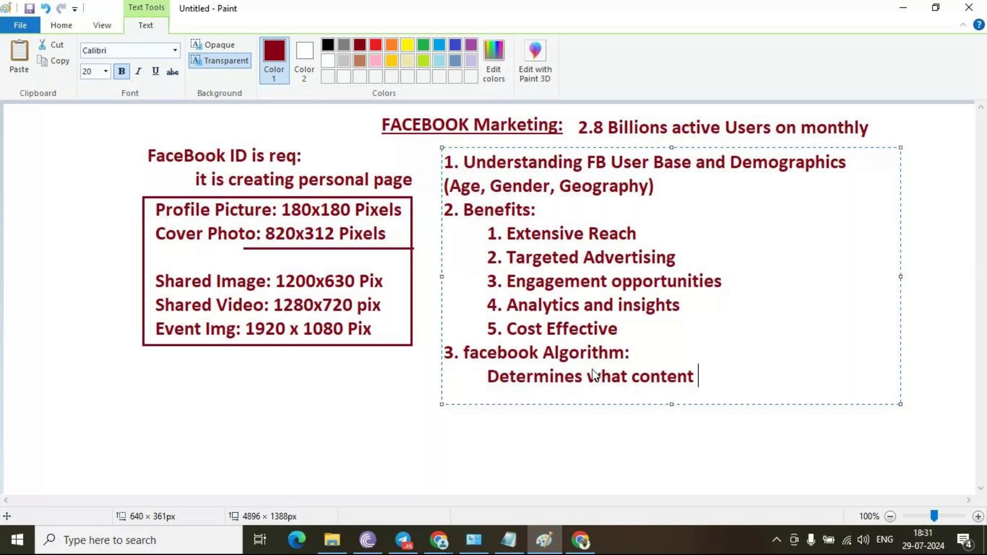
{"action": "type", "text": "appears in users news"}
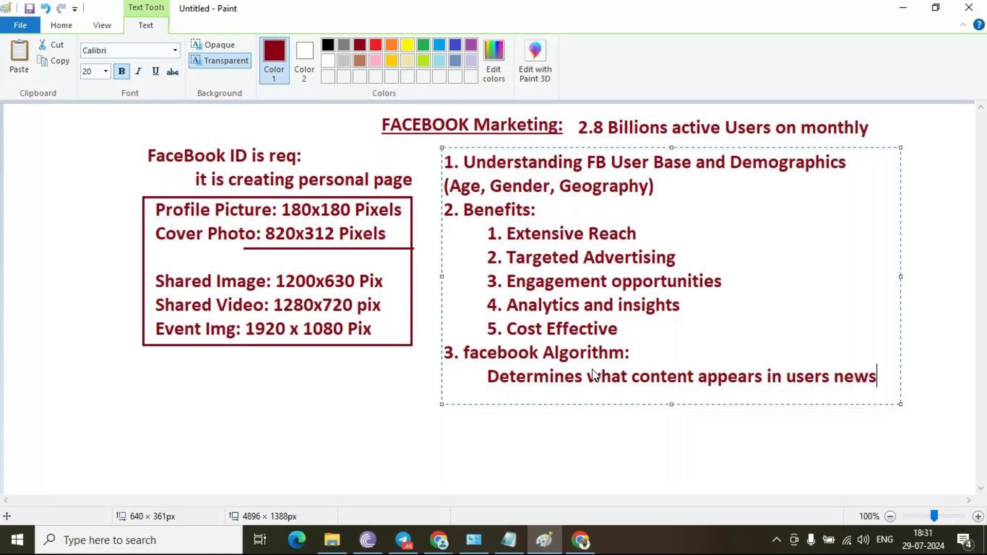
{"action": "type", "text": " feeds"}
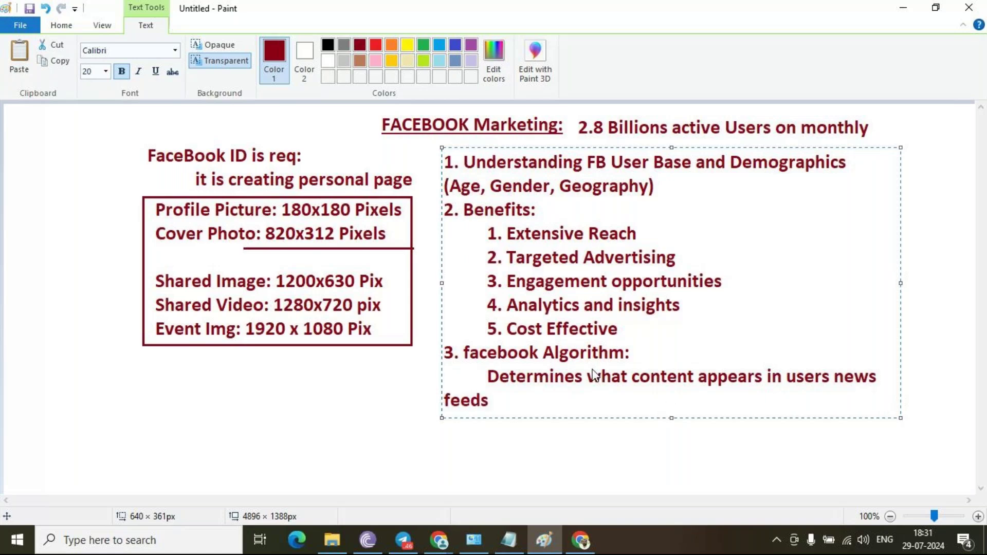
{"action": "type", "text": "."}
{"action": "type", "text": "1"}
{"action": "key", "text": "BackSpace"}
- List the algorithm factors '(1) Edge Rank' and '(2) Recent Update', then commit the text
{"action": "type", "text": "(1) Edge Rank"}
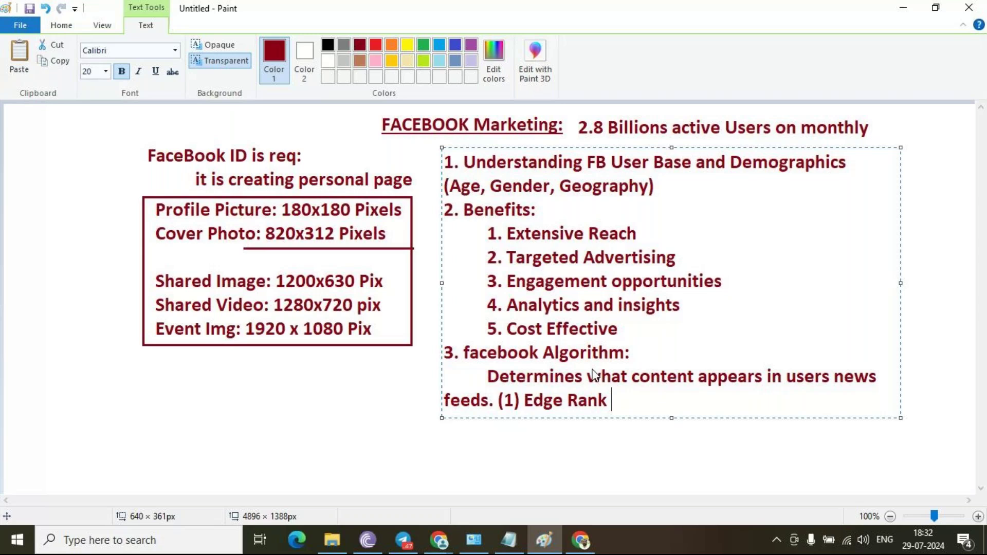
{"action": "type", "text": "(2) Rece"}
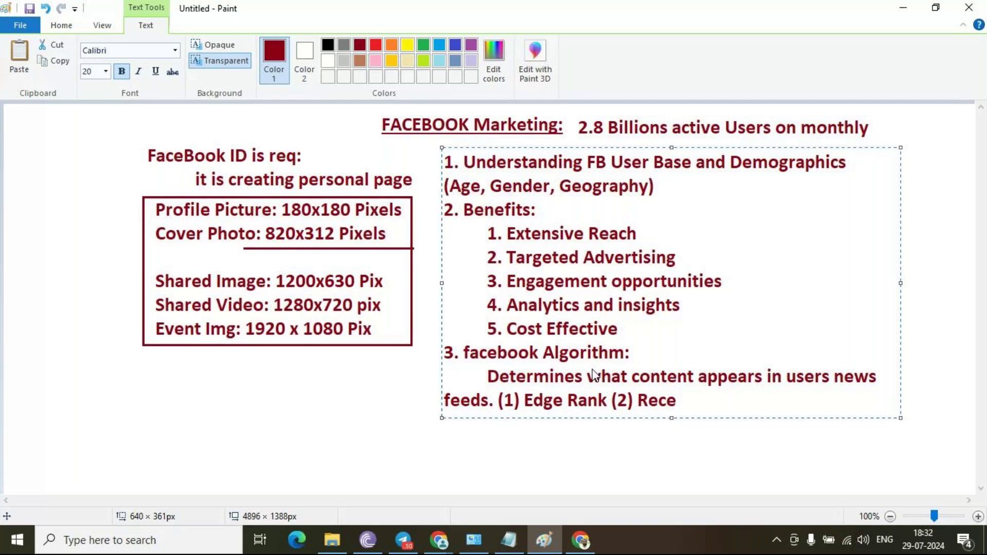
{"action": "type", "text": "nt Update"}
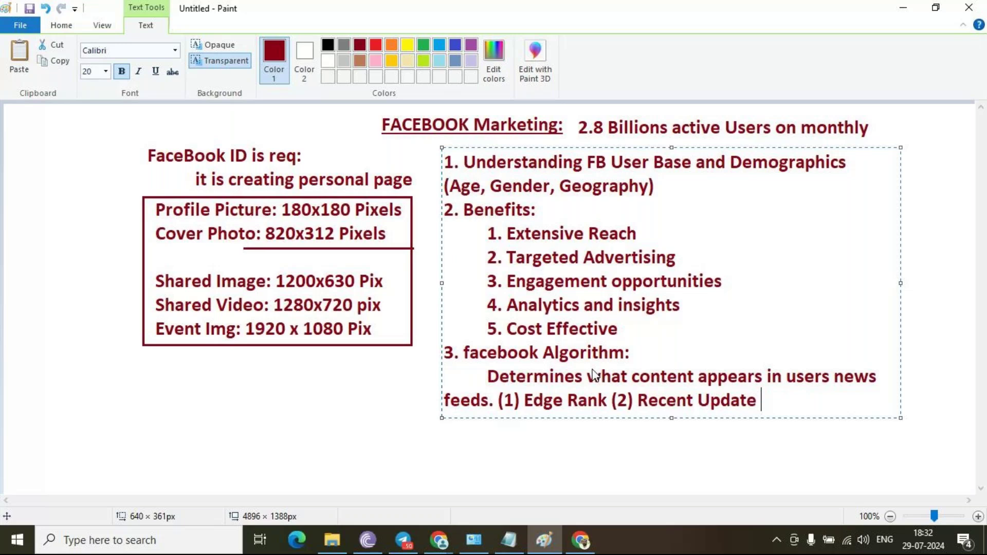
{"action": "key", "text": "Return"}
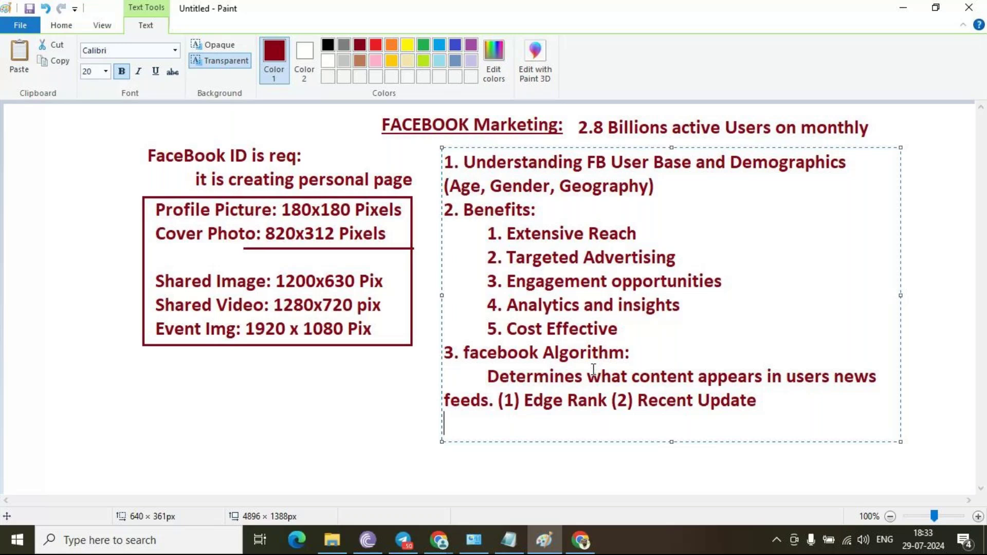
{"action": "left_click", "coordinate": [433, 240]}
{"action": "scroll", "coordinate": [433, 240], "scroll_direction": "down", "scroll_amount": 3}
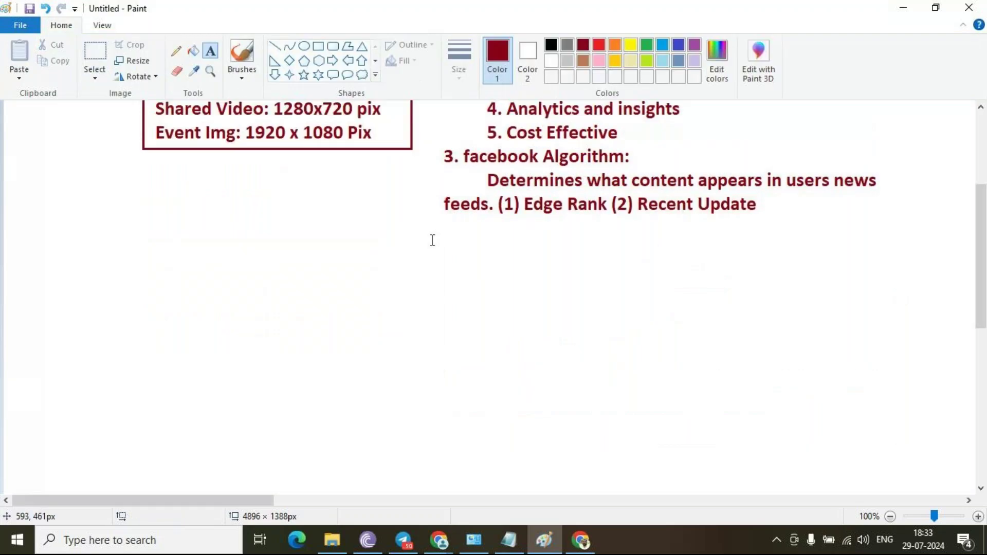
- Create a large new text box below the list and start item '4.'
{"action": "left_click_drag", "start_coordinate": [432, 240], "coordinate": [639, 220]}
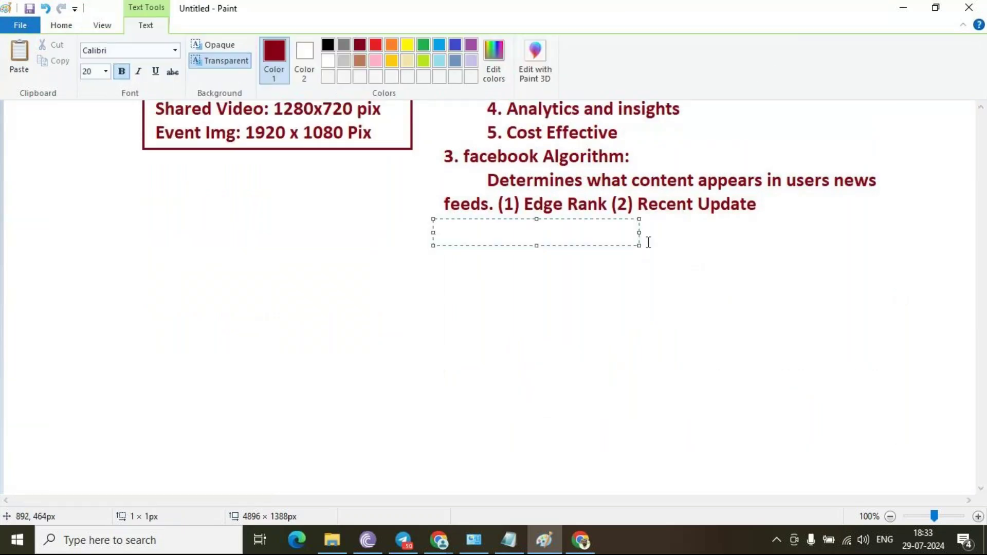
{"action": "type", "text": "4."}
{"action": "left_click_drag", "start_coordinate": [639, 245], "coordinate": [903, 475]}
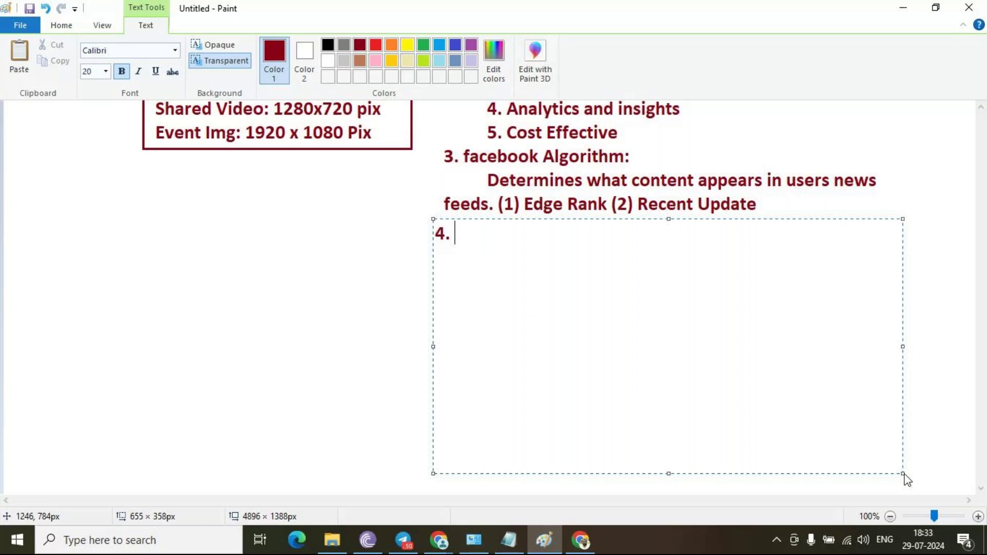
- Type the heading 'Strategic Role of FB in Modern Marketing' with 'Brand Awareness,' on the next line
{"action": "type", "text": "Straget"}
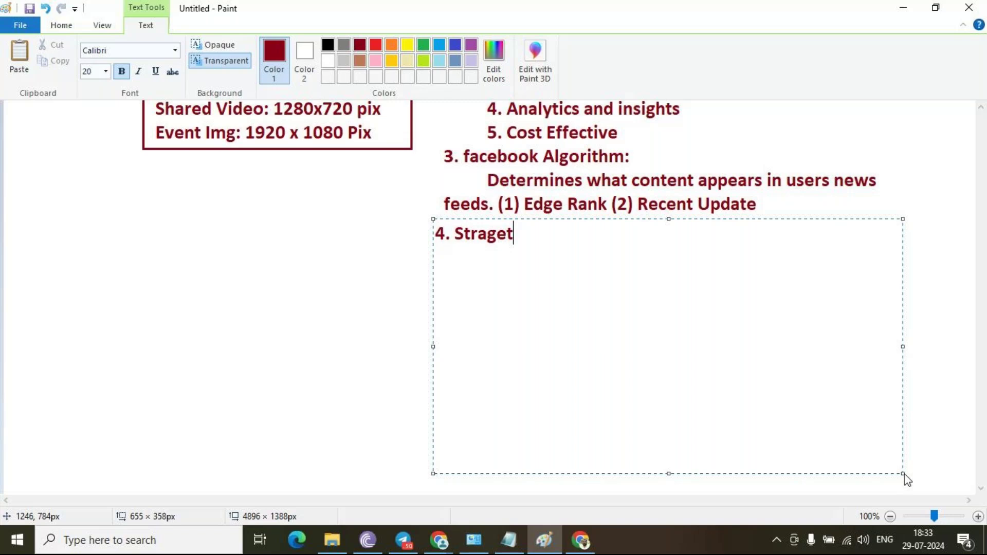
{"action": "key", "text": "BackSpace"}
{"action": "key", "text": "BackSpace"}
{"action": "key", "text": "BackSpace"}
{"action": "type", "text": "tegic Role of FB"}
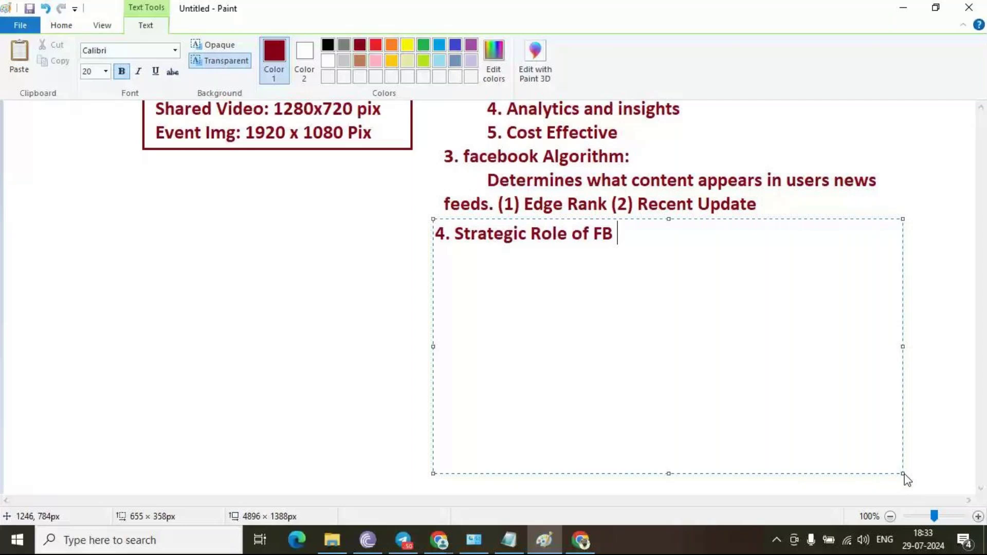
{"action": "type", "text": "in Modern Marketing"}
{"action": "key", "text": "Return"}
{"action": "type", "text": "Brand Awareness,"}
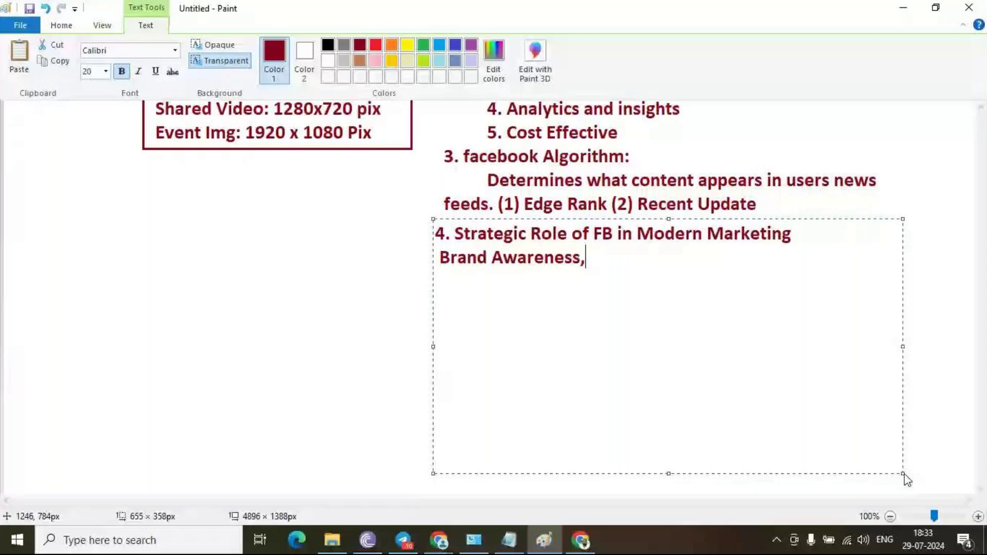
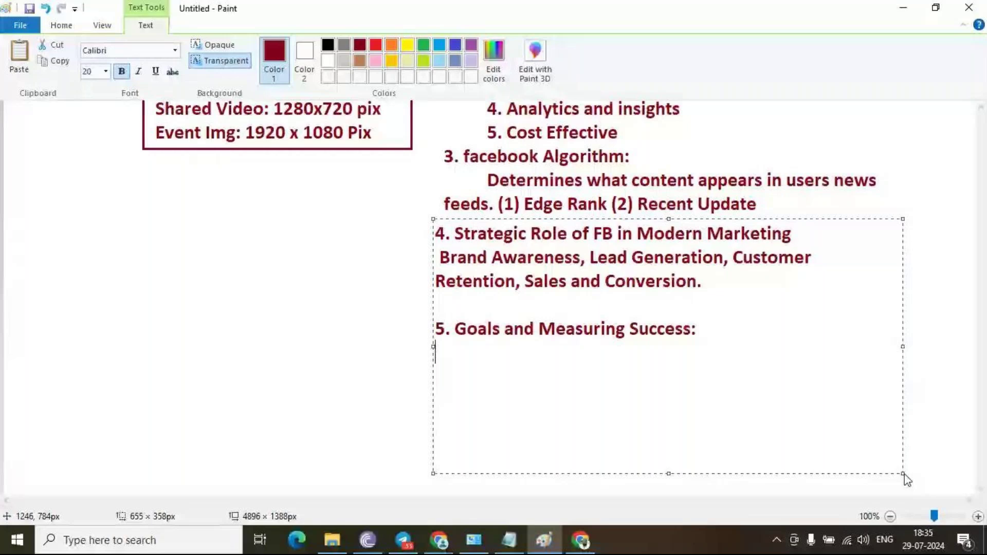
- Run ncpa.cpl over the GoTo Meeting window to show Network Connections
{"action": "key", "text": "alt+Tab"}
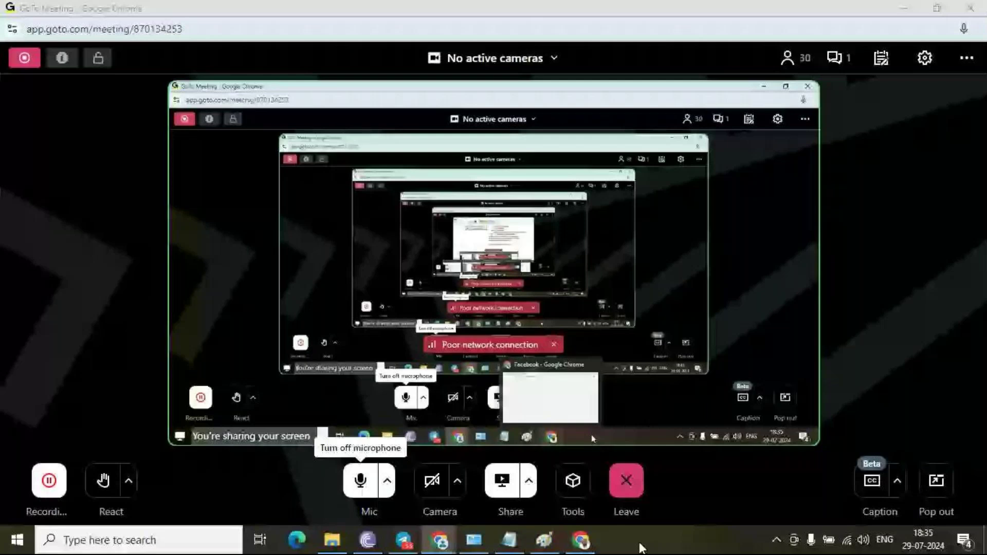
{"action": "key", "text": "super+r"}
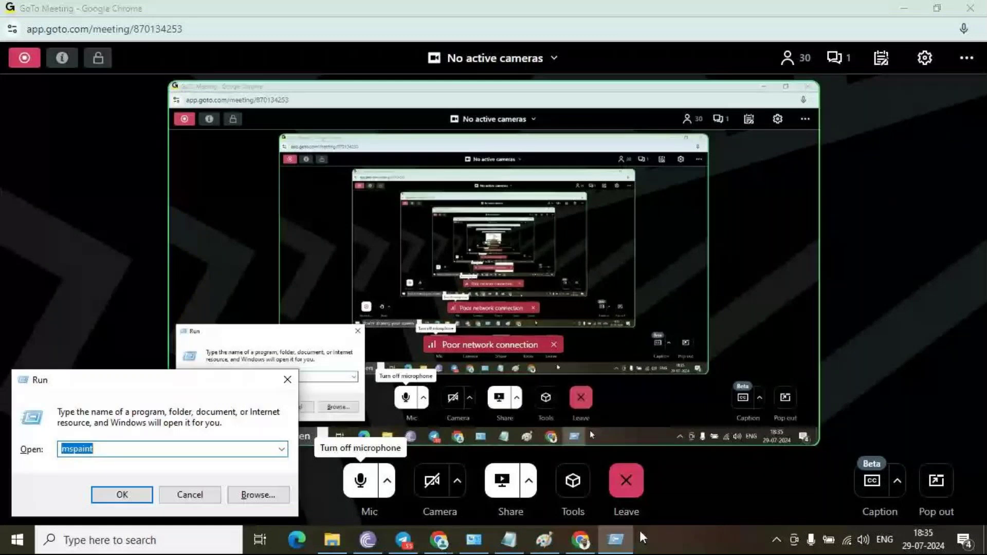
{"action": "type", "text": "ncpa.cpl"}
{"action": "key", "text": "Return"}
{"action": "left_click", "coordinate": [162, 154]}
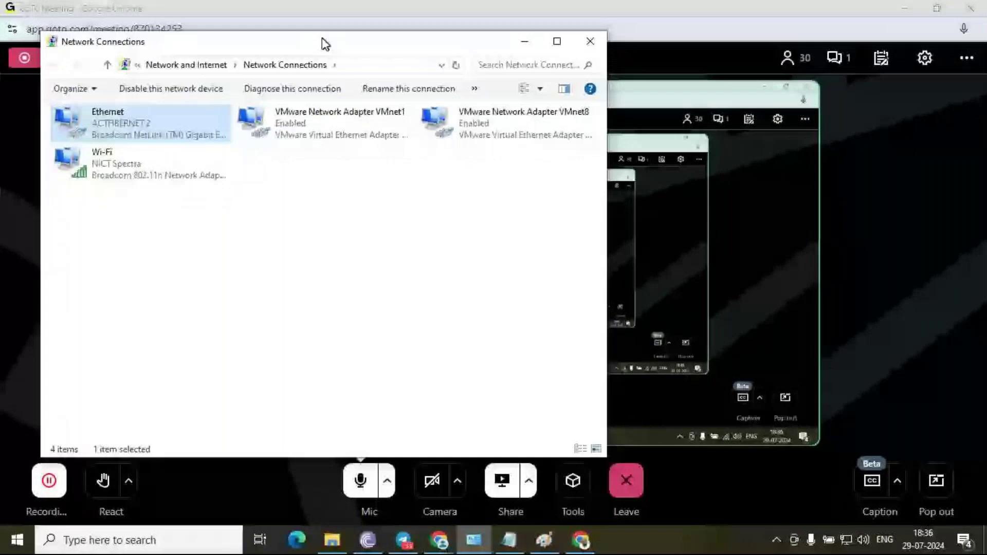
- Move the Network Connections window lower on screen, then go back to the Paint notes
{"action": "left_click_drag", "start_coordinate": [325, 44], "coordinate": [375, 118]}
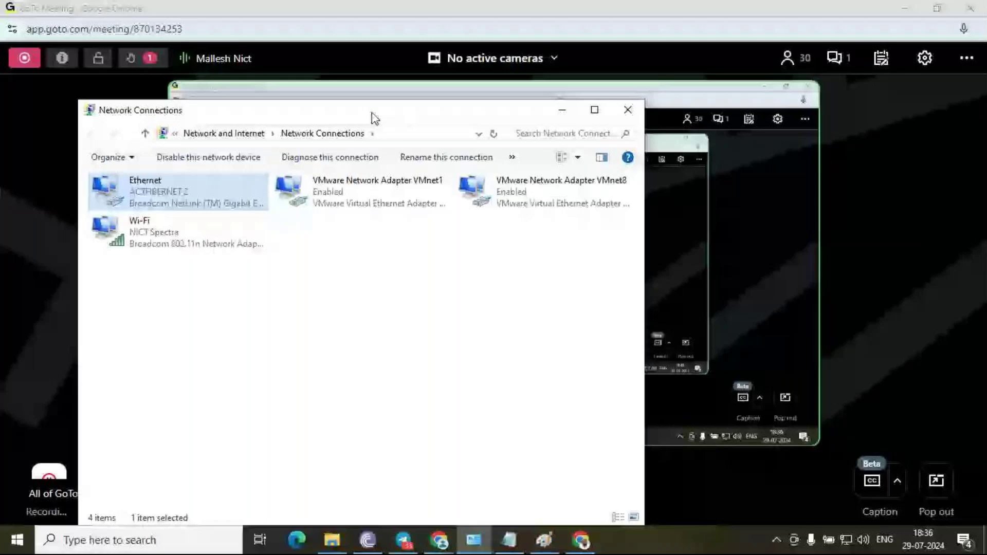
{"action": "key", "text": "alt+Tab"}
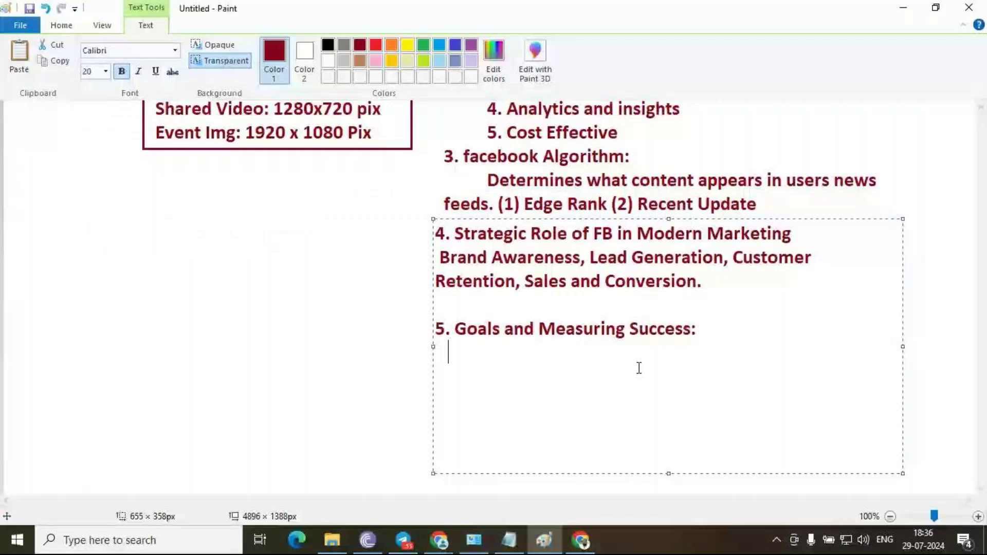
- Type goals '1. Increasing page likes and followers' and '2. Boosting post engagement (Comments, Shares)'
{"action": "type", "text": "1."}
{"action": "type", "text": "Increas"}
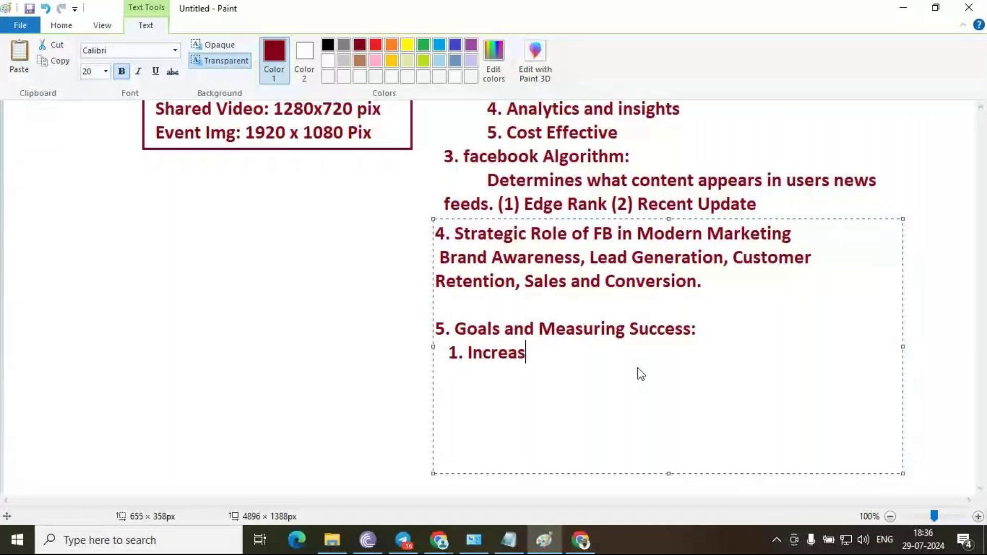
{"action": "type", "text": "ing page likes "}
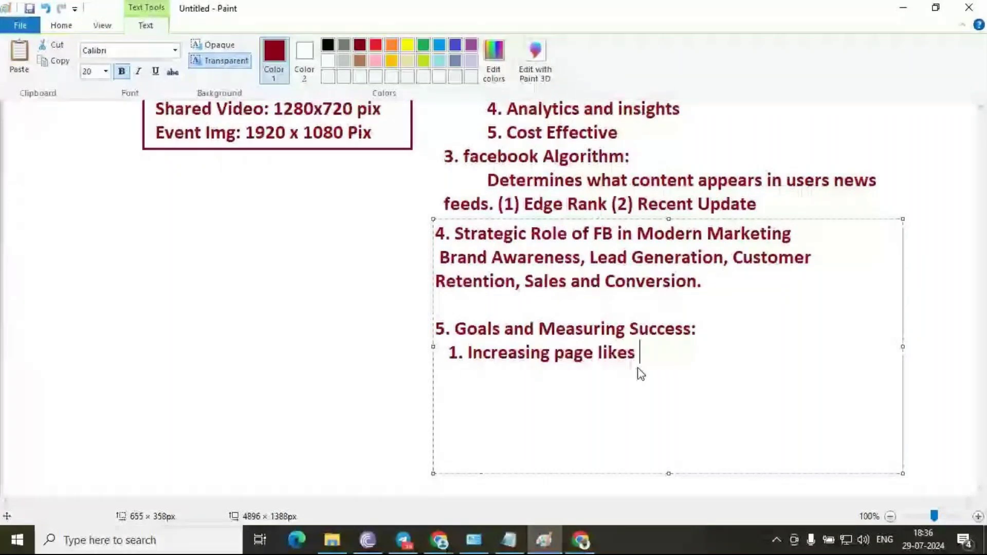
{"action": "type", "text": "and followers"}
{"action": "key", "text": "Return"}
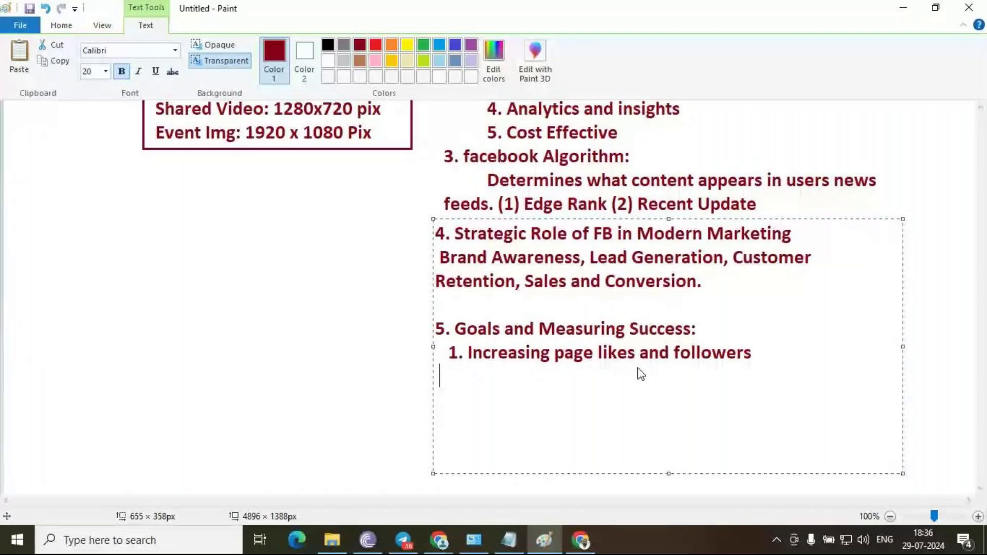
{"action": "type", "text": "2. Boosting"}
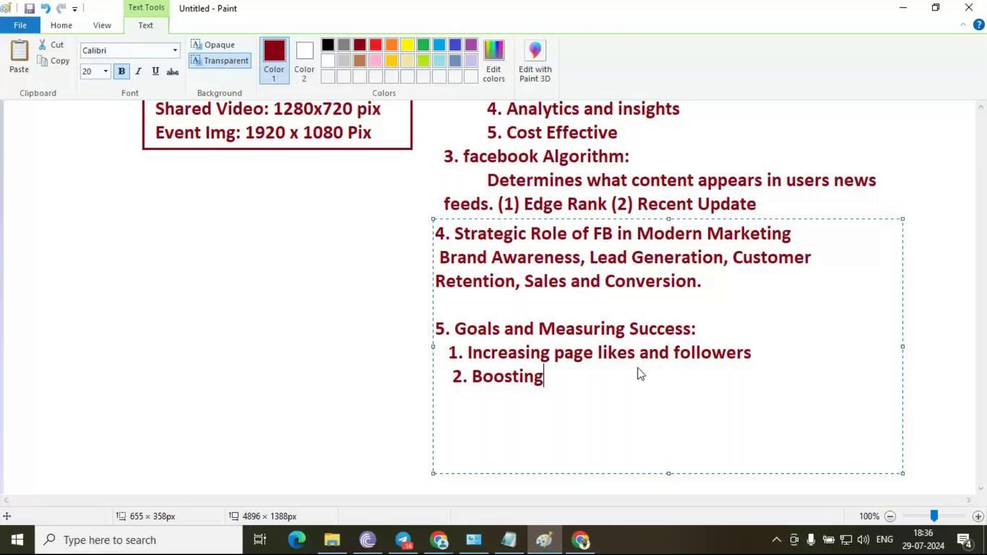
{"action": "type", "text": "post engagement (Comments, Shares)"}
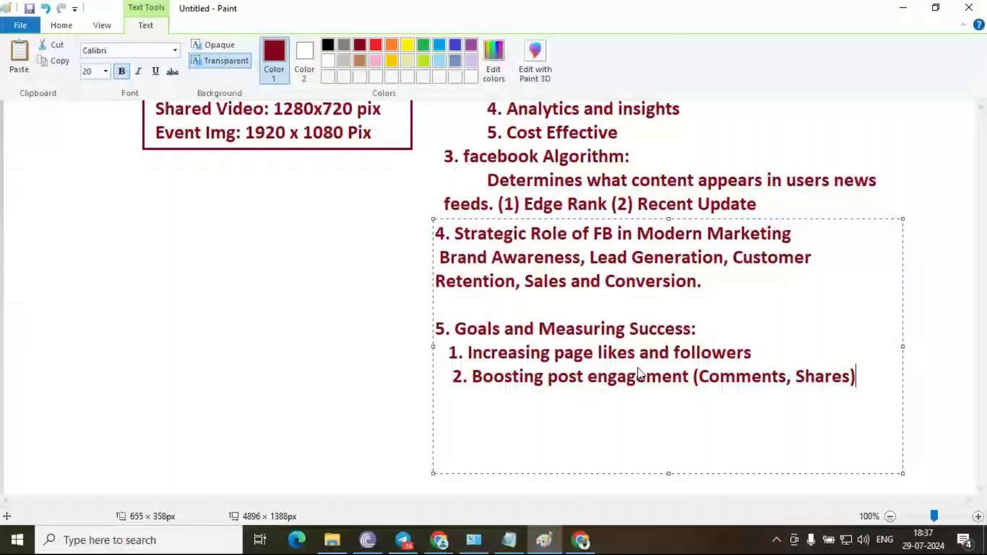
{"action": "key", "text": "alt+Tab"}
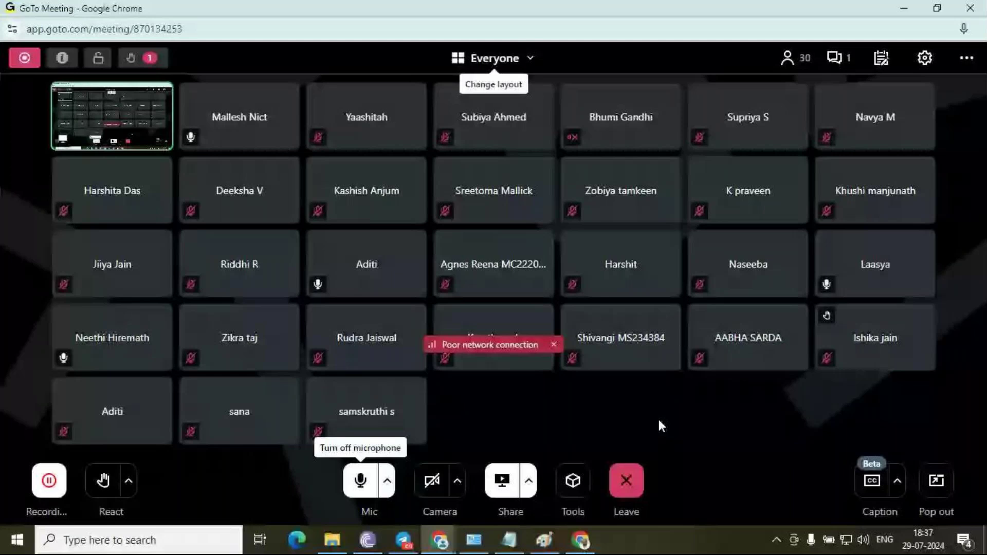
{"action": "key", "text": "alt+Tab"}
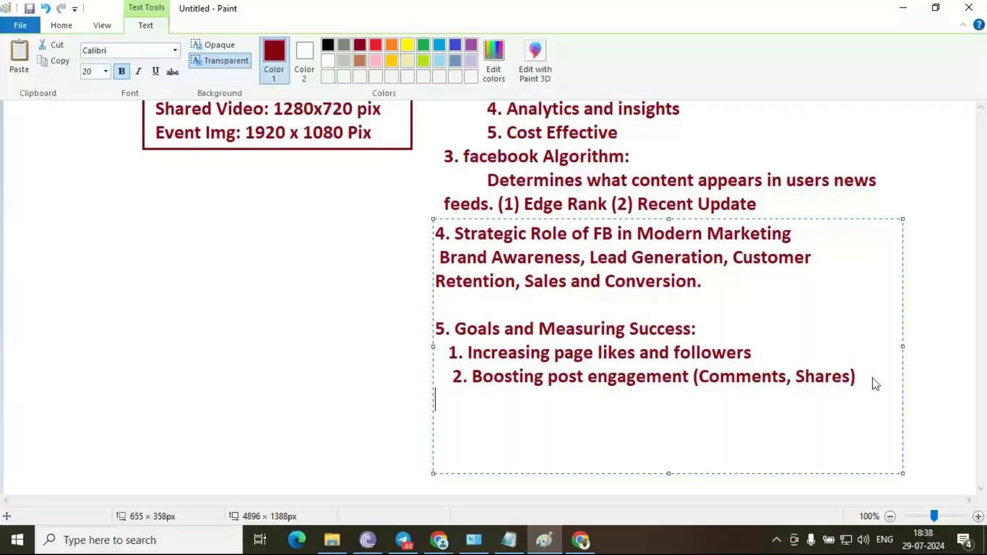
{"action": "type", "text": "3. Dv"}
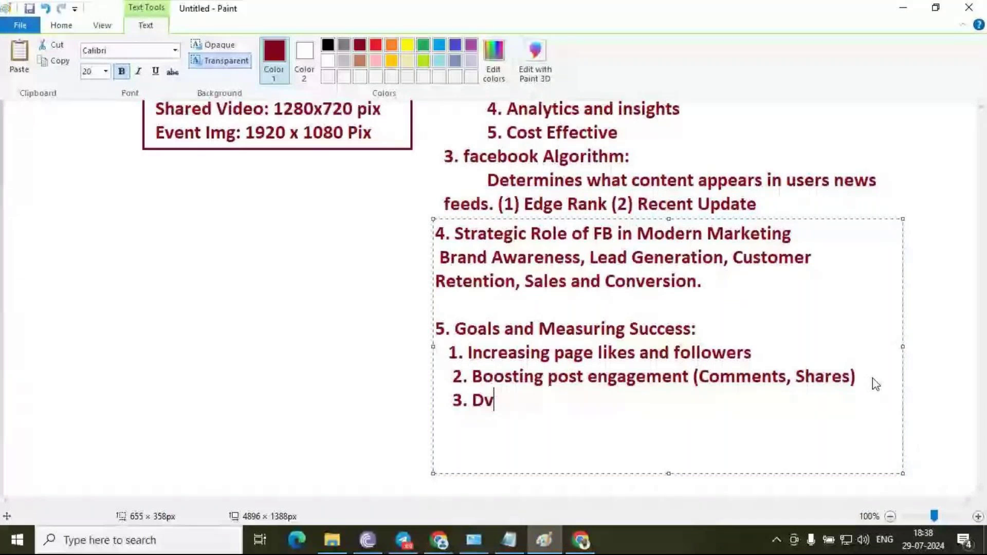
- Add '3. Driving traffics to a website' and '4. Generating Leads and Conversion' to the Goals list
{"action": "key", "text": "BackSpace"}
{"action": "type", "text": "riving traffics to "}
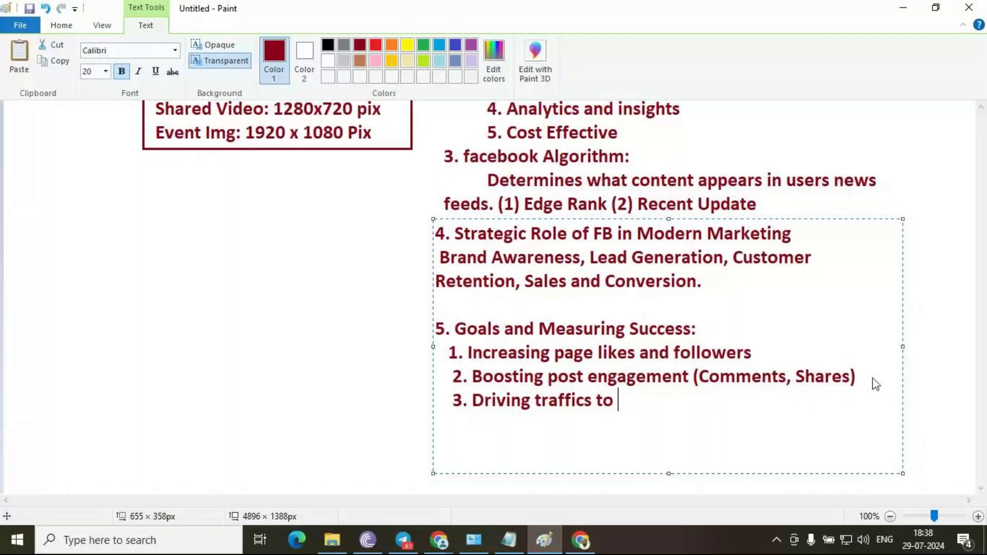
{"action": "type", "text": "a web"}
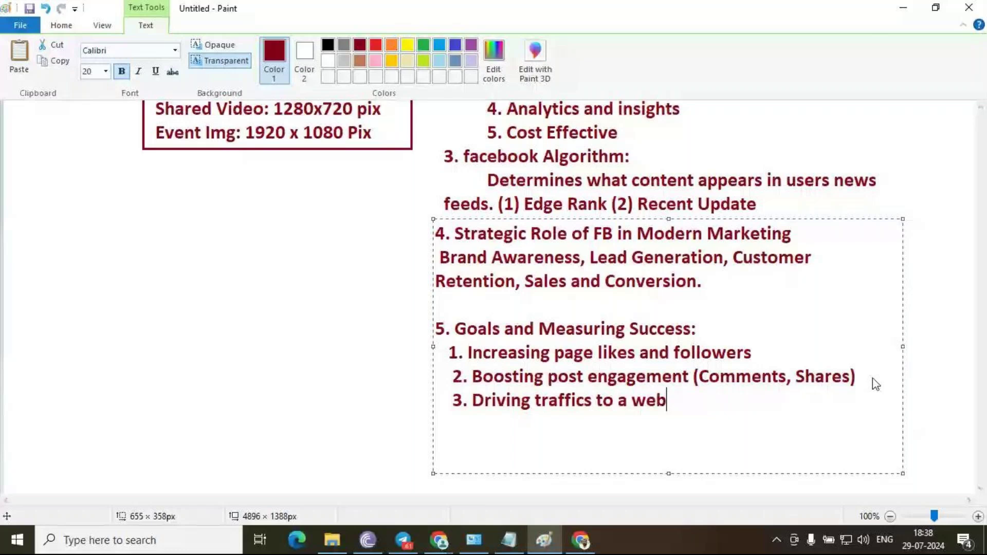
{"action": "type", "text": "site"}
{"action": "key", "text": "Return"}
{"action": "type", "text": "4. Generating Leads a"}
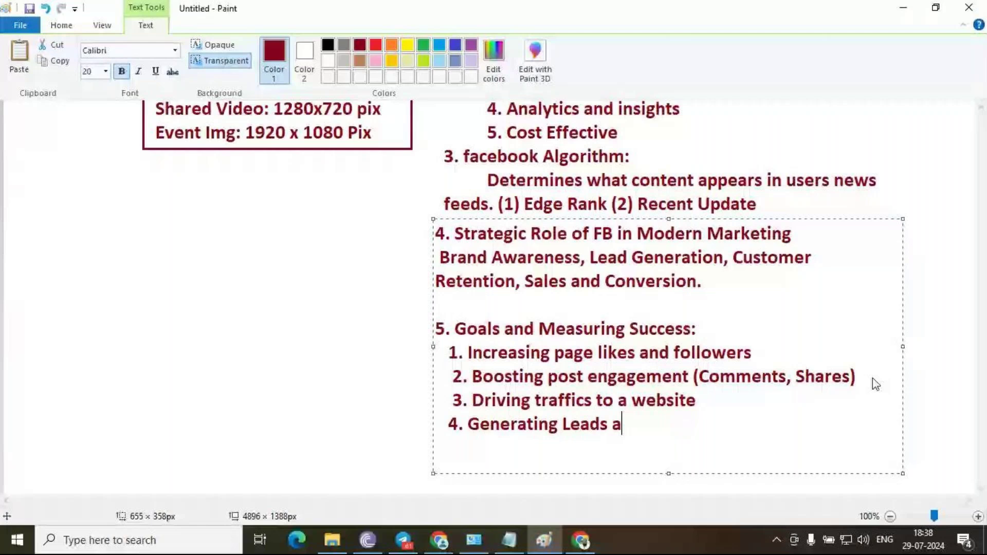
{"action": "type", "text": "nd Conversion"}
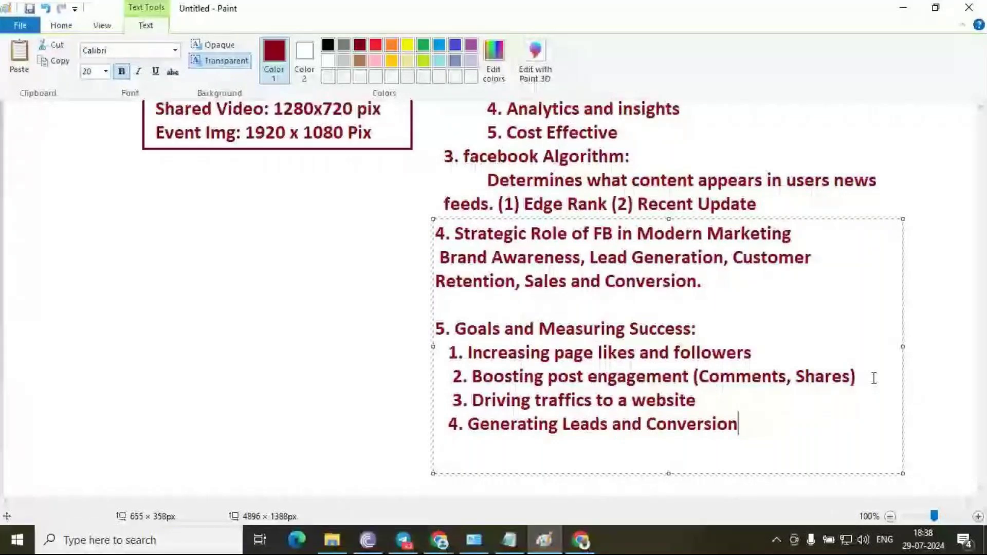
- Type the heading 'KPI: Key Performance Indicator:' on a new line, then undo it
{"action": "key", "text": "Return"}
{"action": "type", "text": "KP"}
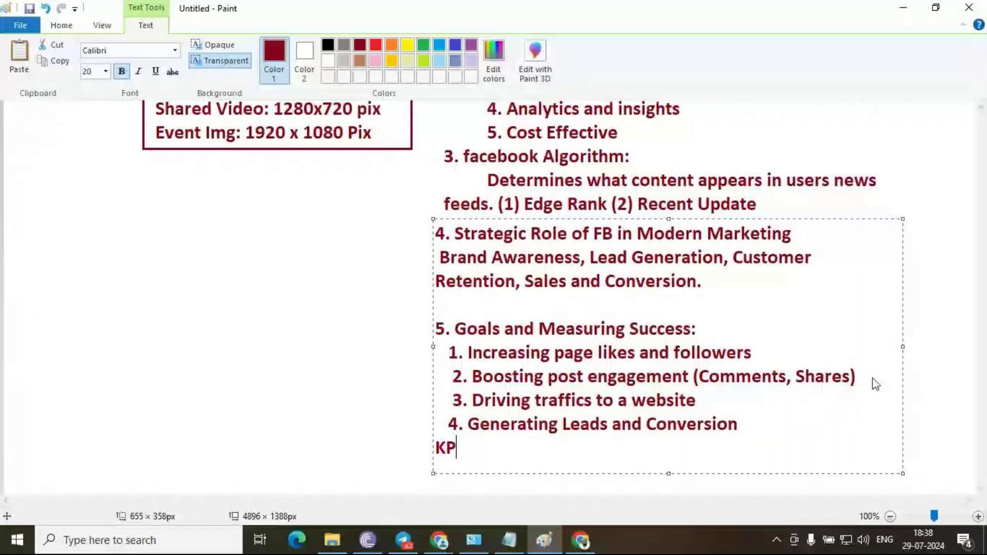
{"action": "type", "text": "I: Key Performance P"}
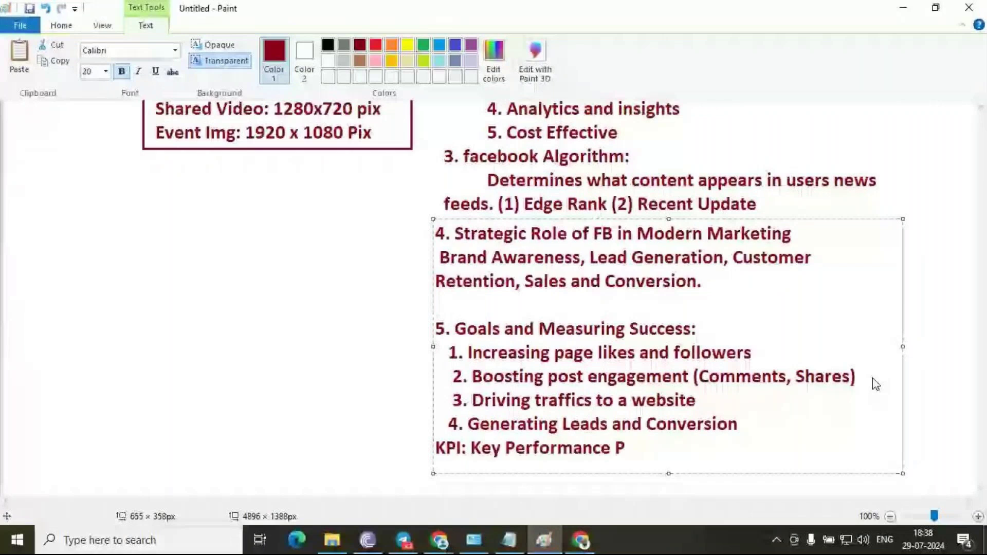
{"action": "key", "text": "BackSpace"}
{"action": "type", "text": "Indic"}
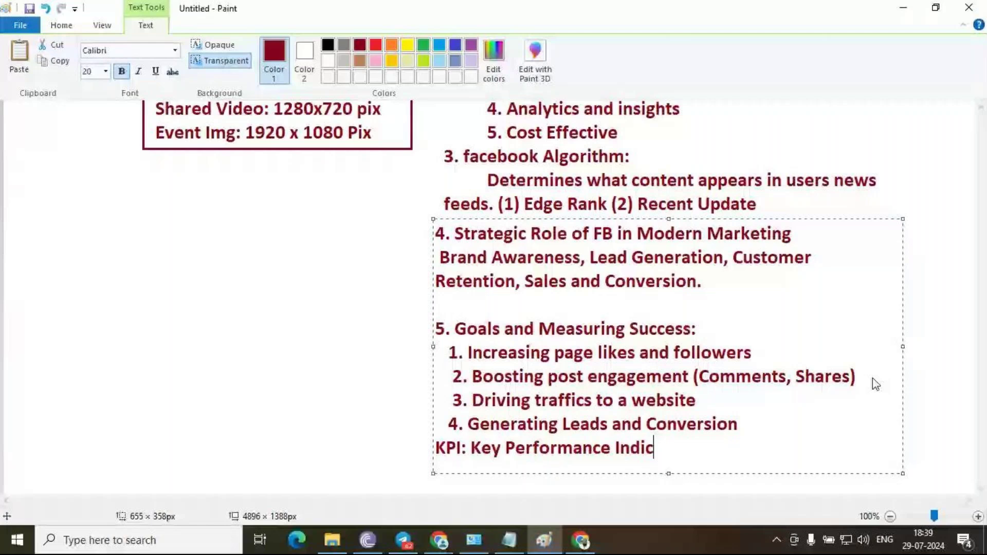
{"action": "type", "text": "ator:"}
{"action": "key", "text": "Return"}
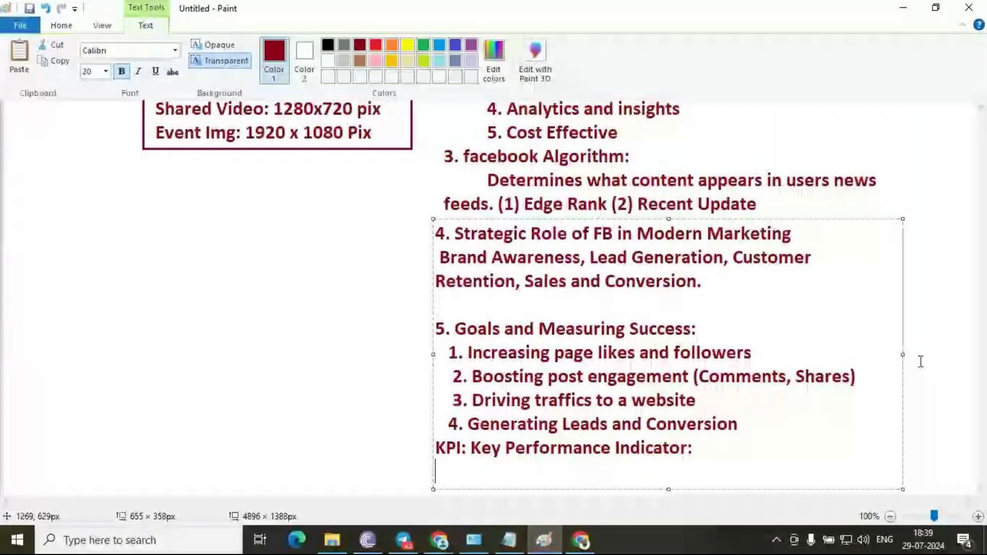
{"action": "key", "text": "ctrl+z"}
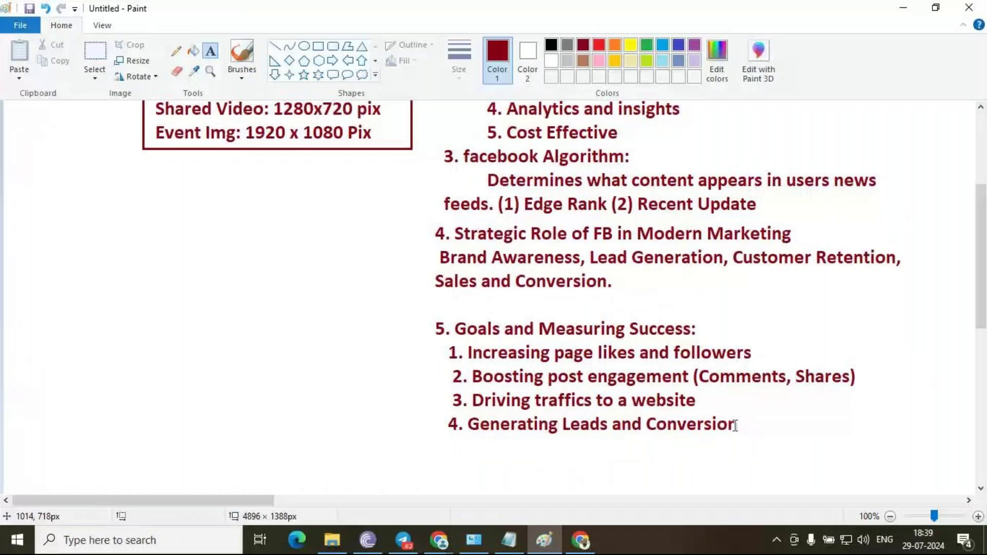
- Restore the KPI heading, enlarge its box, and type '1. Reach and impressions: No. of unique users who see your content.'
{"action": "key", "text": "ctrl+y"}
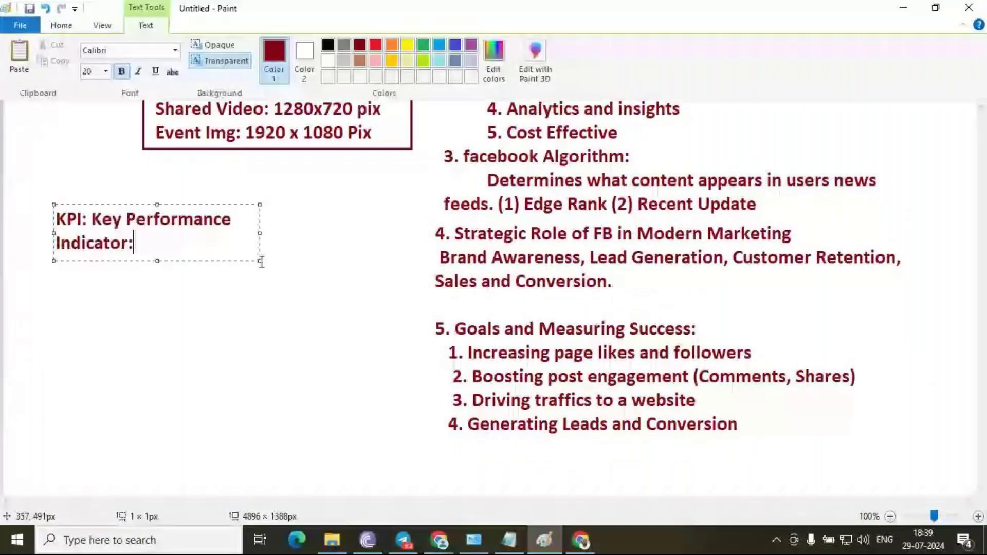
{"action": "key", "text": "Return"}
{"action": "left_click_drag", "start_coordinate": [260, 261], "coordinate": [418, 393]}
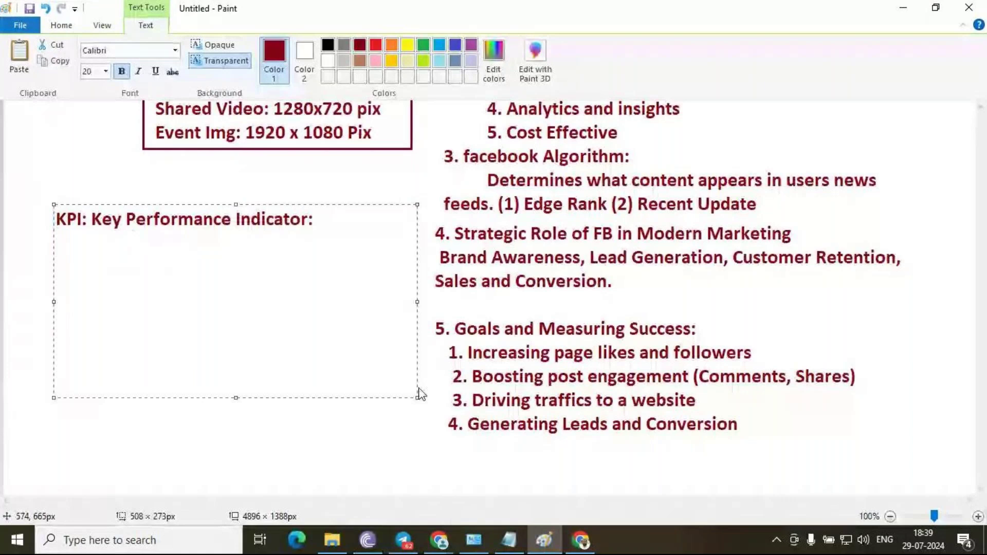
{"action": "type", "text": "1. Reach a"}
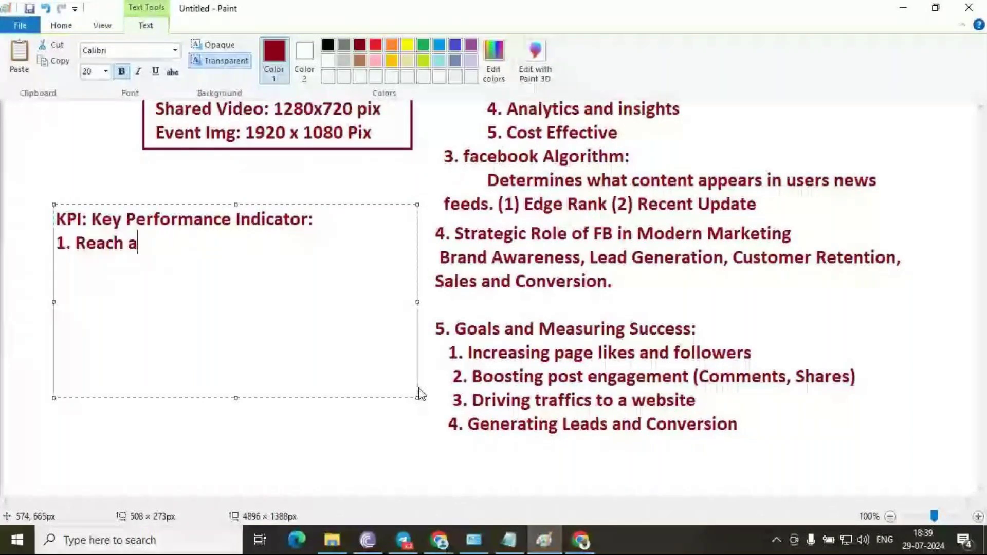
{"action": "type", "text": "nd impres"}
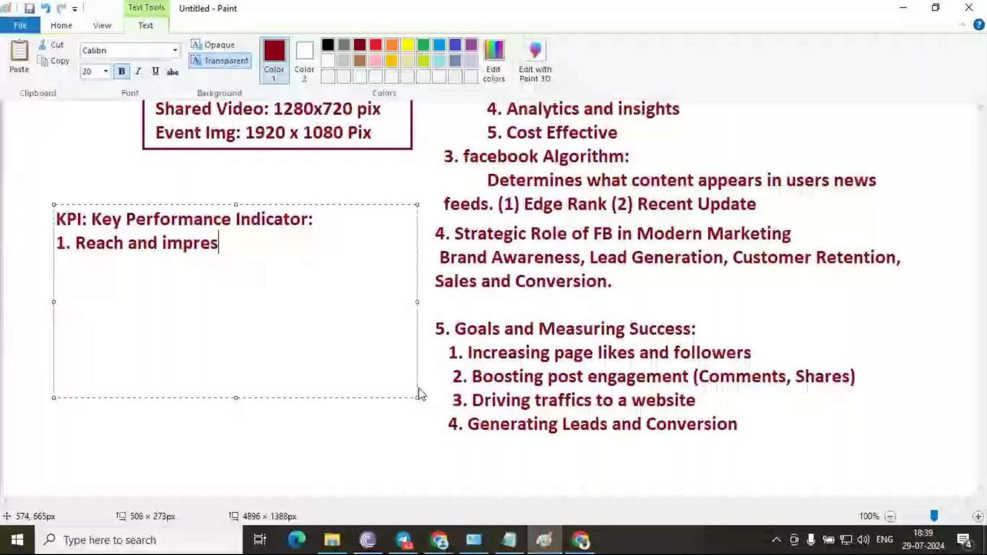
{"action": "type", "text": "sions:"}
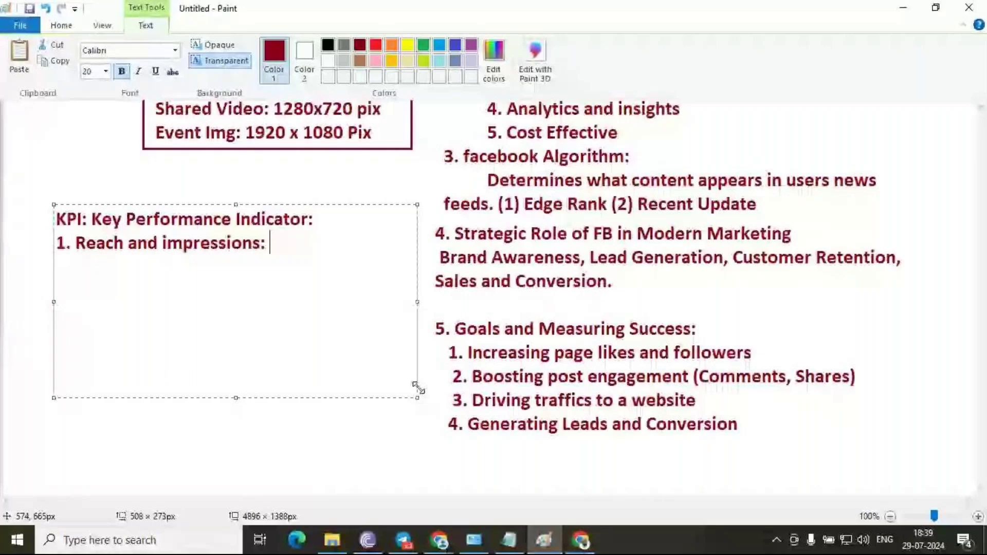
{"action": "type", "text": "No. of "}
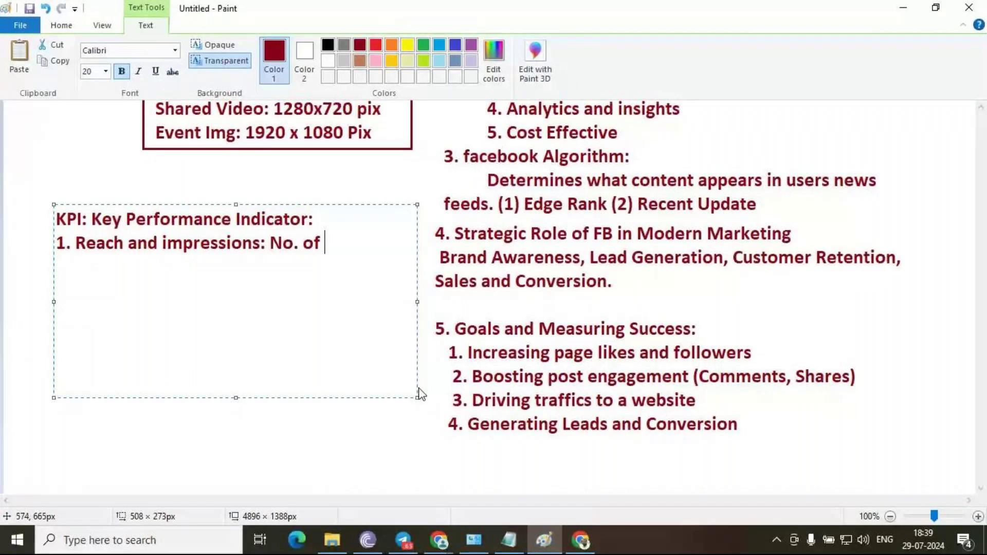
{"action": "type", "text": "uniq"}
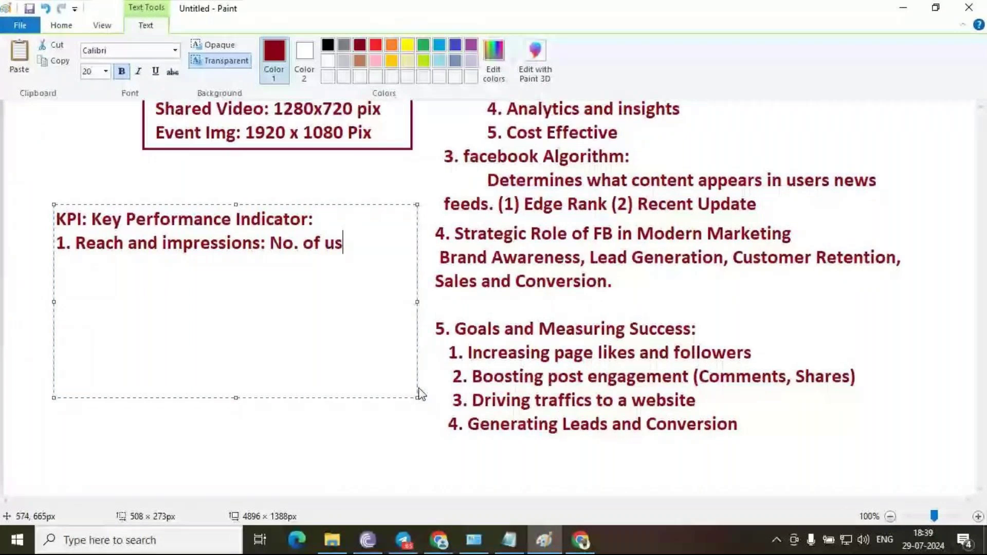
{"action": "type", "text": "ue "}
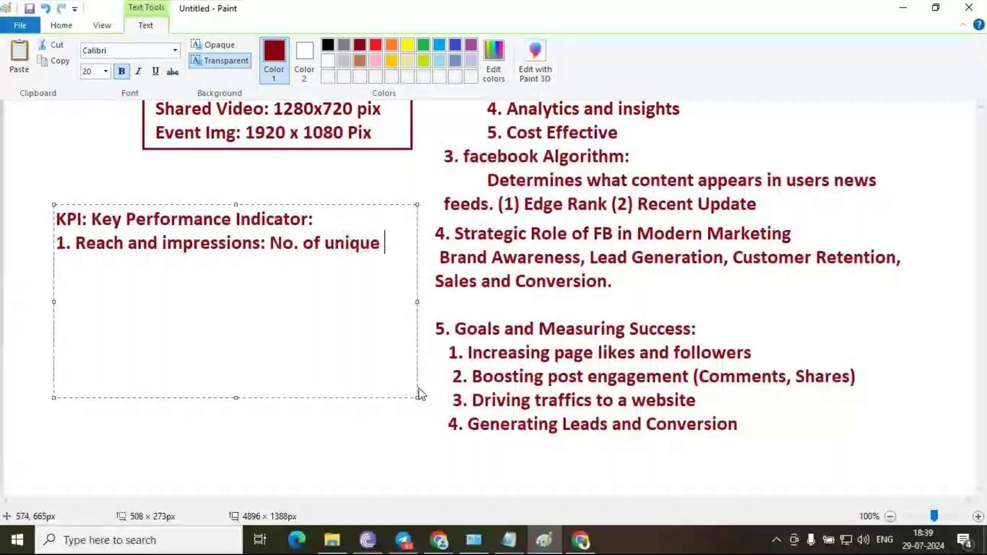
{"action": "type", "text": "u"}
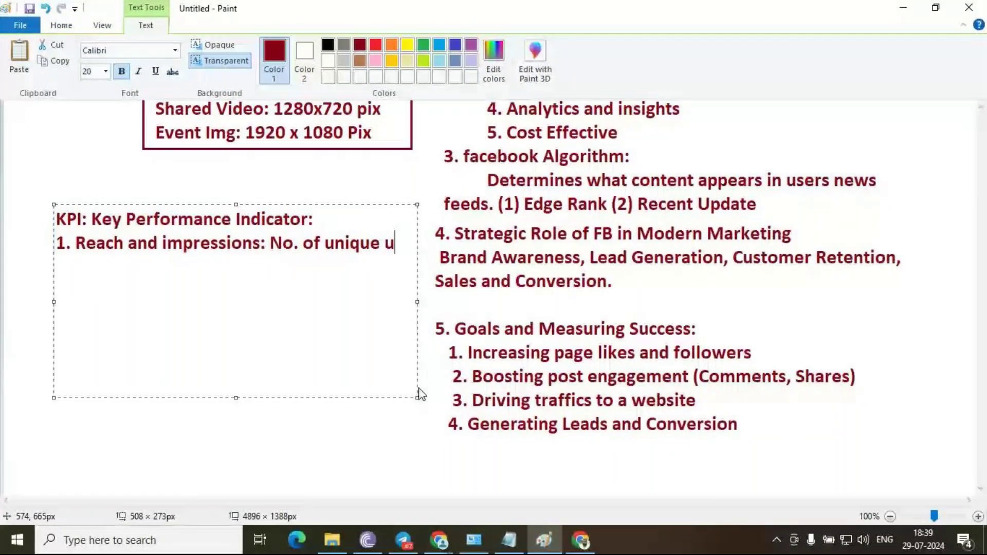
{"action": "type", "text": "sers who se"}
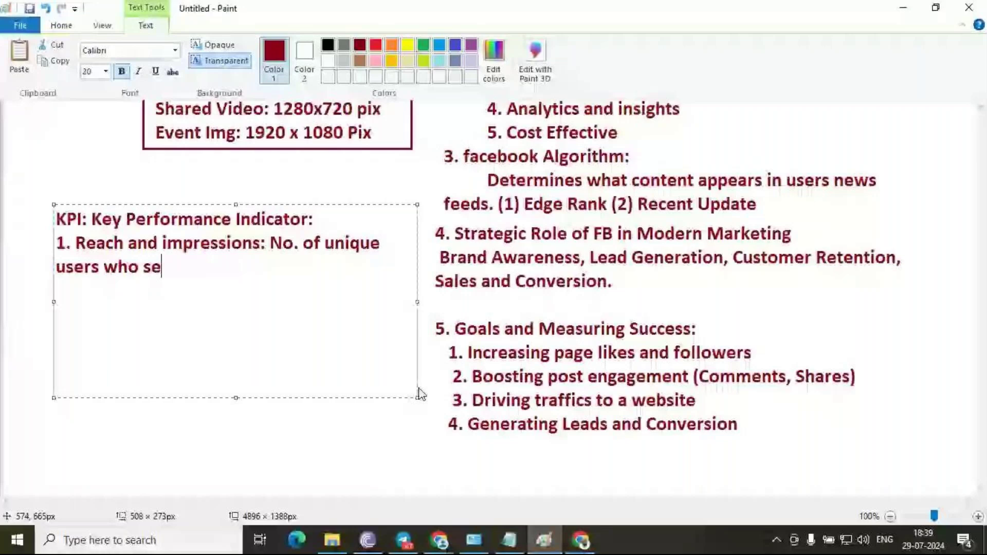
{"action": "type", "text": "e your con"}
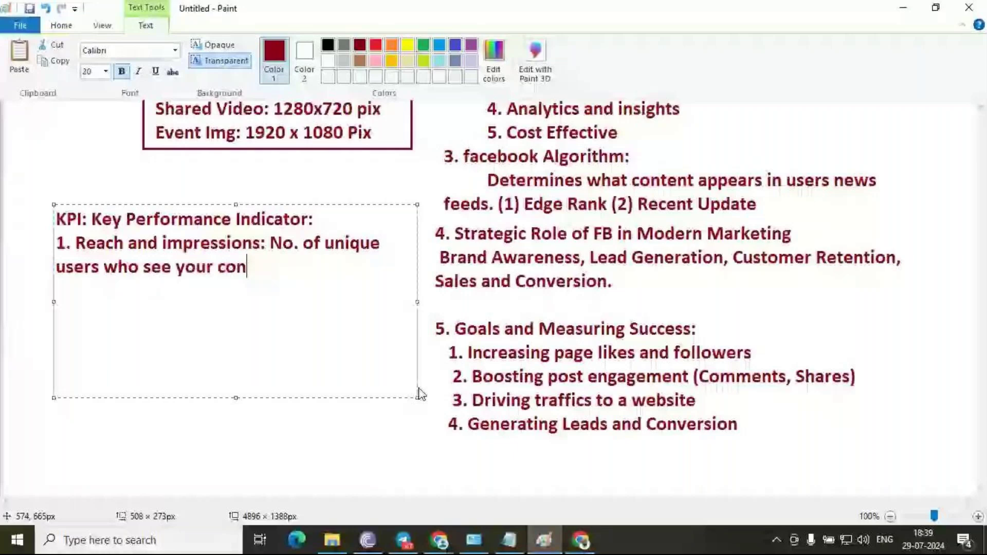
{"action": "type", "text": "tent.  "}
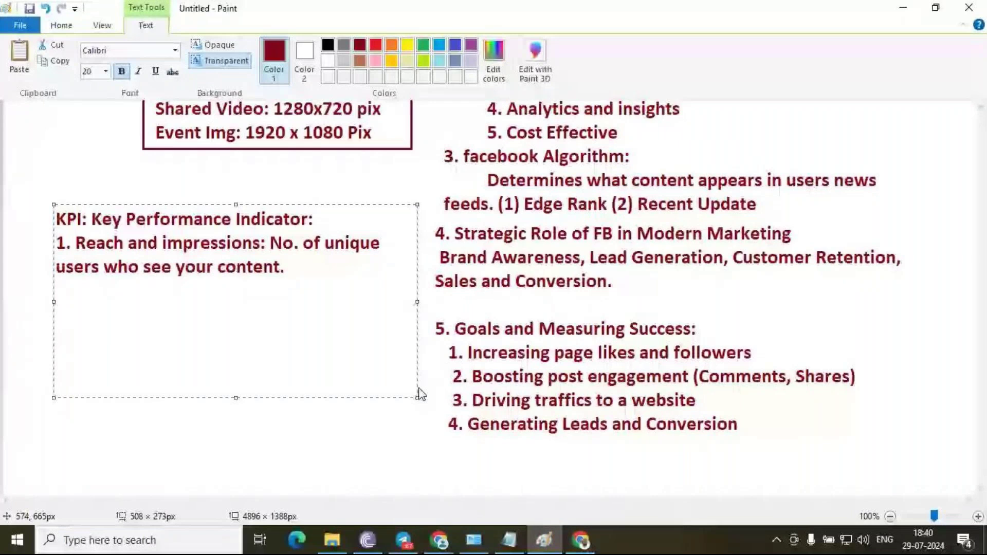
{"action": "type", "text": "2. Engagement"}
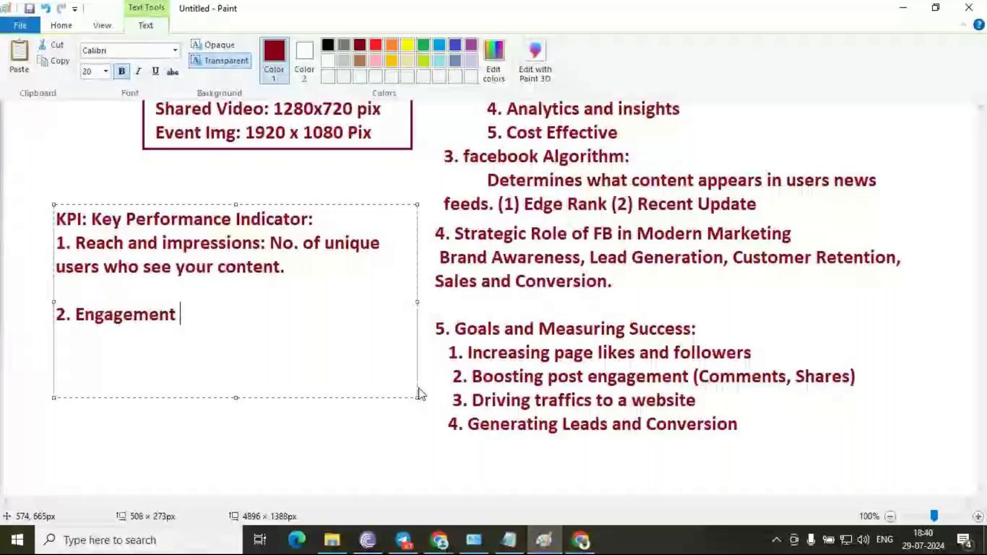
- Finish 'Engagement Rate: comments, Sharing', then add '3. CTR: Click throught Rate' and '4. Conversion Rate'
{"action": "type", "text": "Rate: C"}
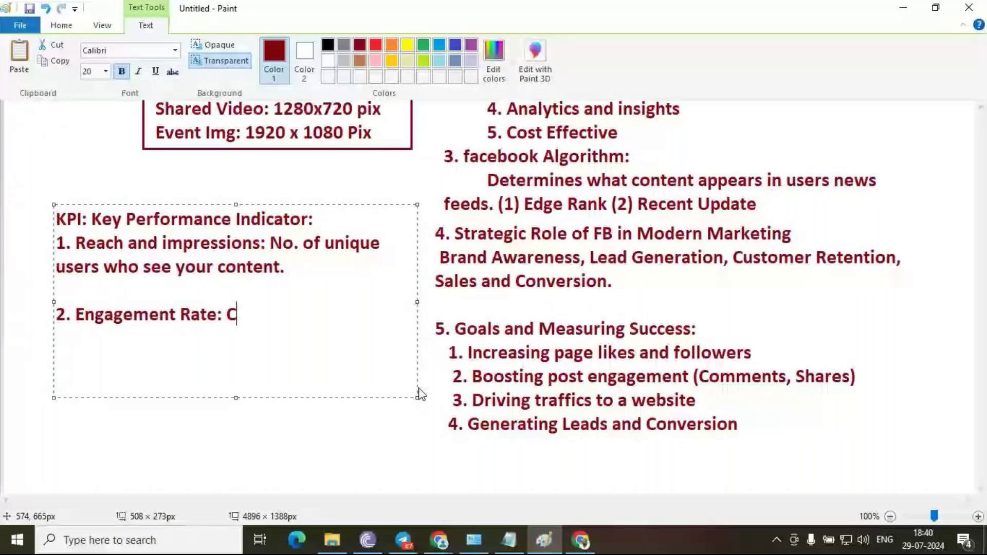
{"action": "key", "text": "BackSpace"}
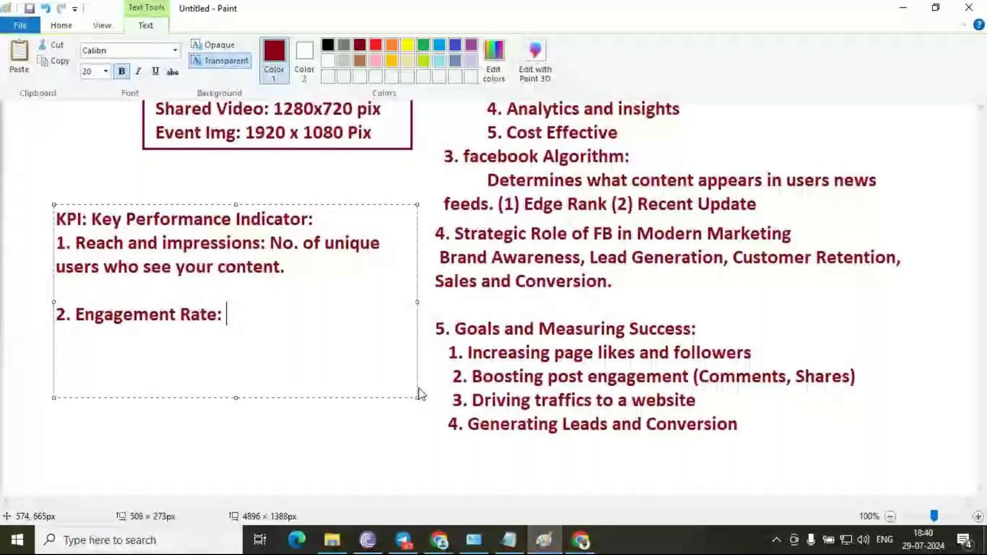
{"action": "type", "text": "comments"}
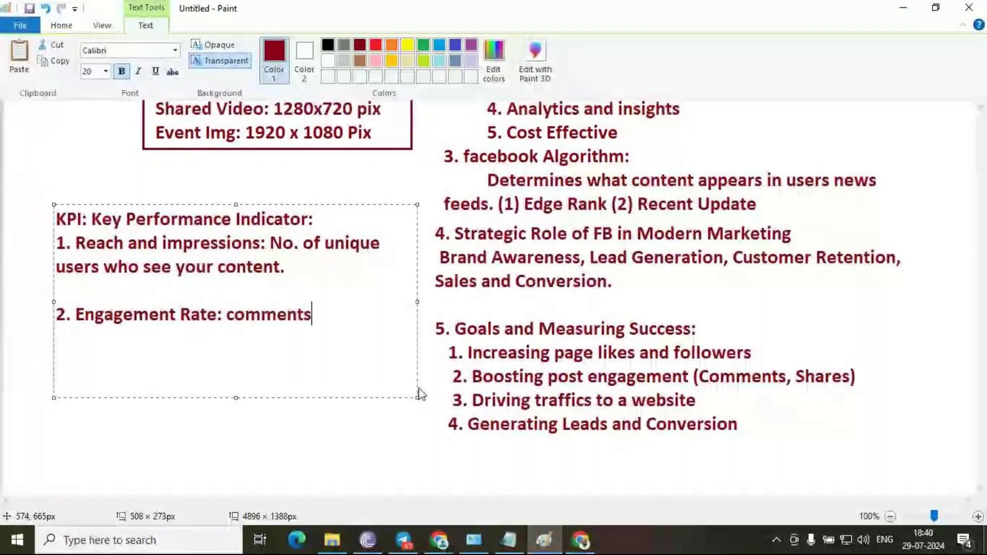
{"action": "type", "text": ", Shar"}
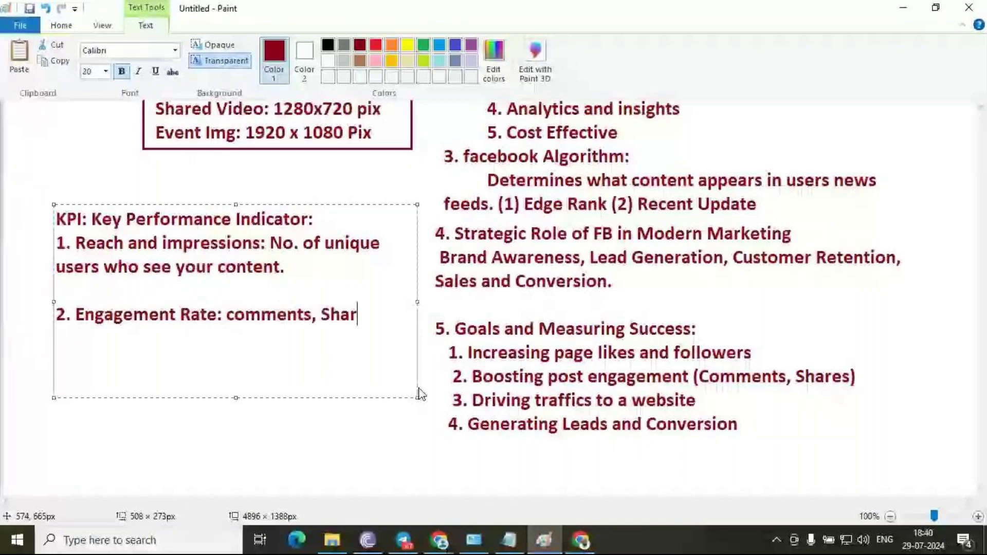
{"action": "type", "text": "ing"}
{"action": "key", "text": "Return"}
{"action": "type", "text": "3."}
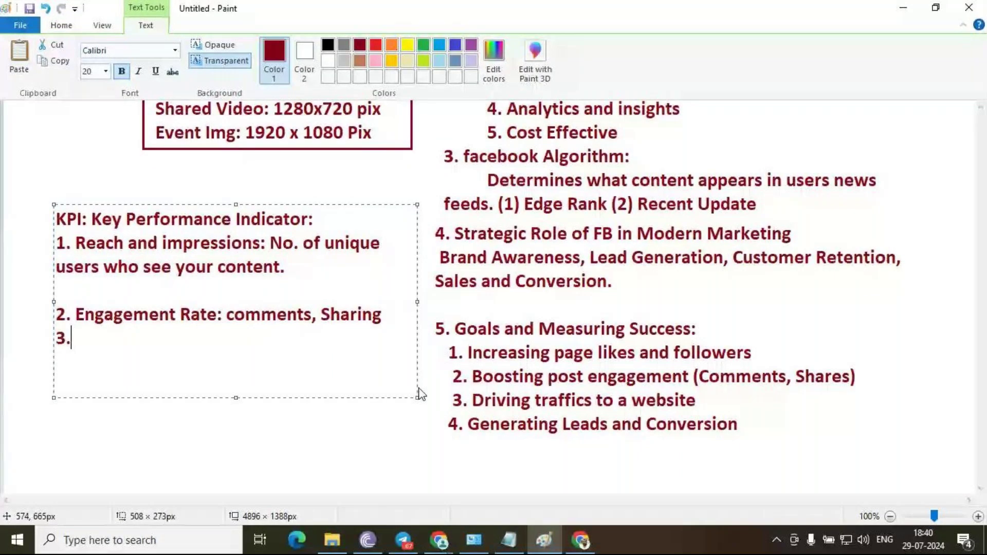
{"action": "type", "text": " CTR:"}
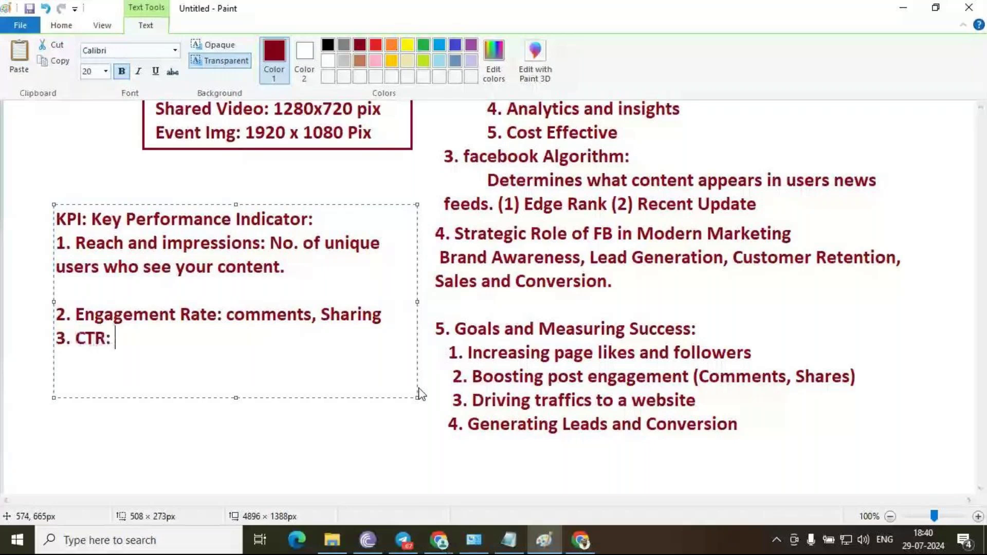
{"action": "type", "text": "Click throught Rate"}
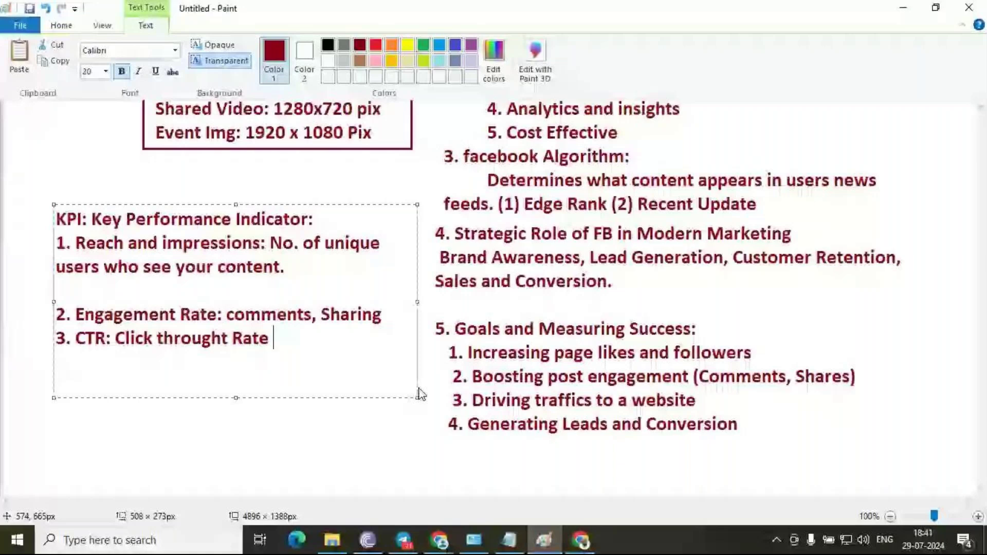
{"action": "key", "text": "Return"}
{"action": "type", "text": "4."}
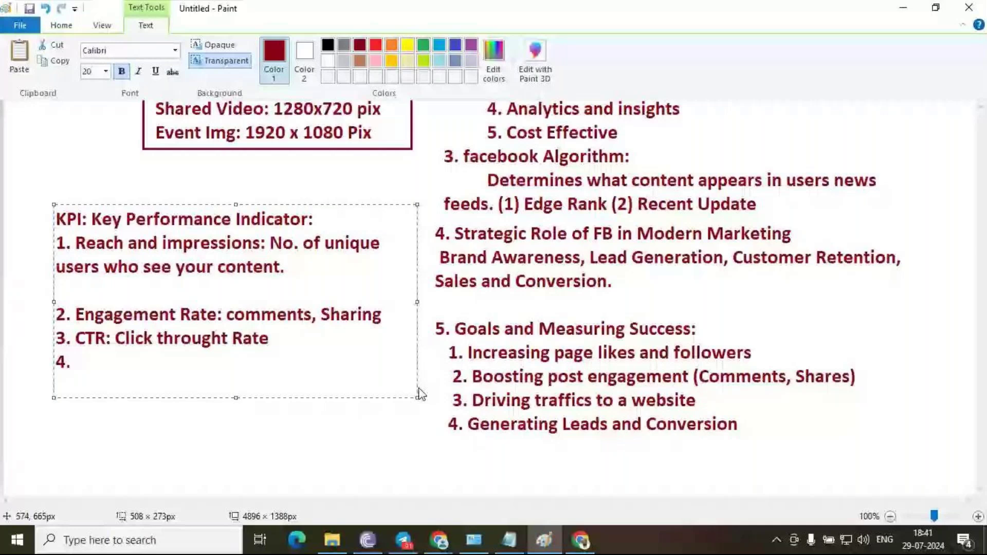
{"action": "type", "text": "Conversion Rate"}
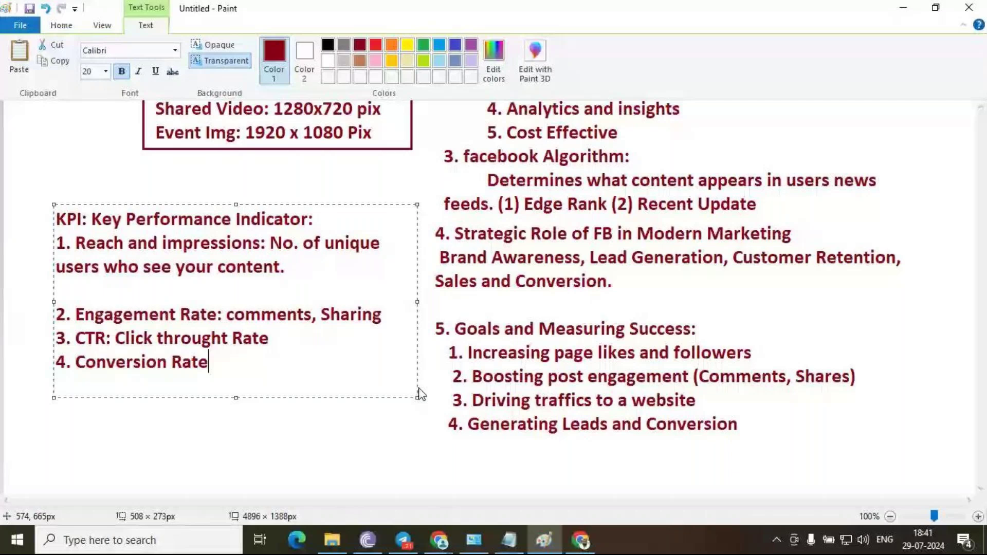
- Reposition the KPI text block on the canvas and commit it
{"action": "left_click_drag", "start_coordinate": [420, 394], "coordinate": [420, 356]}
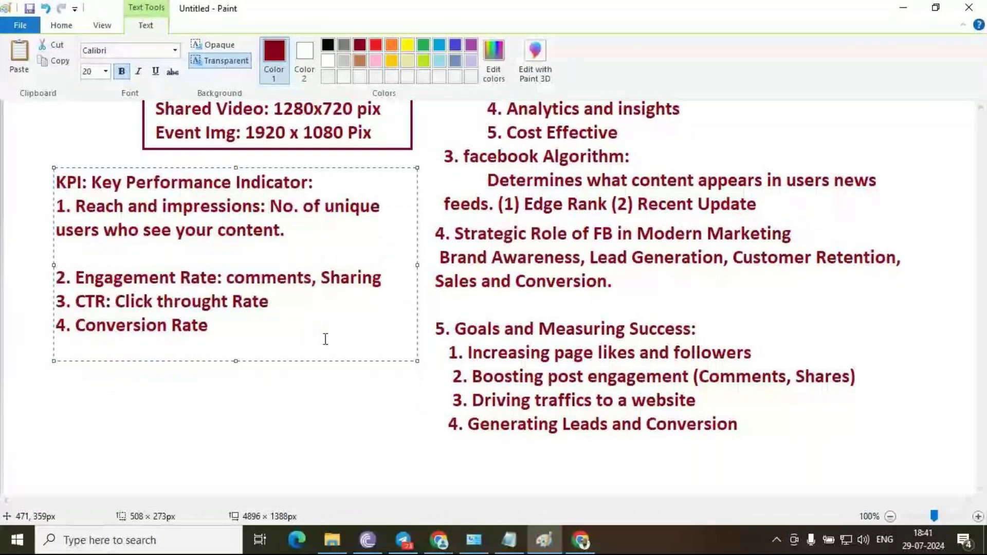
{"action": "left_click_drag", "start_coordinate": [326, 361], "coordinate": [325, 391]}
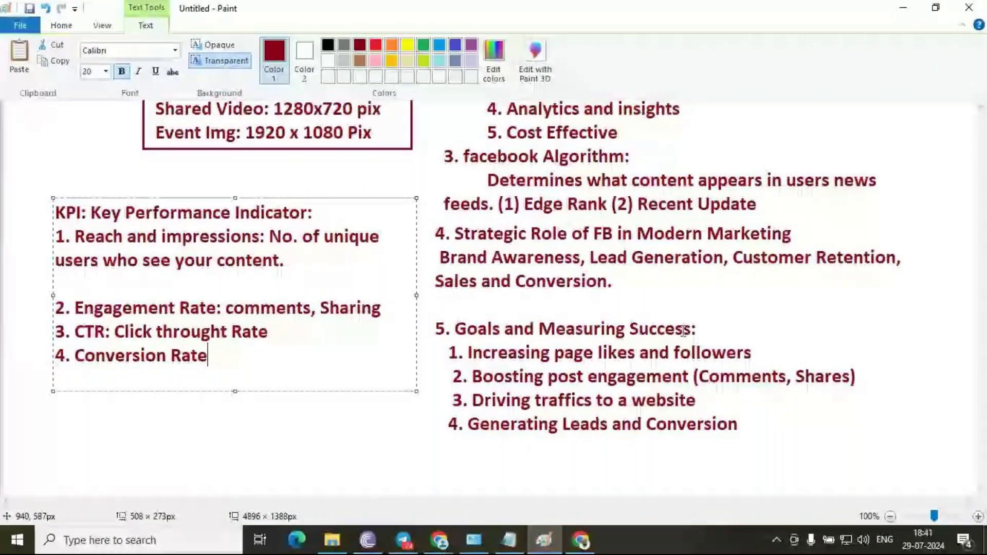
{"action": "left_click", "coordinate": [674, 401]}
{"action": "scroll", "coordinate": [674, 402], "scroll_direction": "down", "scroll_amount": 3}
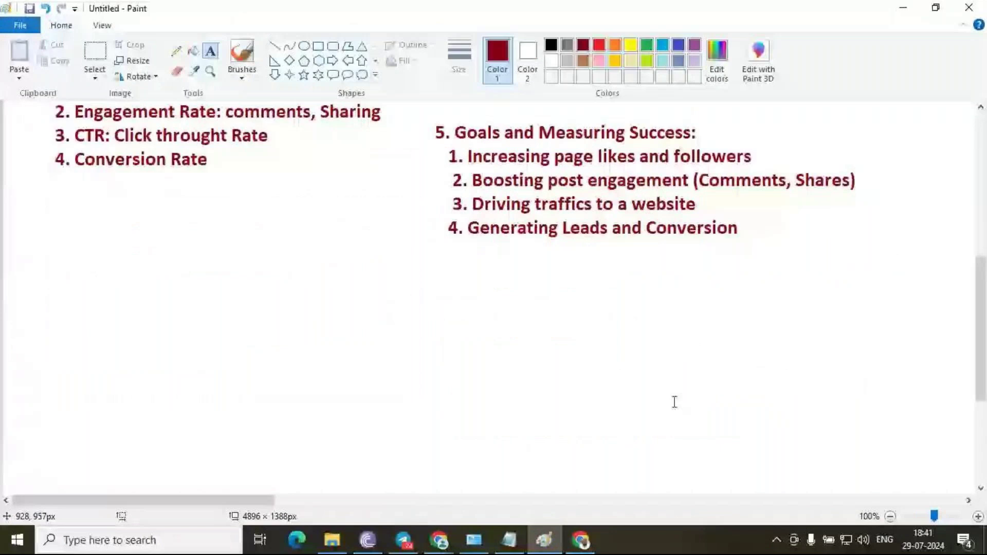
- Scroll down the canvas and launch Excel from the Run prompt for a blank workbook
{"action": "scroll", "coordinate": [674, 401], "scroll_direction": "down", "scroll_amount": 2}
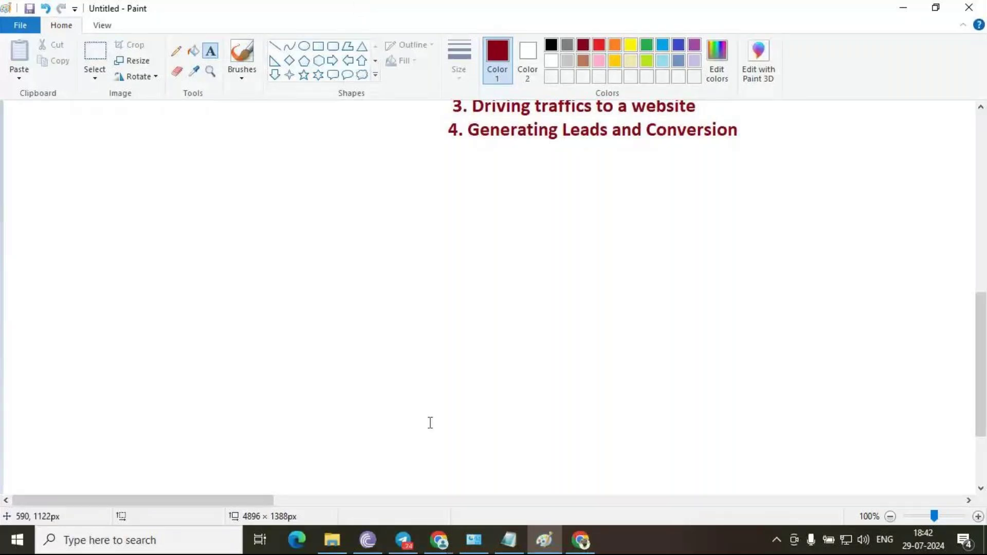
{"action": "key", "text": "super+r"}
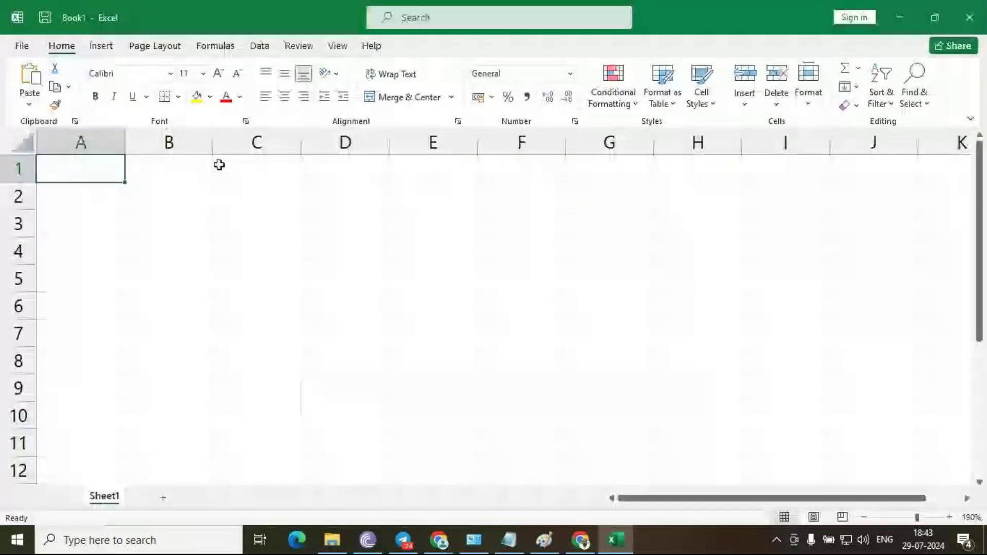
- Widen column B and enter headers Aspects, Personal Page and Bus Page in B2:D2
{"action": "left_click_drag", "start_coordinate": [213, 143], "coordinate": [58, 143]}
{"action": "left_click", "coordinate": [246, 201]}
{"action": "type", "text": "Aspects"}
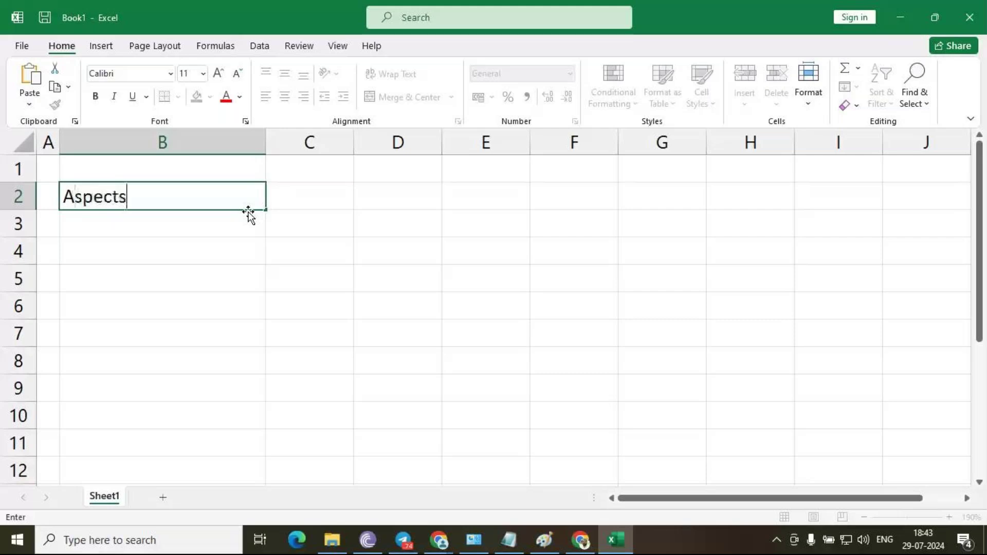
{"action": "key", "text": "Tab"}
{"action": "type", "text": "Personal P"}
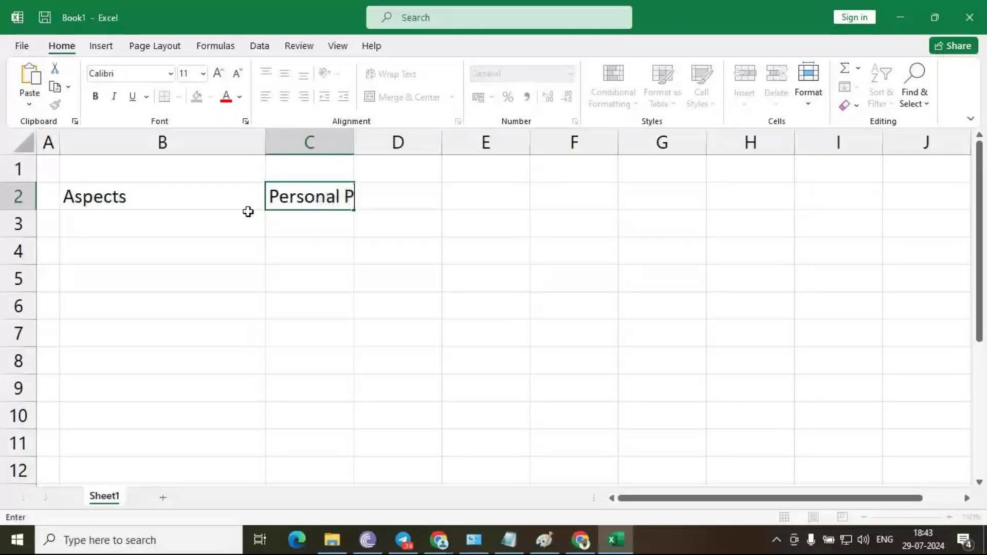
{"action": "key", "text": "Tab"}
{"action": "type", "text": "Bus Page"}
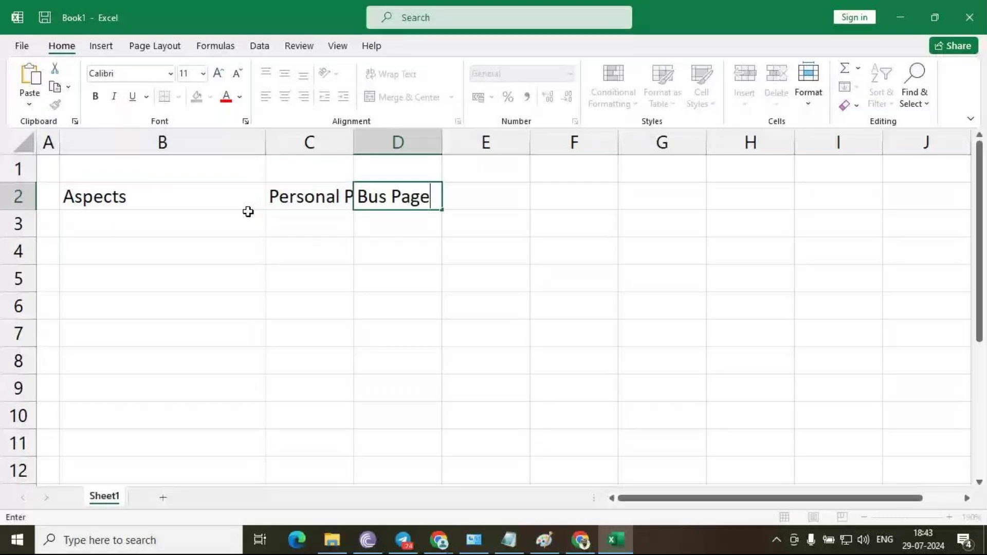
{"action": "key", "text": "Return"}
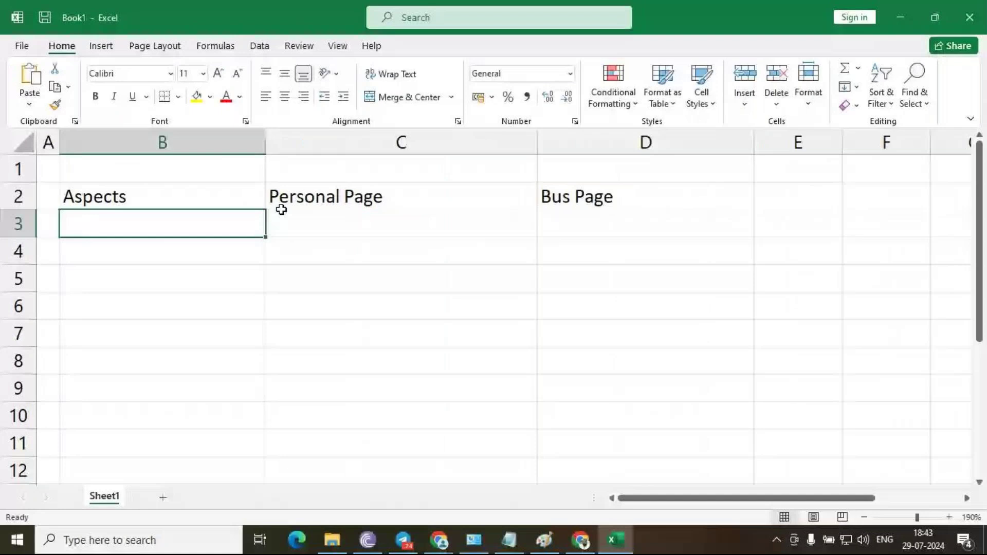
- Fill row 3 with Purpose, 'Connecting Frds and Family' and 'For Buz, brands, Org'
{"action": "type", "text": "Purpose"}
{"action": "key", "text": "Tab"}
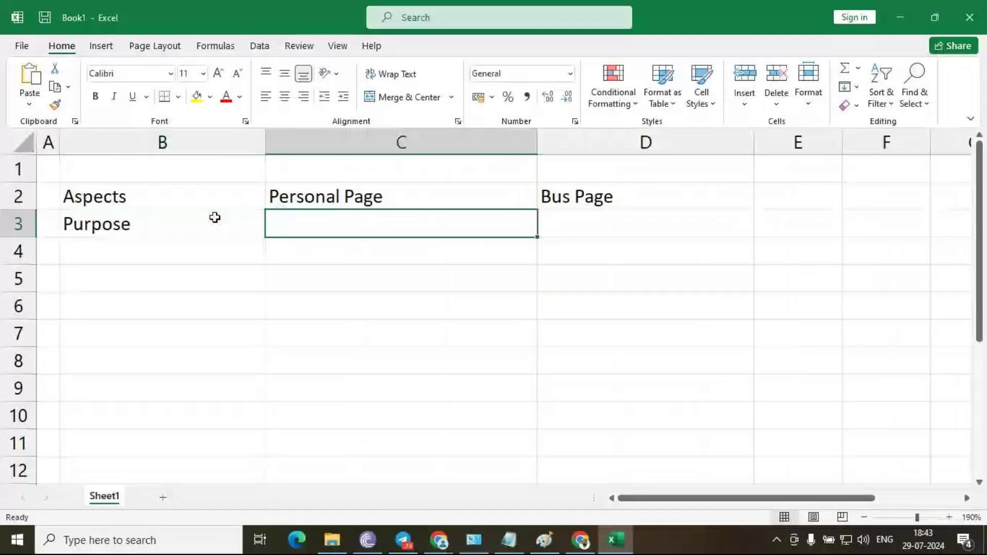
{"action": "key", "text": "F2"}
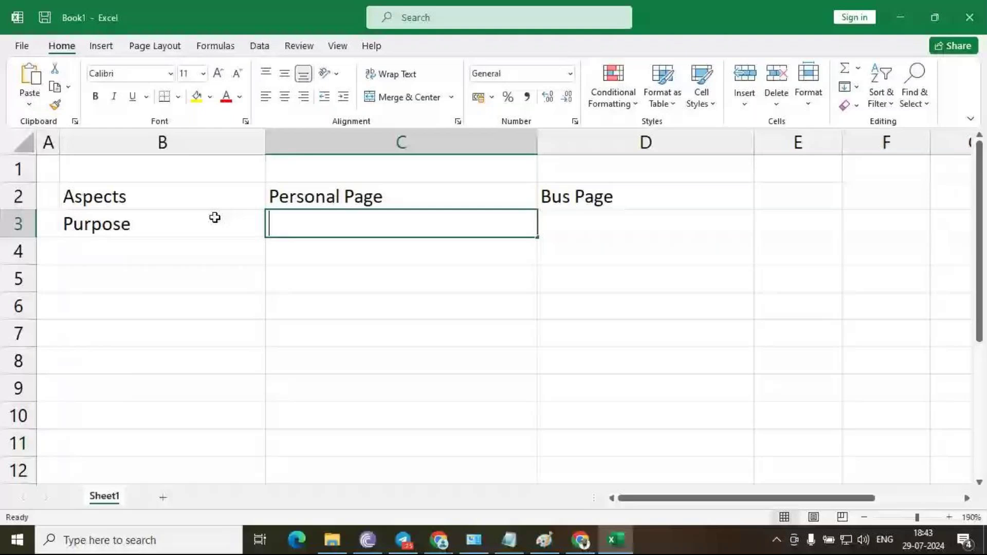
{"action": "type", "text": "Connecting "}
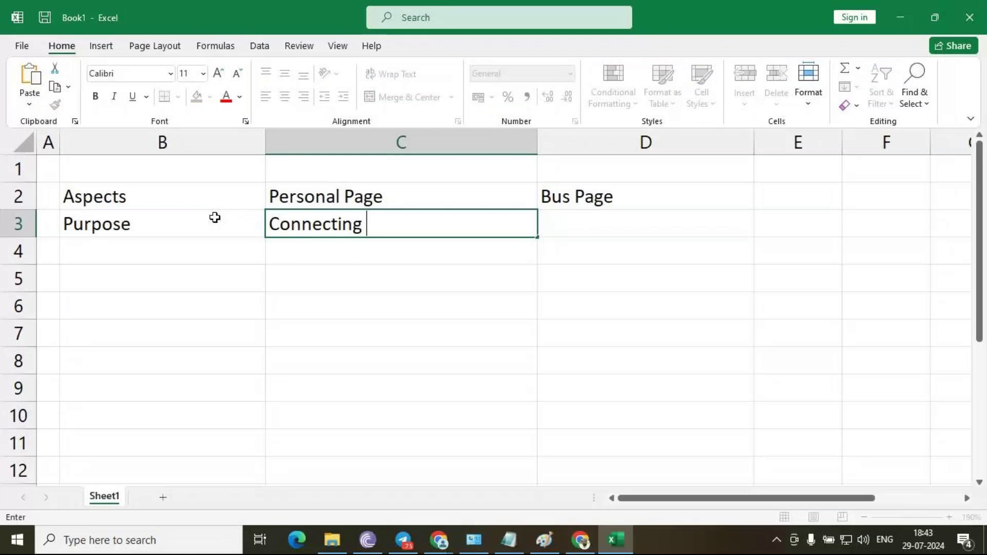
{"action": "type", "text": "Frds and Family"}
{"action": "key", "text": "Tab"}
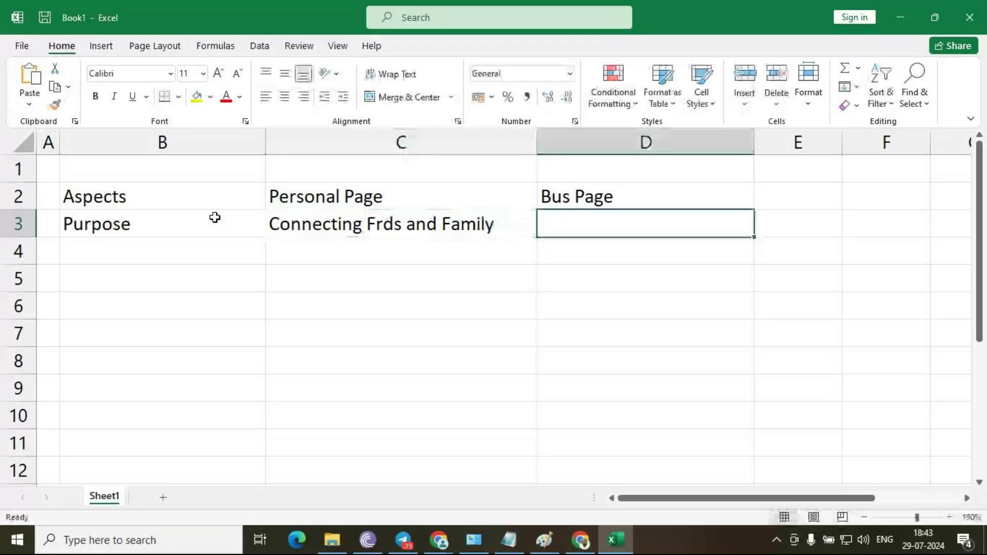
{"action": "type", "text": "For Buz,"}
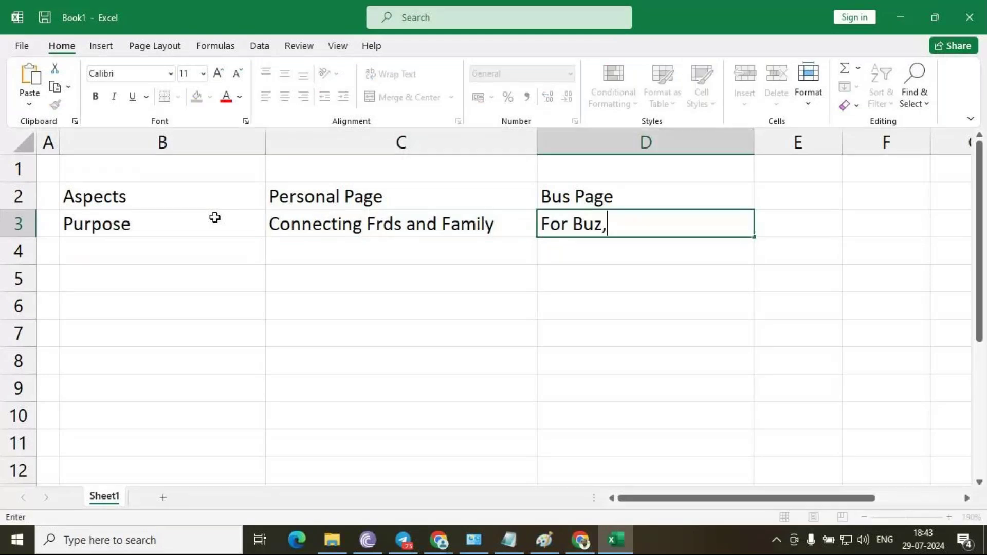
{"action": "type", "text": " brands"}
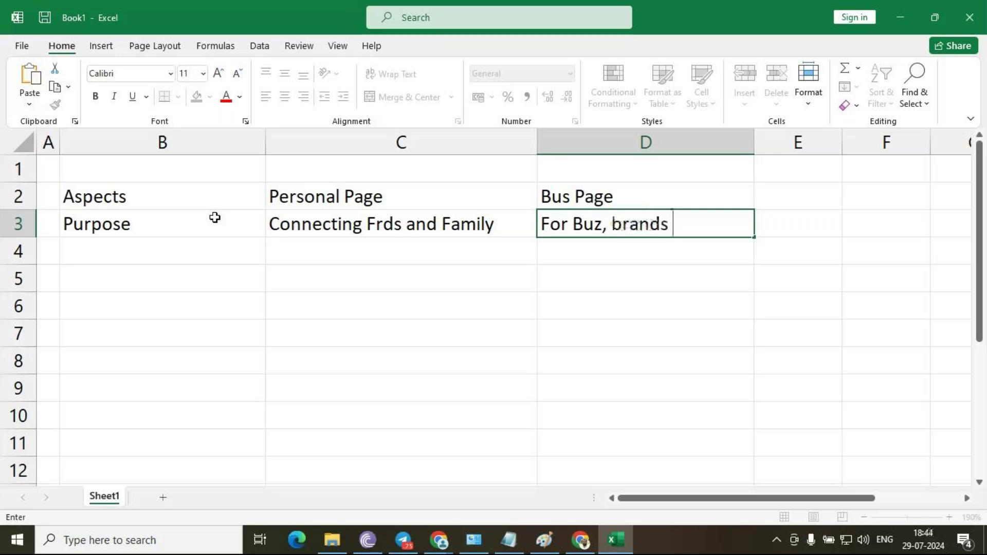
{"action": "key", "text": "BackSpace"}
{"action": "type", "text": ", Org"}
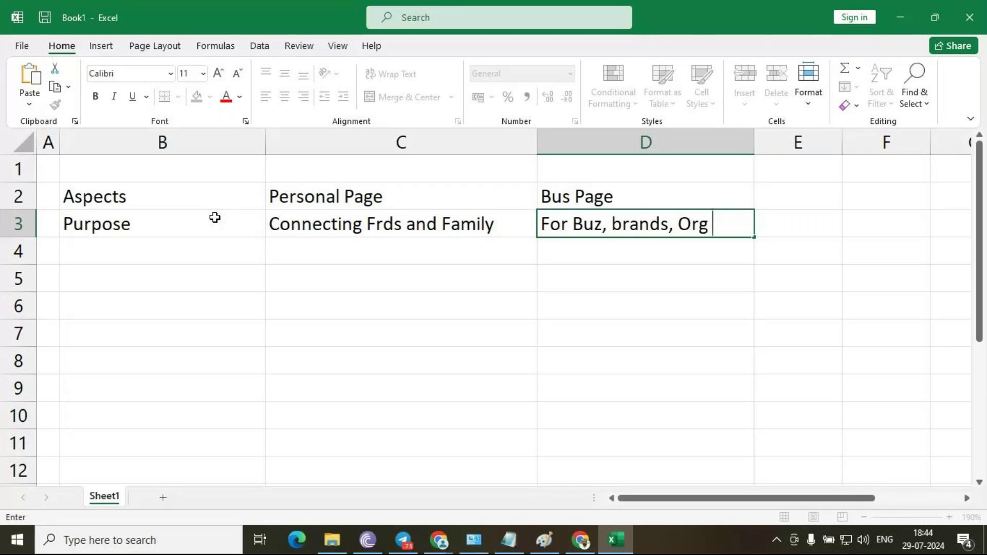
{"action": "key", "text": "Return"}
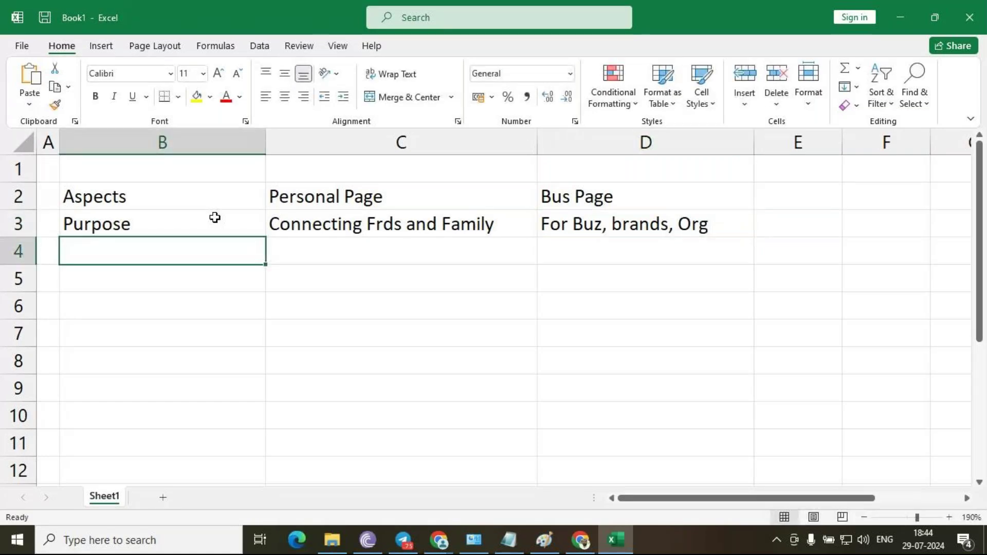
- Enter a Profile type row with 'Personal Profile' and 'Bus Profile: can be liked by anyone'
{"action": "type", "text": "Profile pt"}
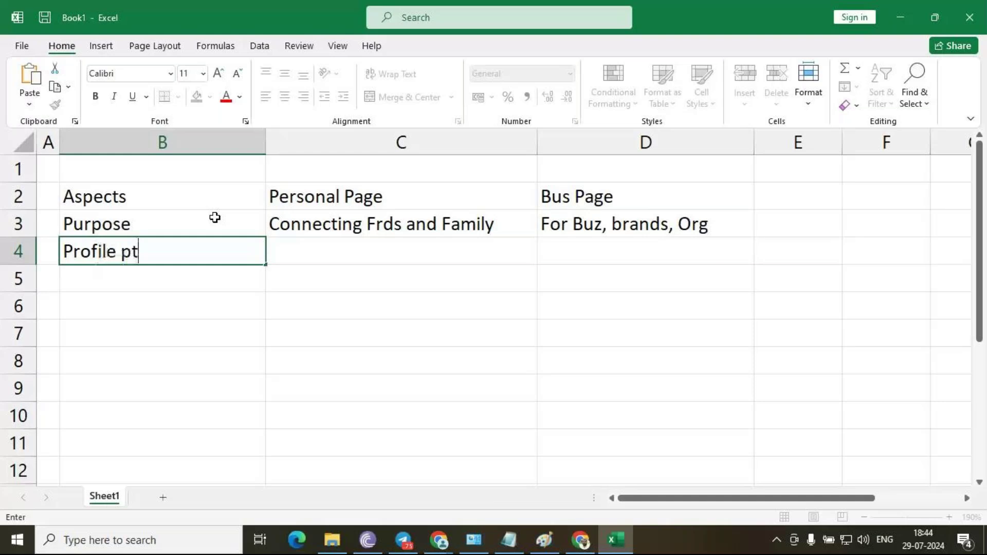
{"action": "type", "text": "pe"}
{"action": "key", "text": "Tab"}
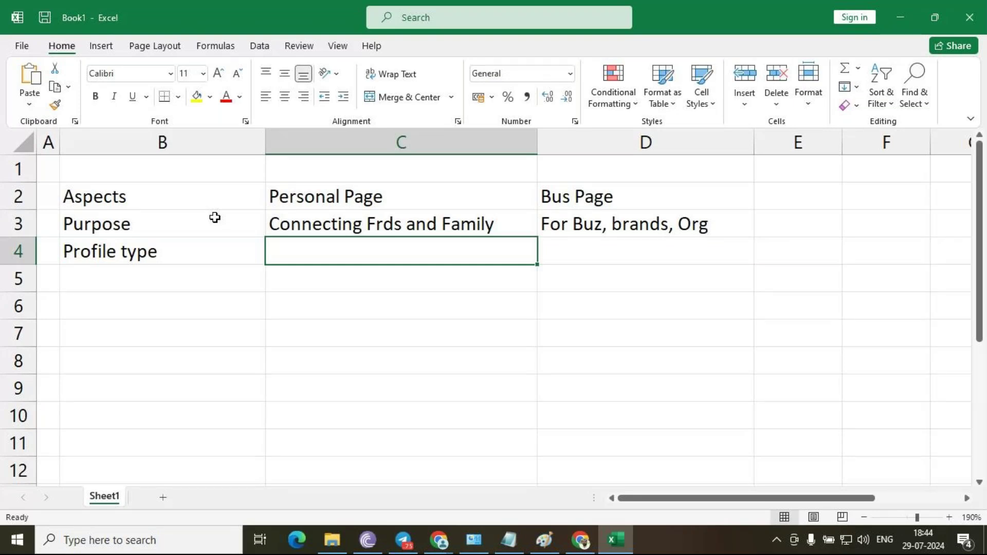
{"action": "key", "text": "Right"}
{"action": "key", "text": "Left"}
{"action": "type", "text": "Personal "}
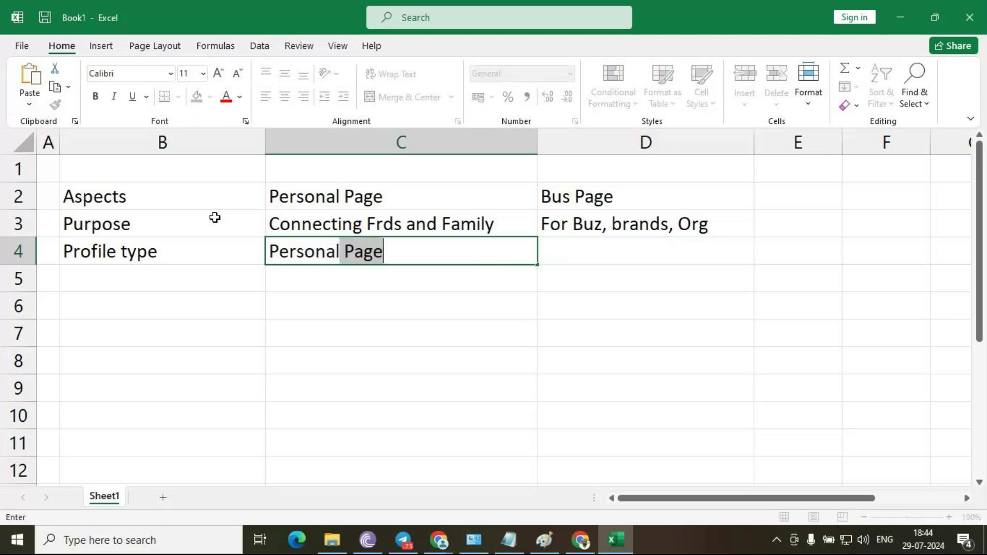
{"action": "type", "text": "Profile"}
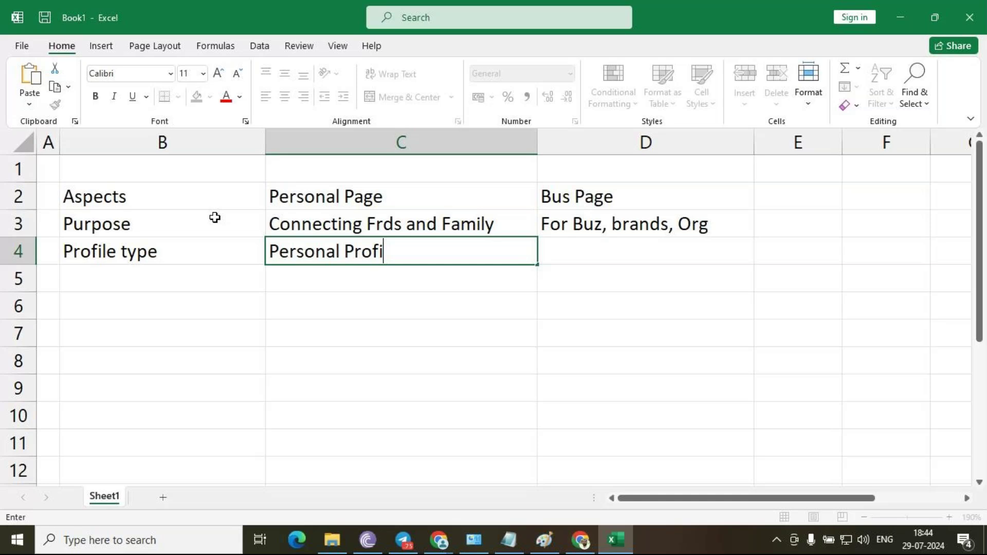
{"action": "key", "text": "Tab"}
{"action": "type", "text": "bus"}
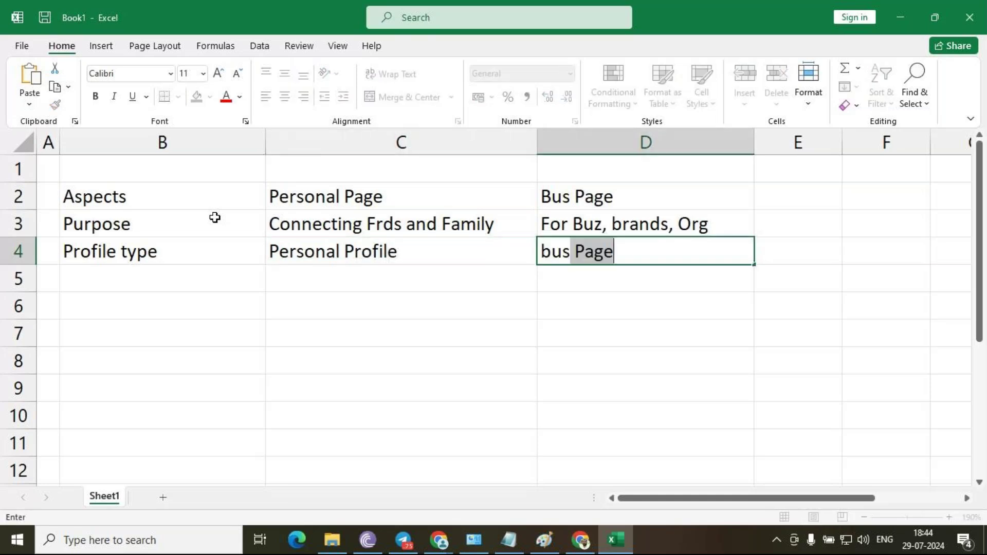
{"action": "key", "text": "BackSpace"}
{"action": "key", "text": "BackSpace"}
{"action": "key", "text": "BackSpace"}
{"action": "key", "text": "BackSpace"}
{"action": "type", "text": "Bus "}
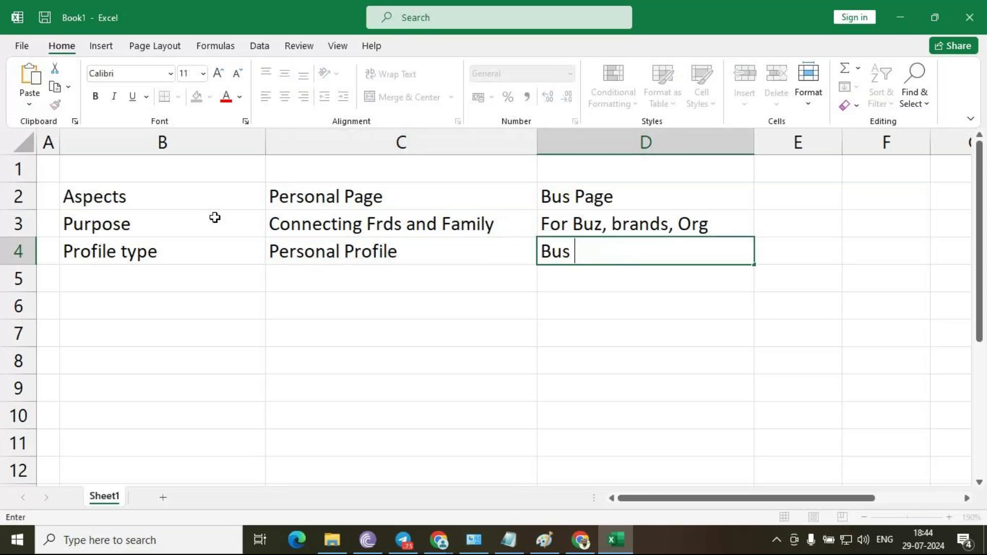
{"action": "type", "text": "Profile"}
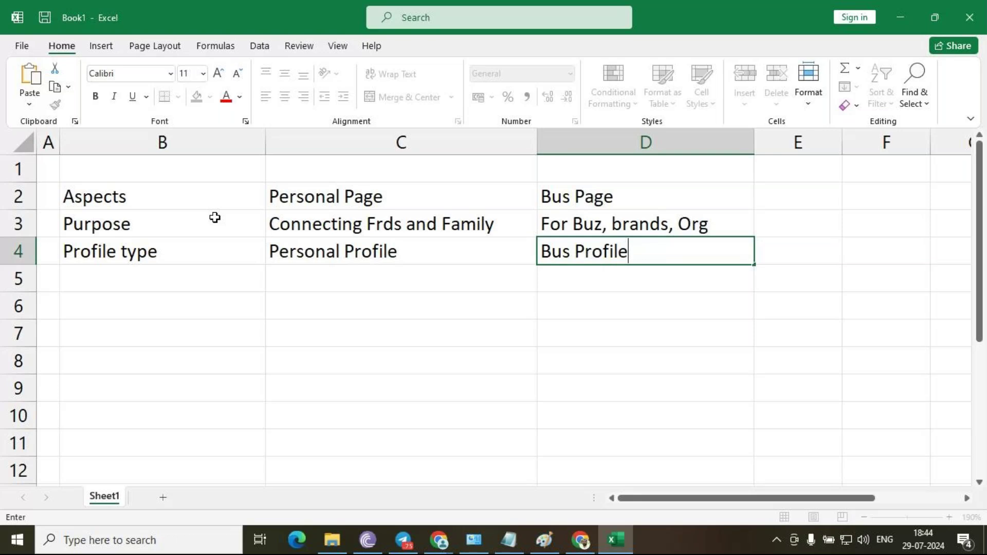
{"action": "type", "text": ": can "}
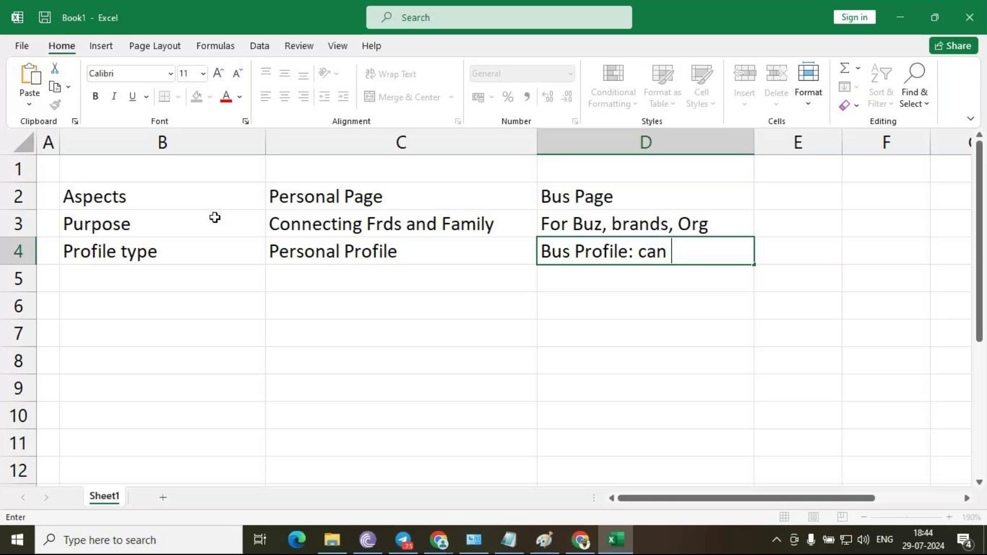
{"action": "type", "text": "be liked"}
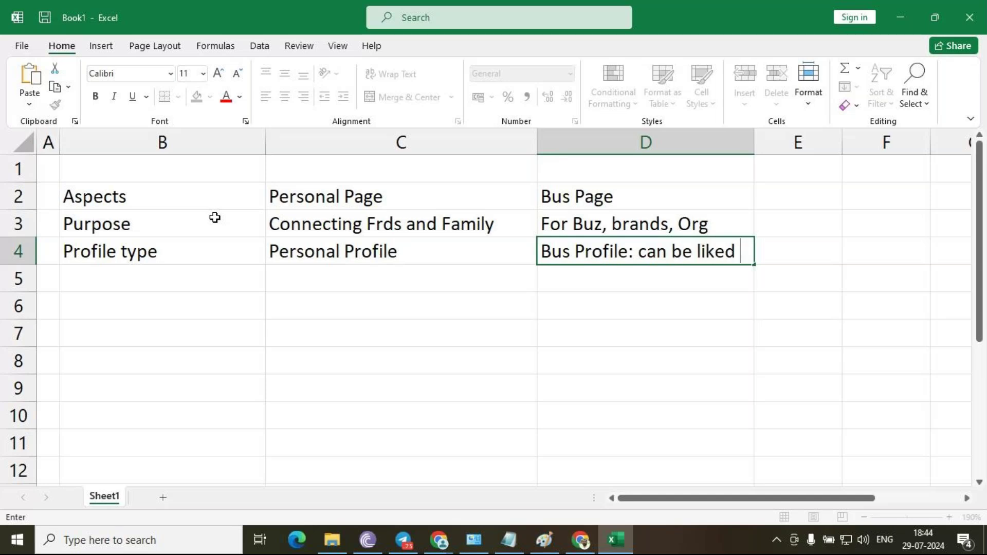
{"action": "key", "text": "BackSpace"}
{"action": "key", "text": "BackSpace"}
{"action": "type", "text": "by an"}
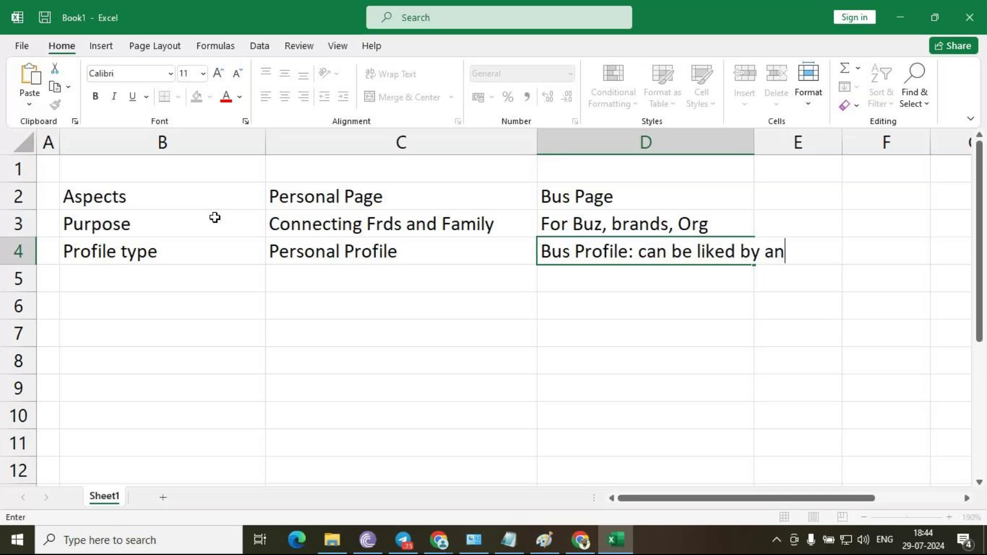
{"action": "type", "text": "yone"}
{"action": "key", "text": "Return"}
- Extend C4 to 'Personal Profile with frds and followers' and widen column C
{"action": "double_click", "coordinate": [455, 253]}
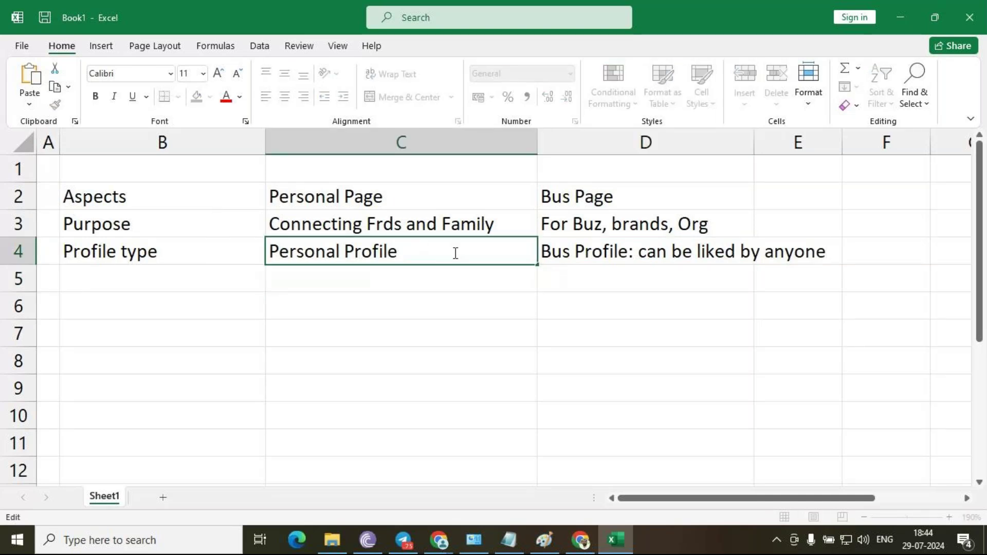
{"action": "type", "text": ":"}
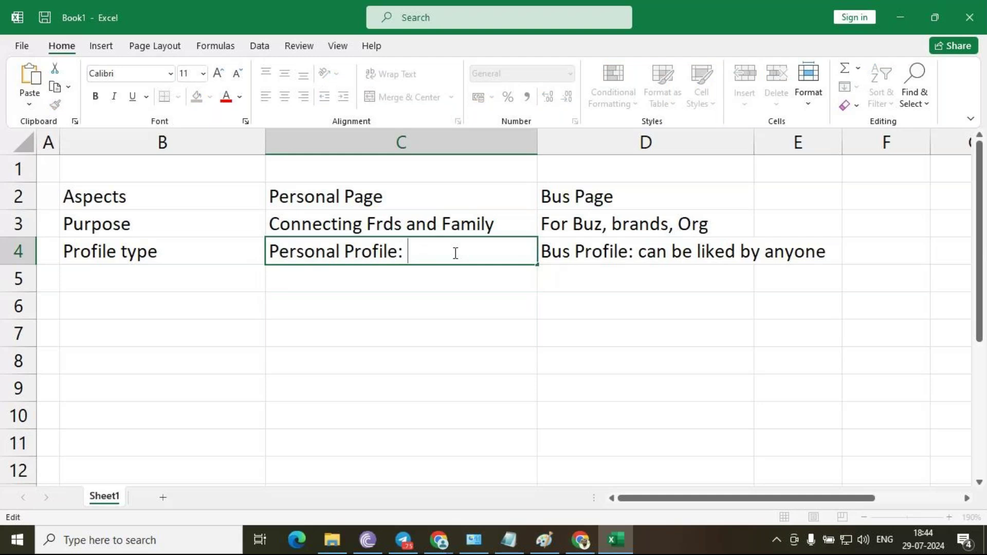
{"action": "key", "text": "BackSpace"}
{"action": "key", "text": "BackSpace"}
{"action": "type", "text": "with frds"}
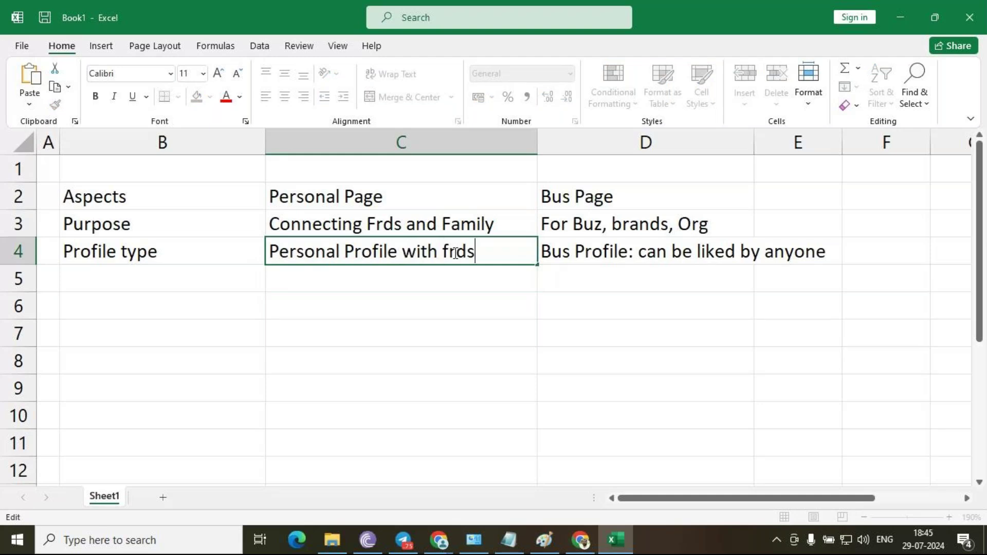
{"action": "type", "text": " and follo"}
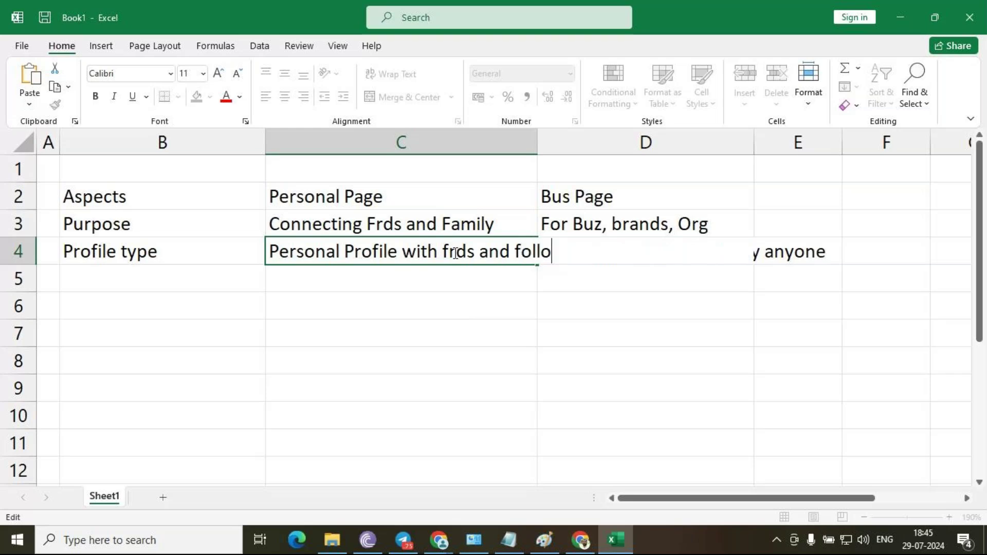
{"action": "key", "text": "Return"}
{"action": "left_click_drag", "start_coordinate": [541, 140], "coordinate": [620, 140]}
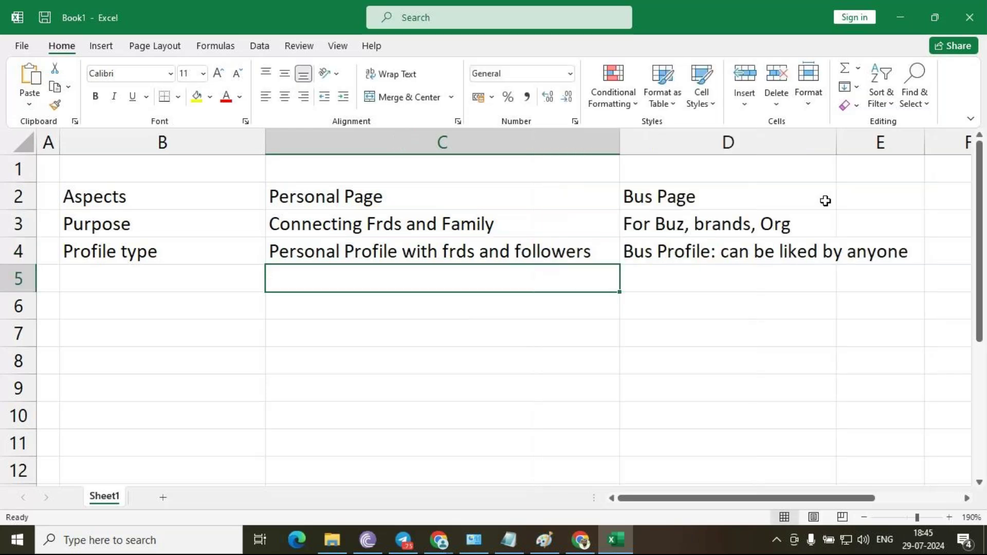
- Autofit column D, narrow column B, and label cell B5 'Conn Limits'
{"action": "double_click", "coordinate": [835, 139]}
{"action": "left_click_drag", "start_coordinate": [265, 140], "coordinate": [191, 138]}
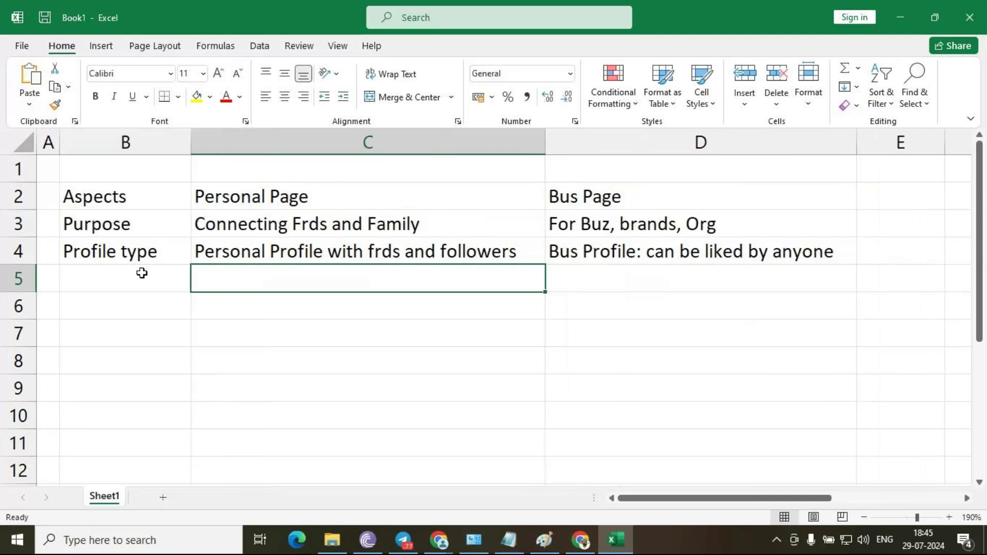
{"action": "left_click", "coordinate": [142, 273]}
{"action": "type", "text": "Co"}
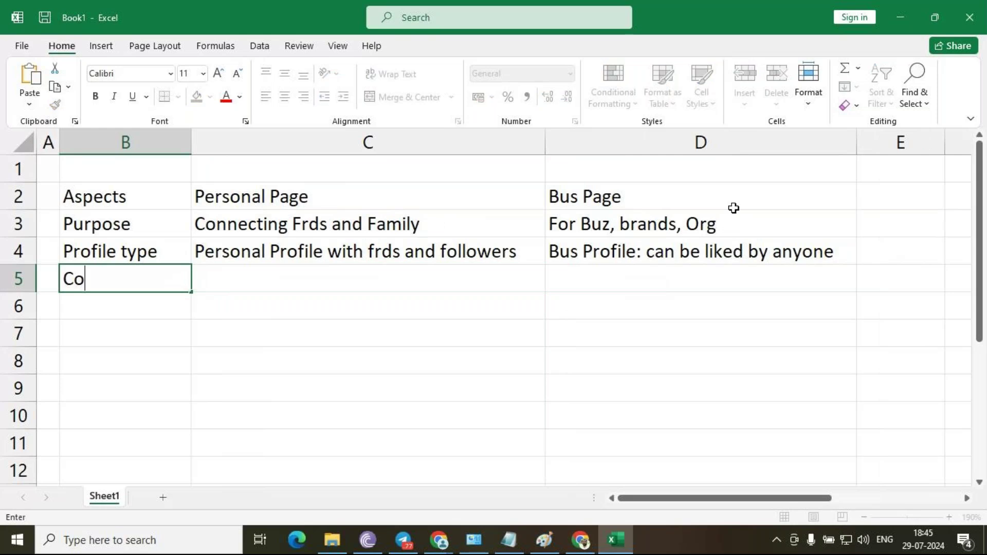
{"action": "type", "text": "nn Limits"}
{"action": "key", "text": "Tab"}
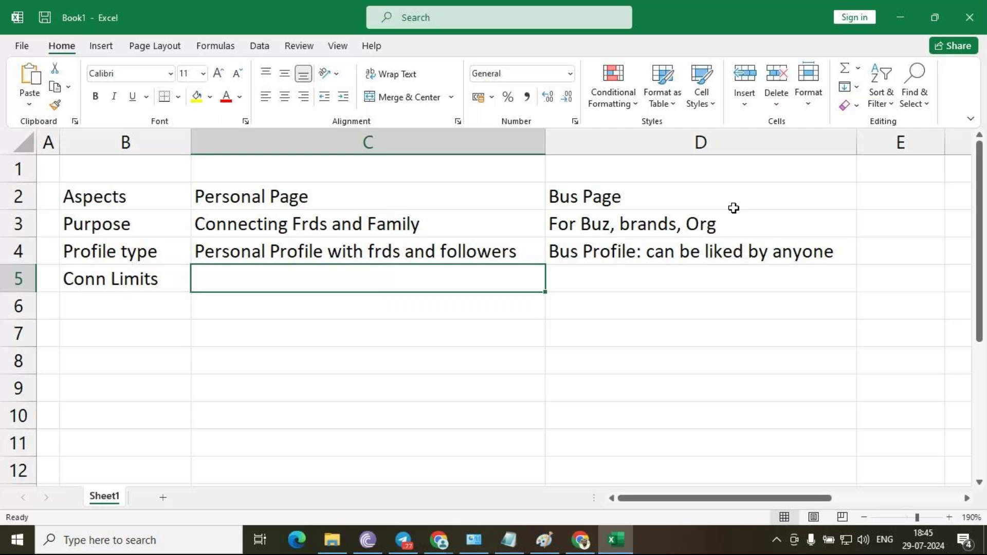
- Enter 'limited to 5,000 frds & Unlimited Followers' and 'Unlimited likes and followers' in C5:D5
{"action": "type", "text": "limited to "}
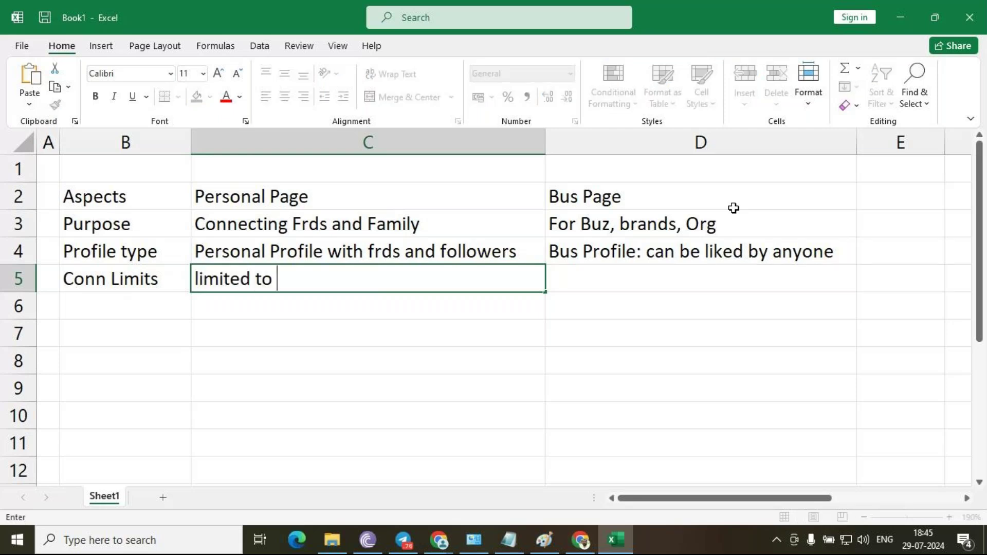
{"action": "type", "text": "5,000"}
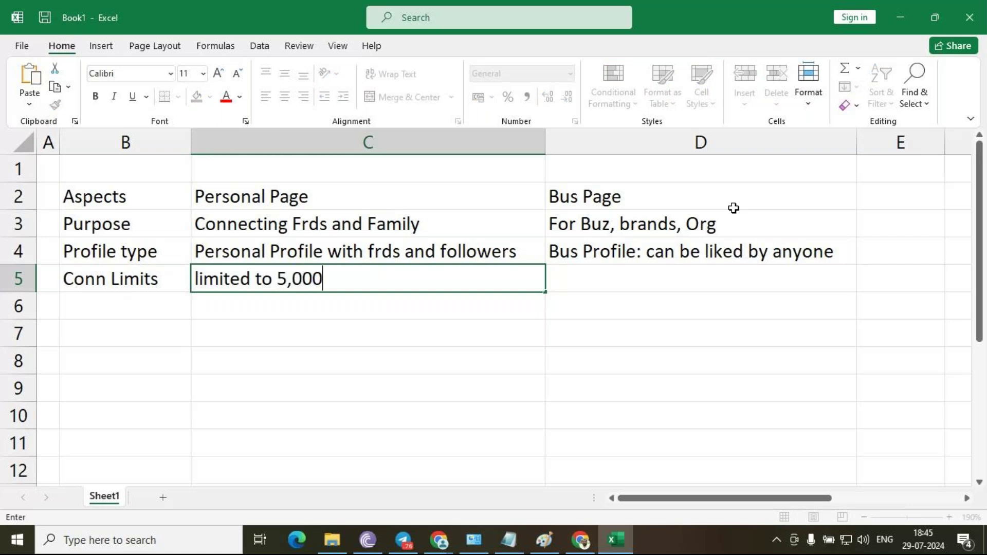
{"action": "type", "text": " frds"}
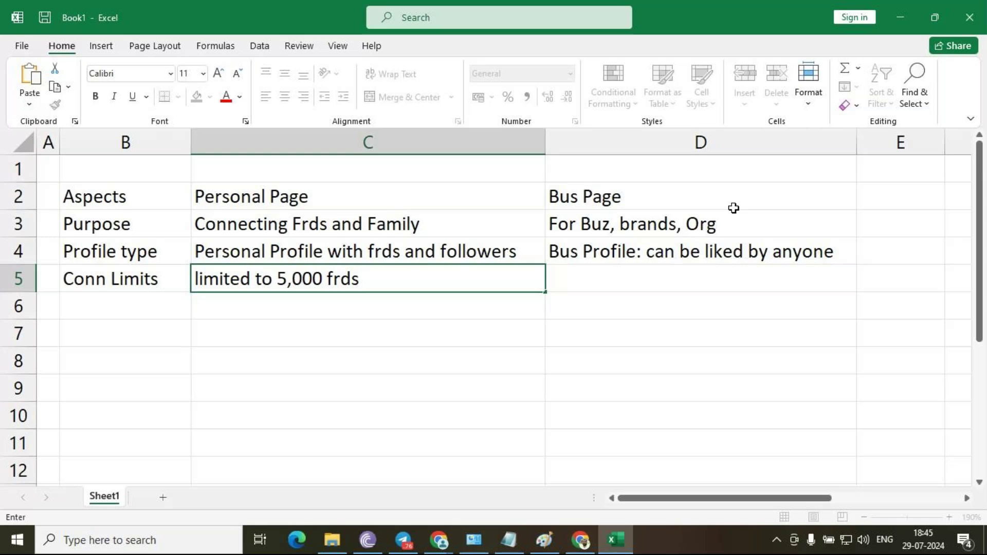
{"action": "type", "text": "& Unlimite"}
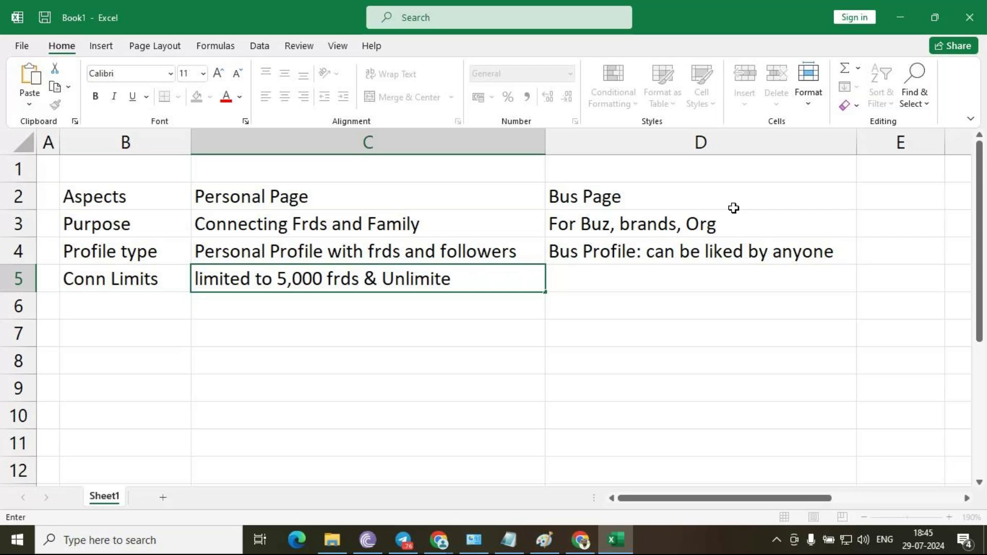
{"action": "type", "text": "d Follo"}
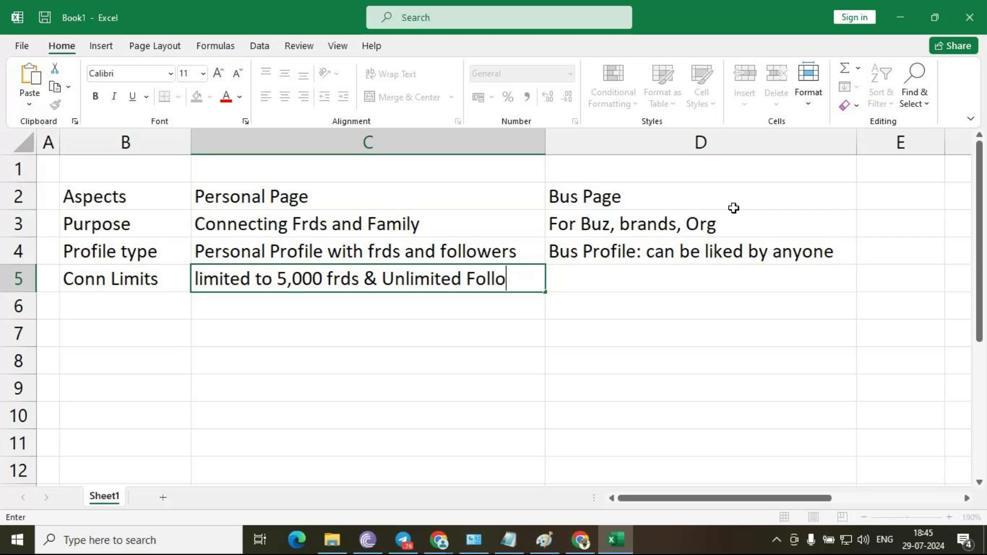
{"action": "type", "text": "wers"}
{"action": "key", "text": "Tab"}
{"action": "type", "text": "Un"}
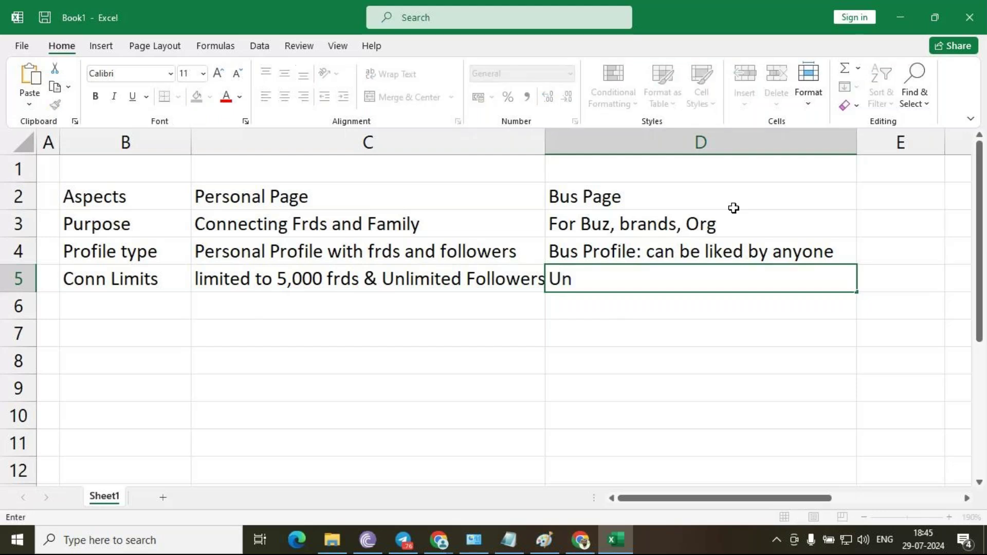
{"action": "type", "text": "l"}
{"action": "type", "text": "imit "}
{"action": "type", "text": "d "}
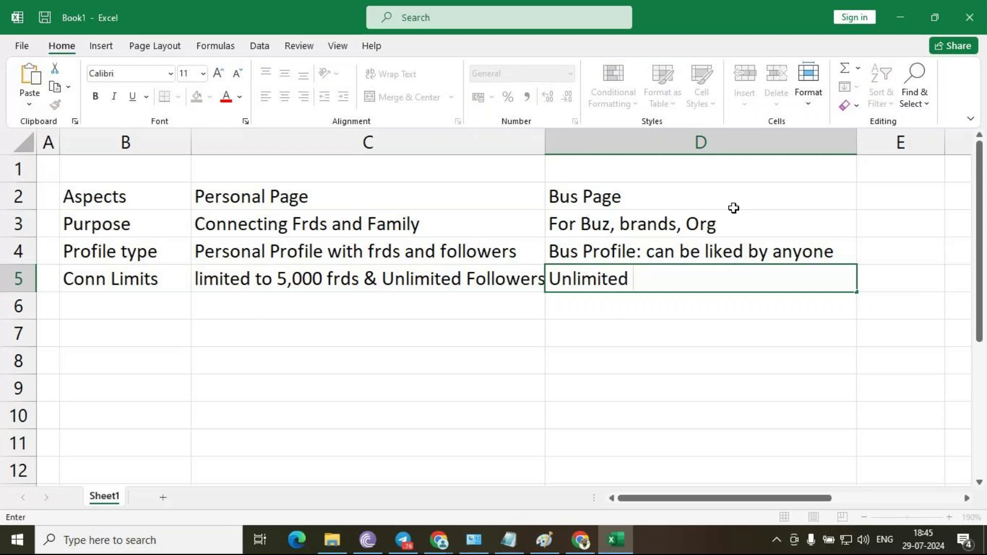
{"action": "type", "text": "likes an"}
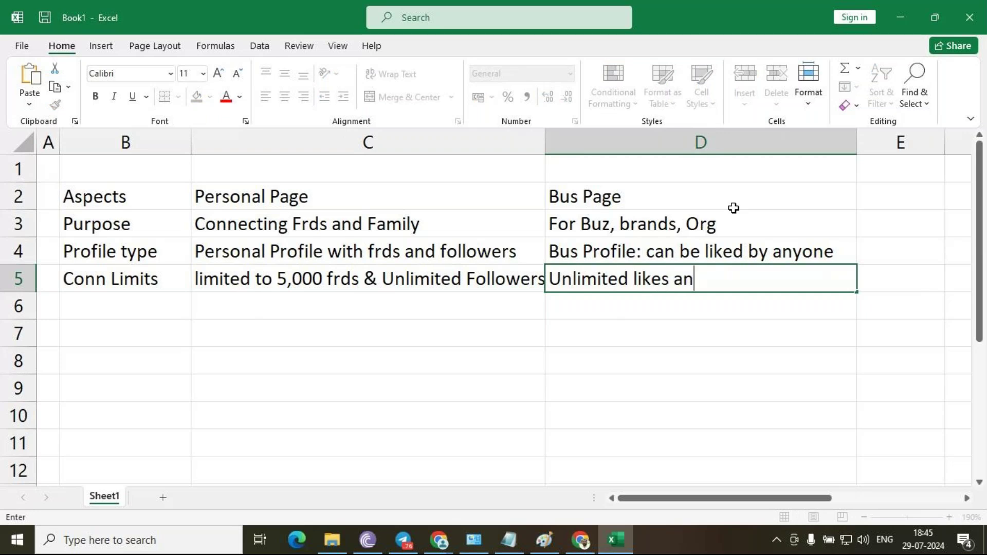
{"action": "type", "text": "d followers"}
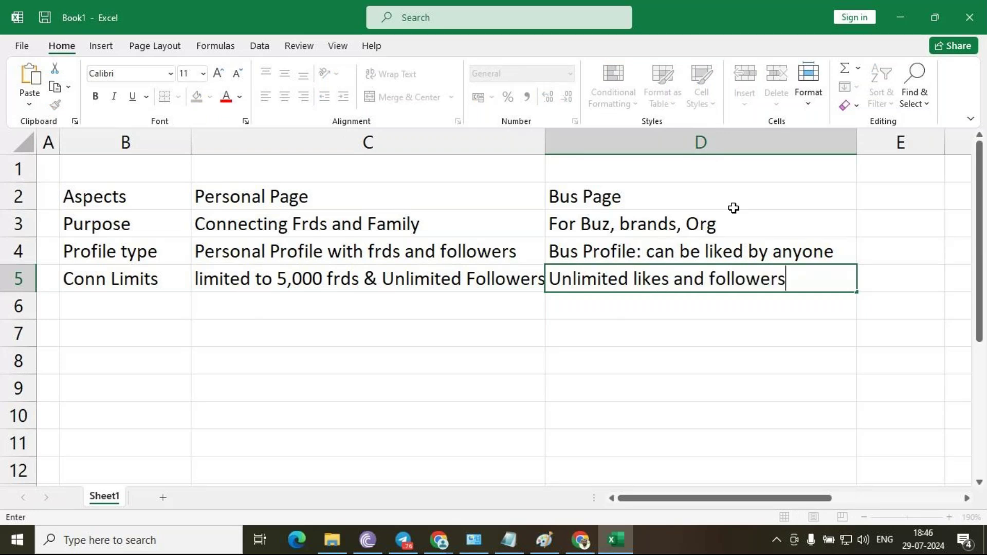
{"action": "key", "text": "Return"}
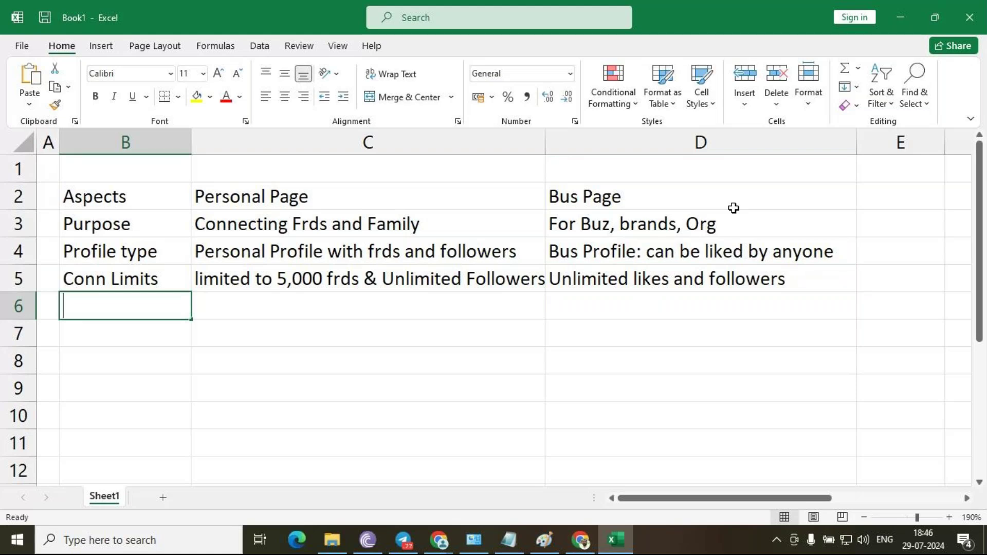
- Label row 6 'Content Sharing', widen columns B and C, and enter 'Share personal Update photos & Videos'
{"action": "type", "text": "Content Sh"}
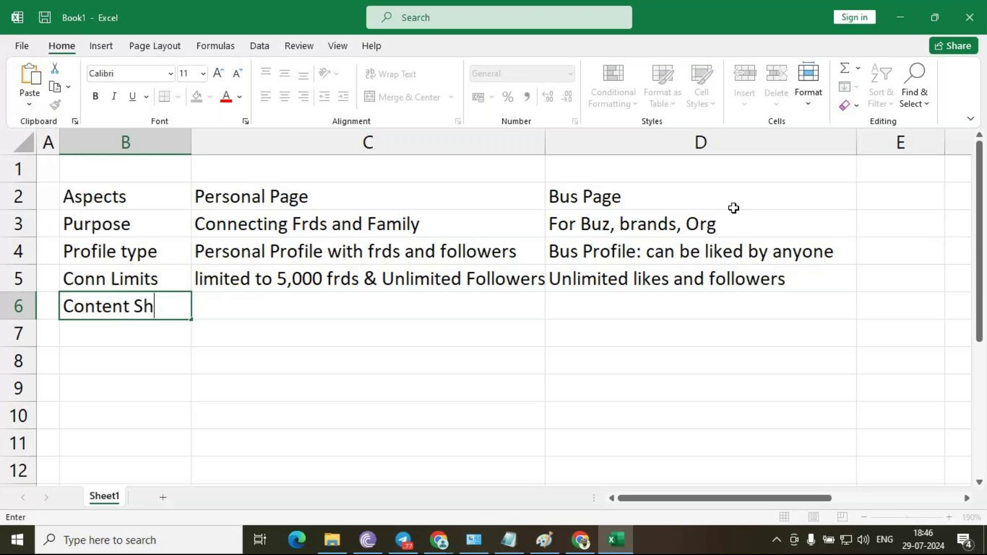
{"action": "type", "text": "aring"}
{"action": "key", "text": "Tab"}
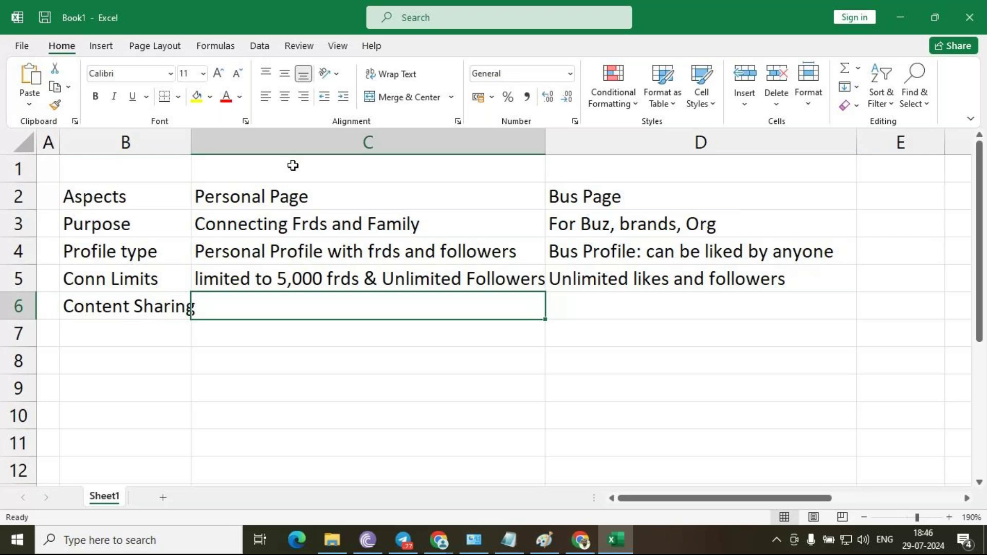
{"action": "left_click_drag", "start_coordinate": [196, 140], "coordinate": [208, 140]}
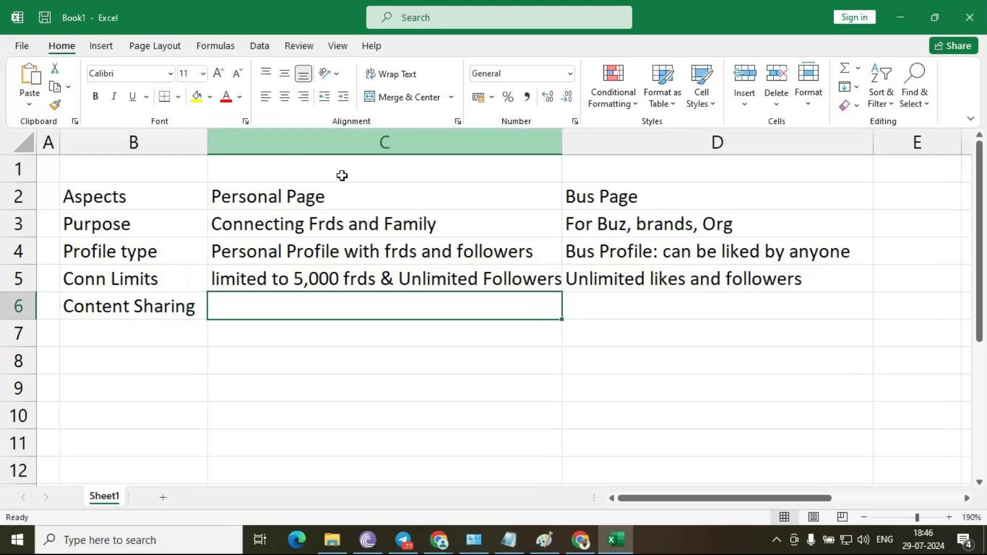
{"action": "left_click_drag", "start_coordinate": [563, 141], "coordinate": [581, 141]}
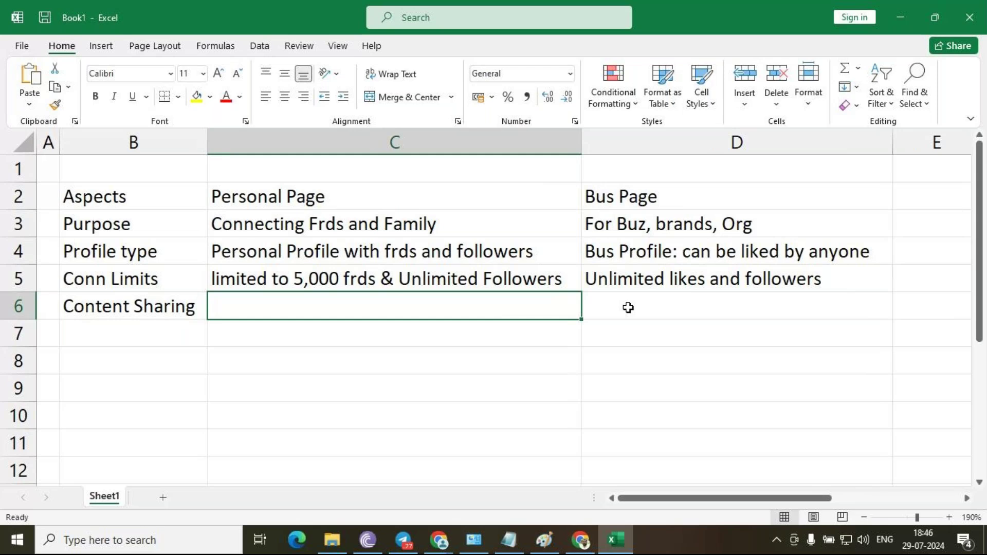
{"action": "type", "text": "Share "}
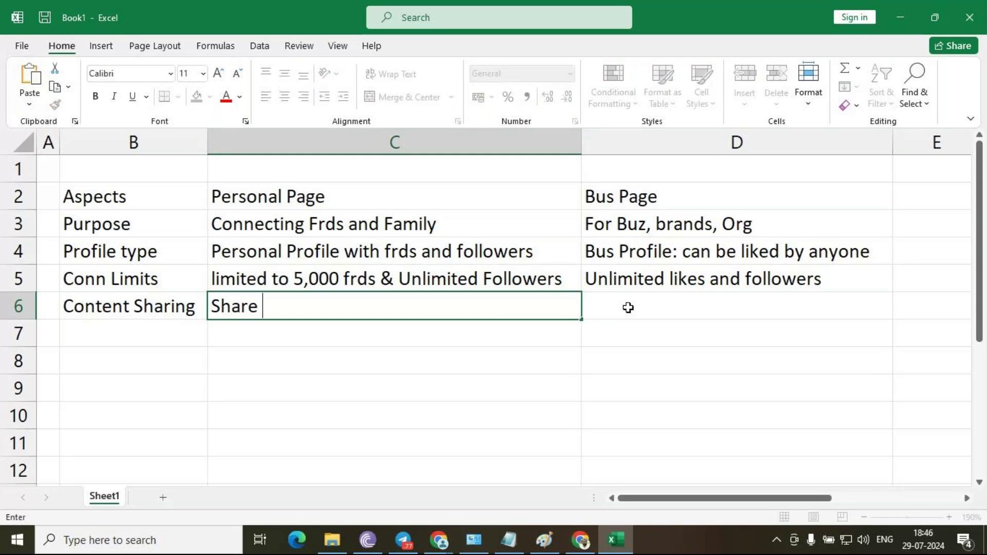
{"action": "type", "text": "pser"}
{"action": "key", "text": "BackSpace"}
{"action": "key", "text": "BackSpace"}
{"action": "key", "text": "BackSpace"}
{"action": "type", "text": "ersonal "}
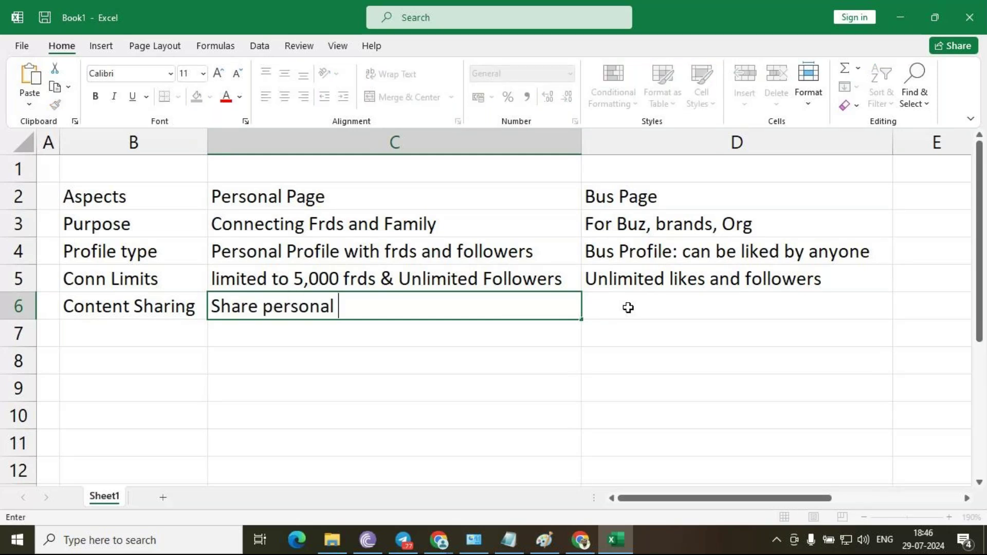
{"action": "type", "text": "Update"}
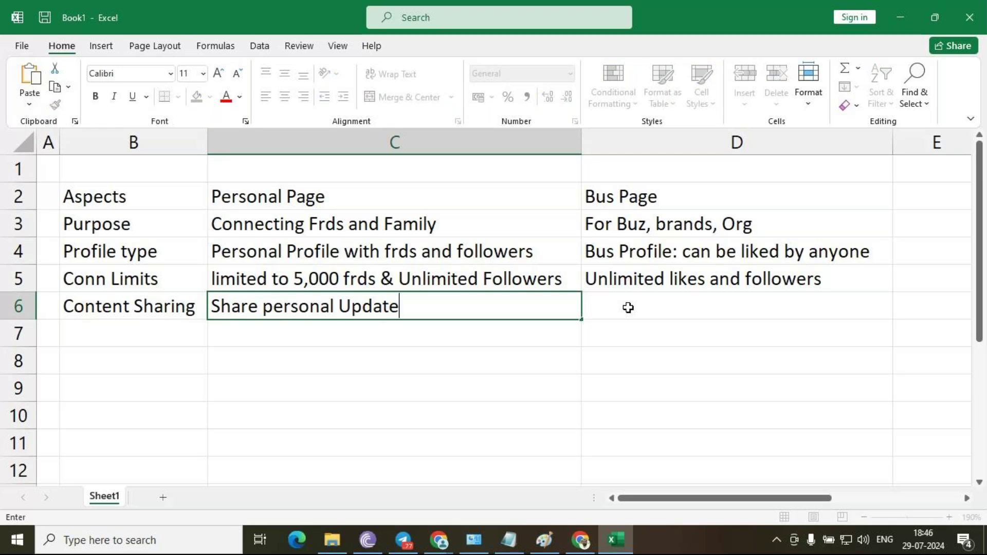
{"action": "type", "text": " photos & Videos"}
{"action": "key", "text": "Tab"}
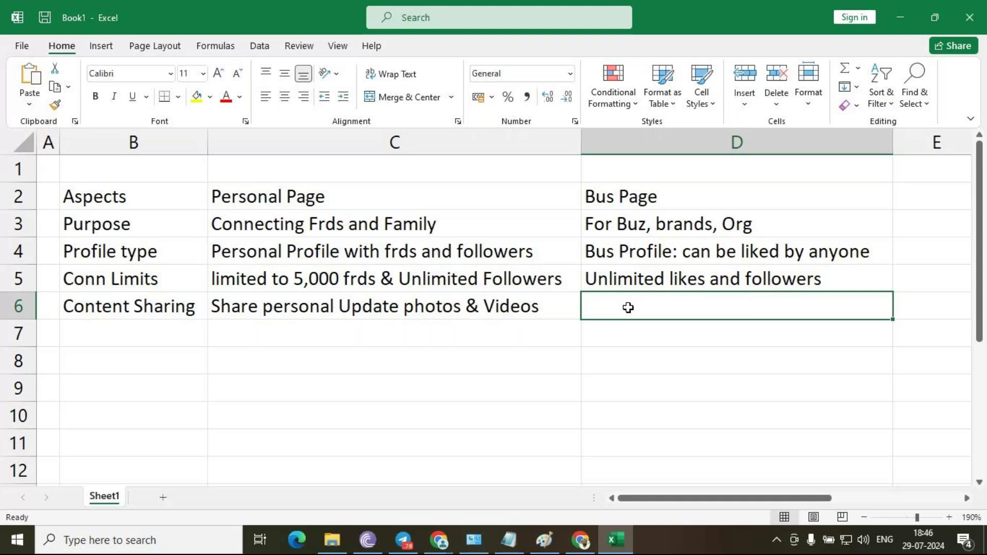
- Enter 'Share prof content, promotions, updates, events' as the business-page content sharing entry
{"action": "type", "text": "Sha"}
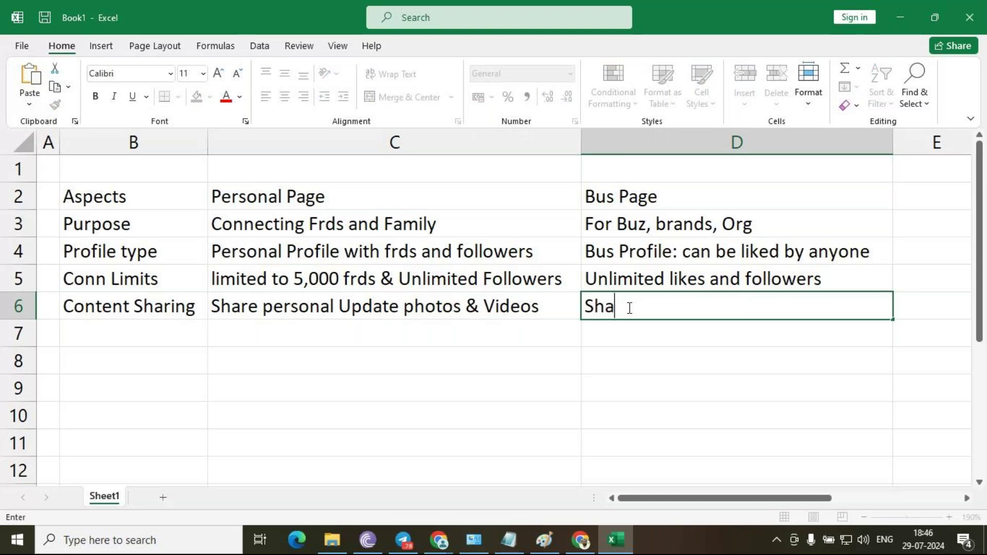
{"action": "type", "text": "re prof content, prmo"}
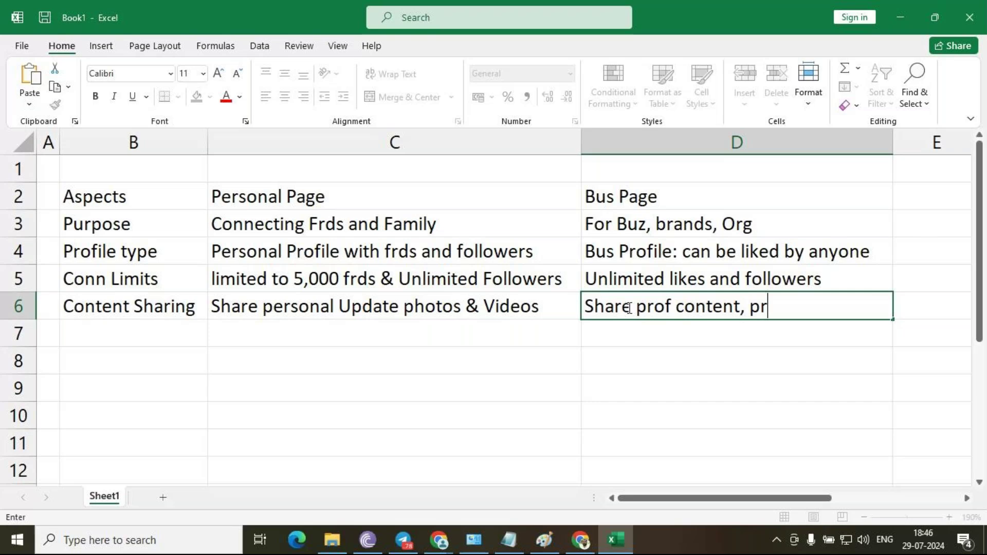
{"action": "key", "text": "BackSpace"}
{"action": "key", "text": "BackSpace"}
{"action": "type", "text": "omotio"}
{"action": "key", "text": "BackSpace"}
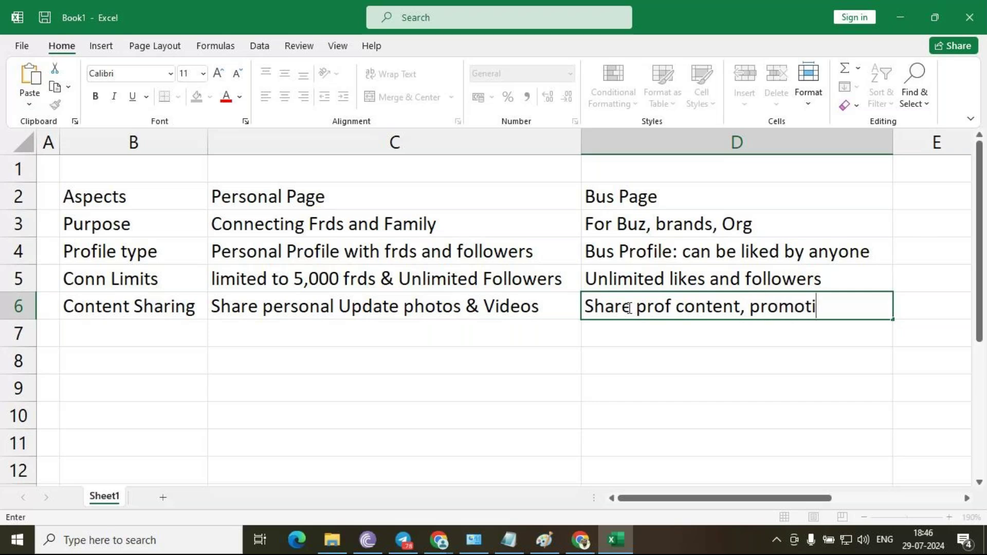
{"action": "type", "text": "ons, u"}
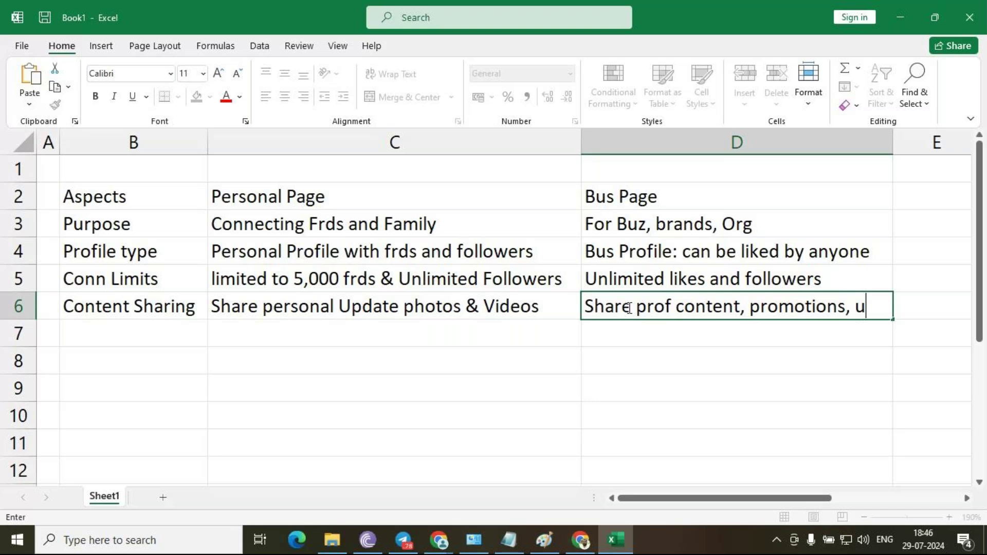
{"action": "type", "text": "pdate"}
{"action": "key", "text": "BackSpace"}
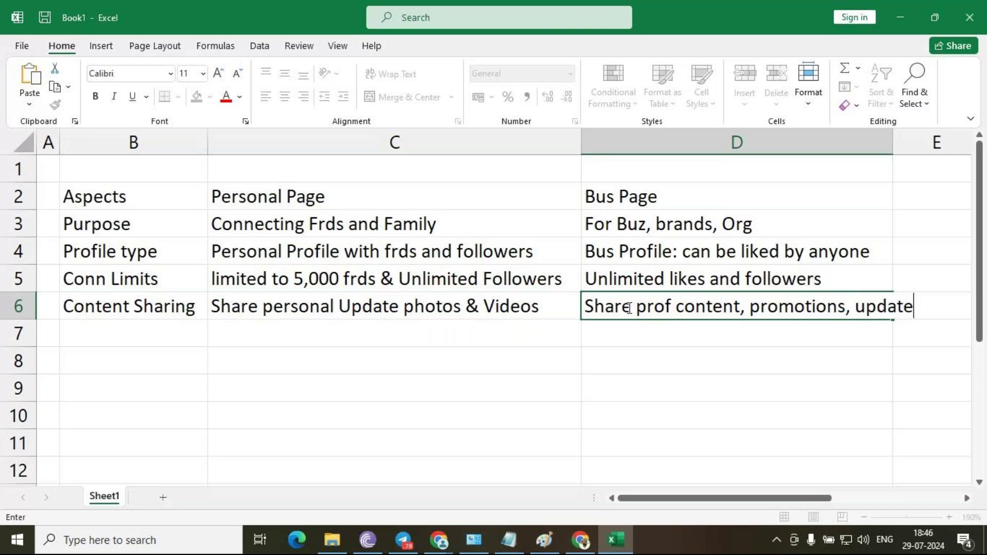
{"action": "type", "text": "s, events"}
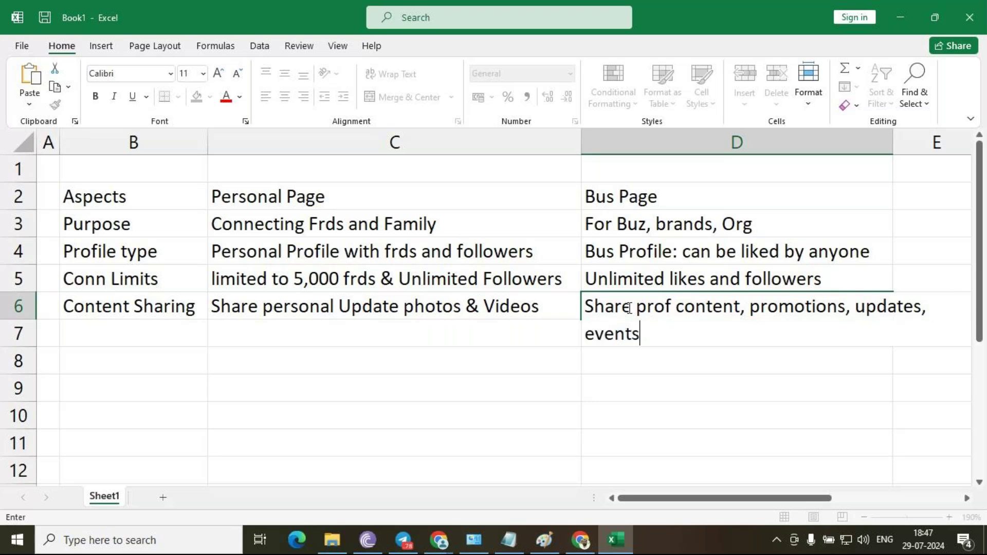
{"action": "key", "text": "Return"}
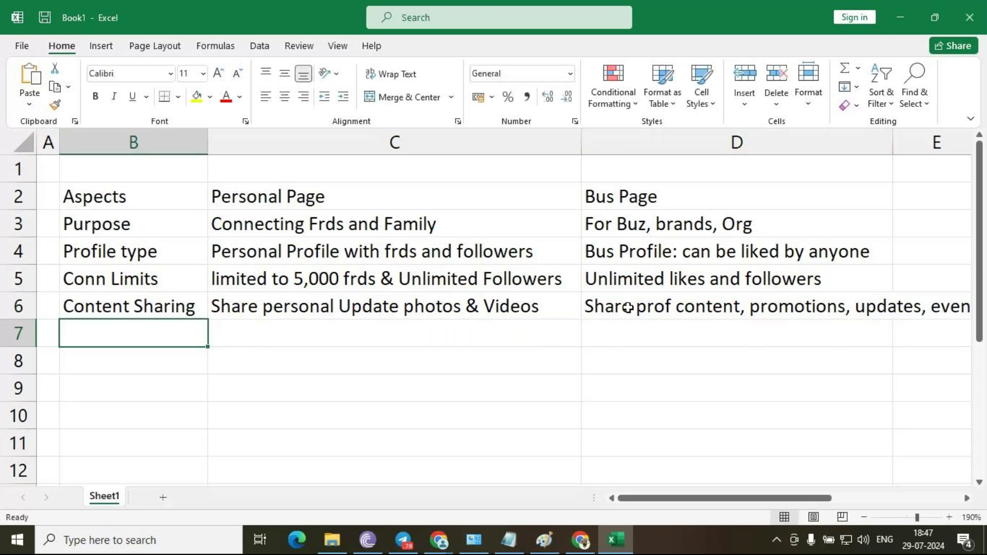
- Label row 7 'Analytics & Insights' and enter 'Basic Engagement metrics Like commt shares' for personal pages
{"action": "type", "text": "An"}
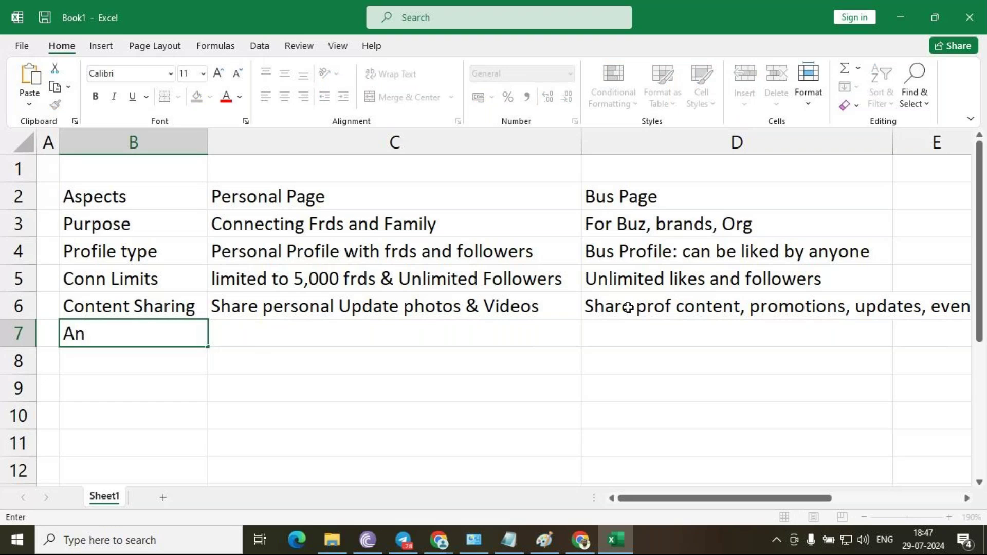
{"action": "type", "text": "alytics an"}
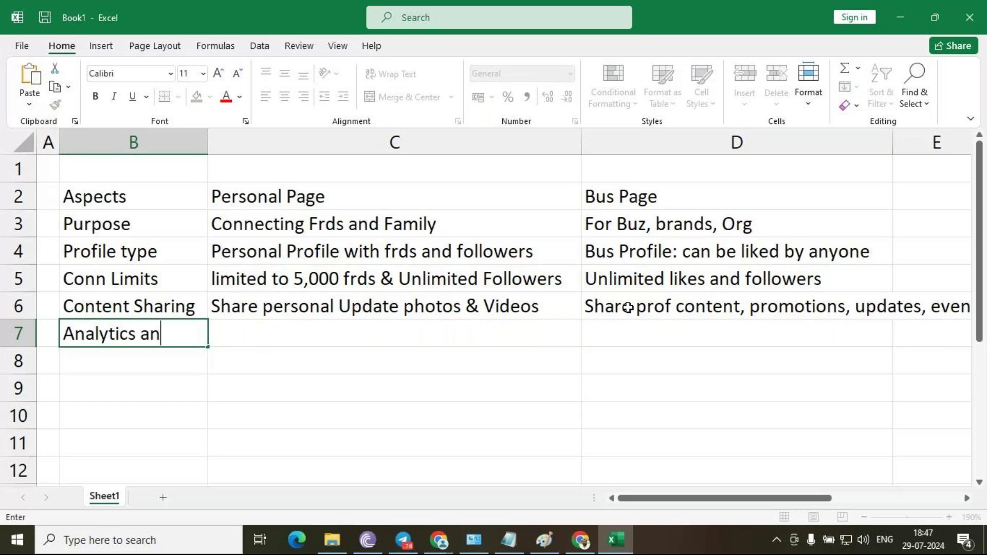
{"action": "key", "text": "BackSpace"}
{"action": "key", "text": "BackSpace"}
{"action": "type", "text": "& Insights"}
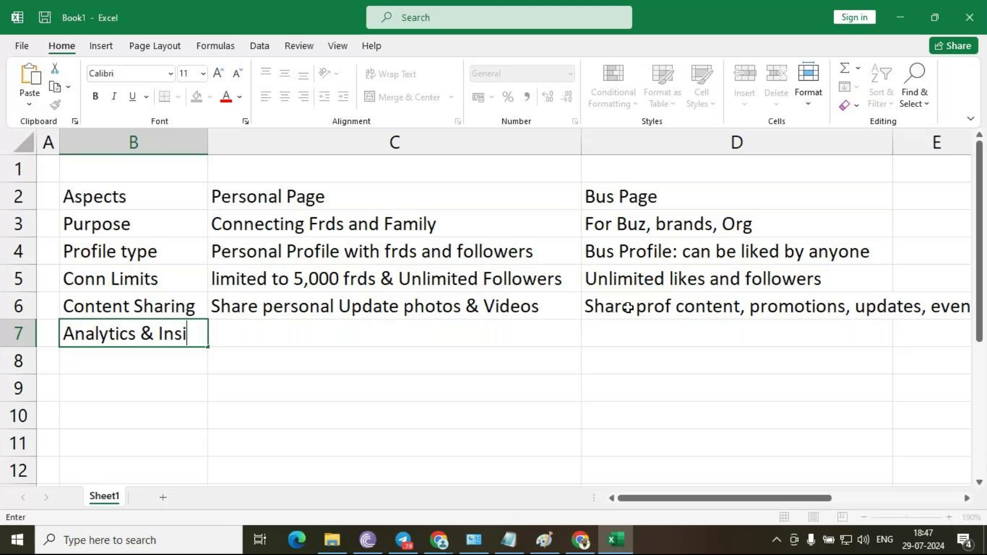
{"action": "key", "text": "Tab"}
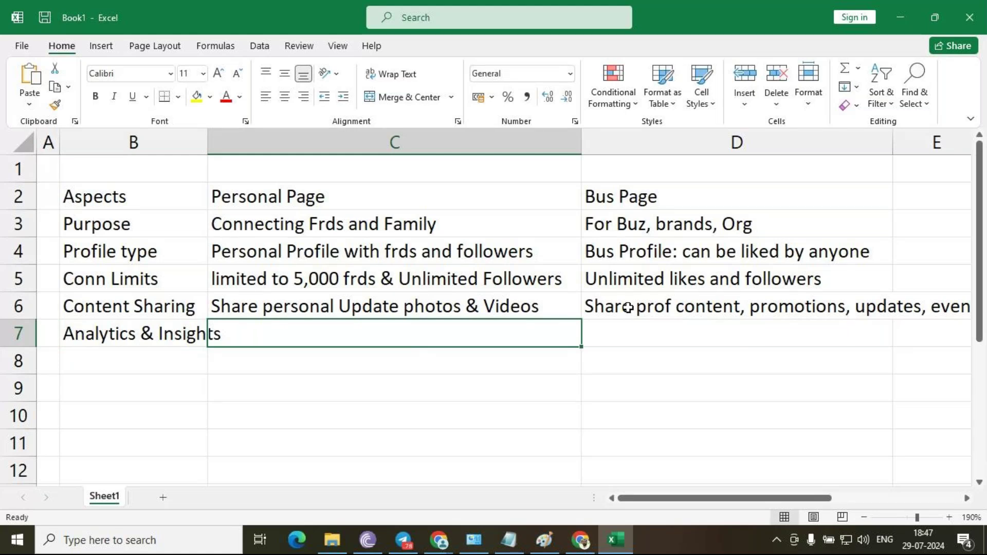
{"action": "type", "text": "Basic E"}
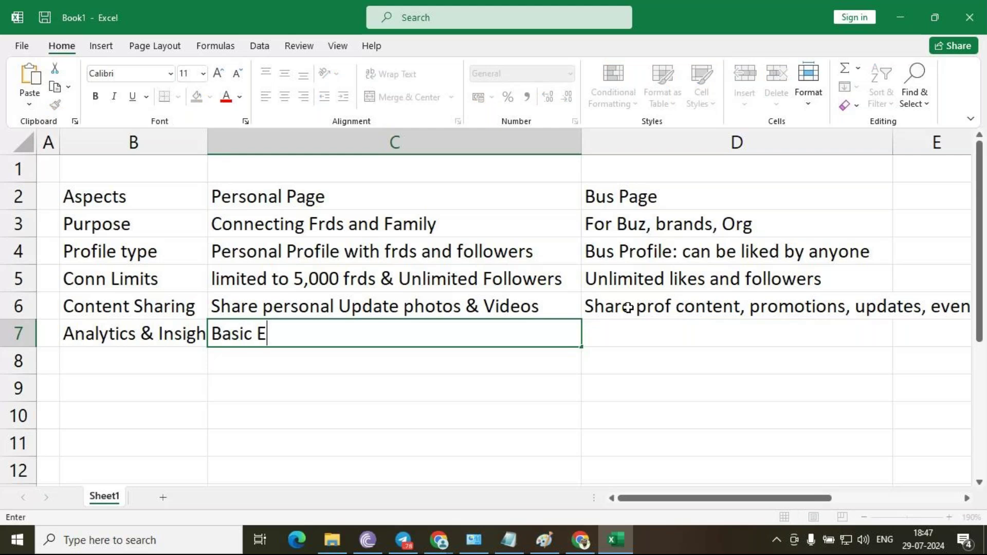
{"action": "type", "text": "ngageme"}
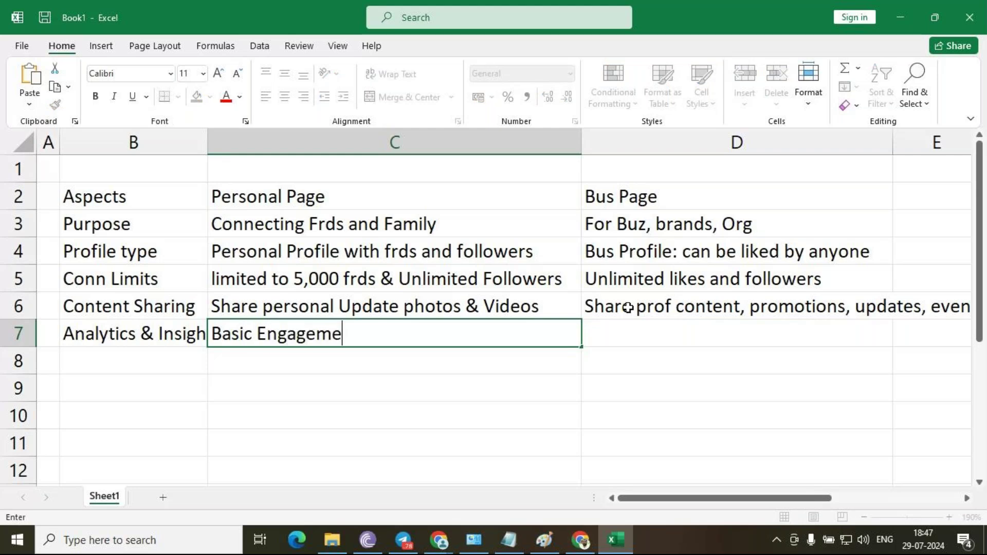
{"action": "type", "text": "nt metri"}
{"action": "key", "text": "BackSpace"}
{"action": "type", "text": "ics"}
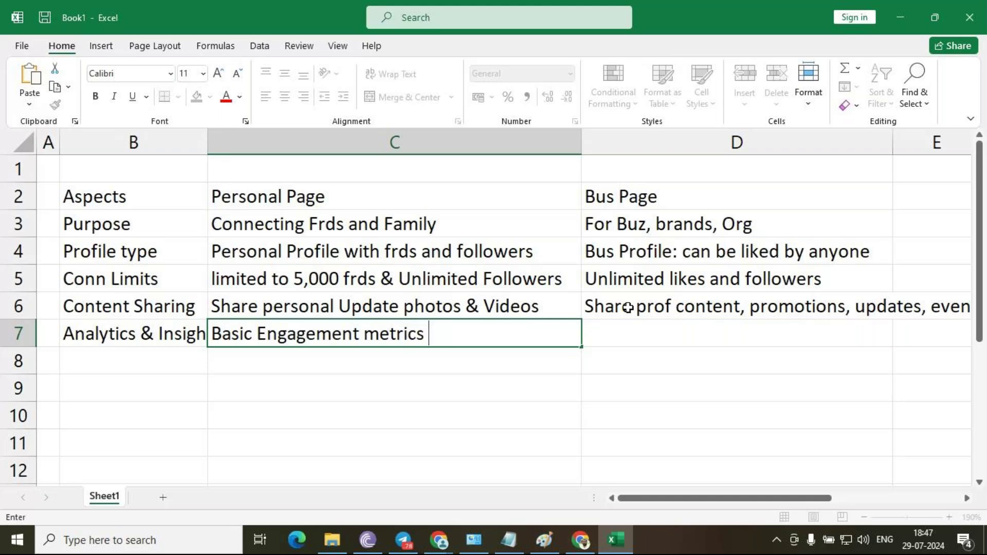
{"action": "type", "text": " Like commt sh"}
{"action": "key", "text": "BackSpace"}
{"action": "type", "text": "ares"}
{"action": "key", "text": "Tab"}
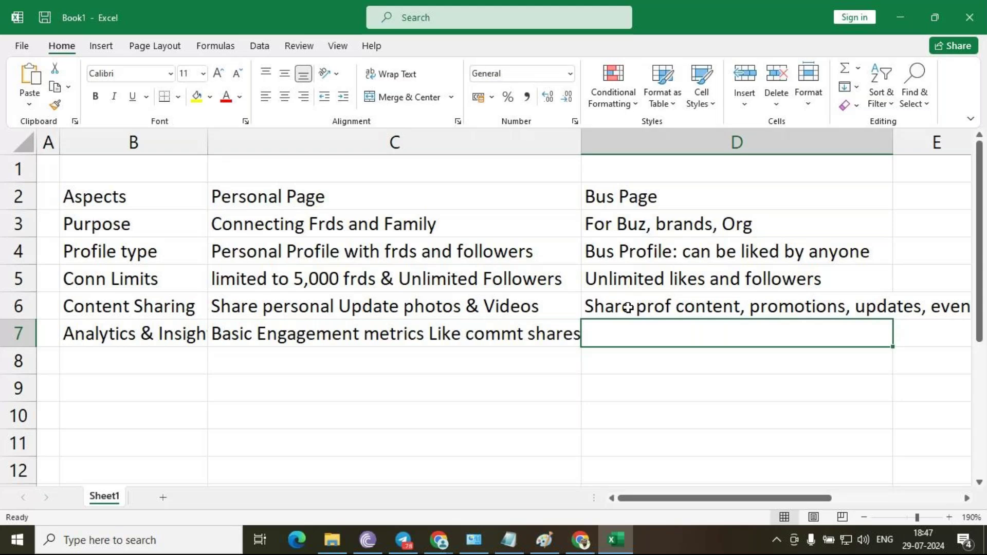
- Enter 'Comprehensive analytics' as the business-page analytics entry in D7
{"action": "type", "text": "C"}
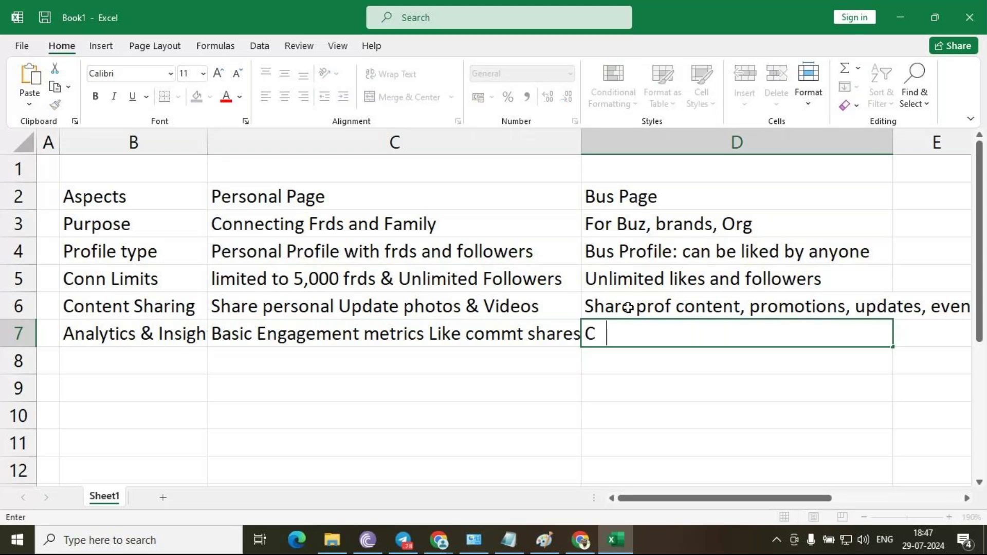
{"action": "key", "text": "BackSpace"}
{"action": "type", "text": "omprehensive "}
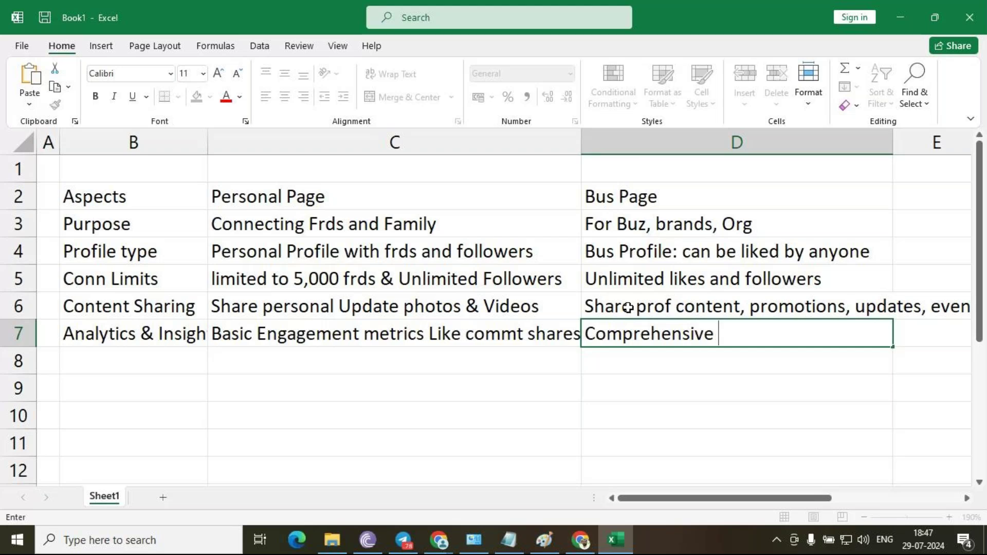
{"action": "type", "text": "analytics"}
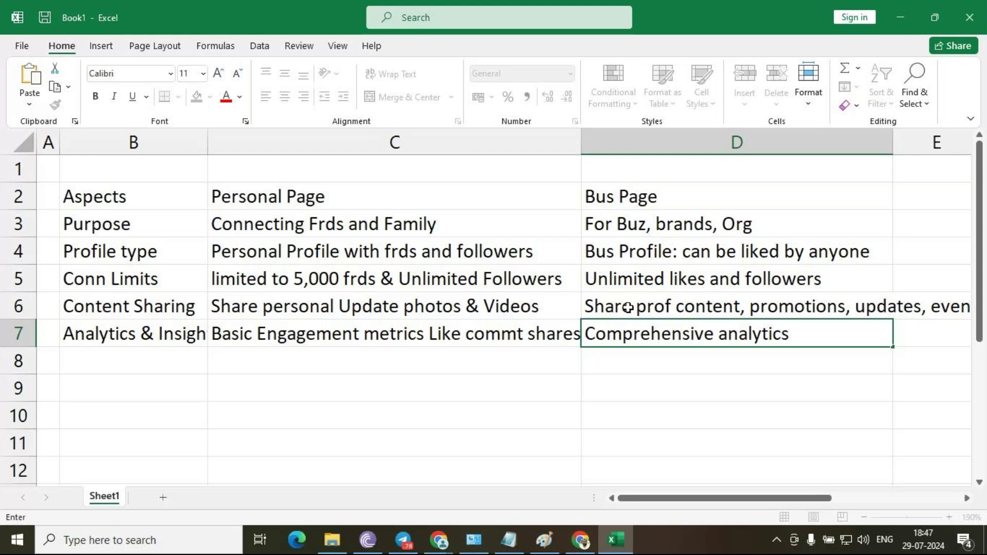
{"action": "key", "text": "Return"}
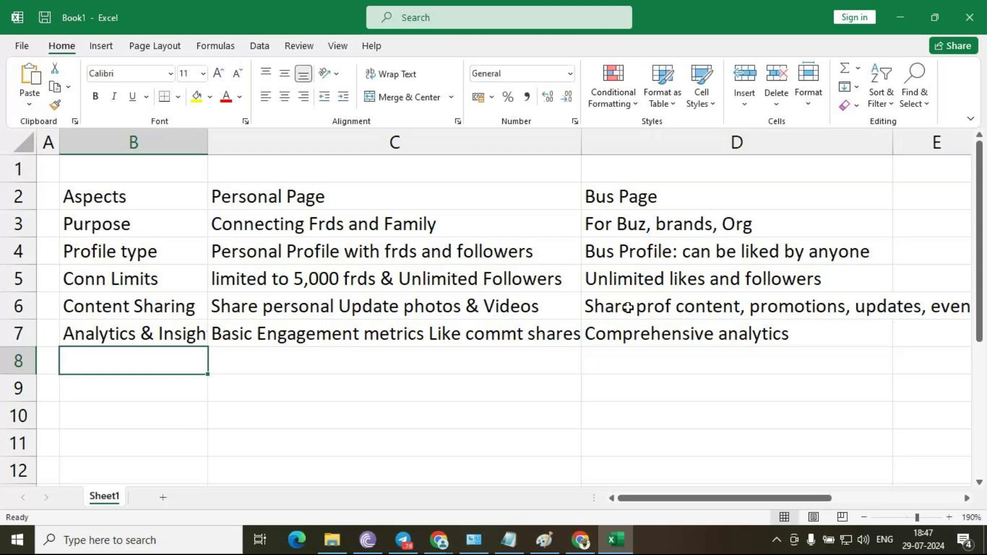
- Append '(Page Insights' to the business analytics entry in D7
{"action": "double_click", "coordinate": [842, 331]}
{"action": "type", "text": "("}
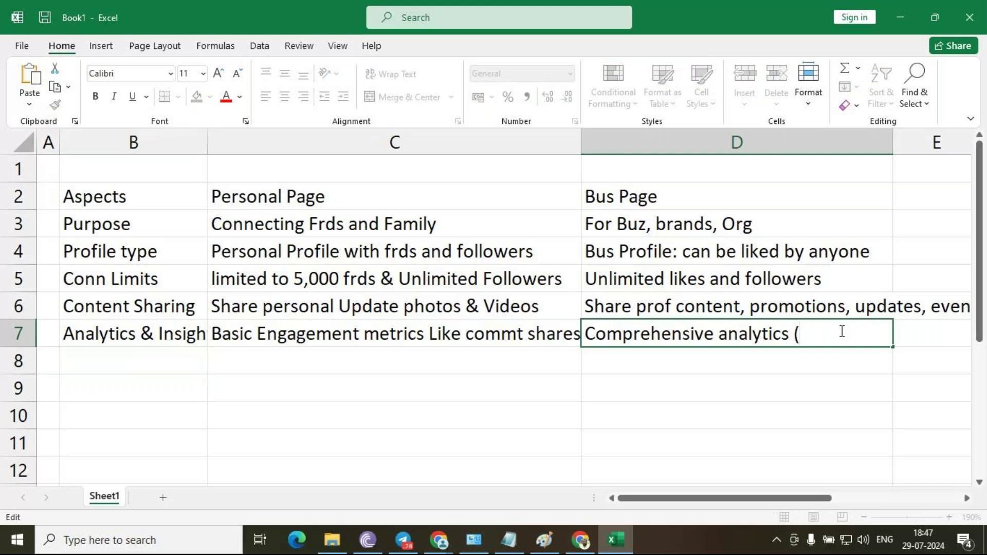
{"action": "type", "text": "Page Insiz"}
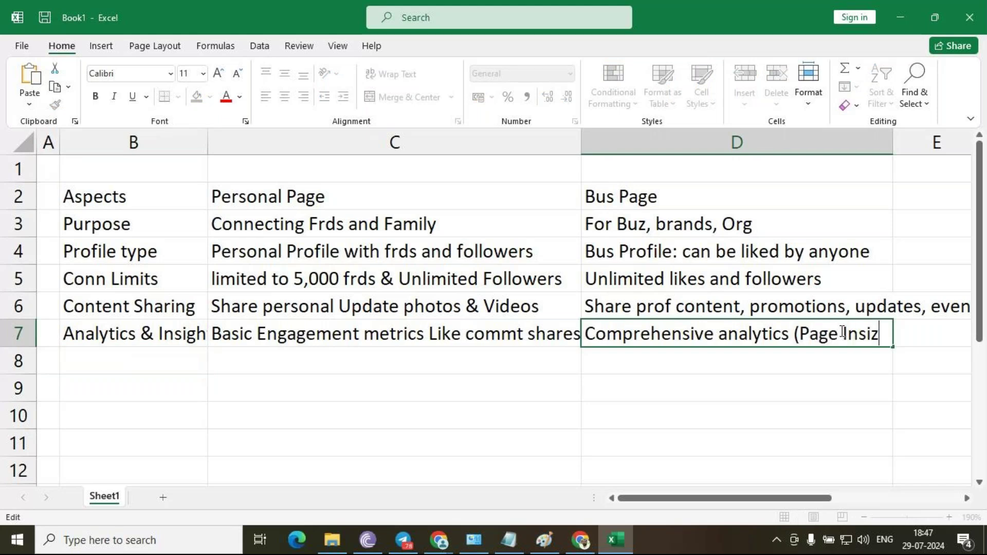
{"action": "key", "text": "BackSpace"}
{"action": "type", "text": "ghts"}
{"action": "key", "text": "Return"}
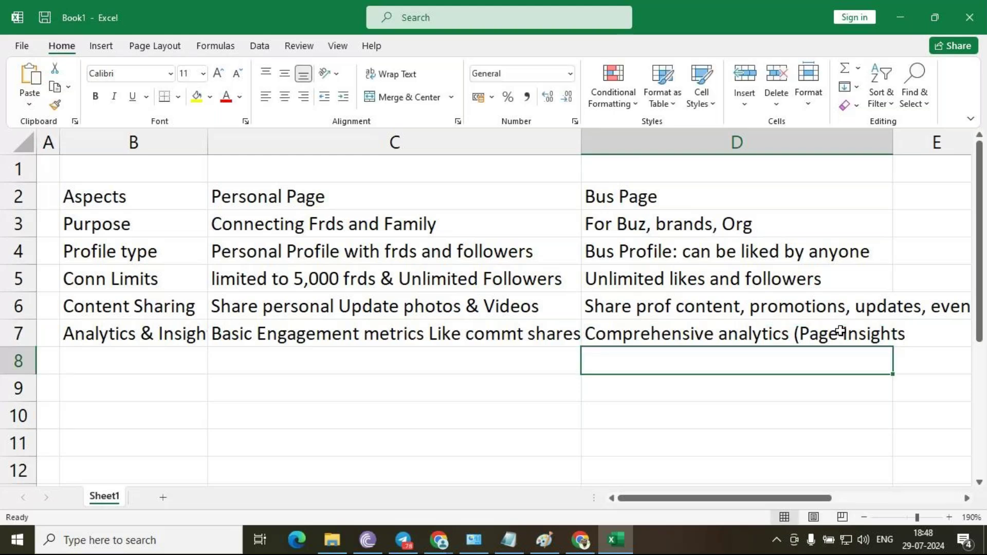
- Label row 8 'advertising Options' and enter 'Limited to boost posts' for personal pages
{"action": "scroll", "coordinate": [419, 333], "scroll_direction": "down", "scroll_amount": 1}
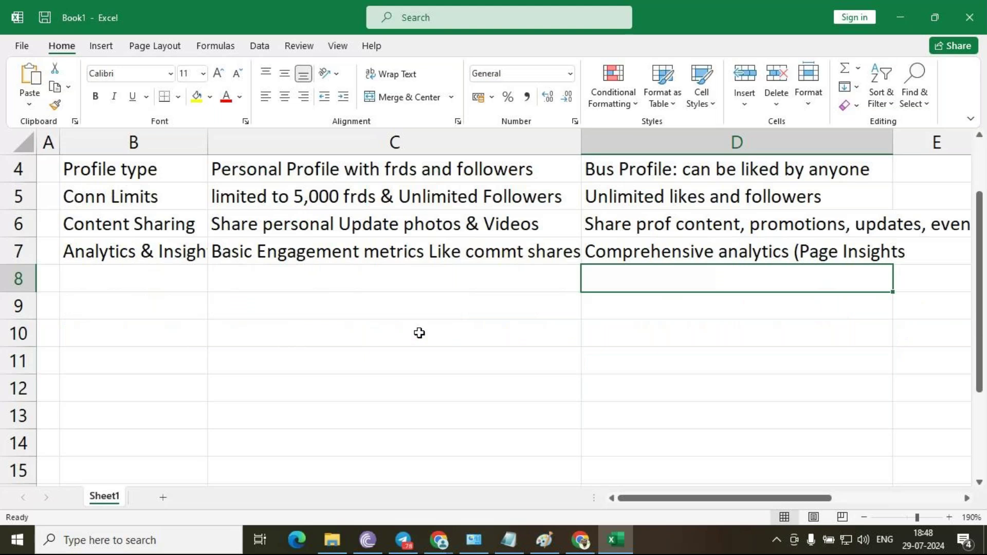
{"action": "left_click", "coordinate": [172, 276]}
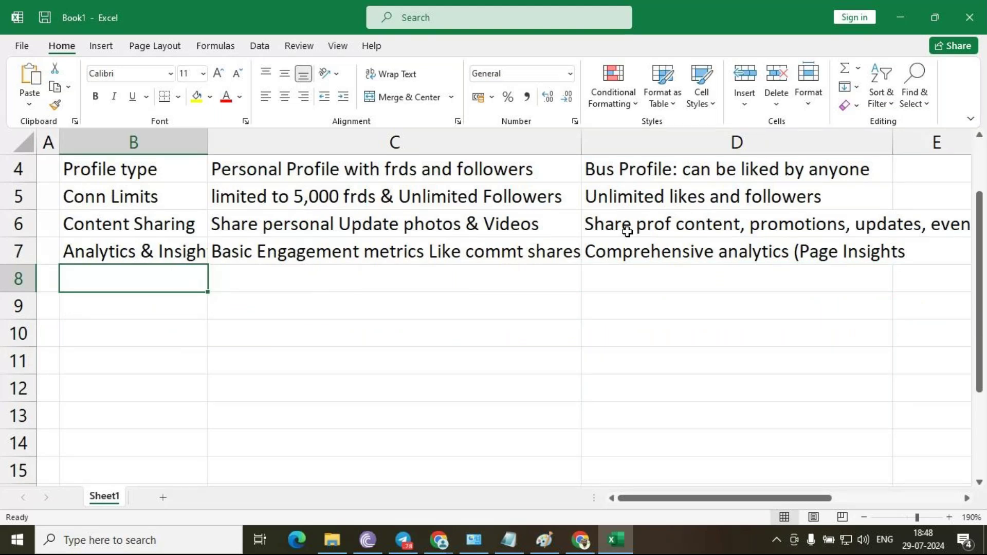
{"action": "type", "text": "advertis"}
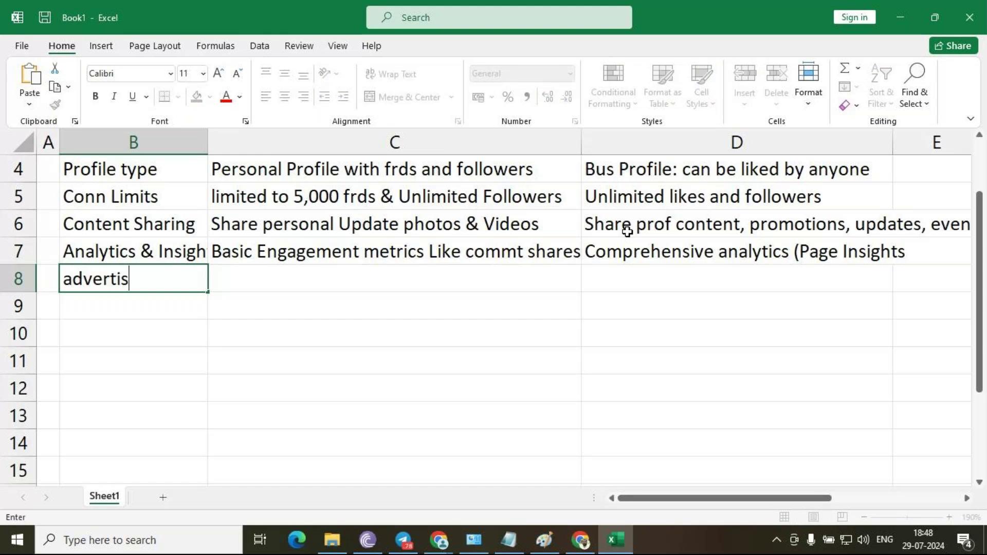
{"action": "type", "text": "ing OP"}
{"action": "type", "text": "ti"}
{"action": "key", "text": "BackSpace"}
{"action": "key", "text": "BackSpace"}
{"action": "key", "text": "BackSpace"}
{"action": "type", "text": "p"}
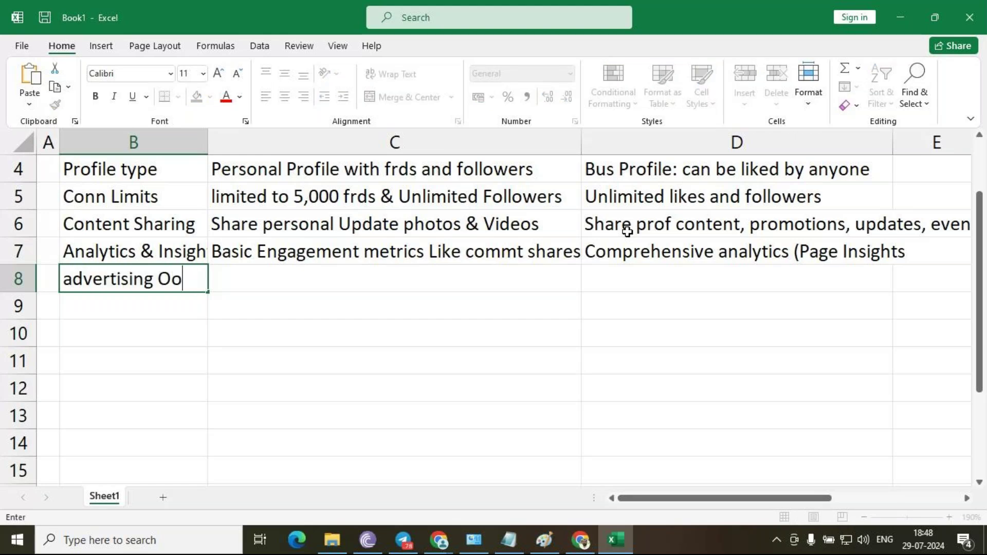
{"action": "type", "text": "tions"}
{"action": "key", "text": "Tab"}
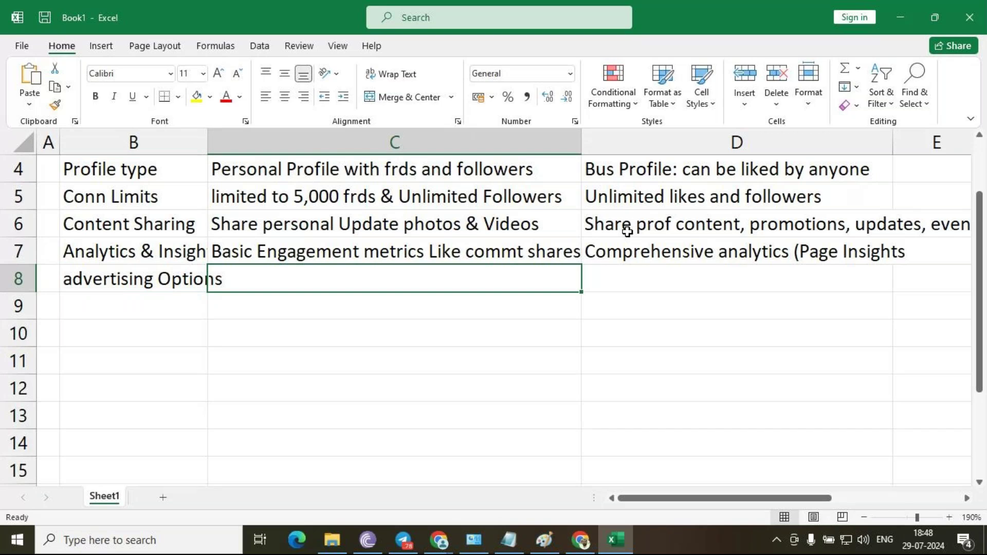
{"action": "type", "text": "Limite"}
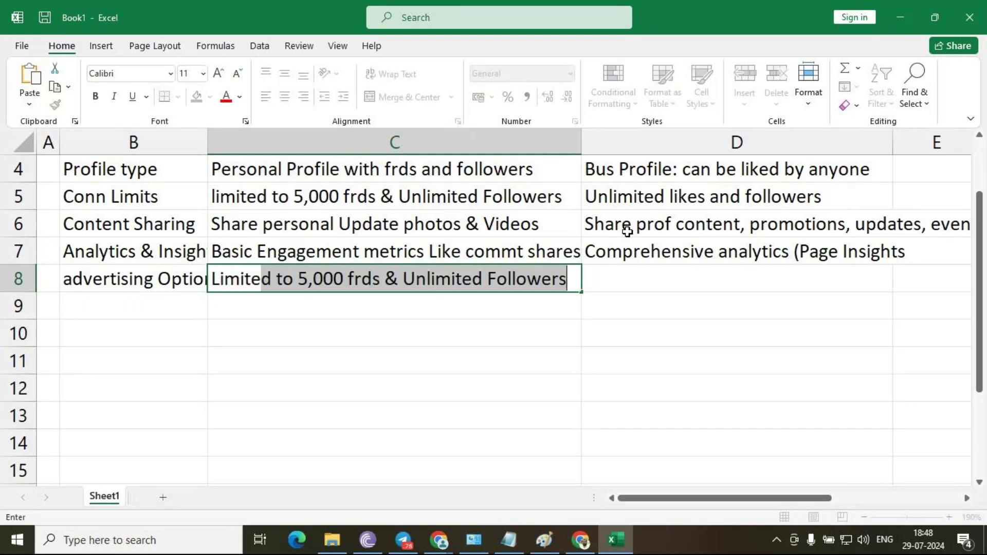
{"action": "type", "text": "d to boost "}
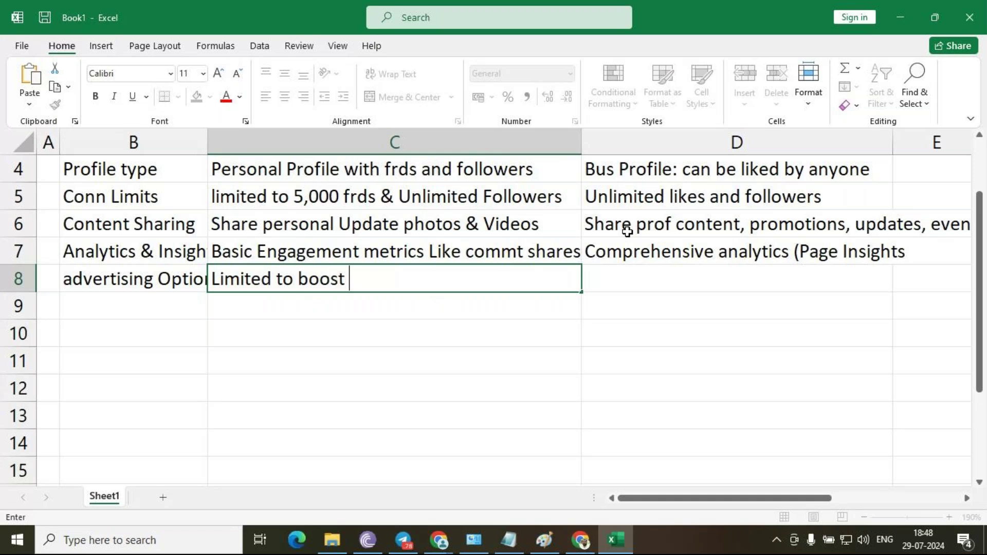
{"action": "type", "text": "posts"}
{"action": "key", "text": "Tab"}
- Enter 'Full access to FB ads Mgnt for creating and managing ad campaigns' for business pages
{"action": "type", "text": "Full acces"}
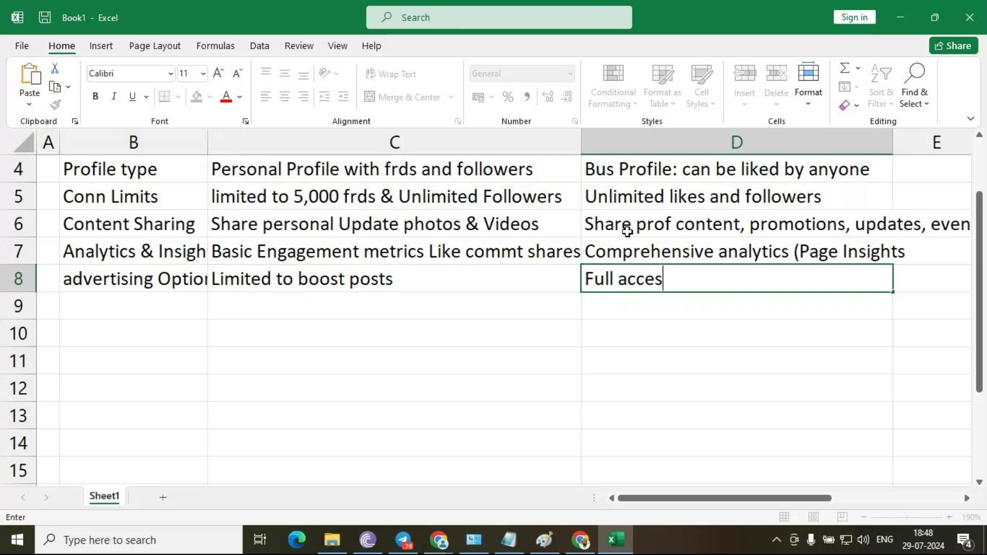
{"action": "type", "text": "s to FB ads "}
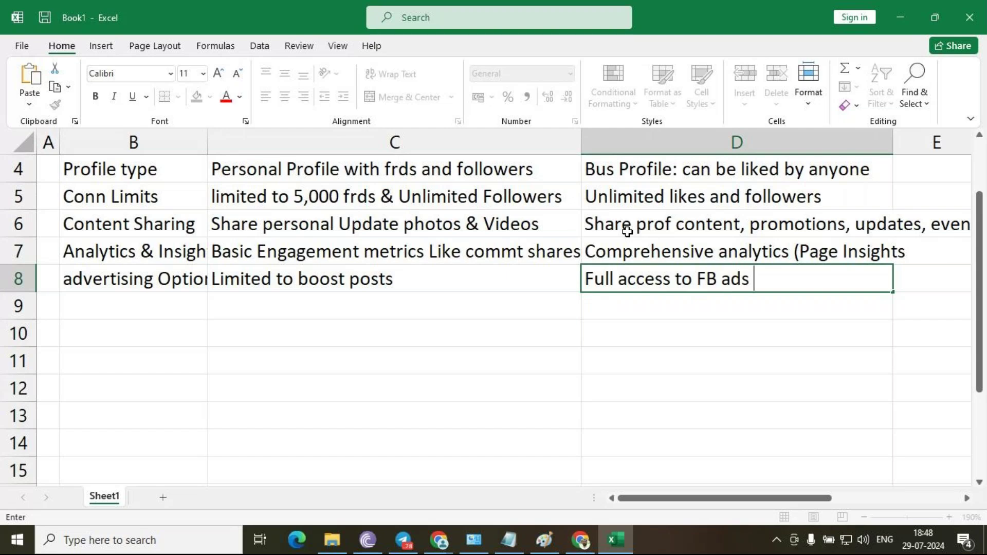
{"action": "type", "text": "Mgnt to"}
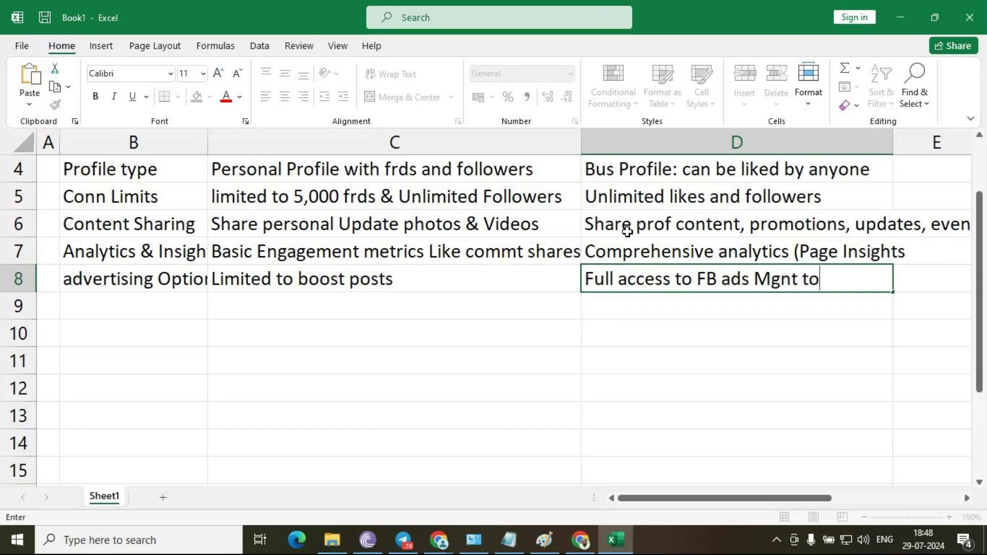
{"action": "key", "text": "BackSpace"}
{"action": "key", "text": "BackSpace"}
{"action": "type", "text": "for creating and"}
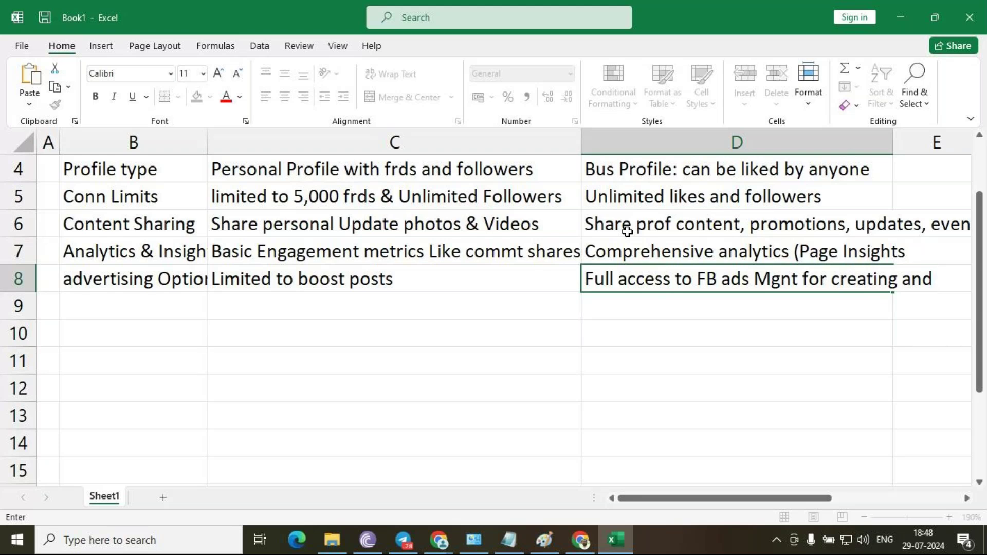
{"action": "type", "text": "mana"}
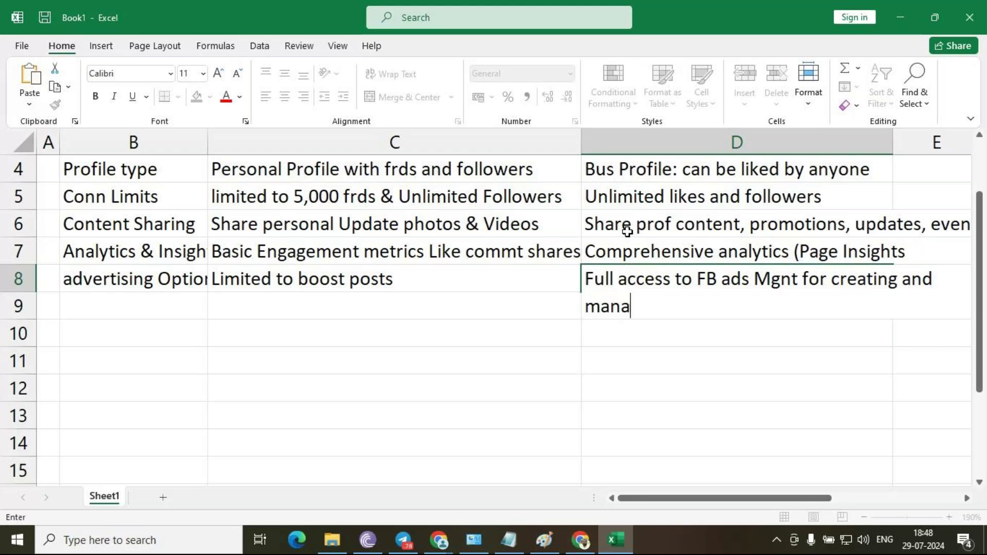
{"action": "type", "text": "ging "}
{"action": "type", "text": "ads"}
{"action": "key", "text": "BackSpace"}
{"action": "type", "text": "camp"}
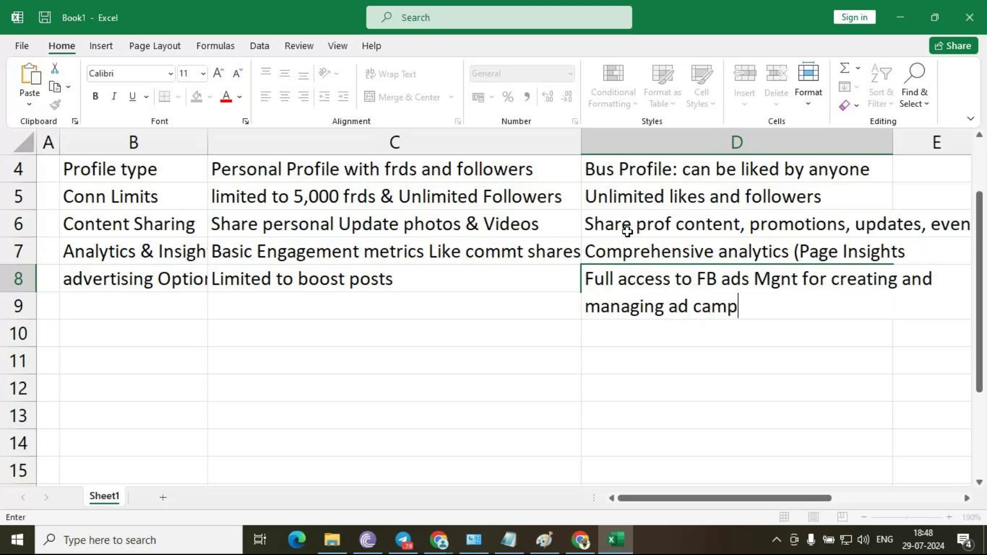
{"action": "type", "text": "aign"}
{"action": "type", "text": "s"}
{"action": "key", "text": "Return"}
- Add row 9 'Custom tabs': 'Not available' for personal pages, 'Shop, Services, events' for business pages
{"action": "type", "text": "Cust"}
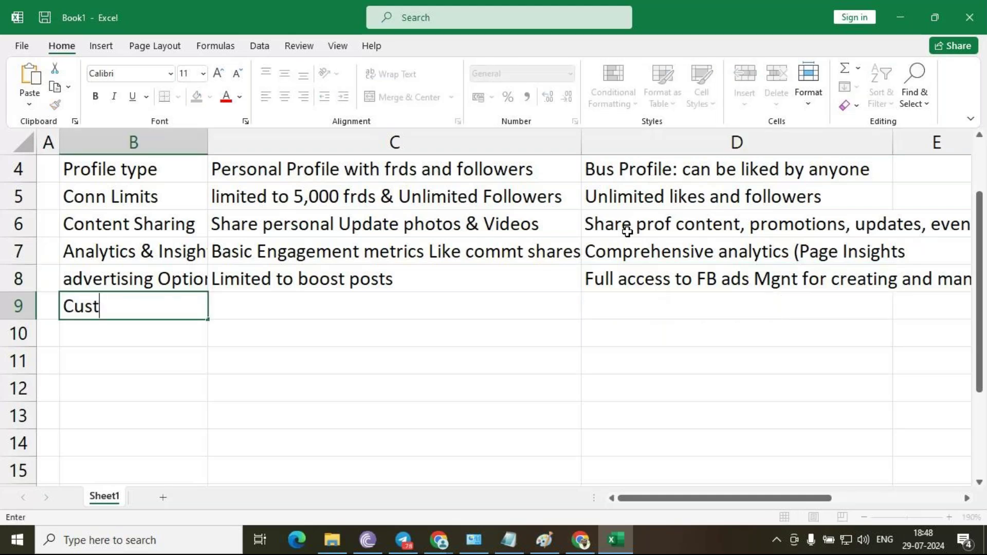
{"action": "type", "text": "om ta"}
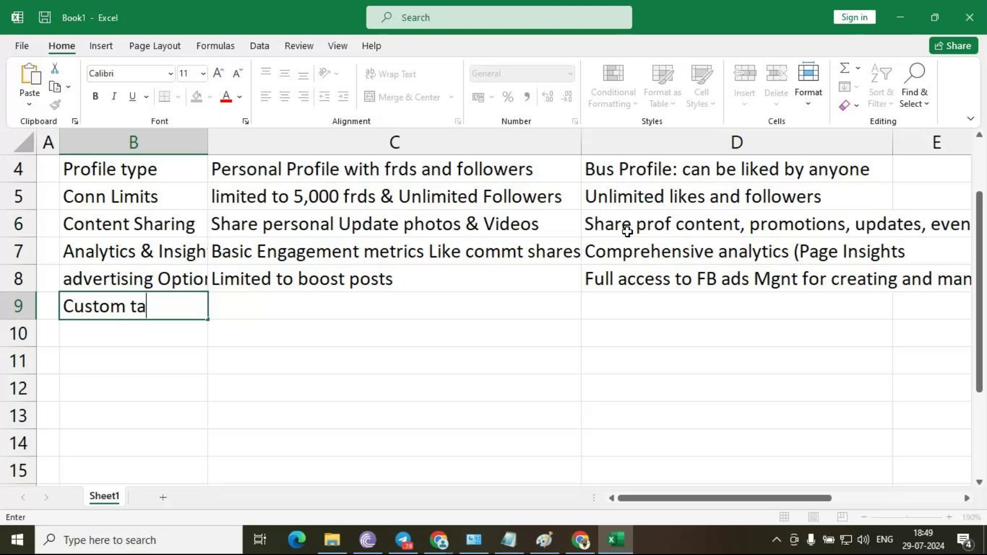
{"action": "type", "text": "bs"}
{"action": "key", "text": "Tab"}
{"action": "type", "text": "Not av"}
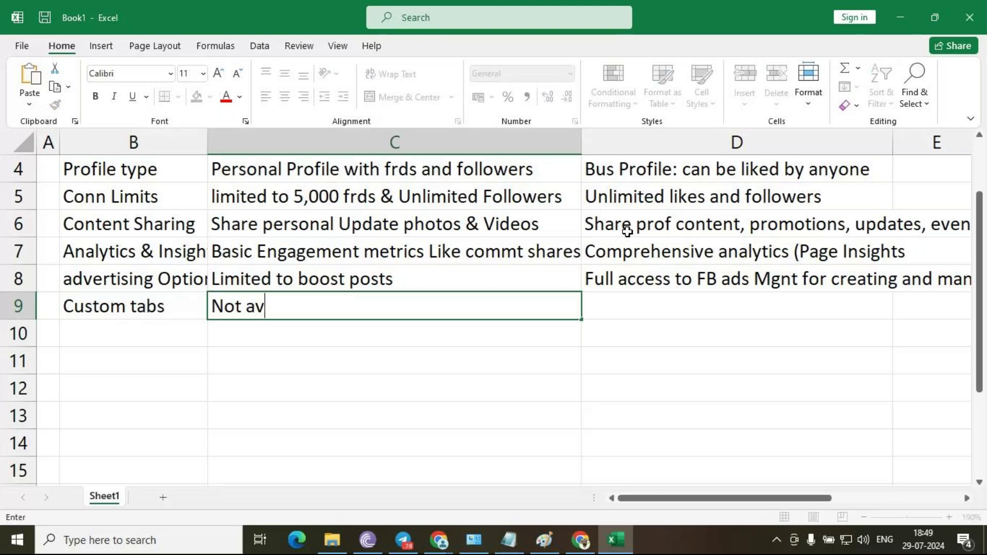
{"action": "type", "text": "ailabl"}
{"action": "key", "text": "Tab"}
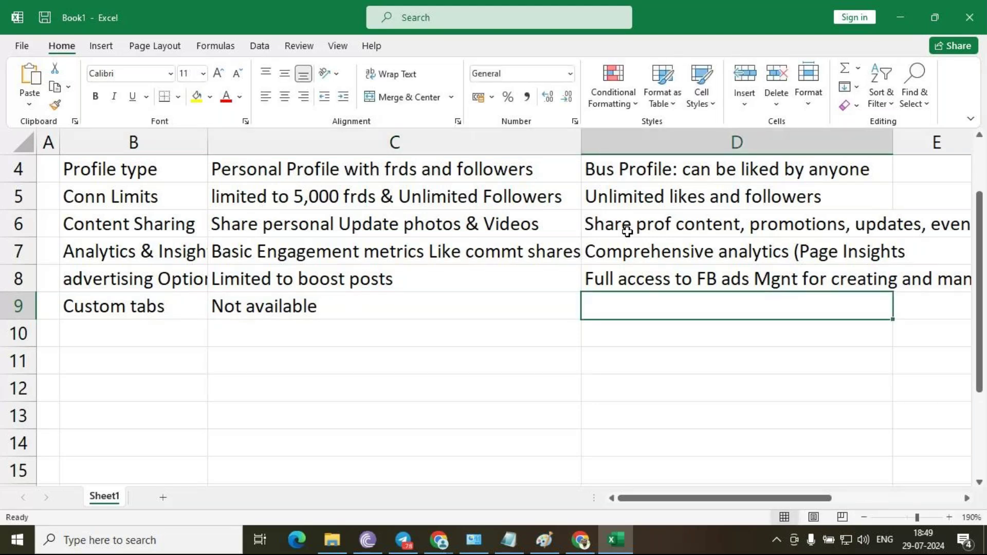
{"action": "type", "text": "Shop"}
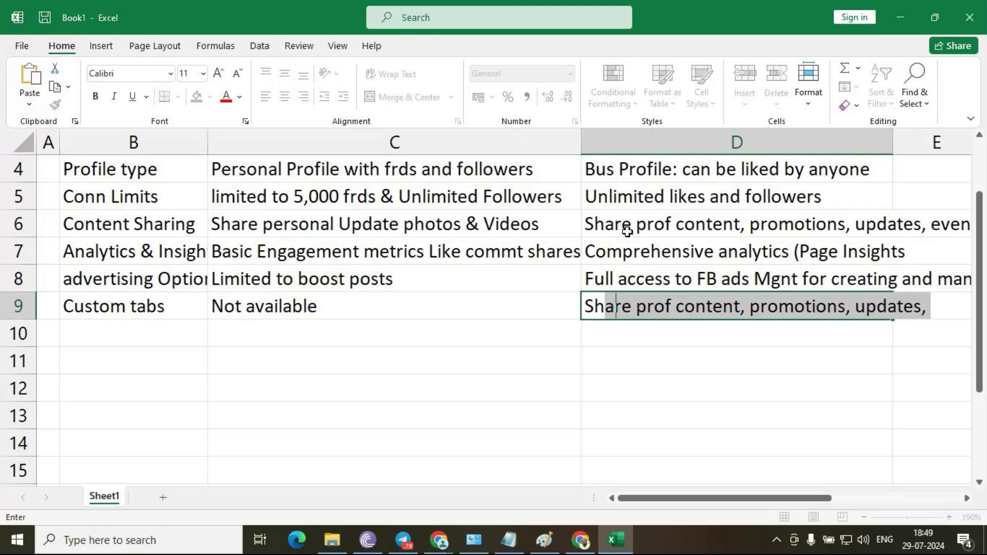
{"action": "type", "text": ", Se"}
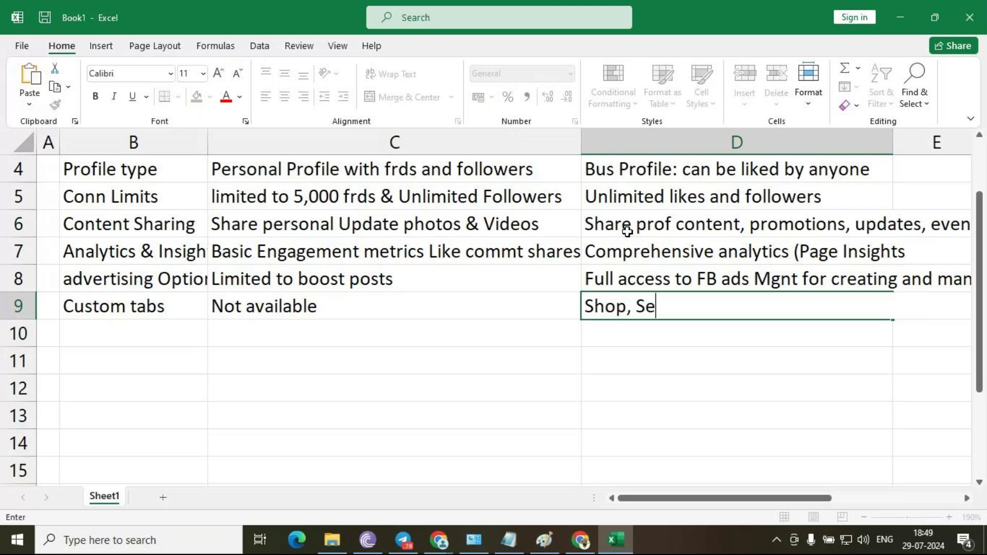
{"action": "type", "text": "rvices"}
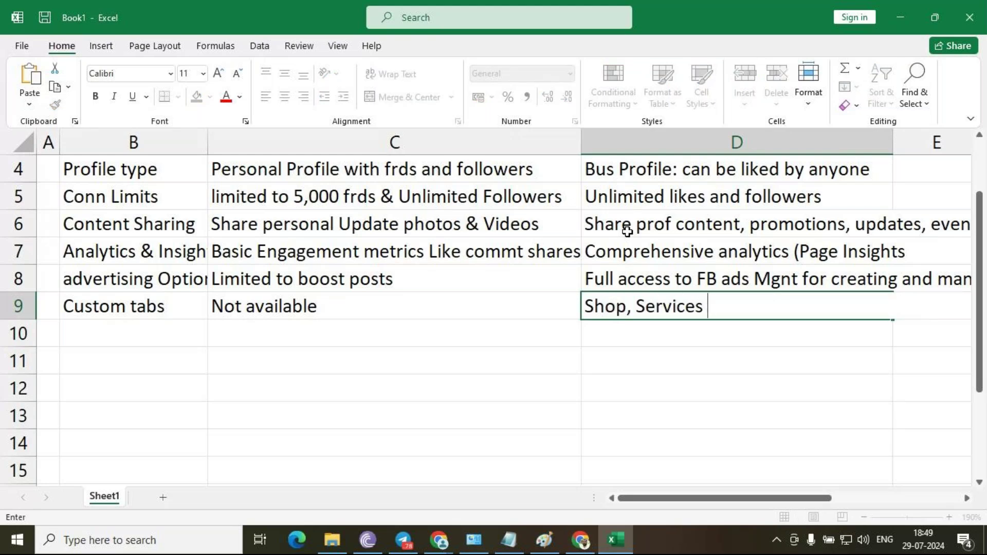
{"action": "type", "text": ", eve"}
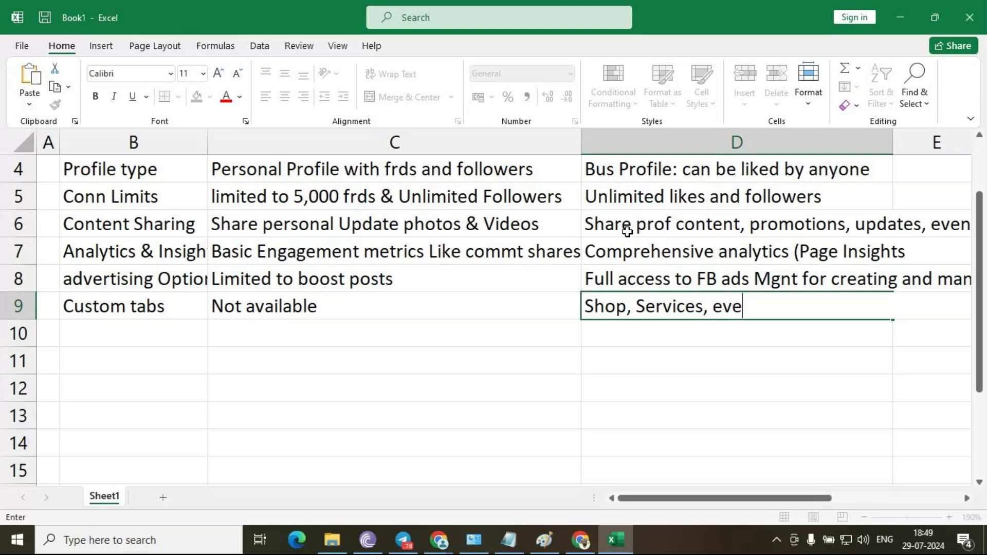
{"action": "type", "text": "nts"}
{"action": "key", "text": "Return"}
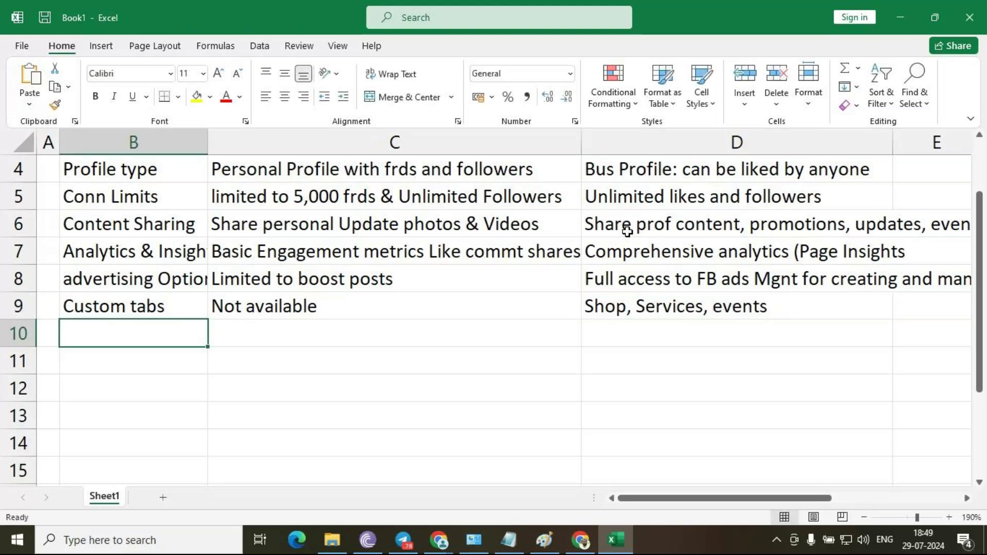
- Label row 10 'page Roles' and enter 'Managed by individuals' for personal pages
{"action": "key", "text": "F2"}
{"action": "type", "text": "page Roles"}
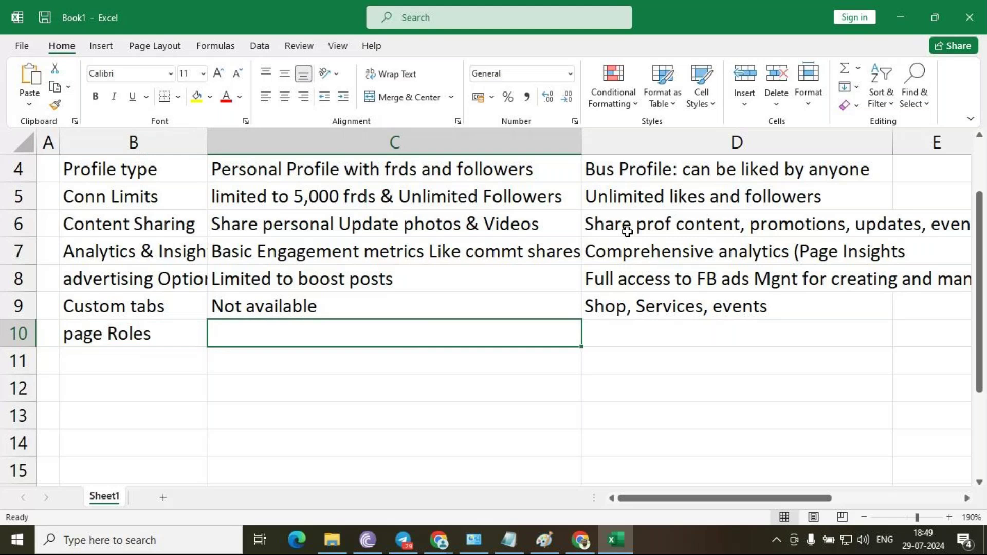
{"action": "type", "text": "m"}
{"action": "key", "text": "BackSpace"}
{"action": "type", "text": "Mana"}
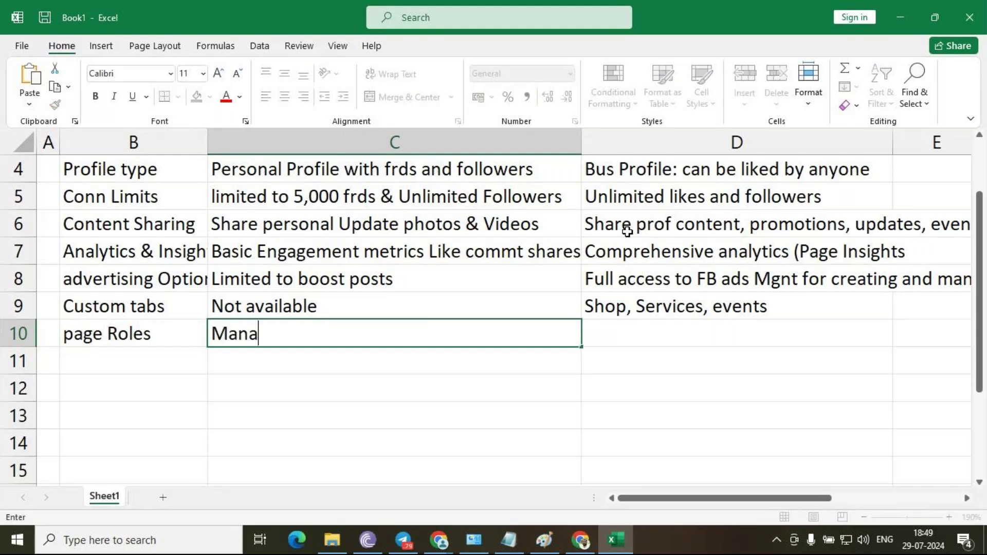
{"action": "type", "text": "ged by indivi"}
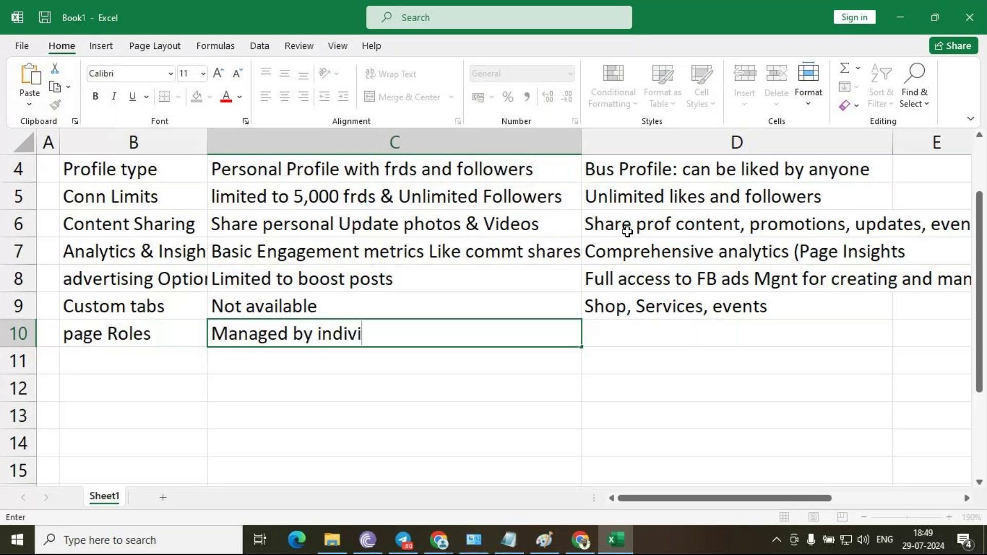
{"action": "type", "text": "duals"}
{"action": "key", "text": "Tab"}
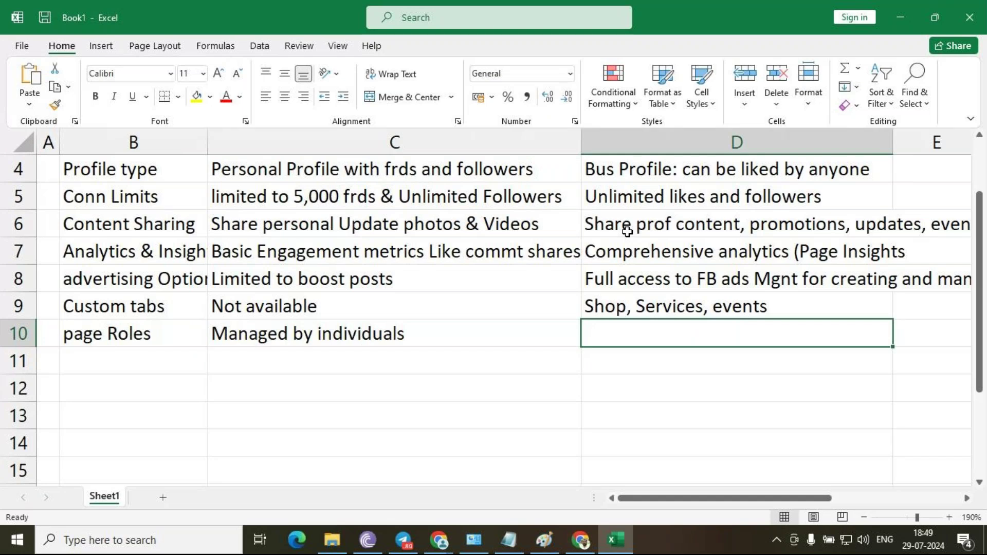
- Enter 'Multiple Admin roles with different levels of access (Admin, Editor, Moderator, etc' and label row 11 SEO
{"action": "type", "text": "Multiple"}
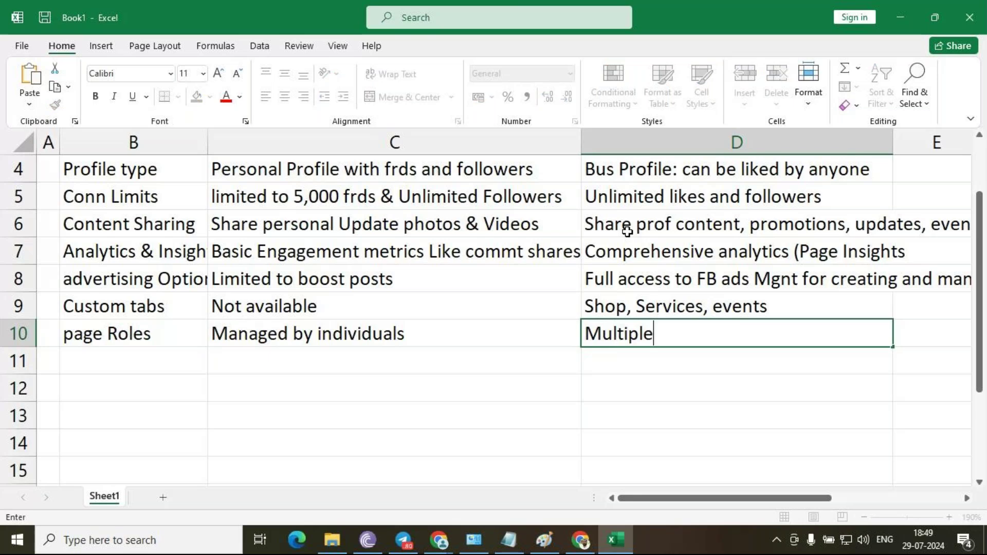
{"action": "type", "text": " Admin roles "}
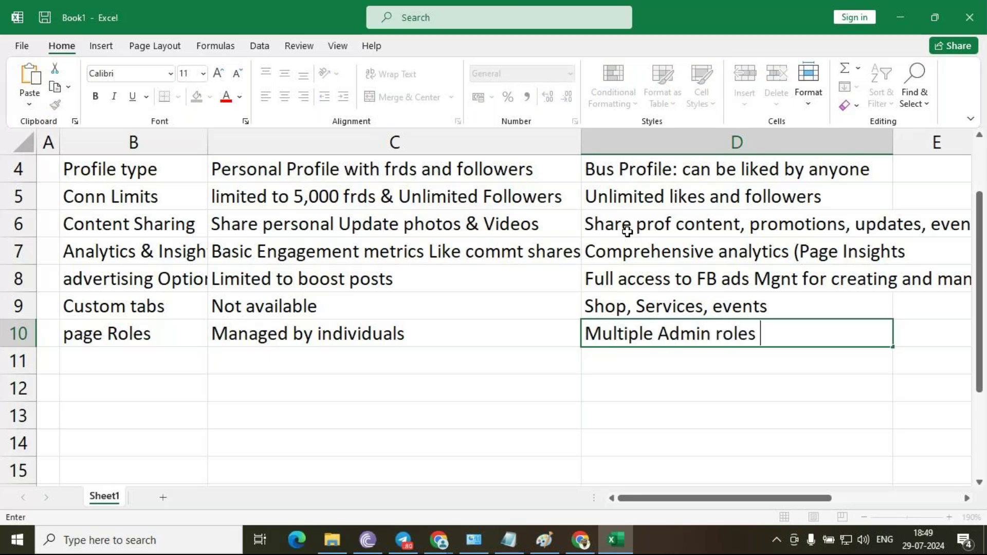
{"action": "type", "text": "with diff"}
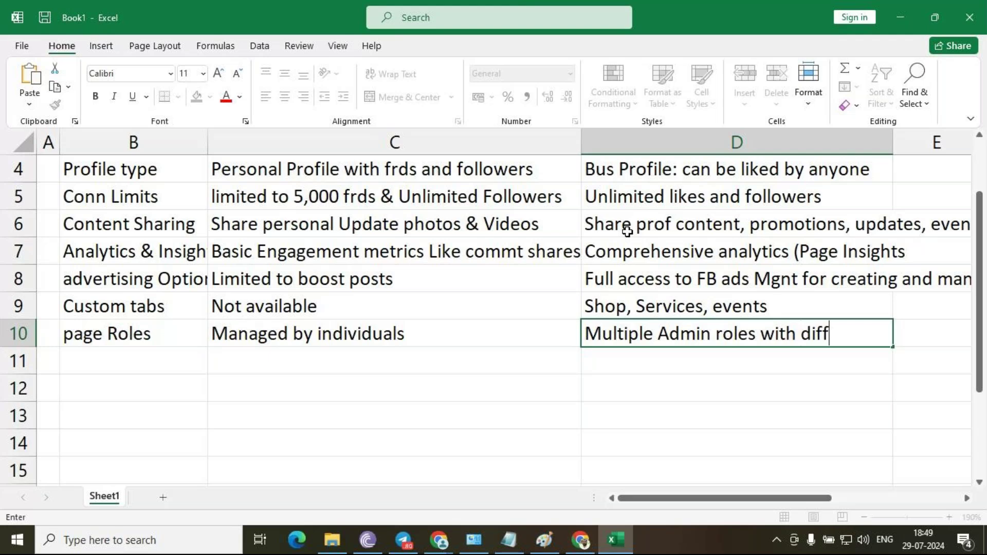
{"action": "type", "text": "erent leve"}
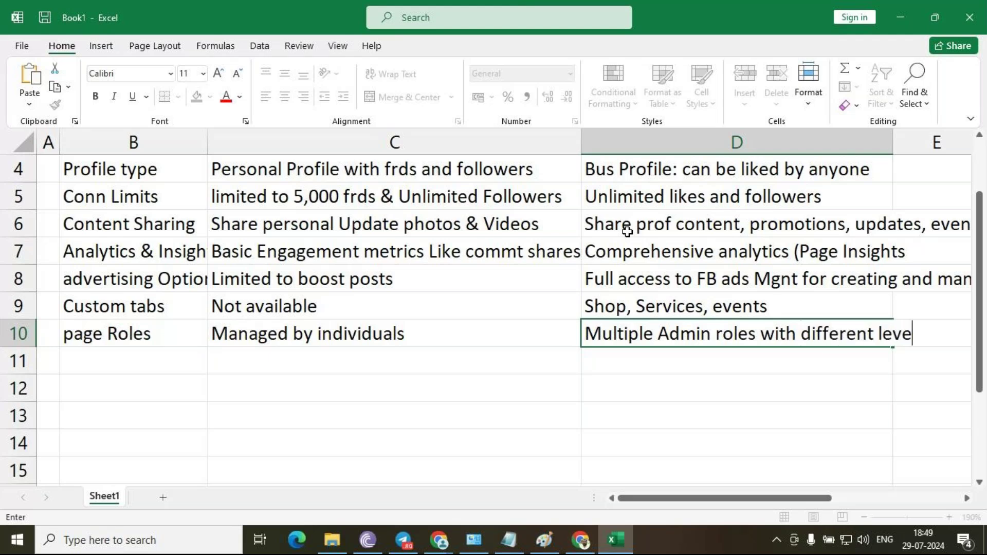
{"action": "type", "text": "ls of access (Ad"}
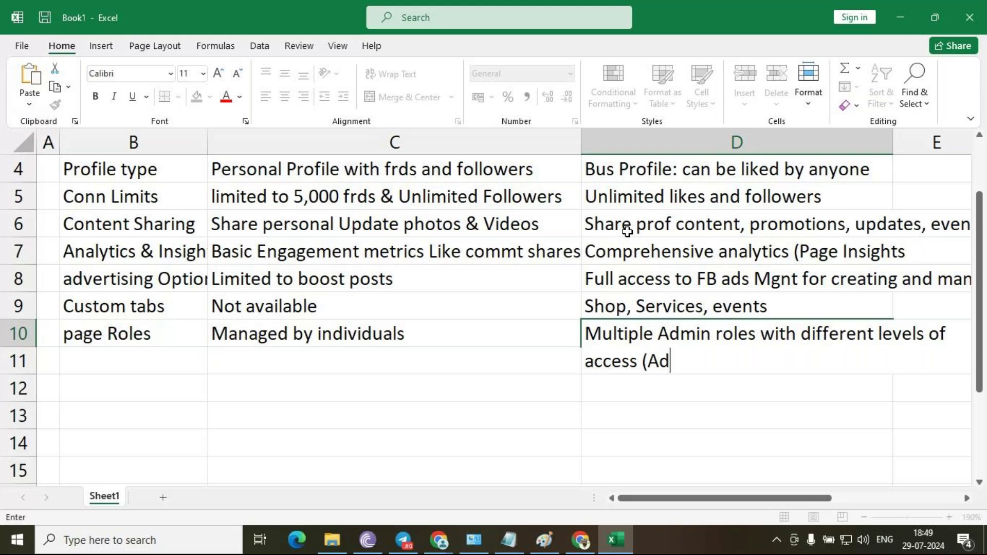
{"action": "type", "text": "min, Editor, Modera"}
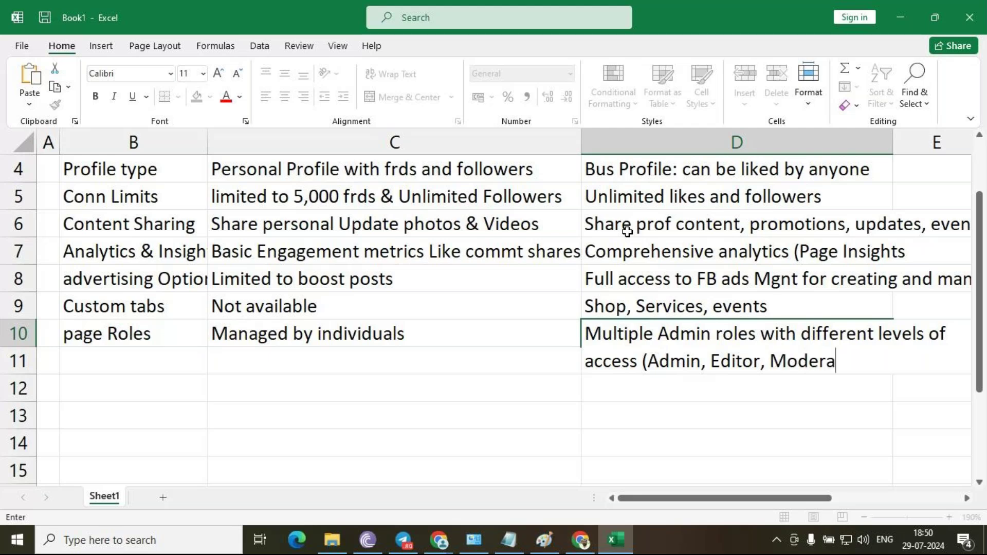
{"action": "type", "text": "tor, etcc"}
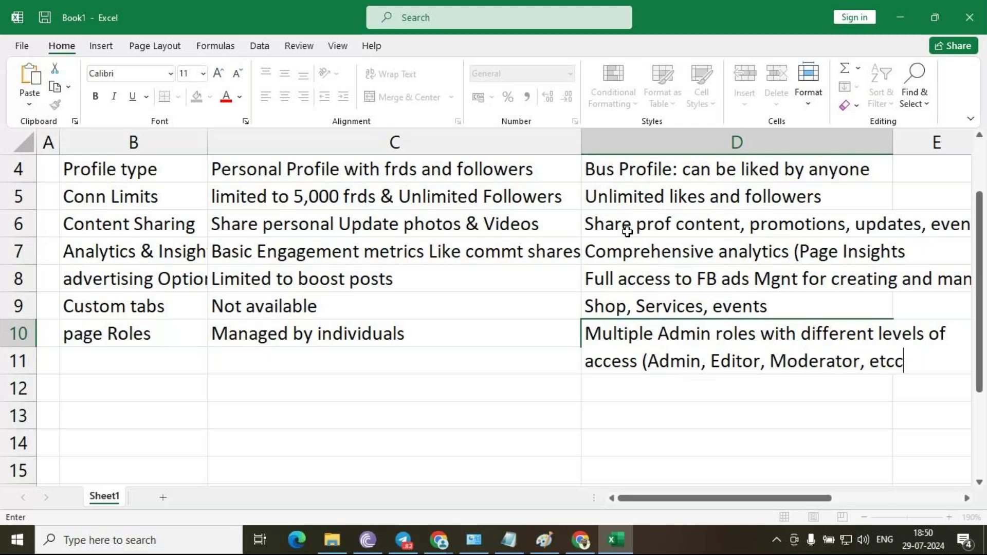
{"action": "key", "text": "Return"}
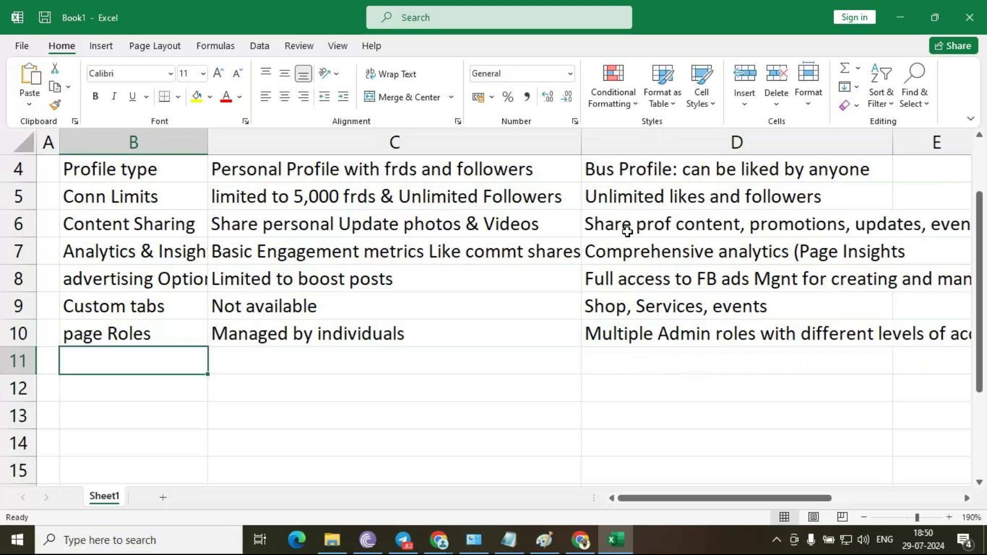
{"action": "type", "text": "SEO"}
{"action": "key", "text": "Tab"}
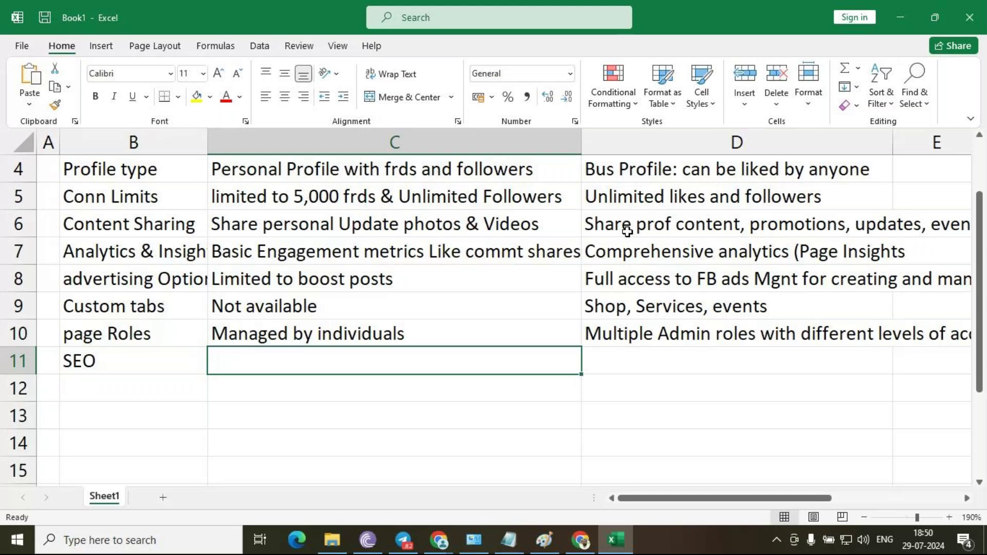
- Enter 'Personal Msgs from friends and followers' in C11 and 'Optimized for SE to imp discoverability' in D11
{"action": "type", "text": "P"}
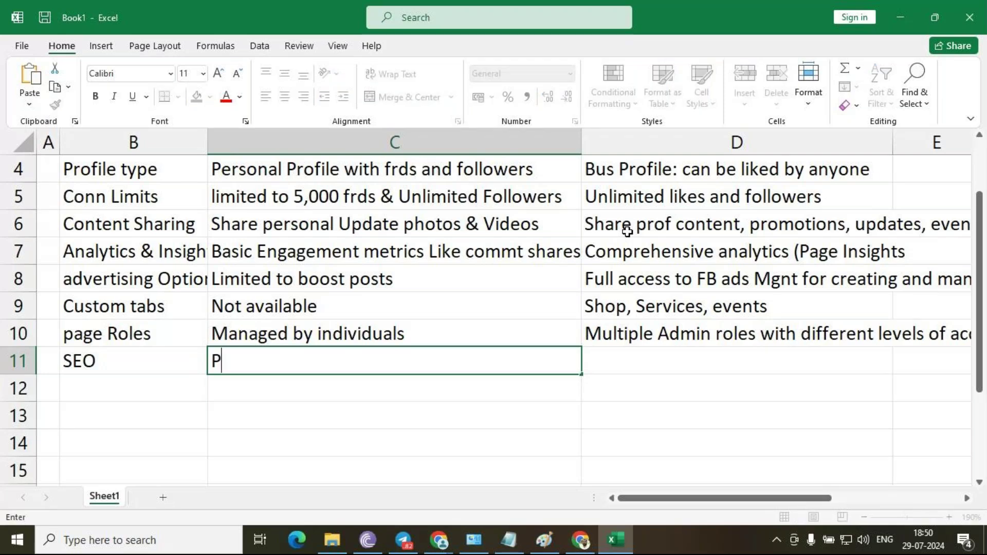
{"action": "type", "text": "ersonal M"}
{"action": "key", "text": "BackSpace"}
{"action": "type", "text": "sgs"}
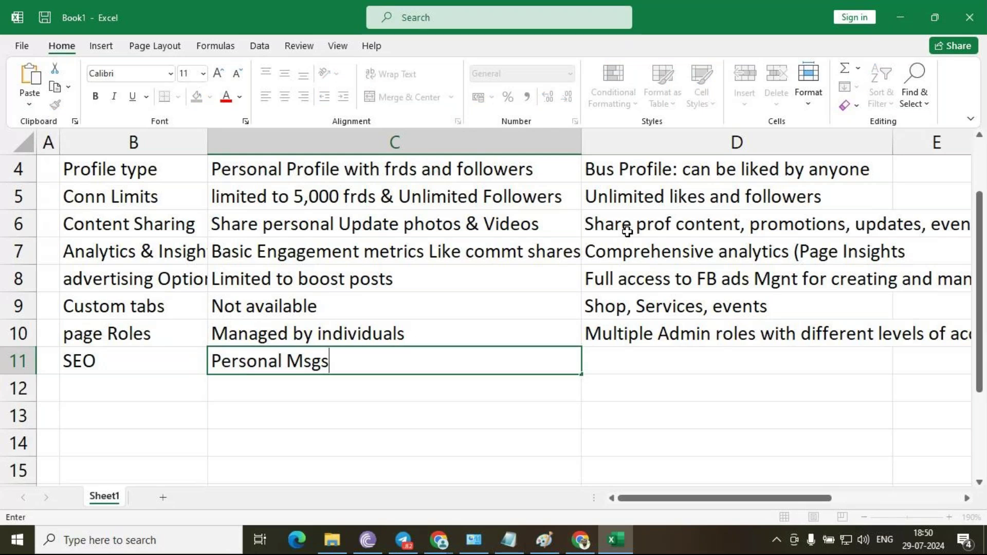
{"action": "type", "text": " from fri"}
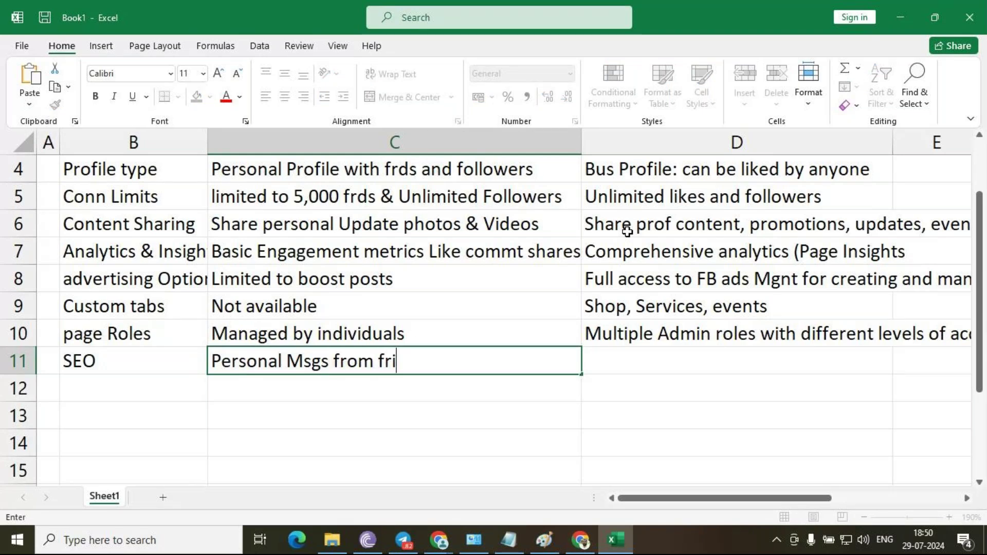
{"action": "type", "text": "ends and foll"}
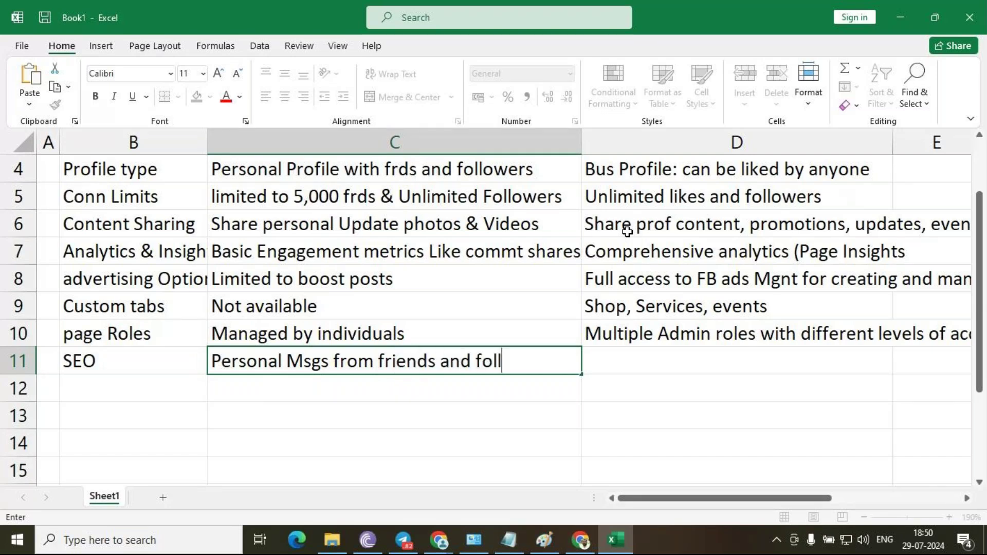
{"action": "type", "text": "owers"}
{"action": "key", "text": "ctrl+Return"}
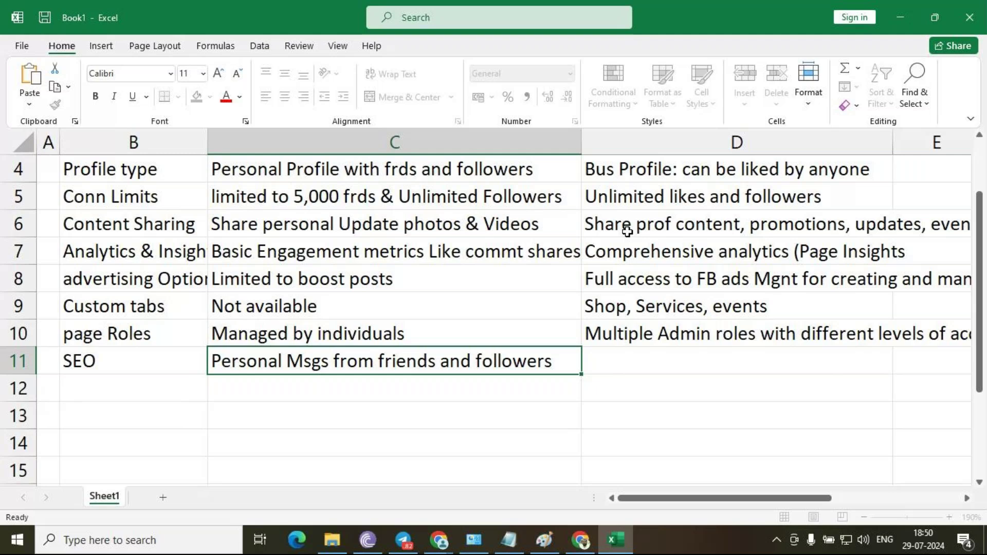
{"action": "key", "text": "Tab"}
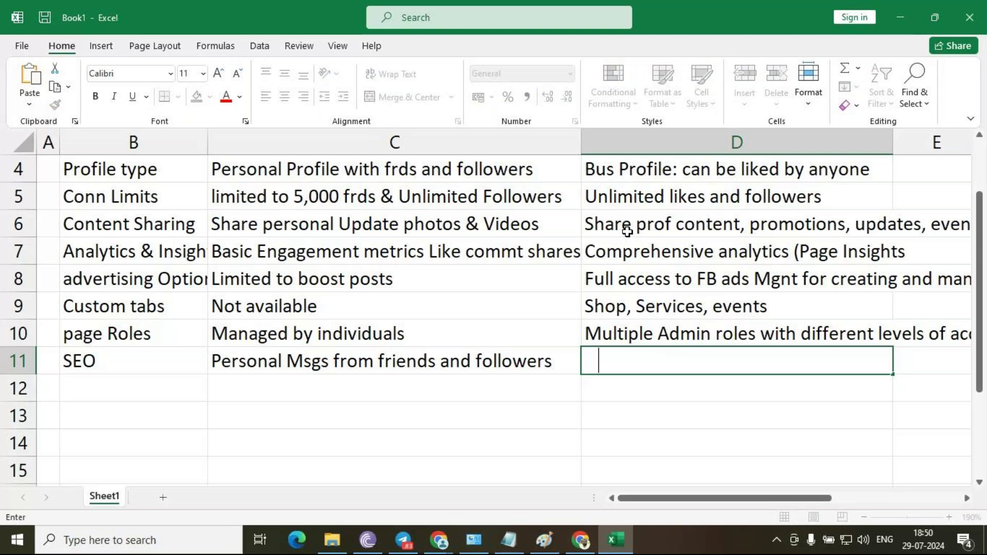
{"action": "type", "text": "Optimi"}
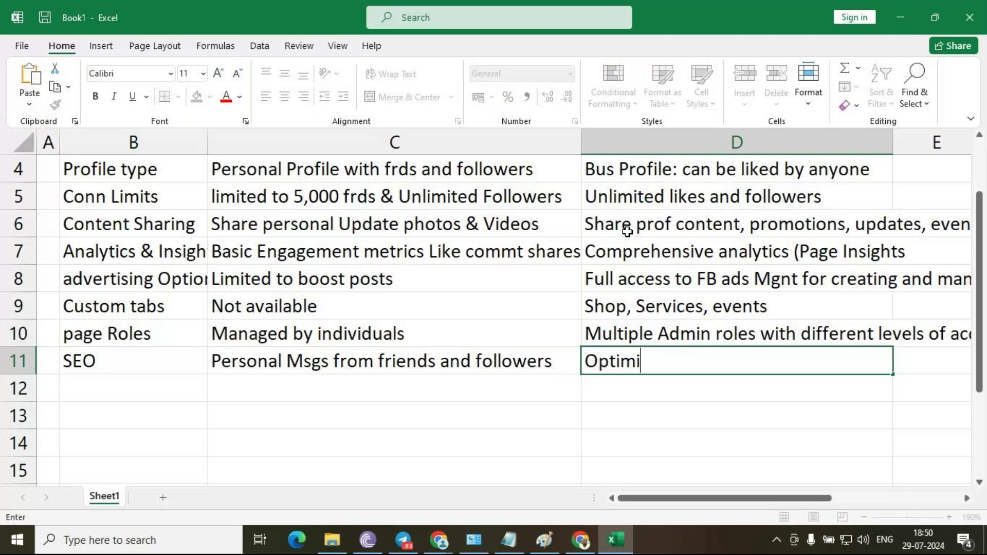
{"action": "type", "text": "zed for"}
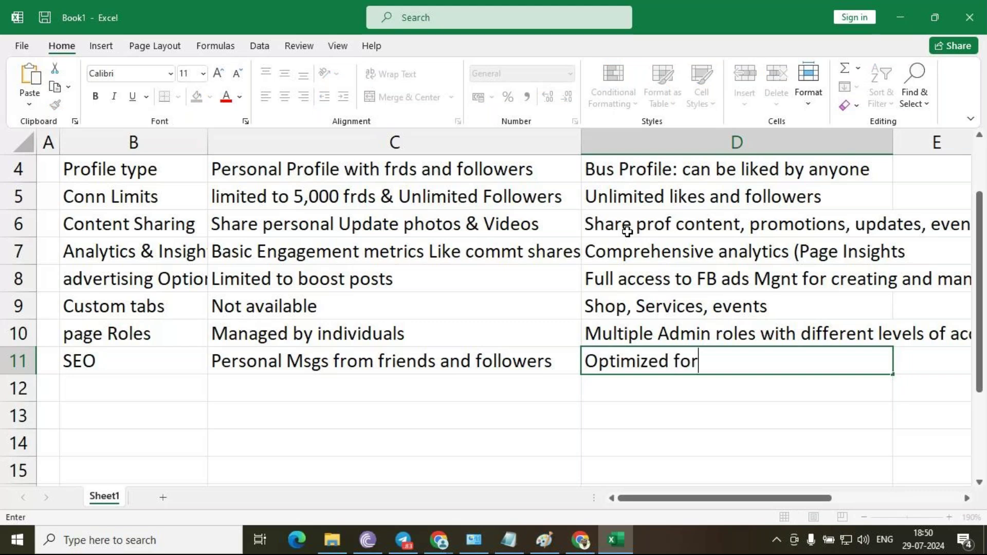
{"action": "type", "text": " SE to imp"}
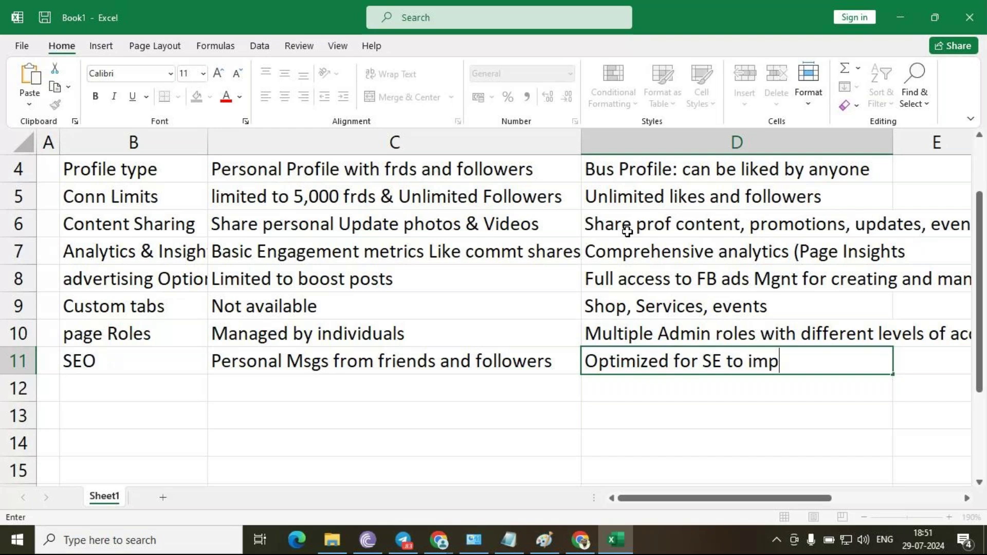
{"action": "type", "text": " discoverabil"}
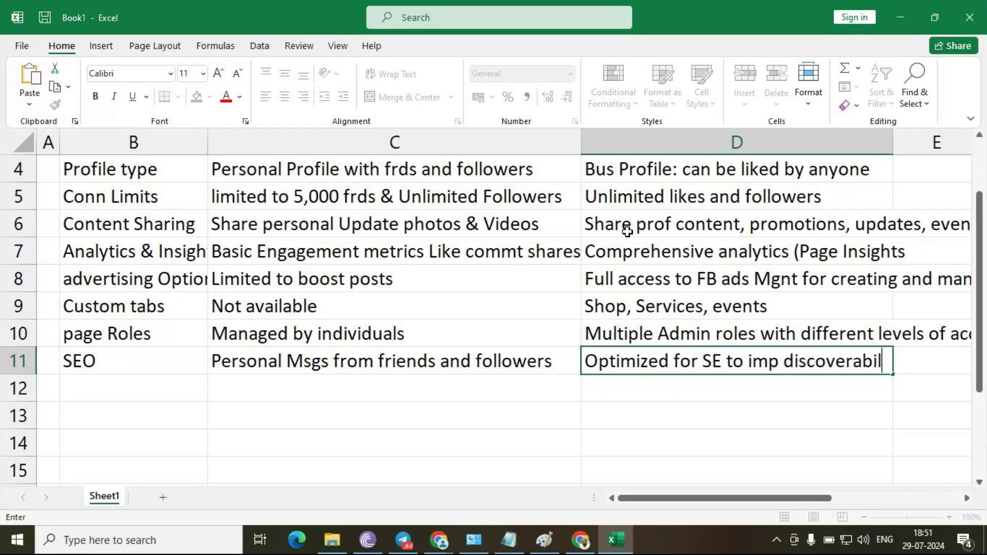
{"action": "type", "text": "ity"}
{"action": "key", "text": "Return"}
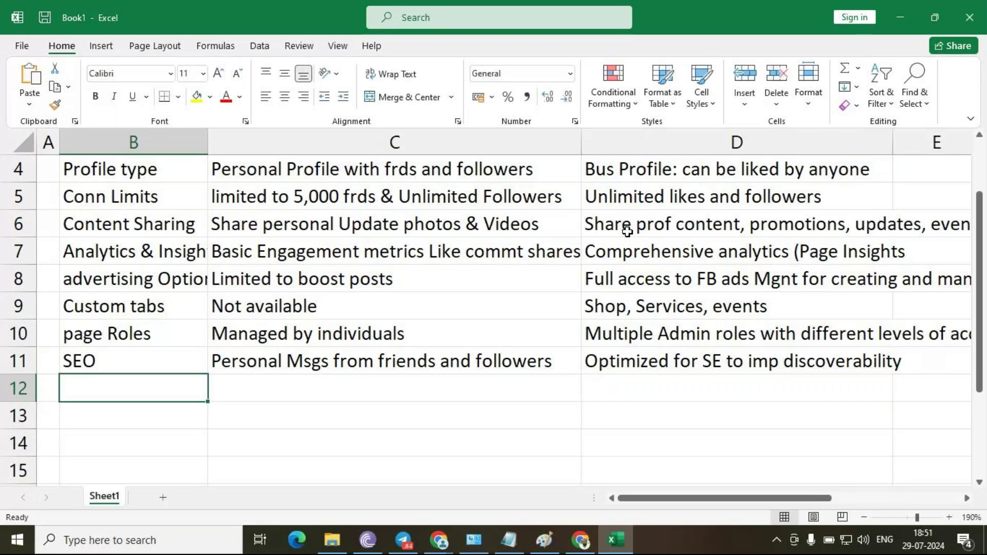
- Label row 12 'Msgnr Integration' and move to its business-page cell D12
{"action": "type", "text": "Msgnr"}
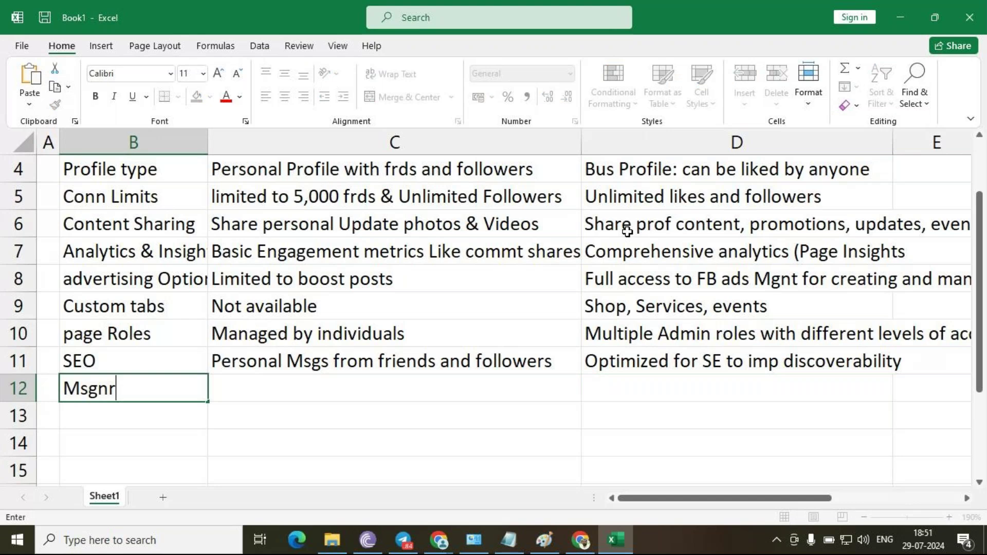
{"action": "type", "text": " Integration"}
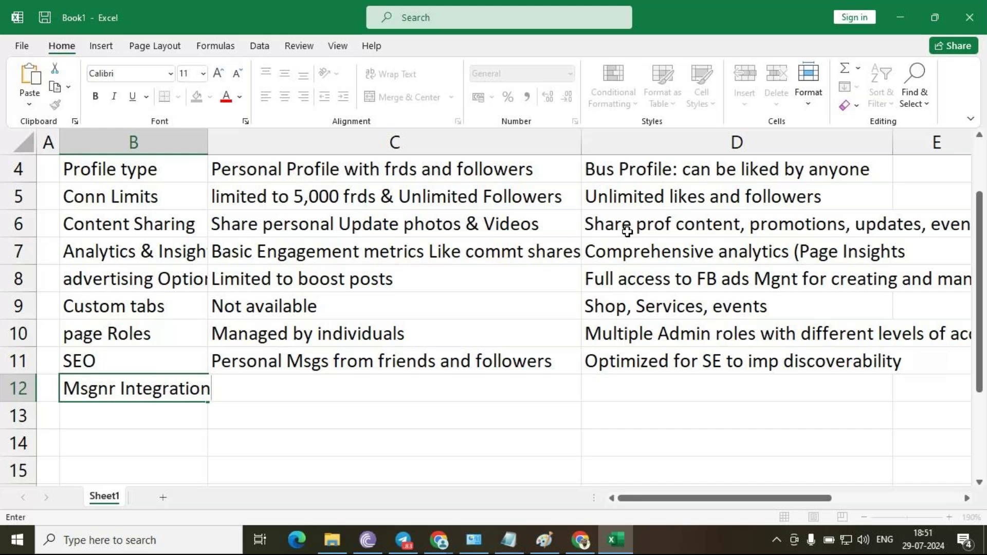
{"action": "scroll", "coordinate": [627, 231], "scroll_direction": "down", "scroll_amount": 2}
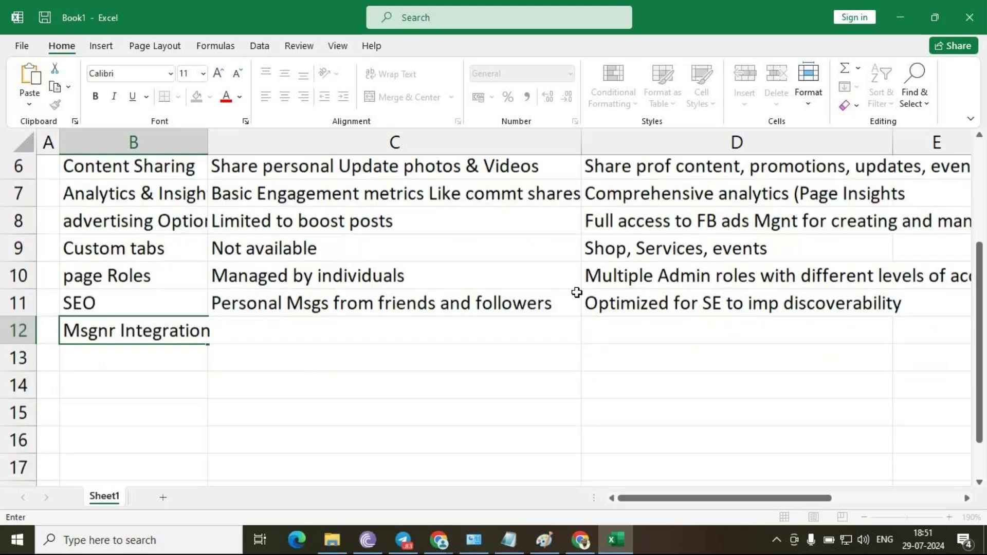
{"action": "key", "text": "F2"}
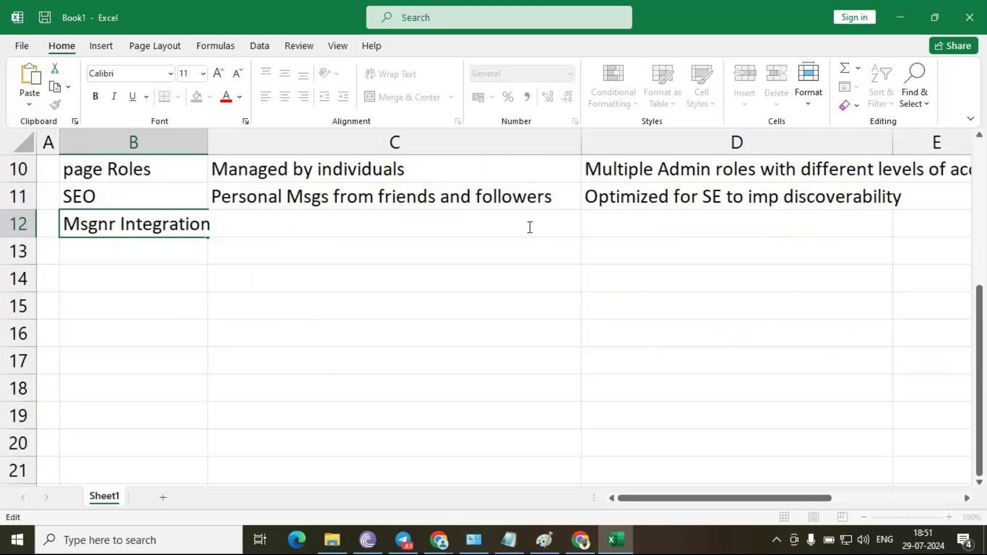
{"action": "key", "text": "Return"}
{"action": "key", "text": "Up"}
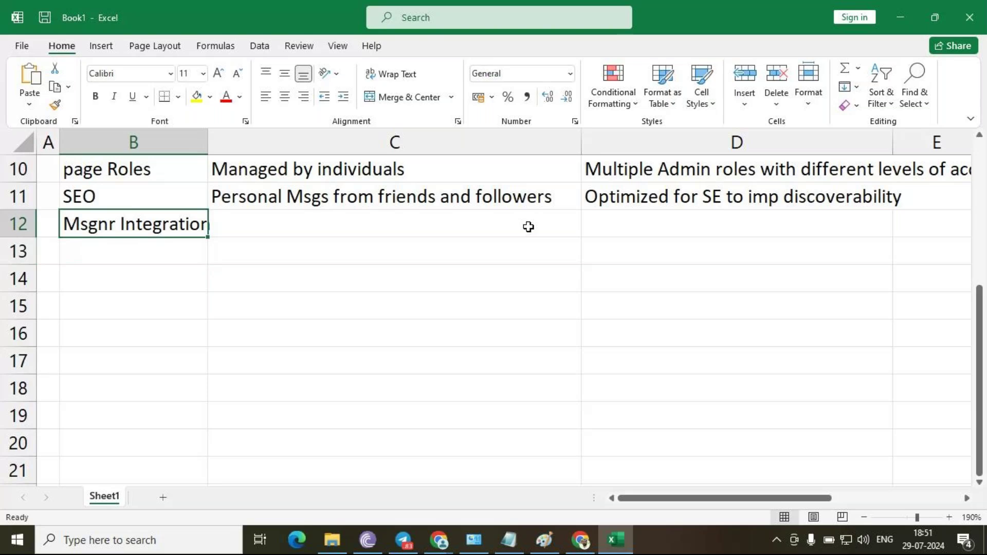
{"action": "left_click", "coordinate": [528, 227]}
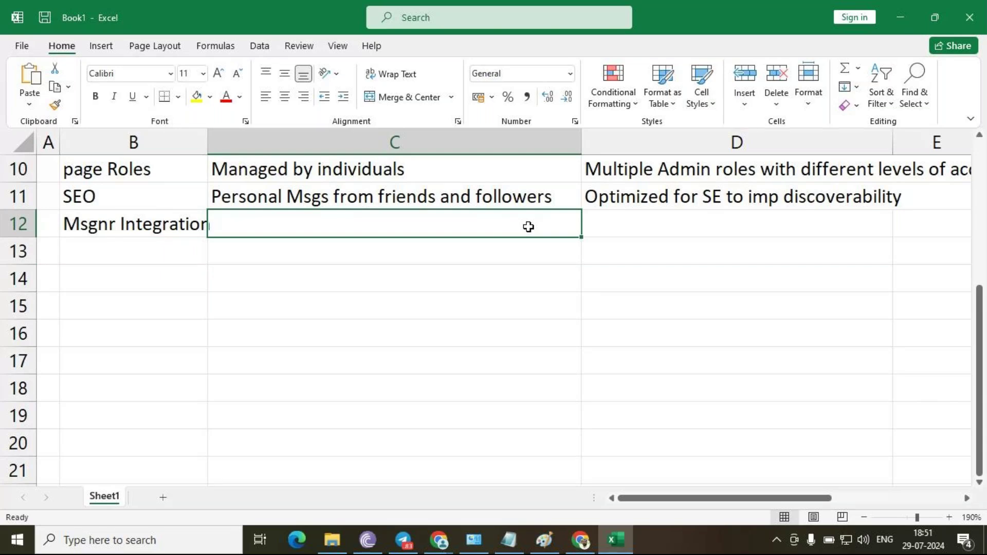
{"action": "key", "text": "Right"}
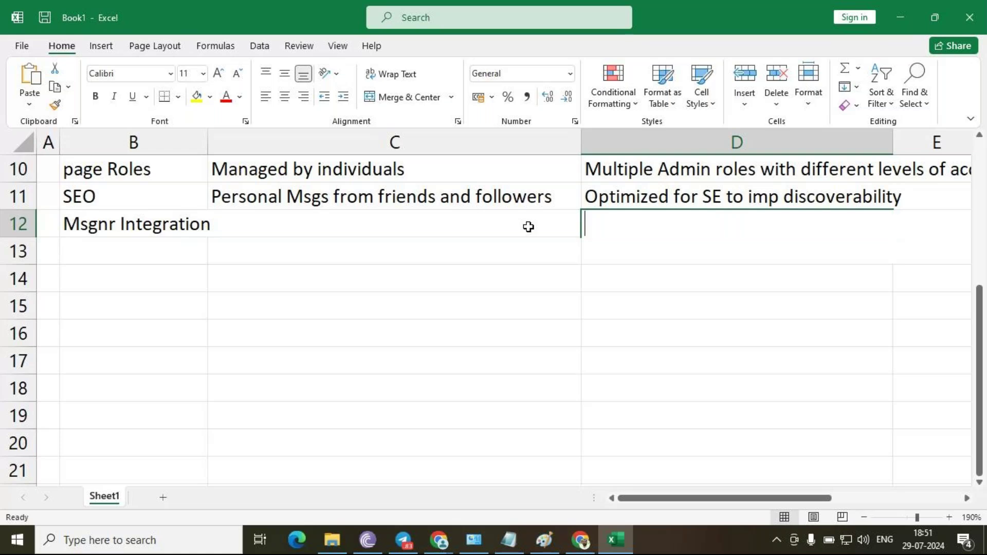
- Enter 'Msnger for buz with automated responses and customer support tool' in D12
{"action": "type", "text": "Ms"}
{"action": "type", "text": "g"}
{"action": "key", "text": "BackSpace"}
{"action": "type", "text": "nger "}
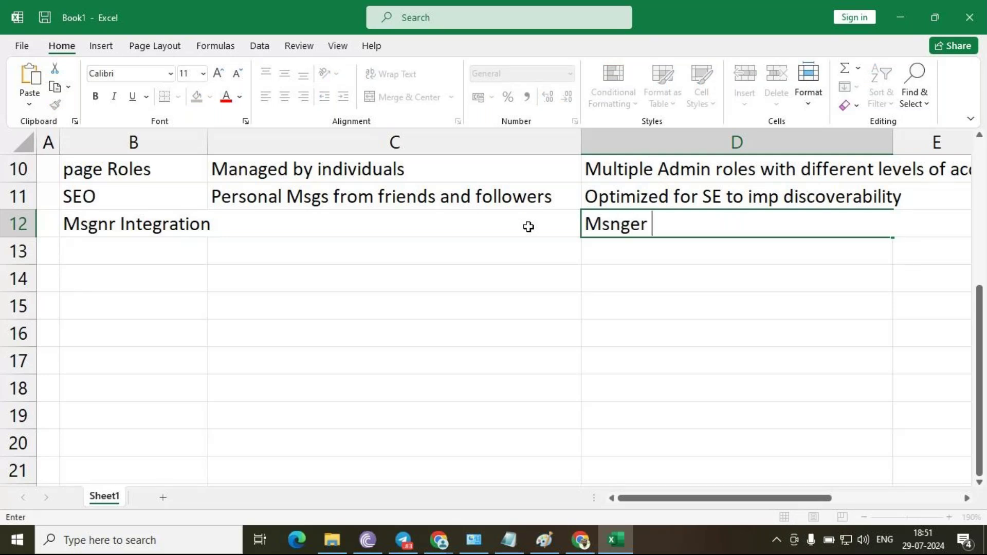
{"action": "type", "text": "for buz w"}
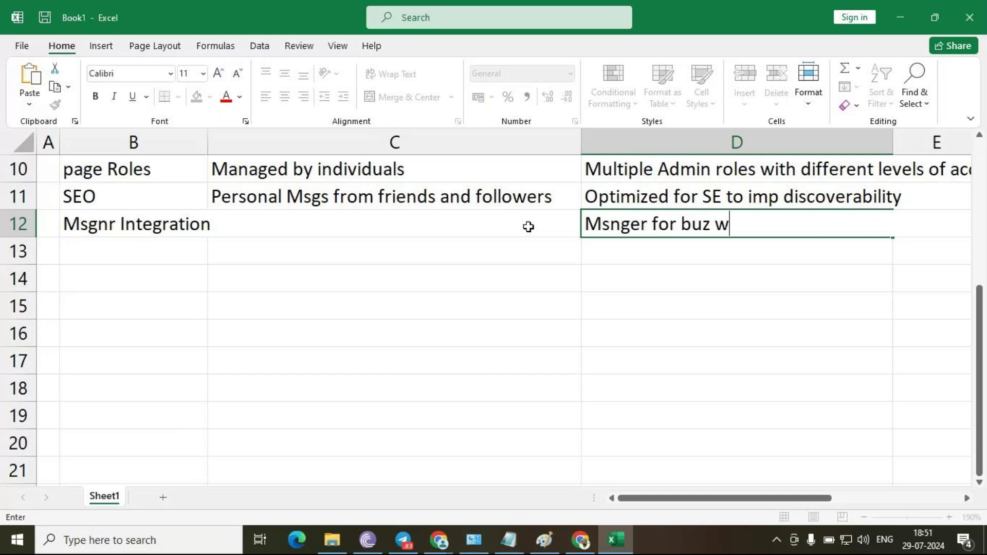
{"action": "type", "text": "ith autom"}
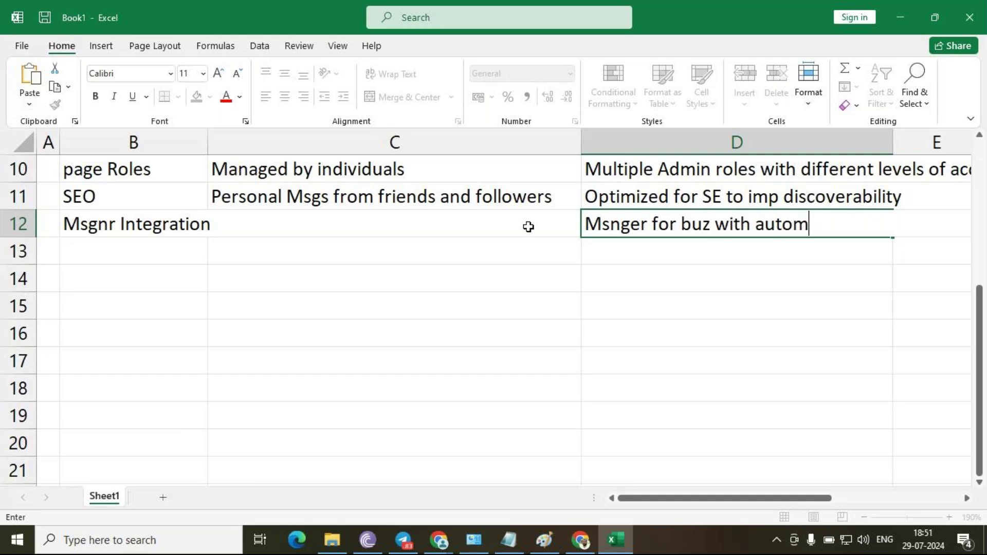
{"action": "type", "text": "ated responss"}
{"action": "key", "text": "BackSpace"}
{"action": "type", "text": "es and customer "}
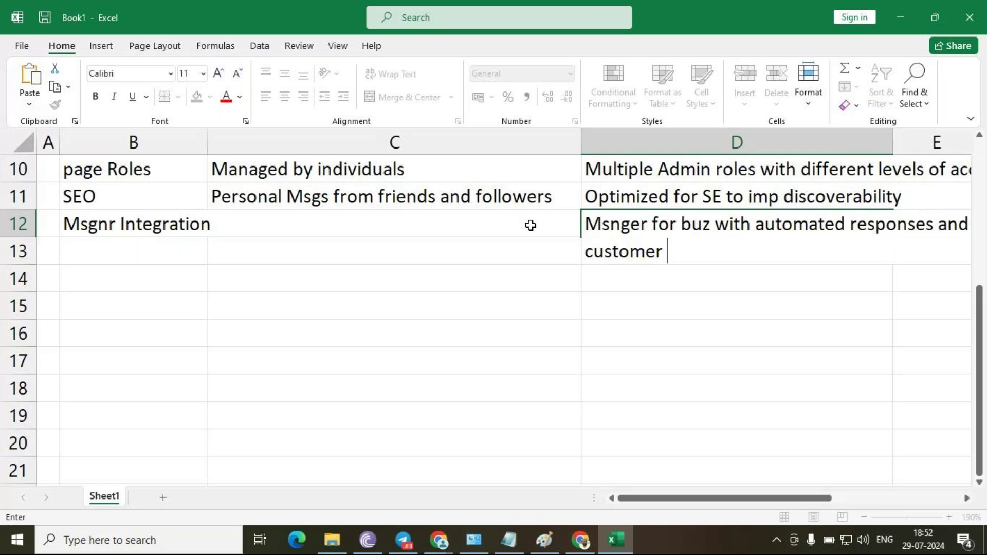
{"action": "type", "text": "suport"}
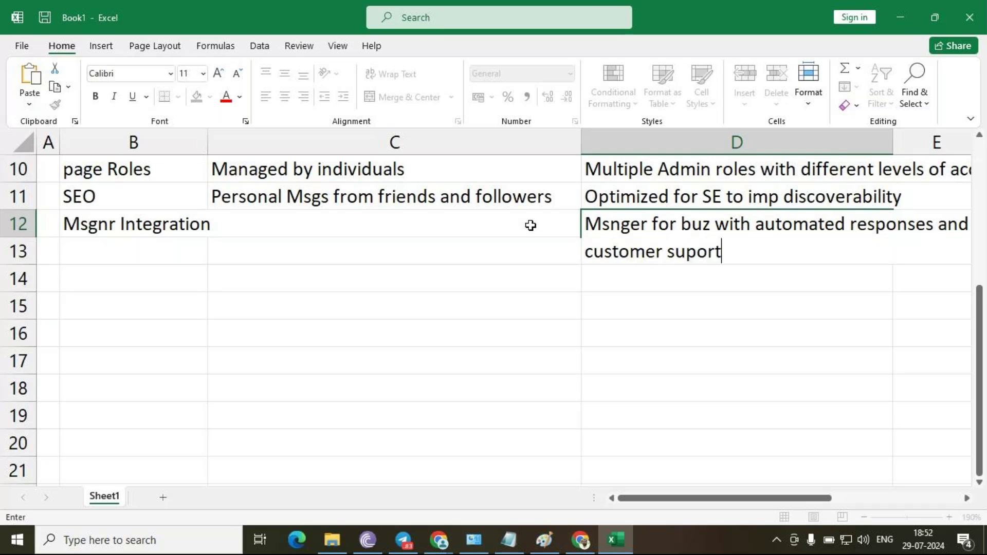
{"action": "key", "text": "BackSpace"}
{"action": "key", "text": "BackSpace"}
{"action": "key", "text": "BackSpace"}
{"action": "type", "text": "port tool"}
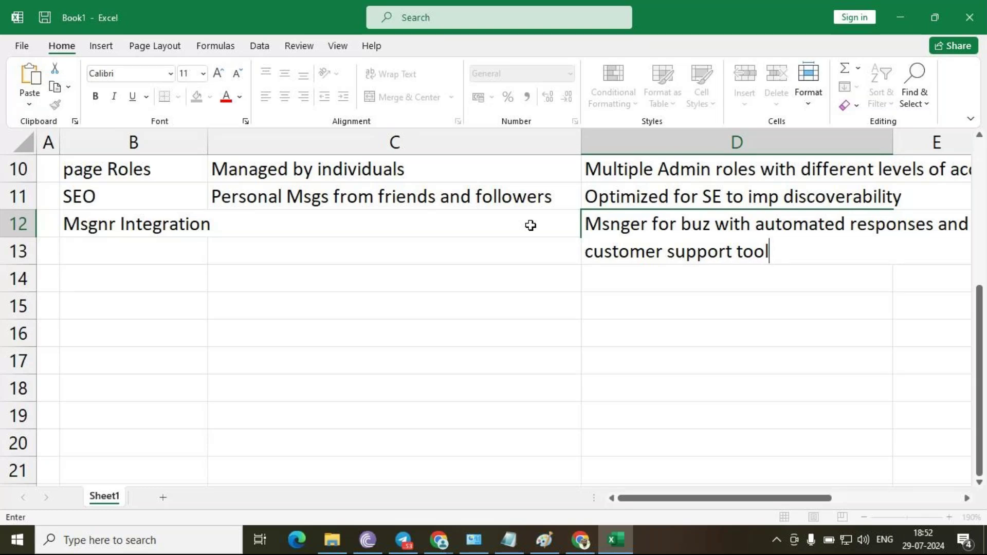
{"action": "left_click", "coordinate": [203, 250]}
- Label row 13 CTA, fill C13 with 'Not available', and draft 'Shops , Product Catalgos'
{"action": "type", "text": "CTA"}
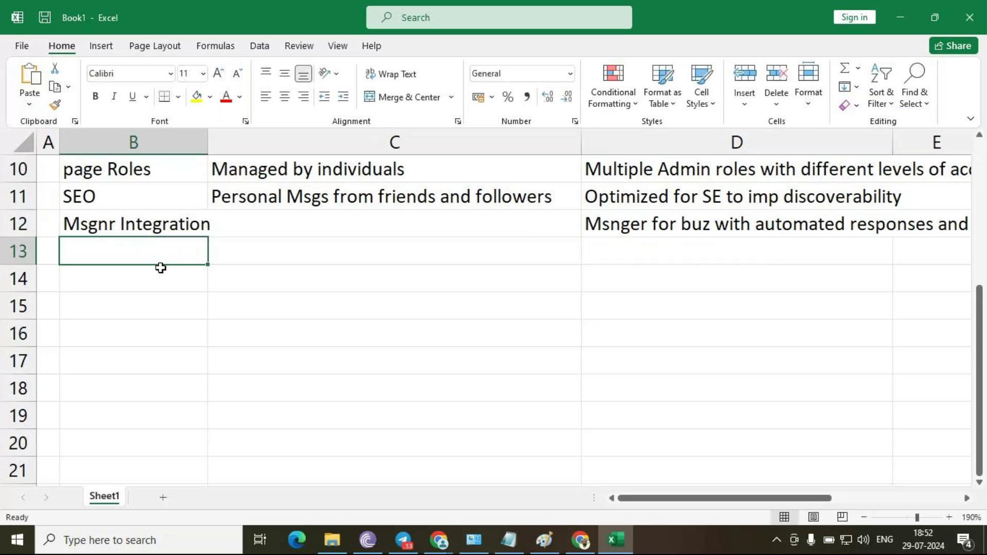
{"action": "key", "text": "Tab"}
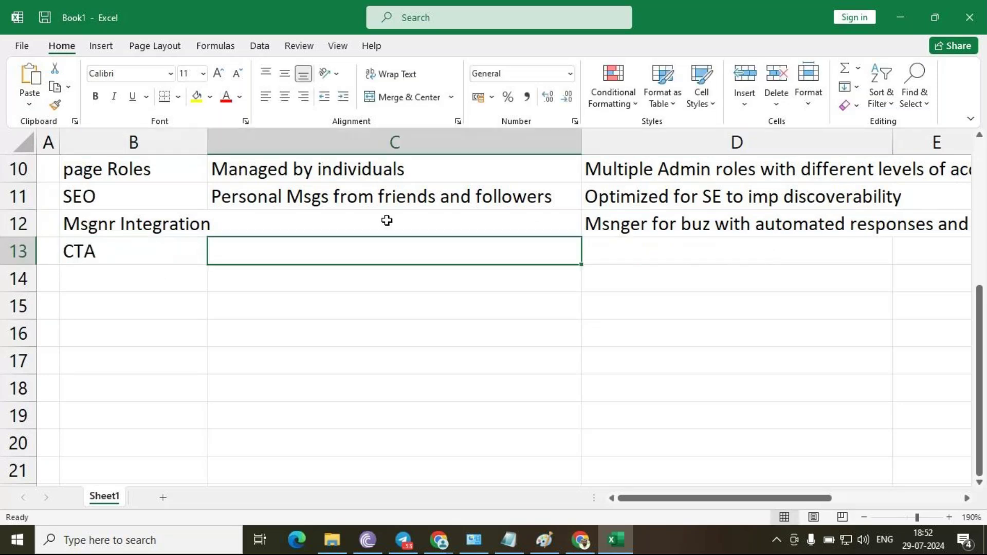
{"action": "type", "text": "not"}
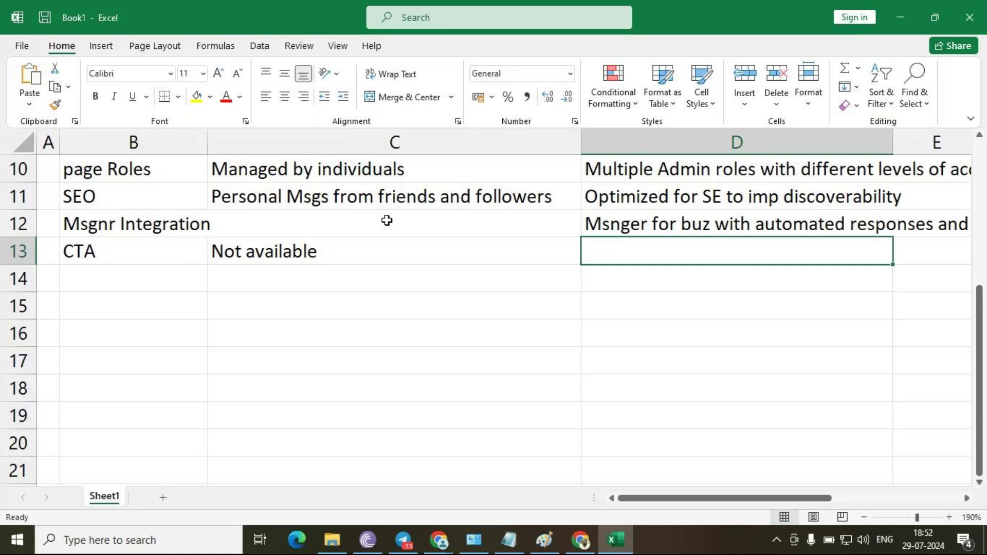
{"action": "type", "text": "Shops"}
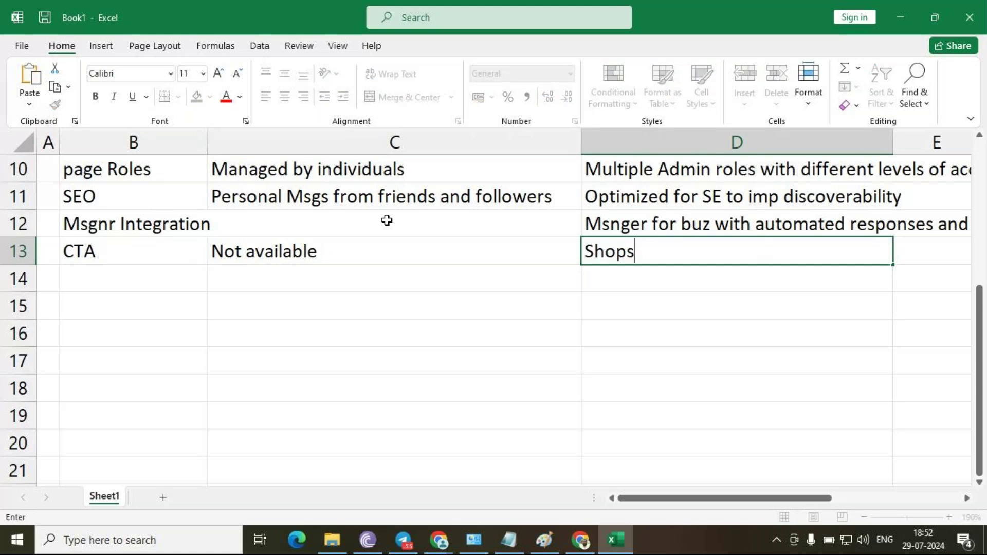
{"action": "type", "text": " , Product C"}
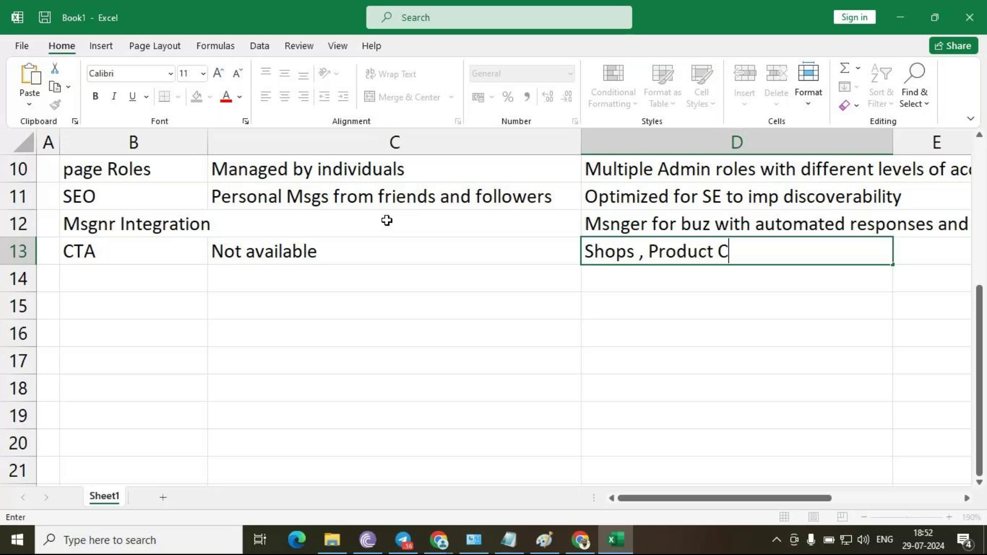
{"action": "type", "text": "atalgos"}
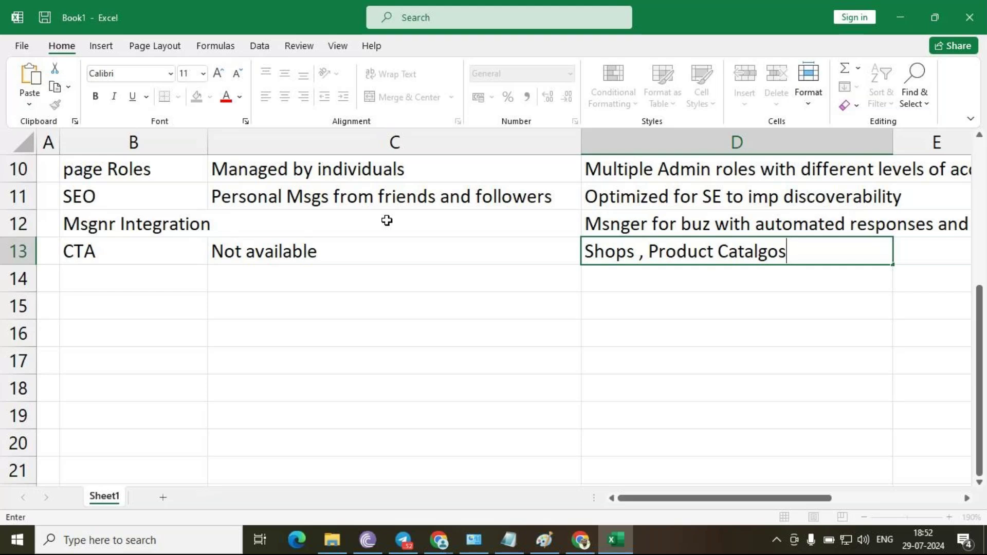
{"action": "key", "text": "shift+Left"}
{"action": "key", "text": "shift+Left"}
{"action": "key", "text": "shift+Left"}
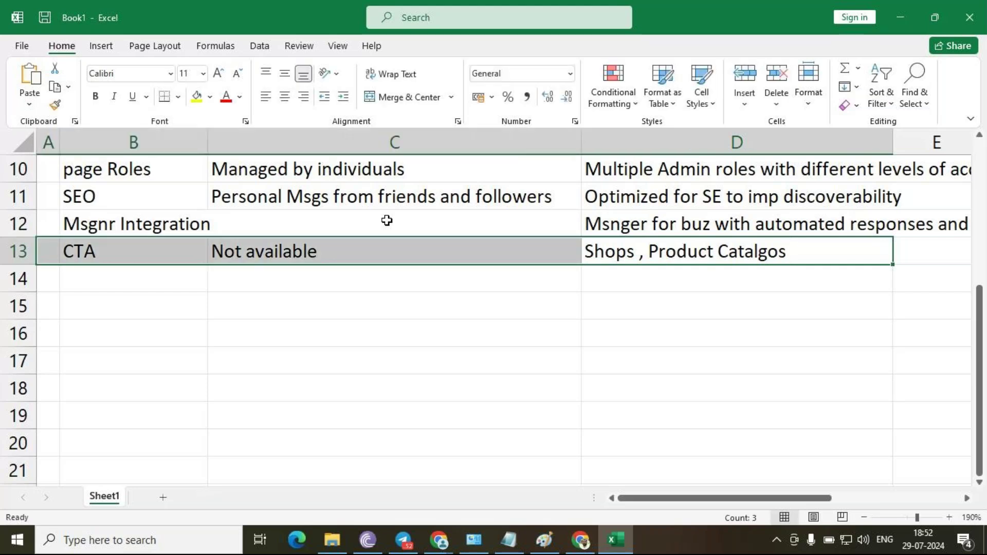
{"action": "left_click", "coordinate": [278, 315]}
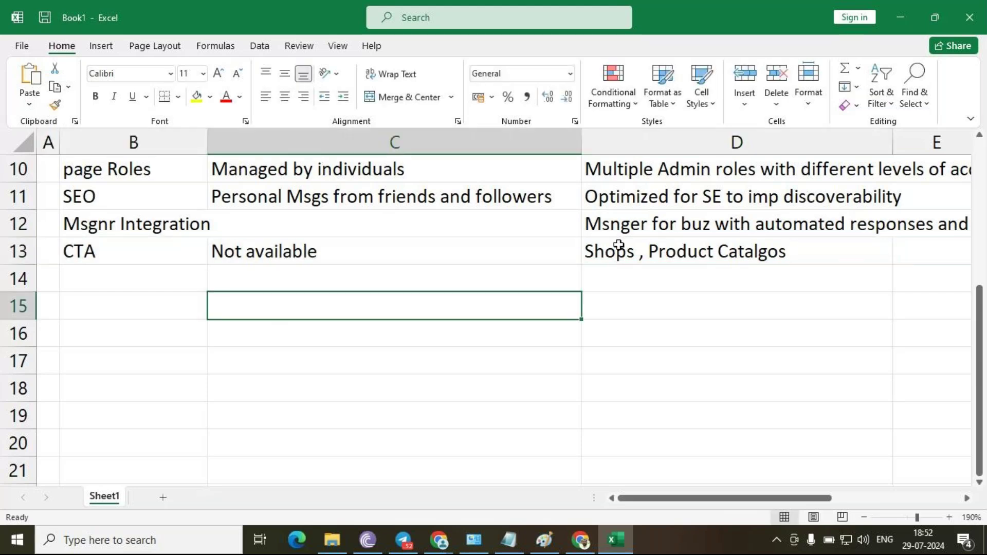
- Replace the D13 entry with 'CTA = Contact Us, Book now, Shop now'
{"action": "left_click", "coordinate": [661, 256]}
{"action": "type", "text": "Cal"}
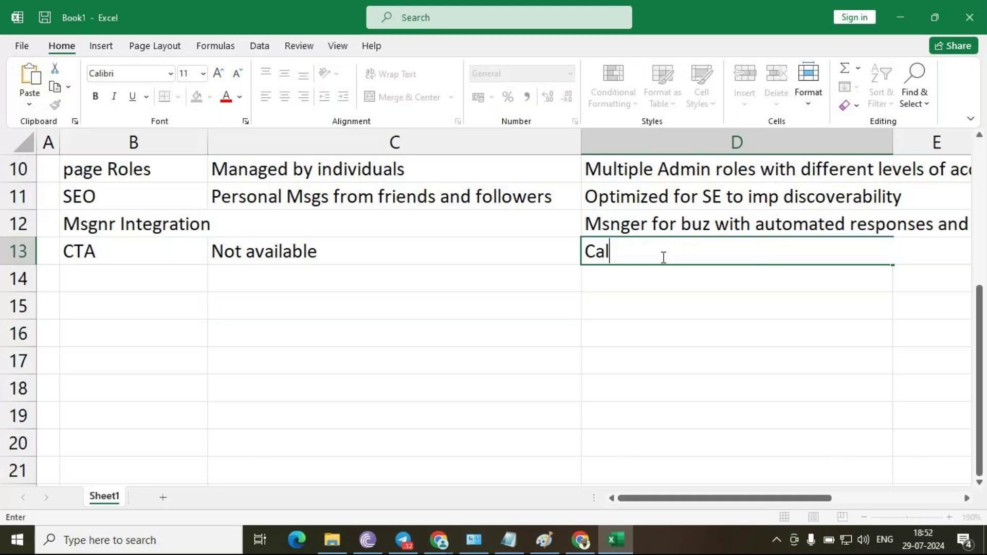
{"action": "key", "text": "BackSpace"}
{"action": "key", "text": "BackSpace"}
{"action": "type", "text": "TA C"}
{"action": "key", "text": "BackSpace"}
{"action": "type", "text": "= Contact Us, B"}
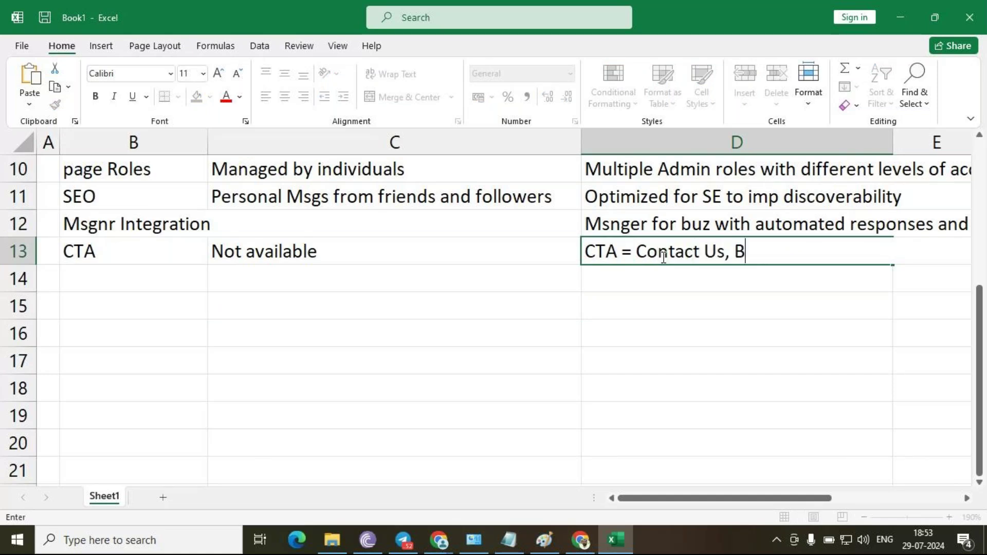
{"action": "type", "text": "ook now, "}
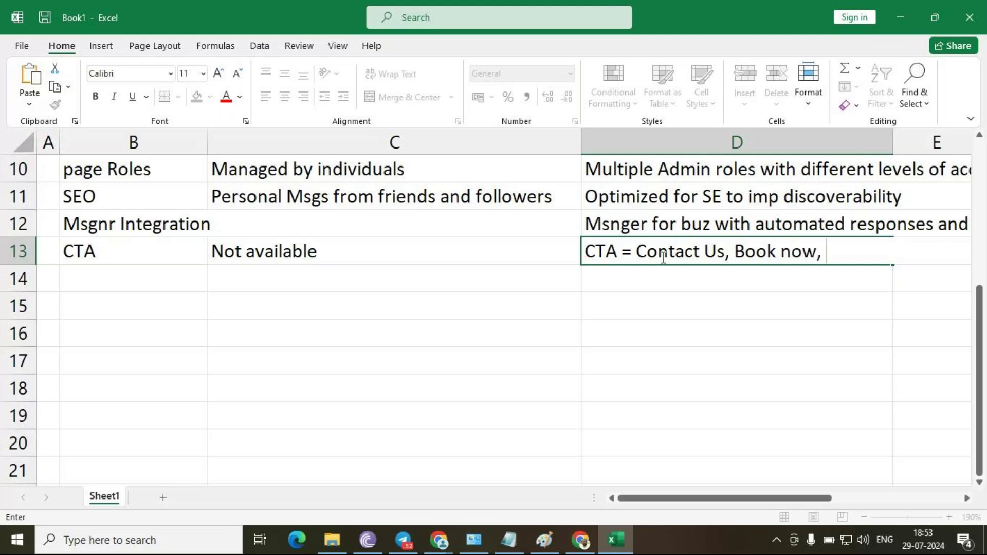
{"action": "type", "text": "Sop"}
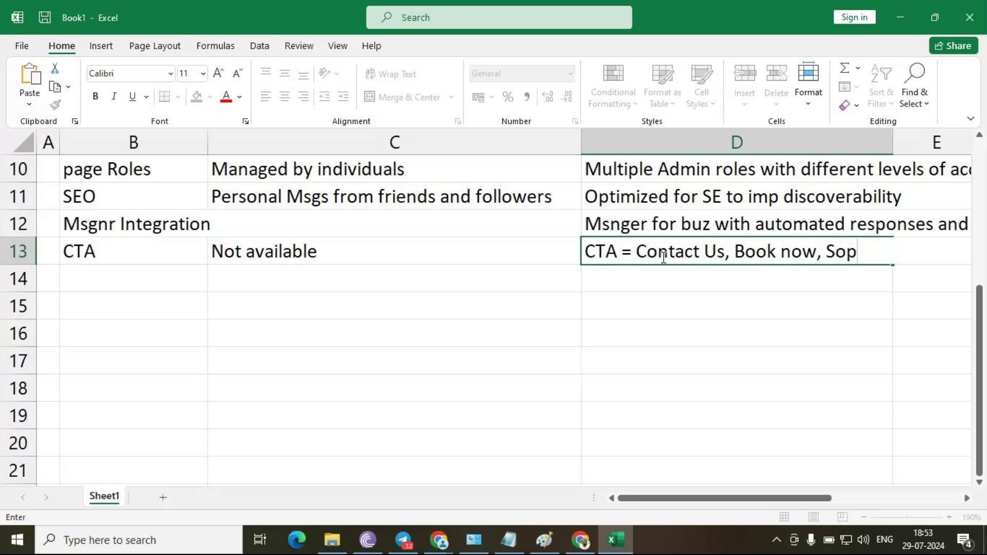
{"action": "key", "text": "BackSpace"}
{"action": "key", "text": "BackSpace"}
{"action": "type", "text": "hop now"}
{"action": "key", "text": "Return"}
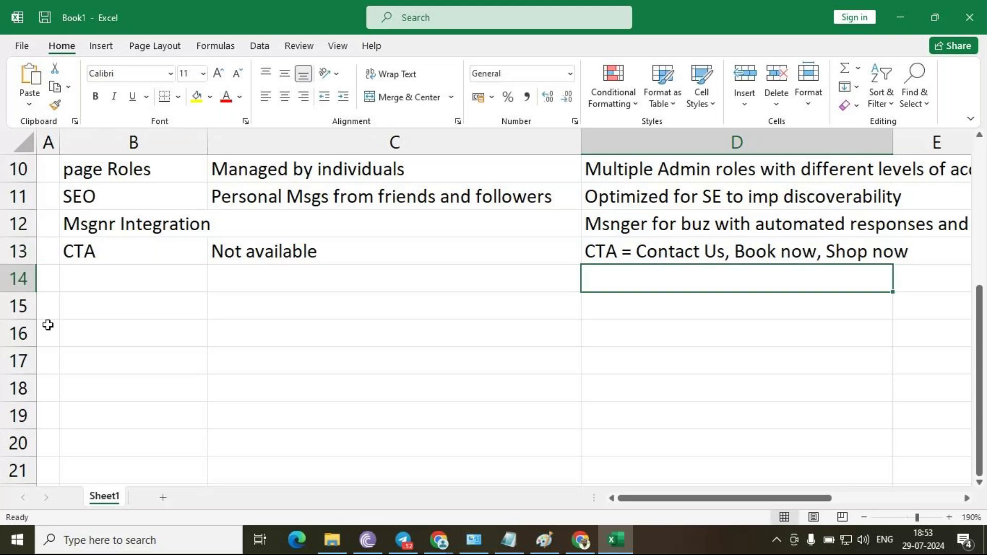
- Label row 14 'Ecommerce Int' and enter 'Not available' for personal pages
{"action": "left_click", "coordinate": [102, 280]}
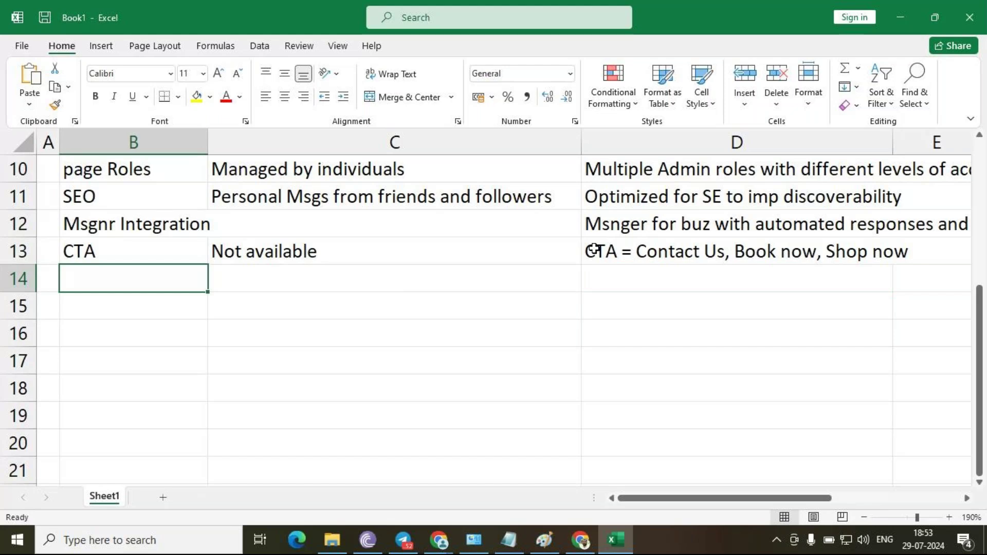
{"action": "type", "text": "Ecom"}
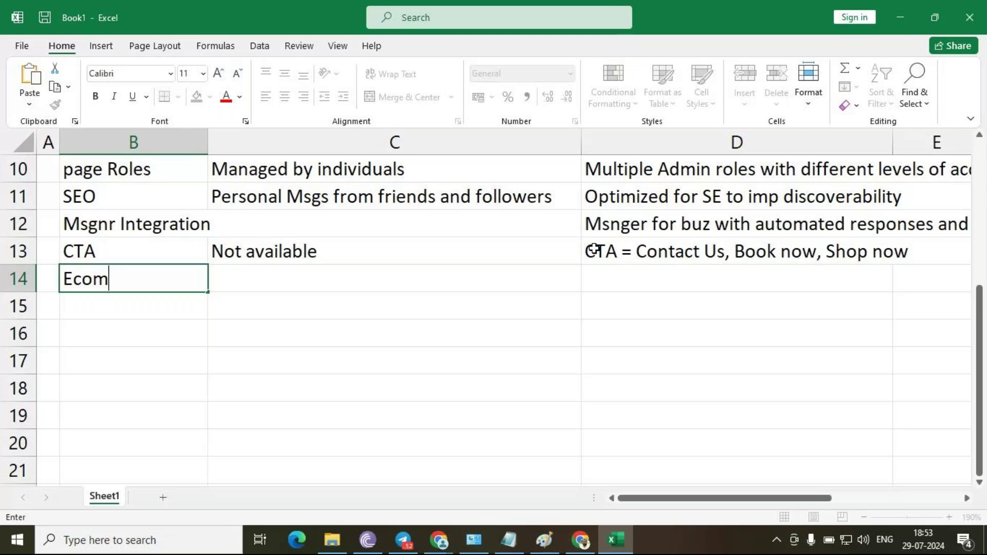
{"action": "type", "text": "merce Int"}
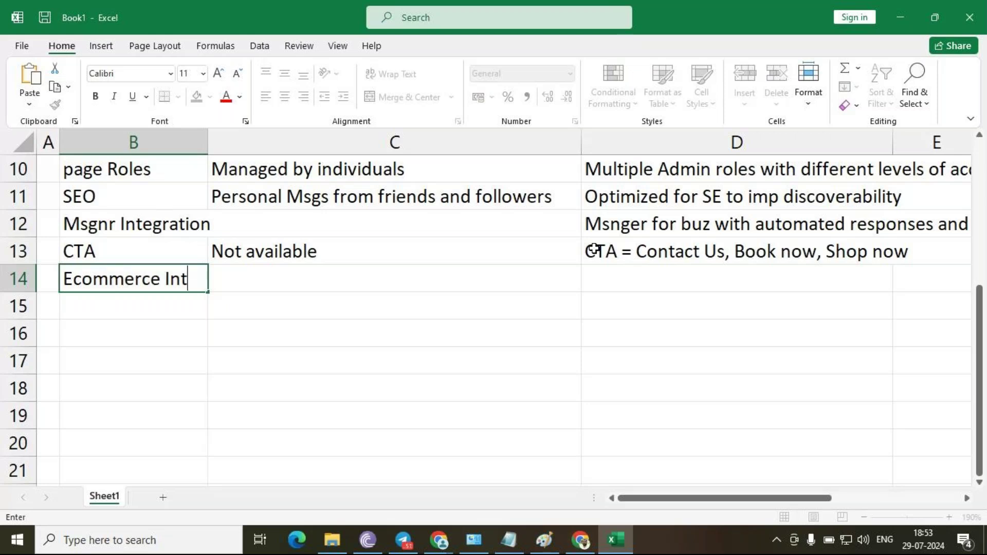
{"action": "key", "text": "Tab"}
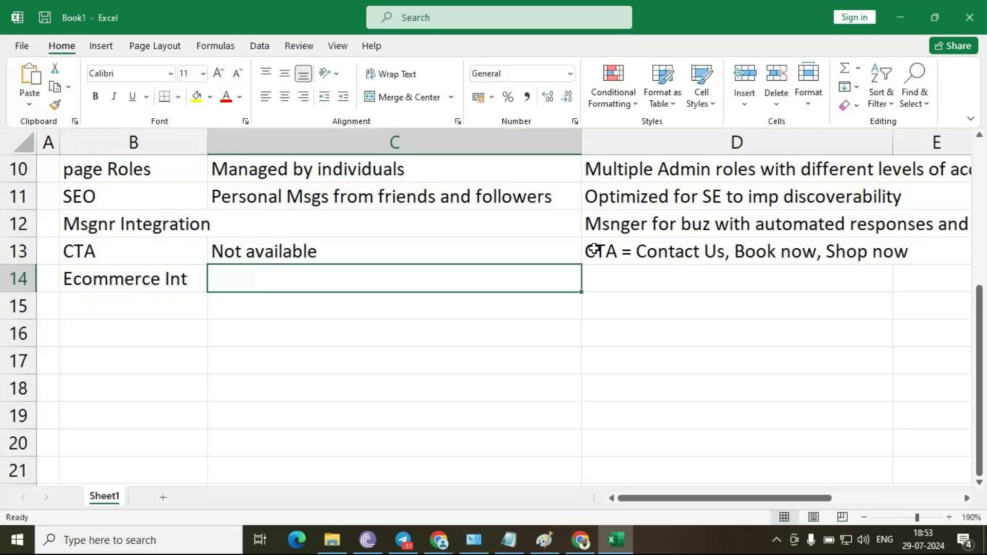
{"action": "type", "text": "Not available"}
{"action": "key", "text": "Tab"}
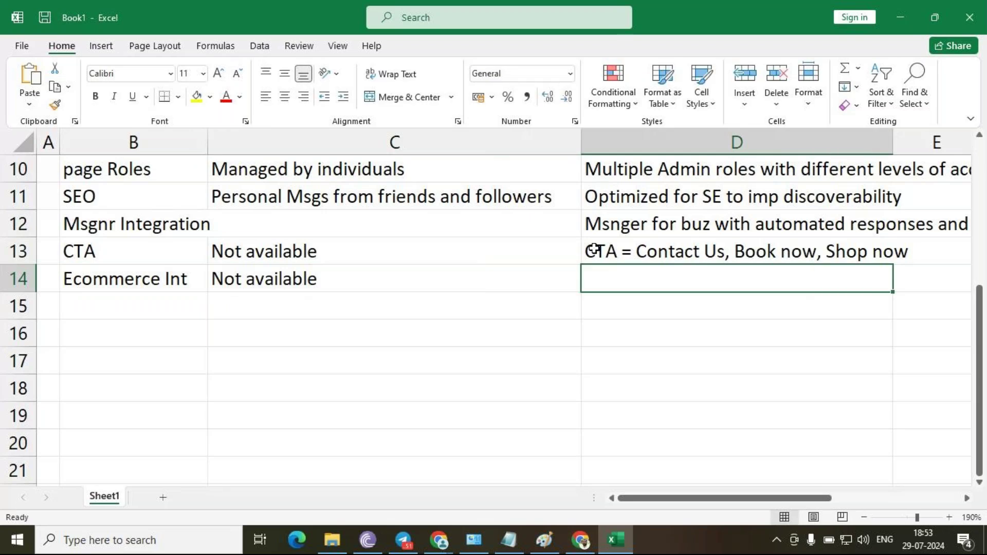
- Enter 'integrated shopping features' as the business-page entry in D14
{"action": "type", "text": "Commer"}
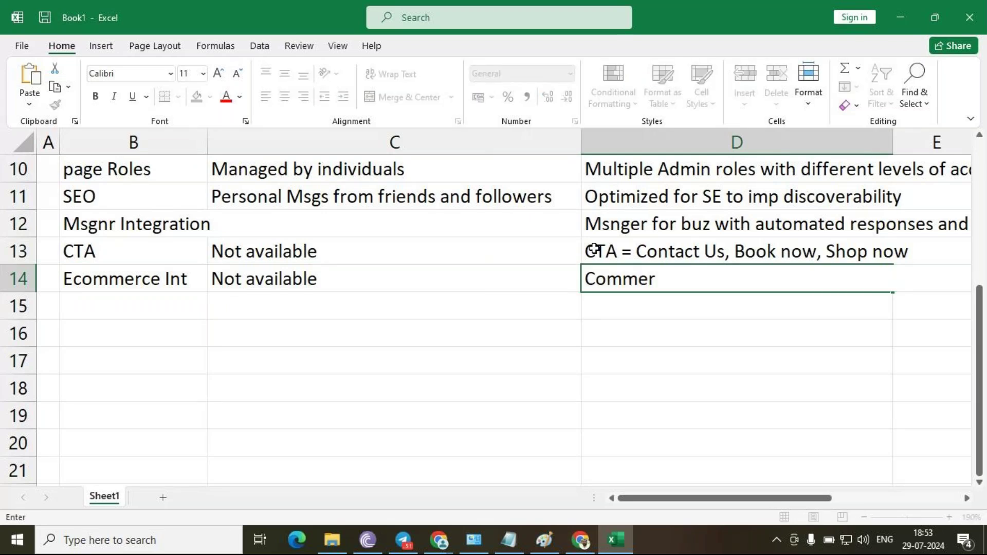
{"action": "key", "text": "BackSpace"}
{"action": "key", "text": "BackSpace"}
{"action": "key", "text": "BackSpace"}
{"action": "key", "text": "BackSpace"}
{"action": "key", "text": "BackSpace"}
{"action": "type", "text": "usto"}
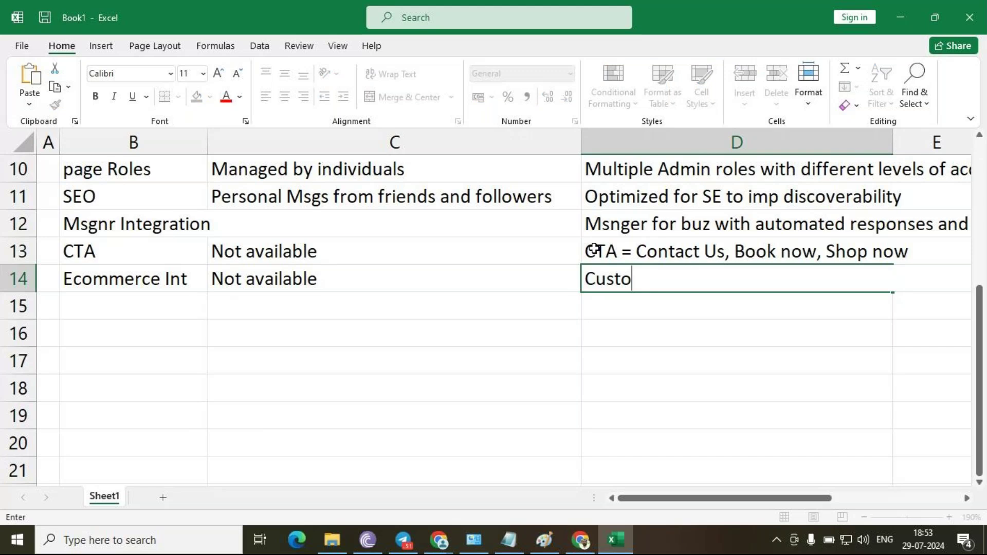
{"action": "type", "text": "mer ca"}
{"action": "key", "text": "BackSpace"}
{"action": "key", "text": "Escape"}
{"action": "type", "text": "in"}
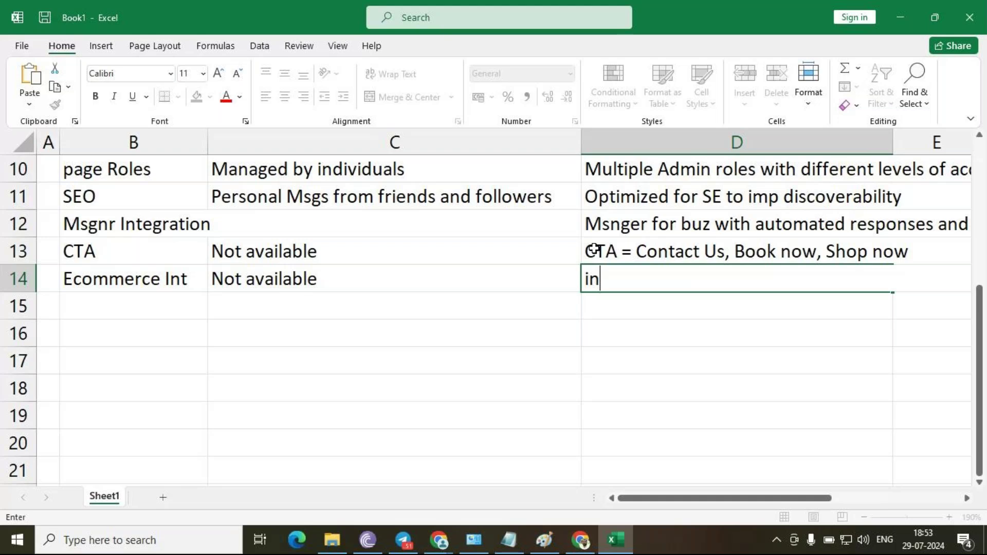
{"action": "type", "text": "te"}
{"action": "key", "text": "BackSpace"}
{"action": "type", "text": "gra"}
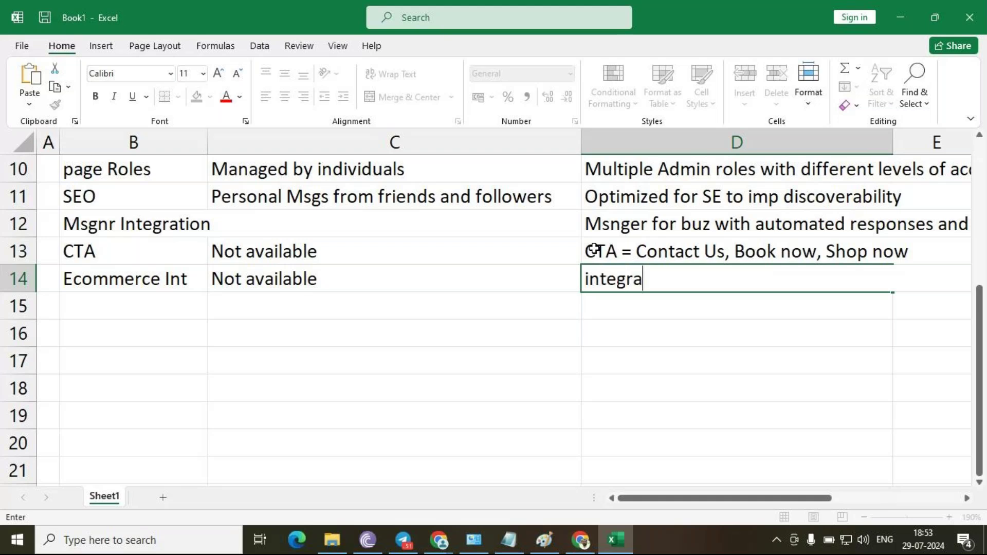
{"action": "type", "text": "ted s"}
{"action": "type", "text": "hopt"}
{"action": "key", "text": "BackSpace"}
{"action": "key", "text": "BackSpace"}
{"action": "type", "text": "pping f"}
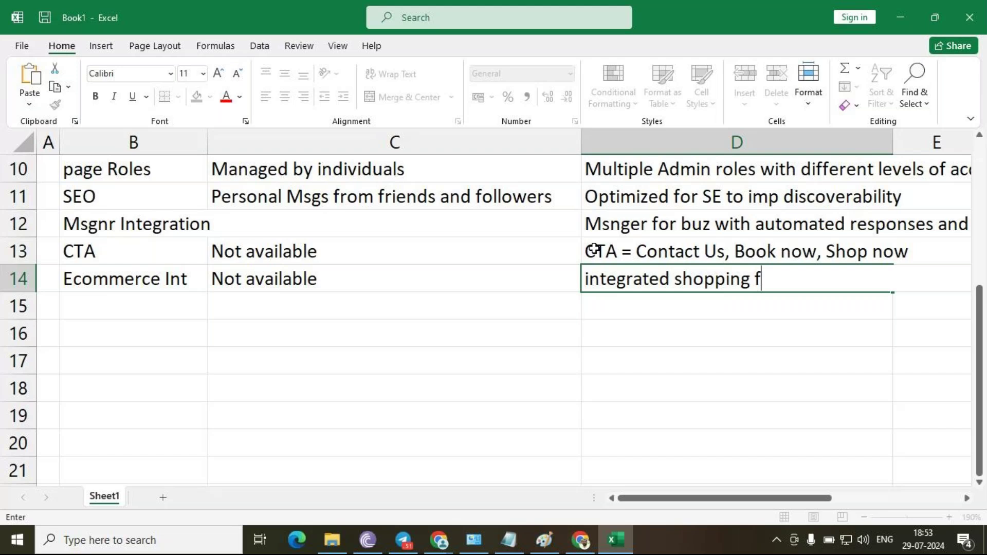
{"action": "type", "text": "eatures"}
{"action": "key", "text": "Return"}
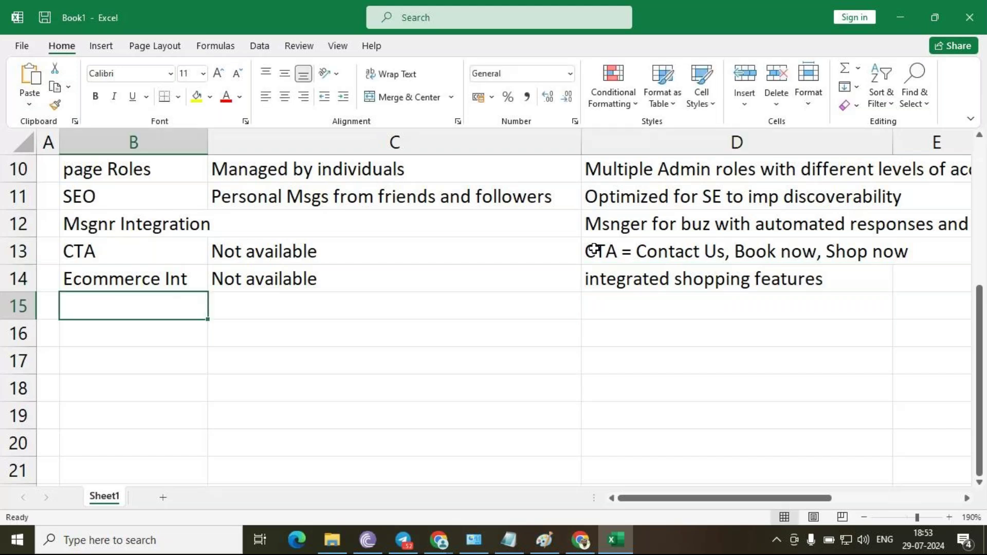
- Fill row 15 with 'review and Rating', 'Not available', and 'customer can leave reviews and ratings'
{"action": "type", "text": "re"}
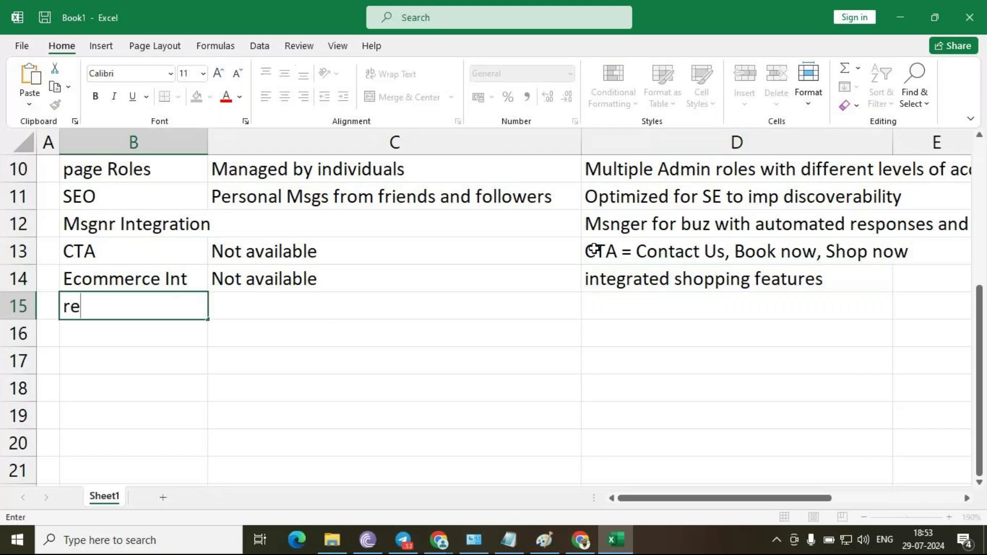
{"action": "type", "text": "view and R"}
{"action": "key", "text": "BackSpace"}
{"action": "type", "text": "atin"}
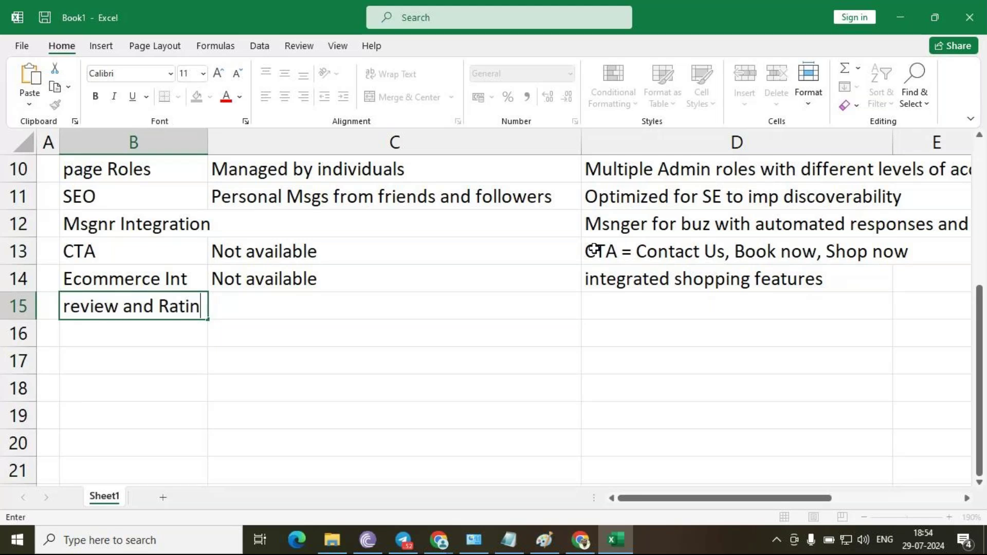
{"action": "type", "text": "g"}
{"action": "key", "text": "Tab"}
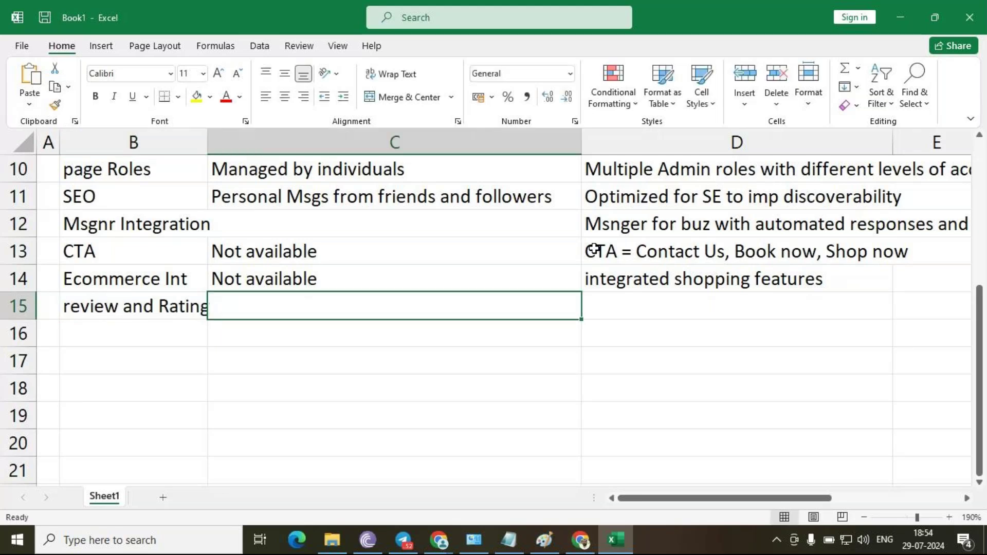
{"action": "type", "text": "N"}
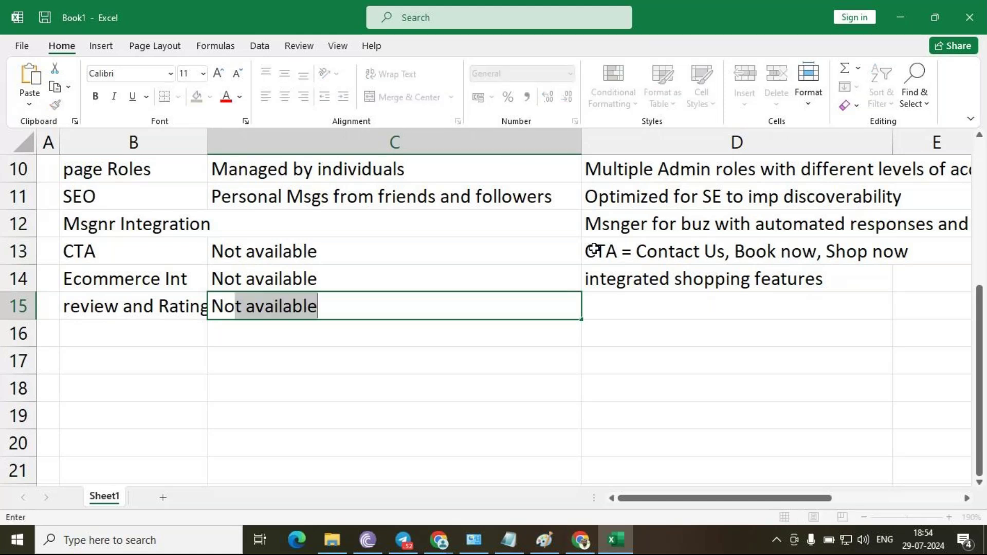
{"action": "key", "text": "Tab"}
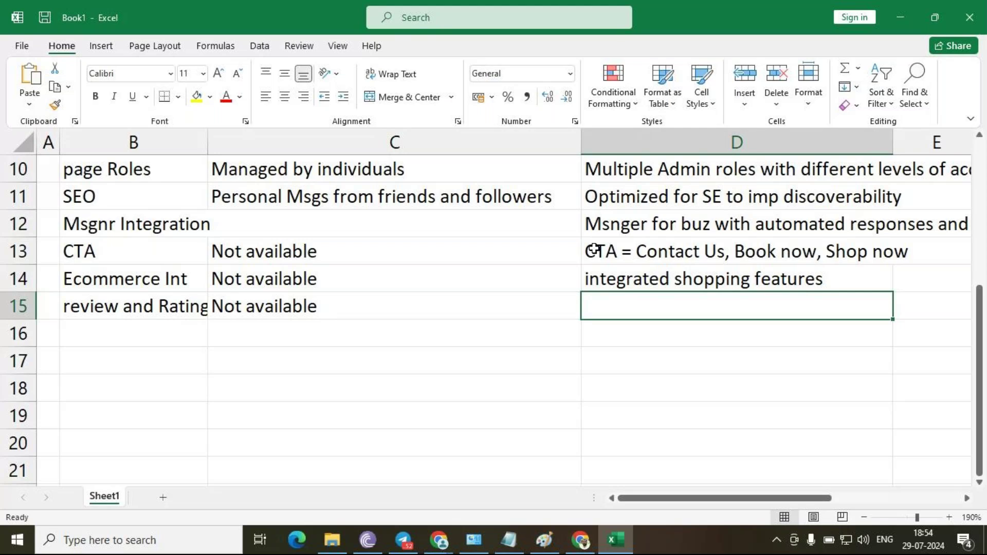
{"action": "type", "text": "cust"}
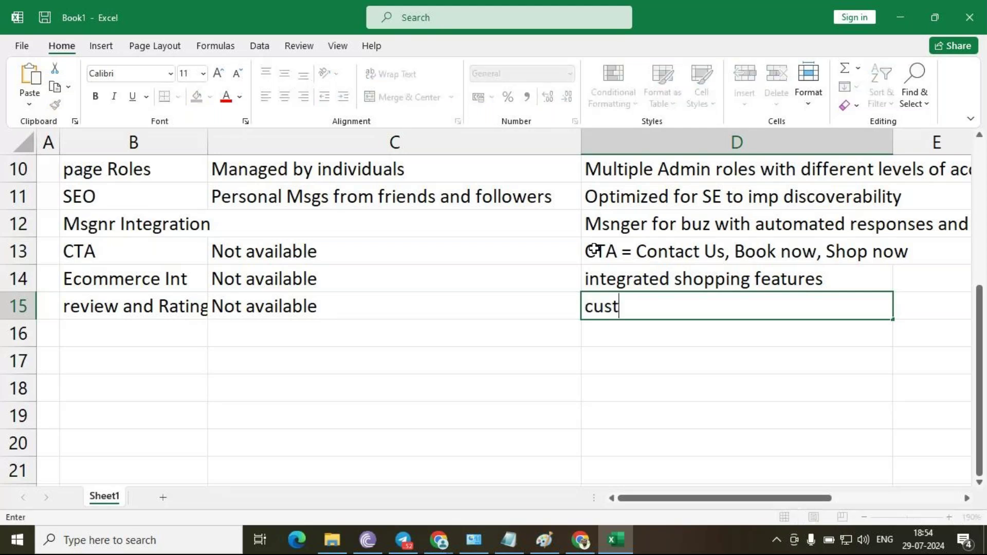
{"action": "type", "text": "omer ca"}
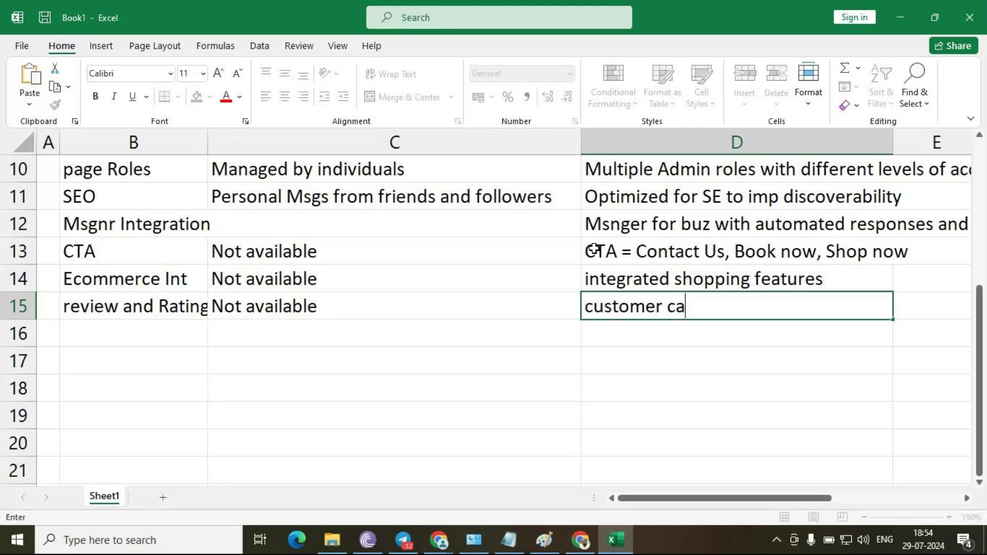
{"action": "type", "text": "n leave review"}
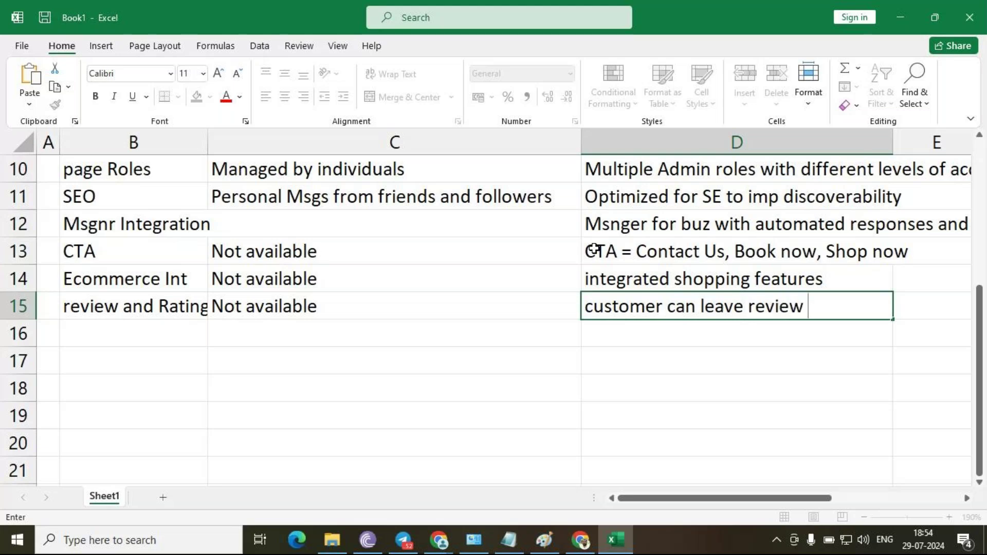
{"action": "key", "text": "BackSpace"}
{"action": "type", "text": "s and ra"}
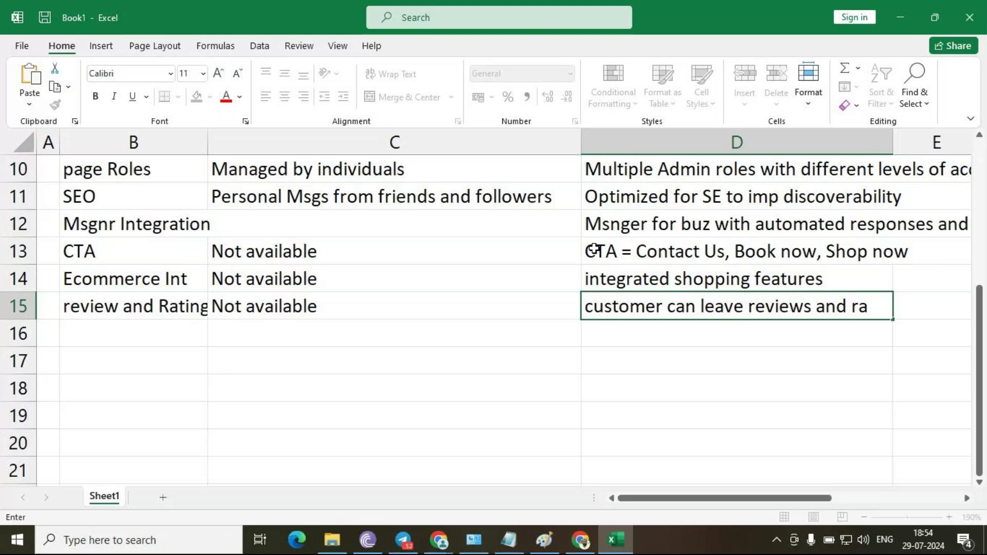
{"action": "type", "text": "tings"}
{"action": "key", "text": "Return"}
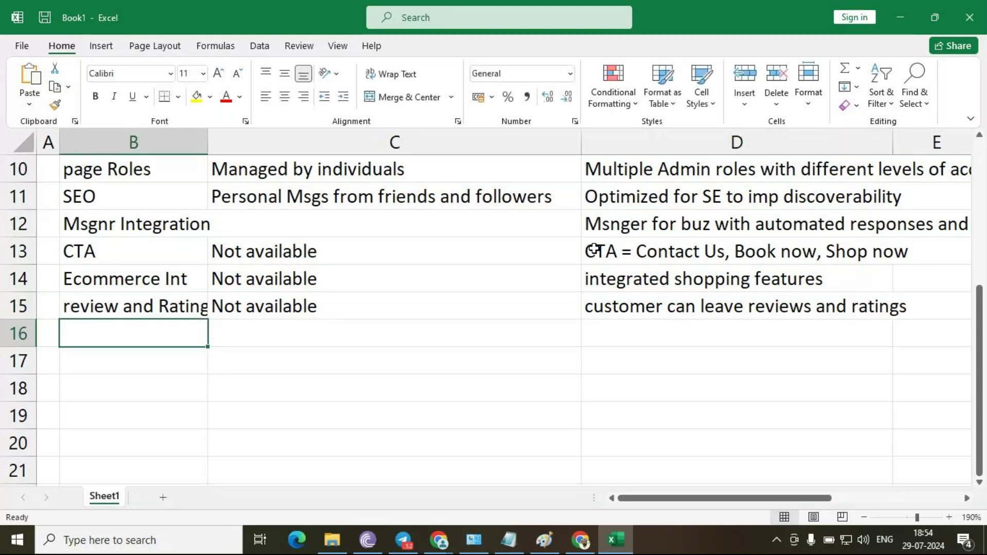
- Fill row 16 with 'Content Scheduling', 'Not available', and 'Schedule posts in adv using page publishing tool'
{"action": "type", "text": "Cont"}
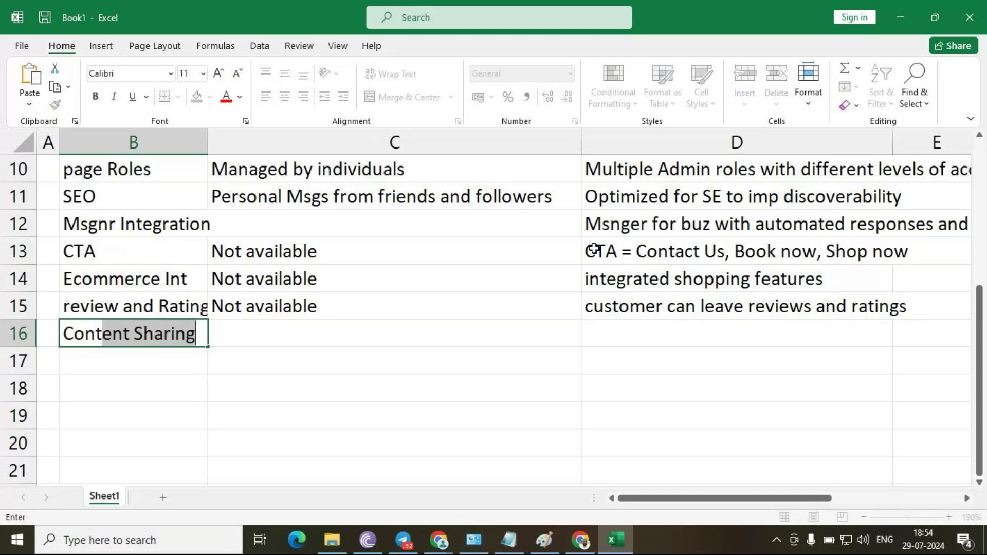
{"action": "type", "text": "ent Sched"}
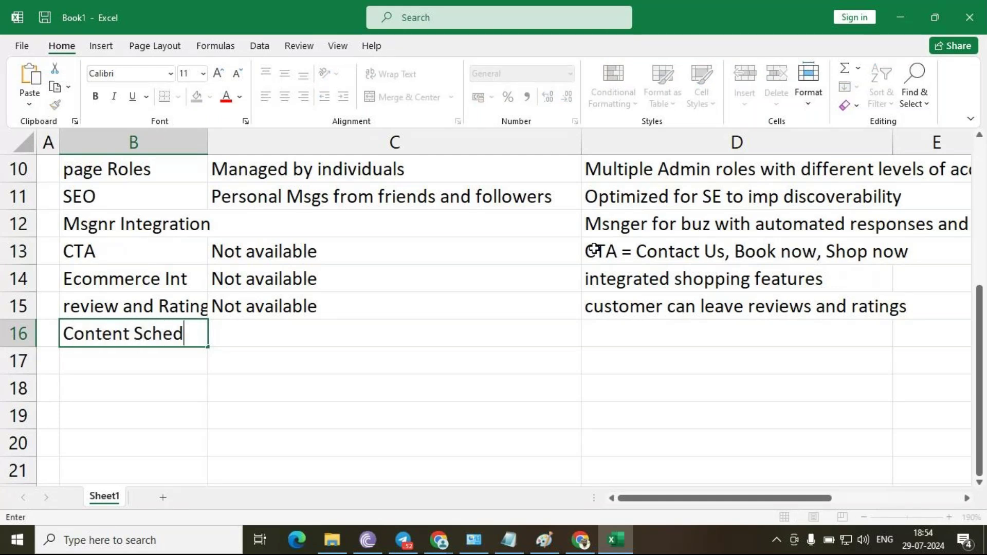
{"action": "type", "text": "uling"}
{"action": "key", "text": "Return"}
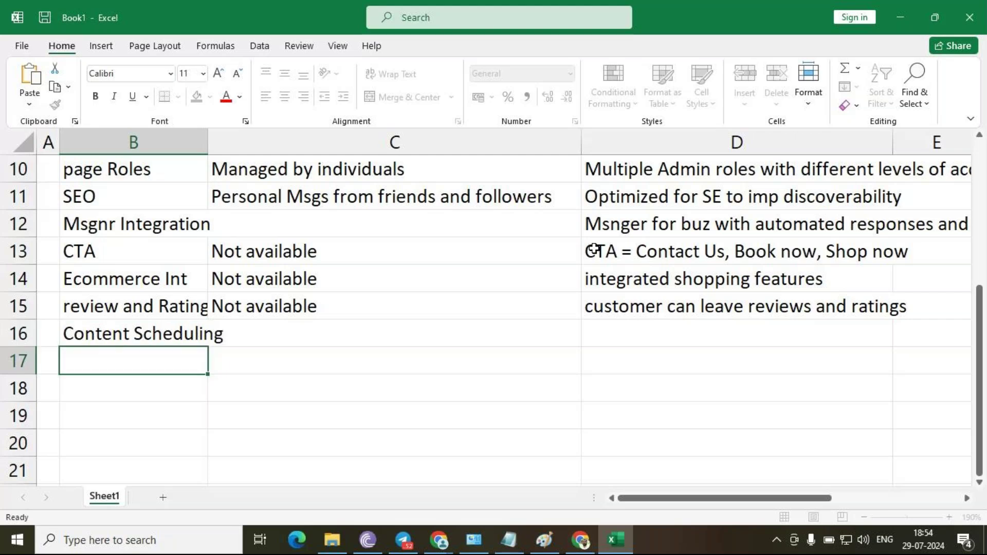
{"action": "key", "text": "Up"}
{"action": "key", "text": "Right"}
{"action": "key", "text": "F2"}
{"action": "type", "text": "Not"}
{"action": "key", "text": "Tab"}
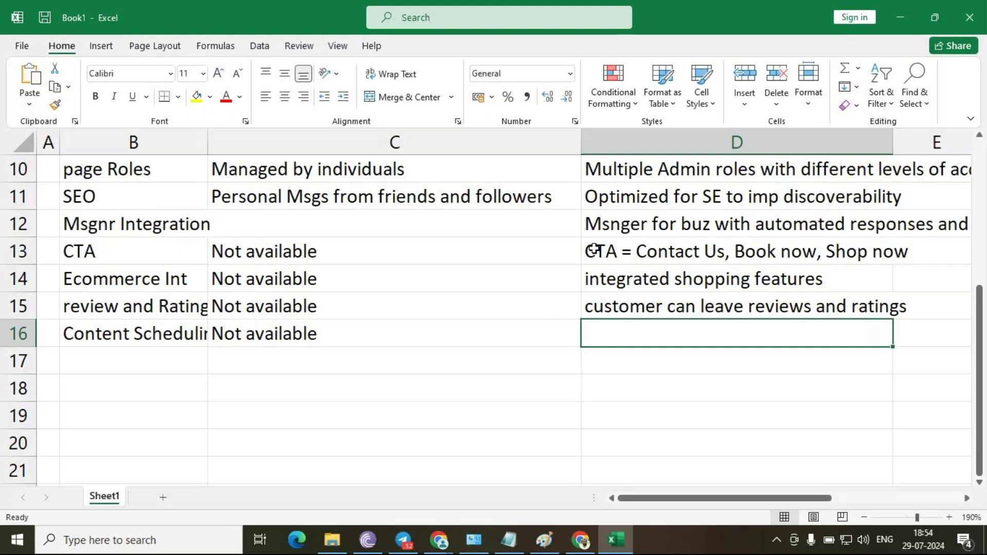
{"action": "type", "text": "Sch"}
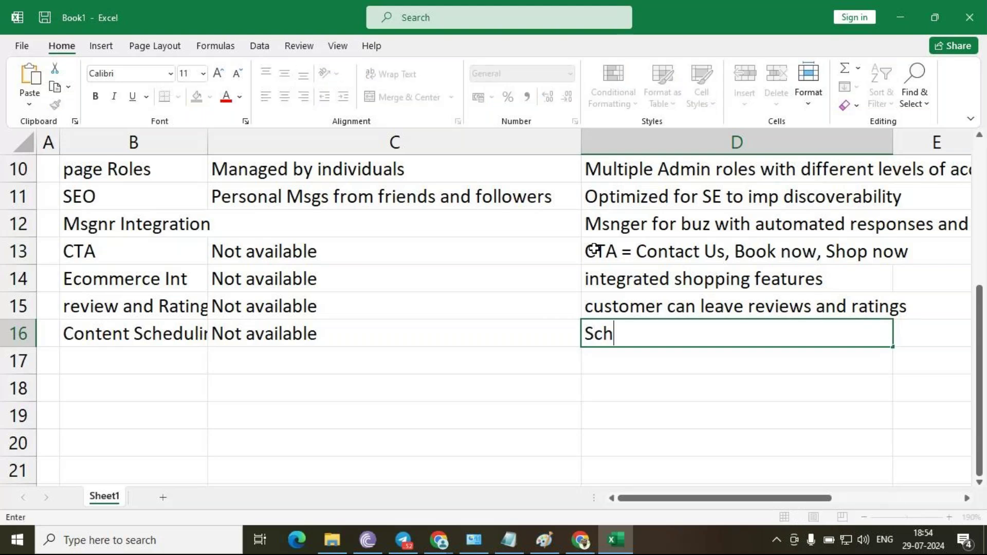
{"action": "type", "text": "edule posts"}
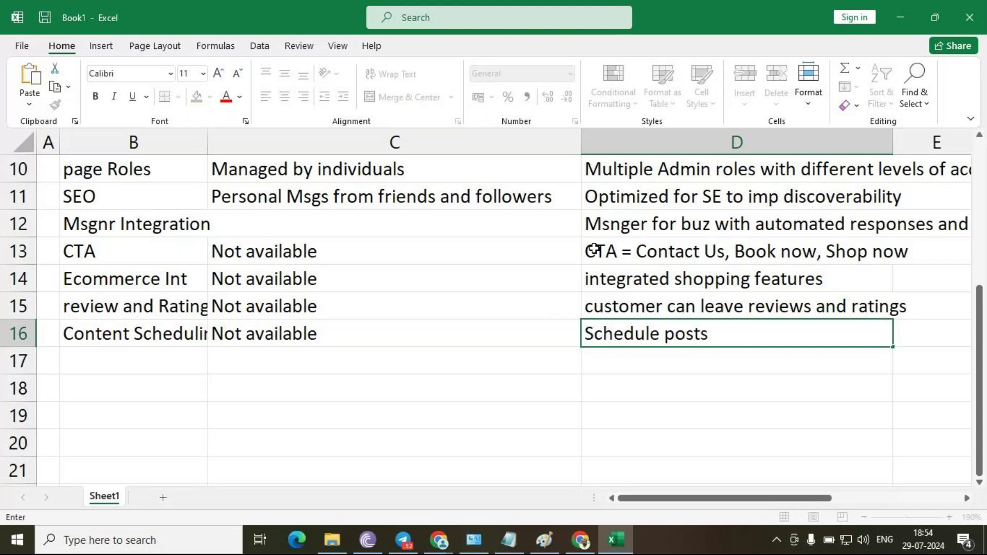
{"action": "type", "text": " in adv "}
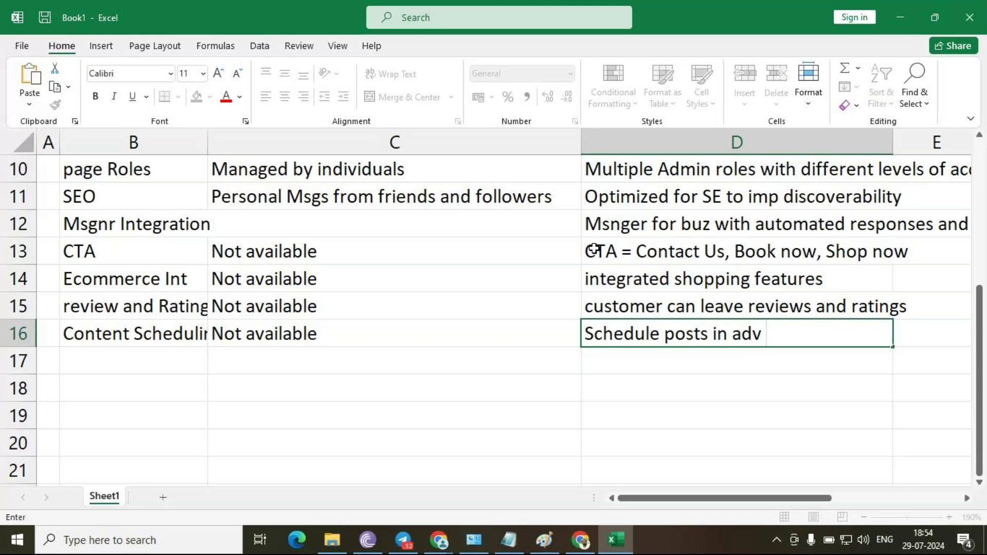
{"action": "type", "text": "using p"}
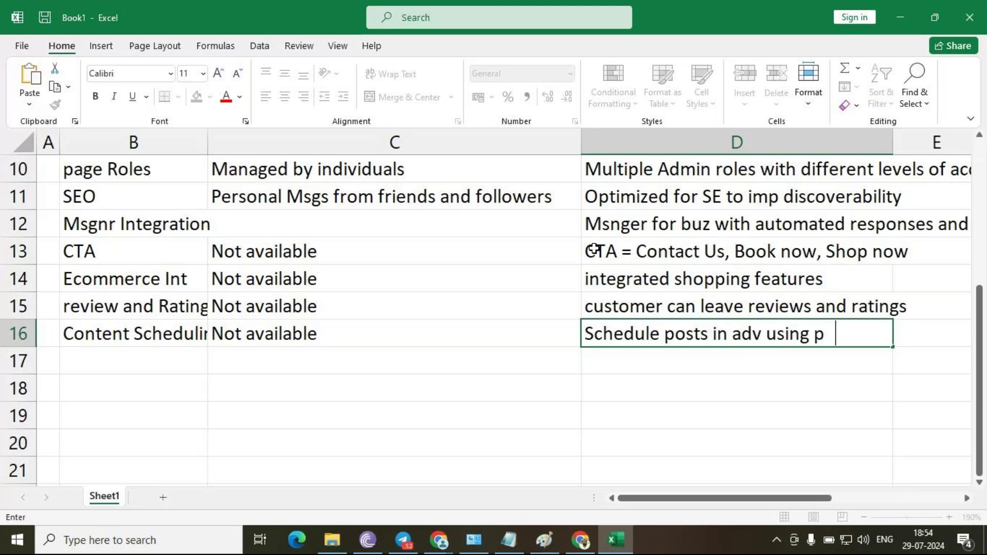
{"action": "key", "text": "BackSpace"}
{"action": "type", "text": "ua"}
{"action": "key", "text": "BackSpace"}
{"action": "key", "text": "BackSpace"}
{"action": "type", "text": "age publishing tool"}
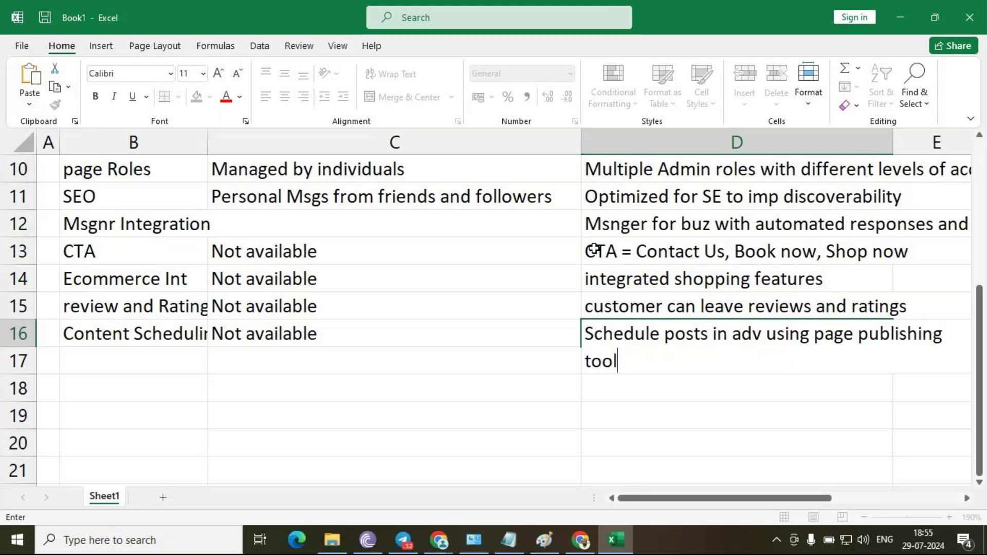
{"action": "key", "text": "Return"}
{"action": "key", "text": "Down"}
{"action": "key", "text": "Up"}
{"action": "key", "text": "Left"}
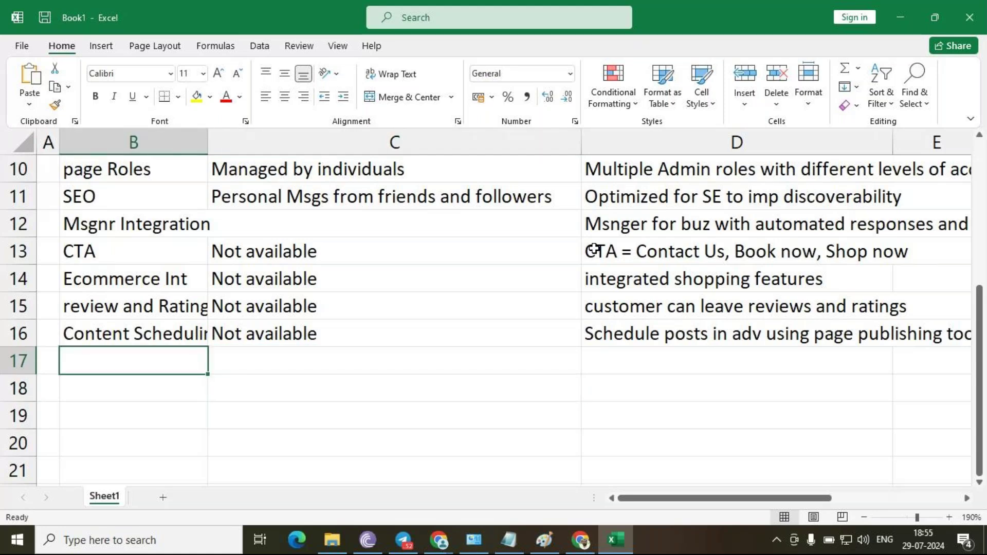
- Enter '3rd party tools' in B17 with 'Limited integration with external tols' for personal pages
{"action": "type", "text": "3rd par"}
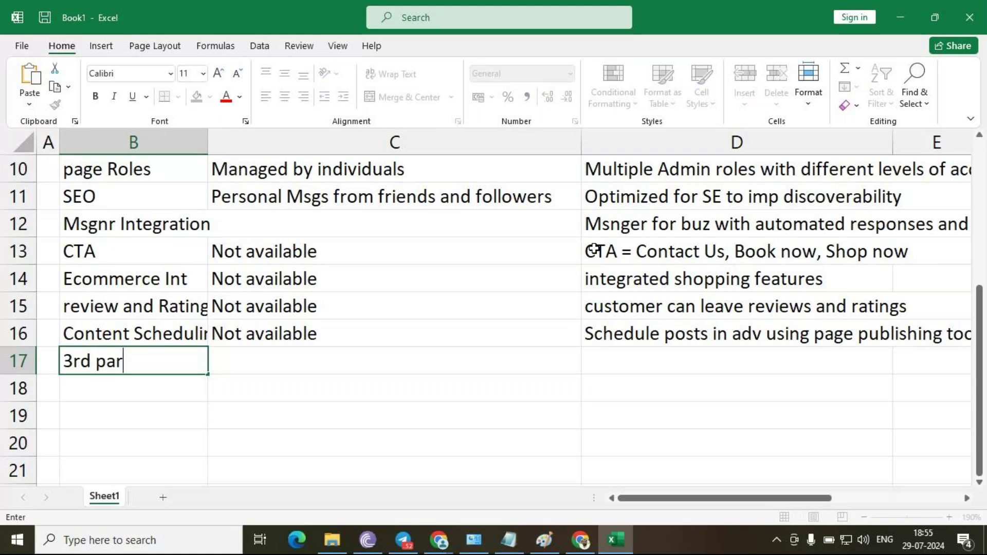
{"action": "type", "text": "ty t ools"}
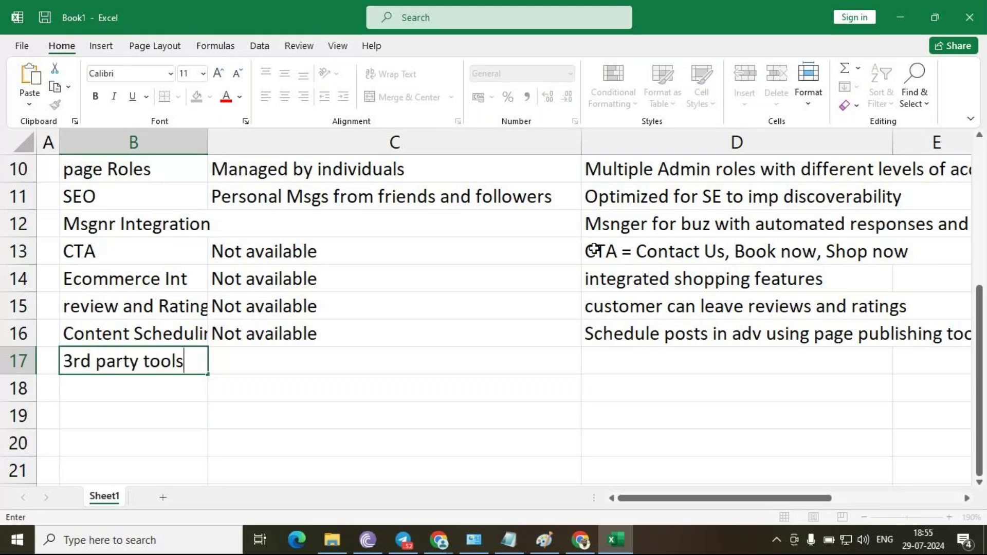
{"action": "key", "text": "Tab"}
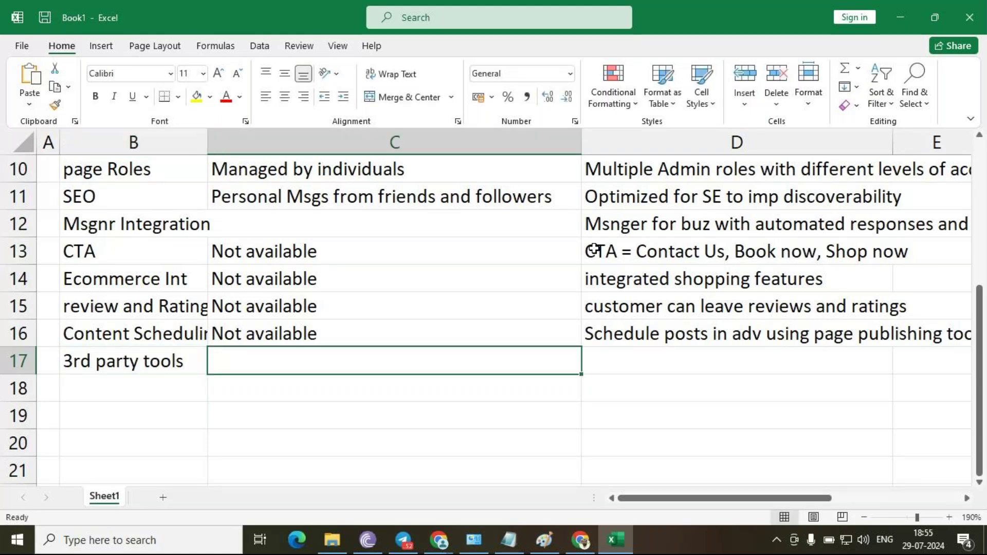
{"action": "type", "text": "Limit"}
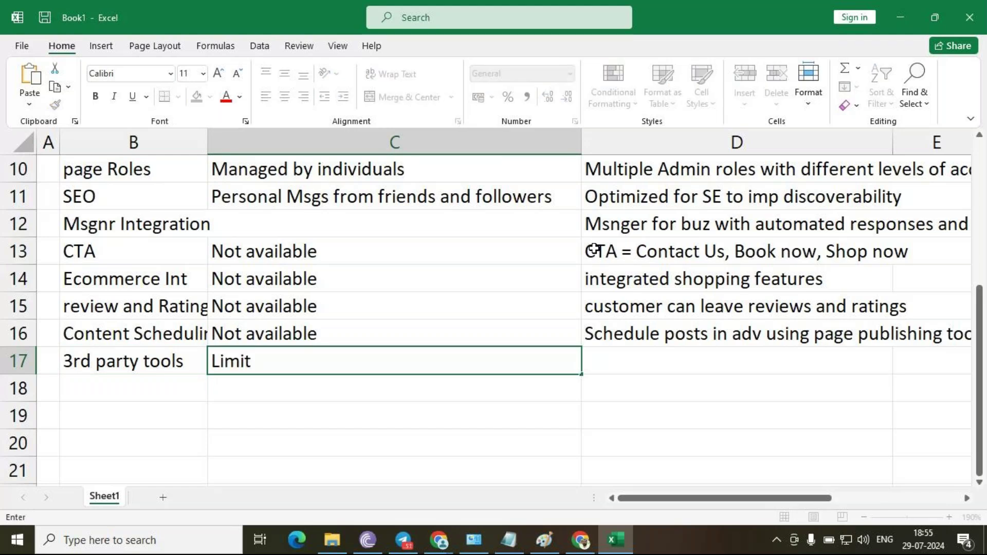
{"action": "type", "text": "ed integration "}
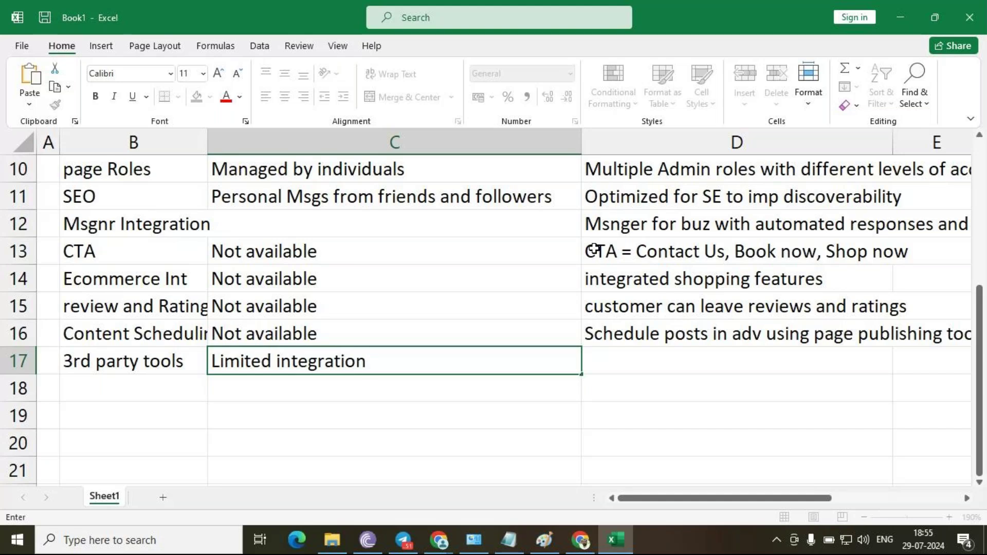
{"action": "type", "text": "with external to"}
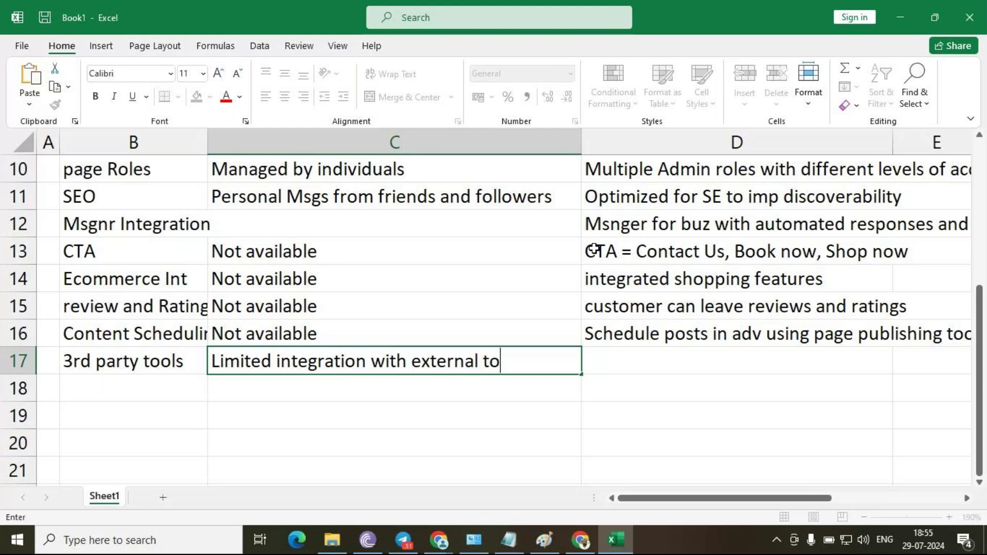
{"action": "type", "text": "ls"}
{"action": "key", "text": "Tab"}
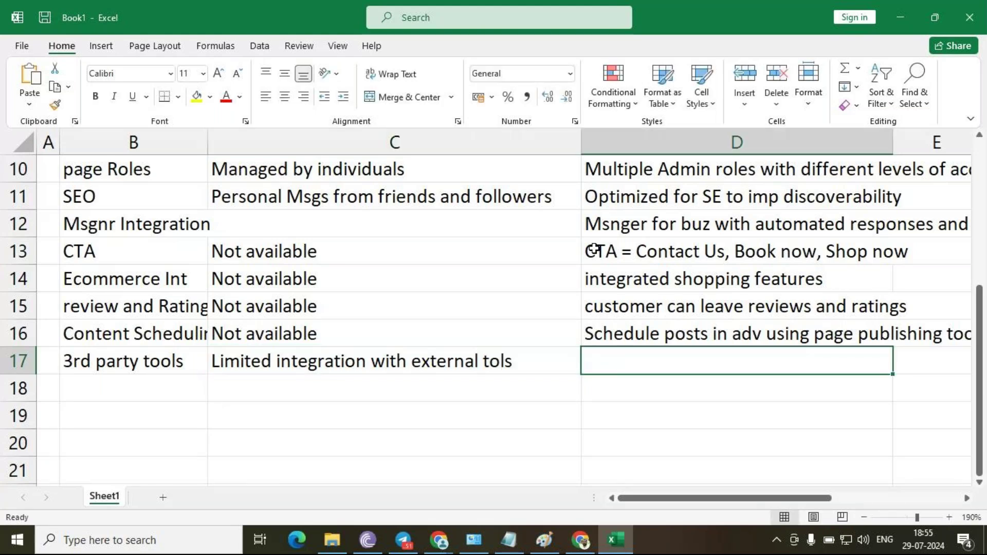
- Enter '3rd party marketing, analytics, E commerce tool' as the business page entry in D17
{"action": "type", "text": "Ex"}
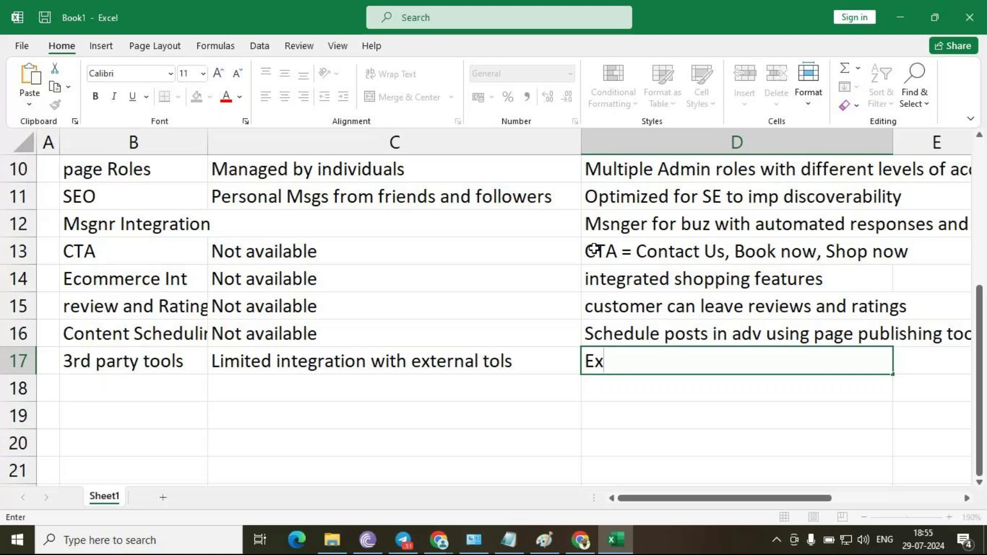
{"action": "key", "text": "BackSpace"}
{"action": "key", "text": "BackSpace"}
{"action": "type", "text": "3rd pa"}
{"action": "key", "text": "BackSpace"}
{"action": "key", "text": "BackSpace"}
{"action": "type", "text": "party"}
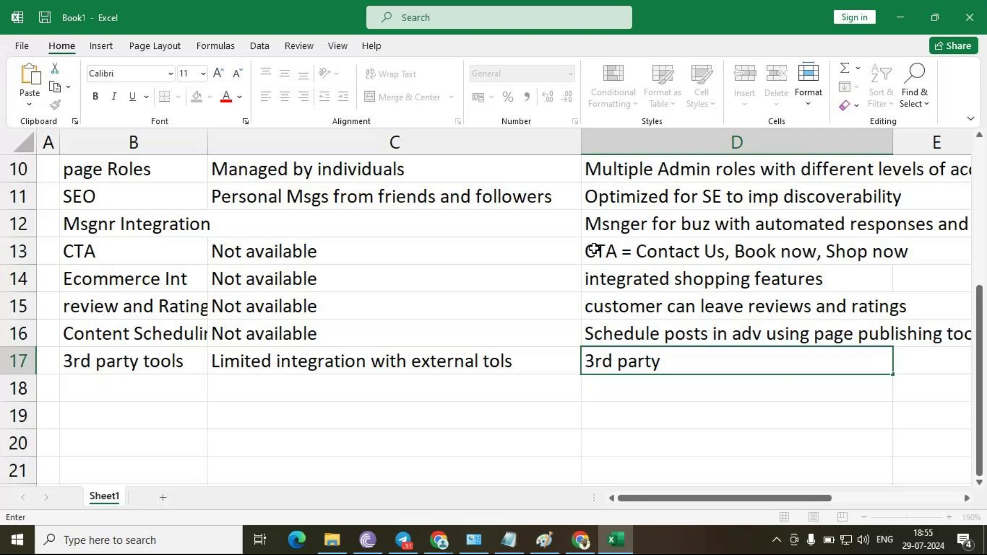
{"action": "type", "text": "keti"}
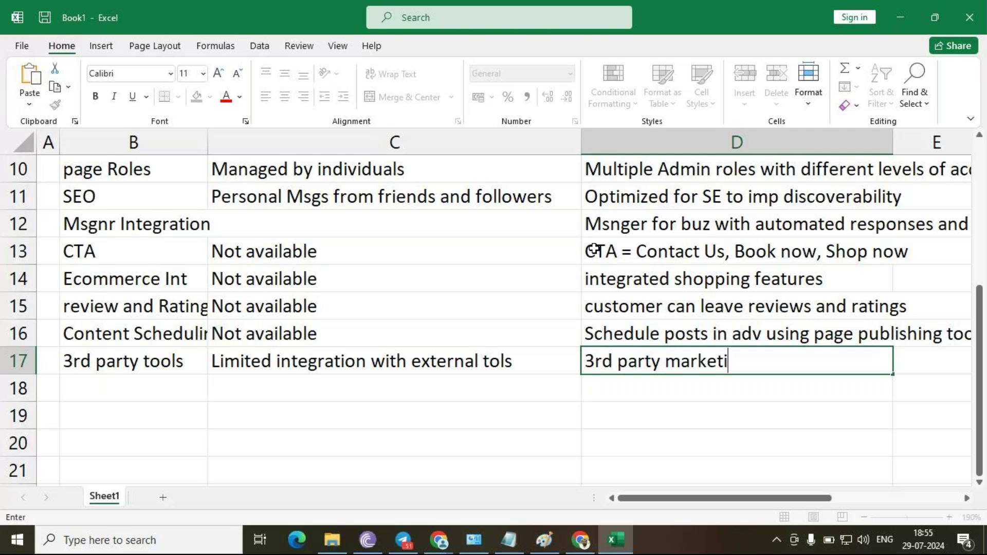
{"action": "type", "text": "ng, analytics"}
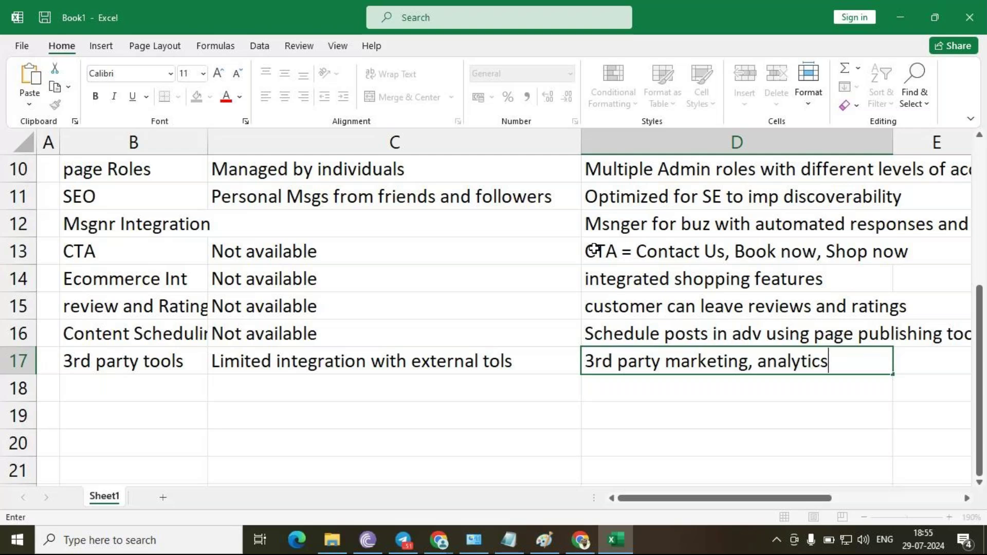
{"action": "type", "text": ", C"}
{"action": "key", "text": "BackSpace"}
{"action": "type", "text": "E commerce"}
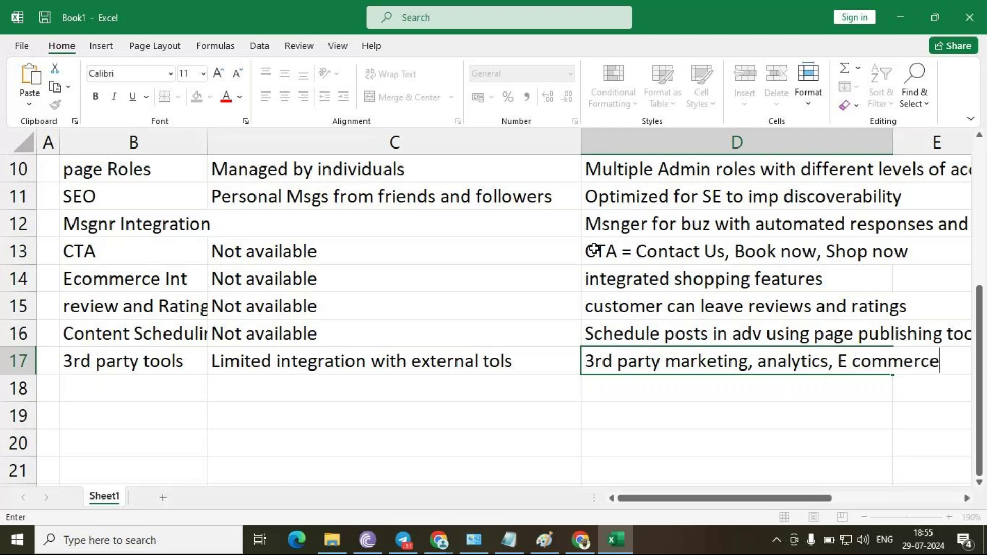
{"action": "type", "text": " tool"}
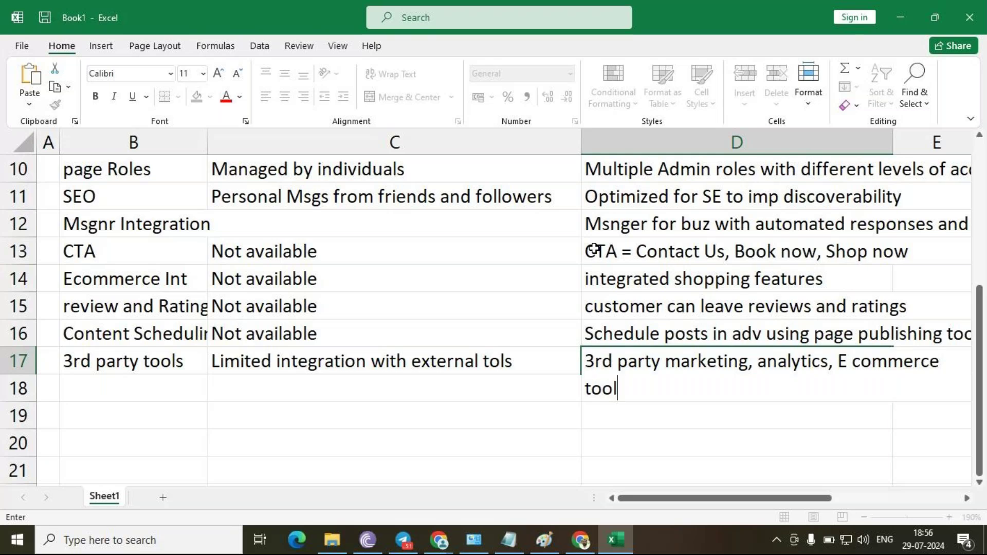
{"action": "key", "text": "Return"}
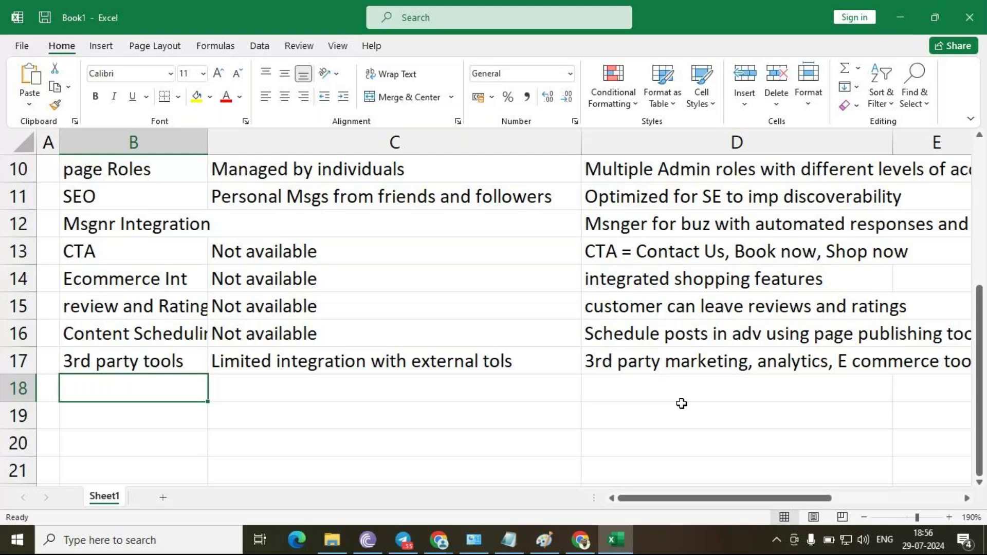
- Fill the header row B2:D2 with yellow
{"action": "scroll", "coordinate": [681, 404], "scroll_direction": "up", "scroll_amount": 3}
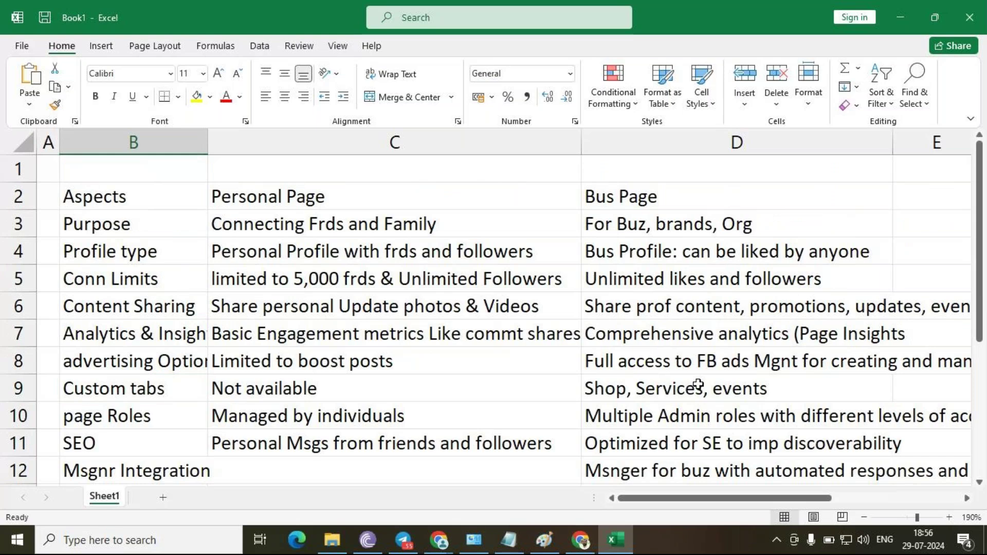
{"action": "left_click_drag", "start_coordinate": [99, 196], "coordinate": [709, 198]}
{"action": "left_click", "coordinate": [197, 96]}
{"action": "left_click", "coordinate": [310, 344]}
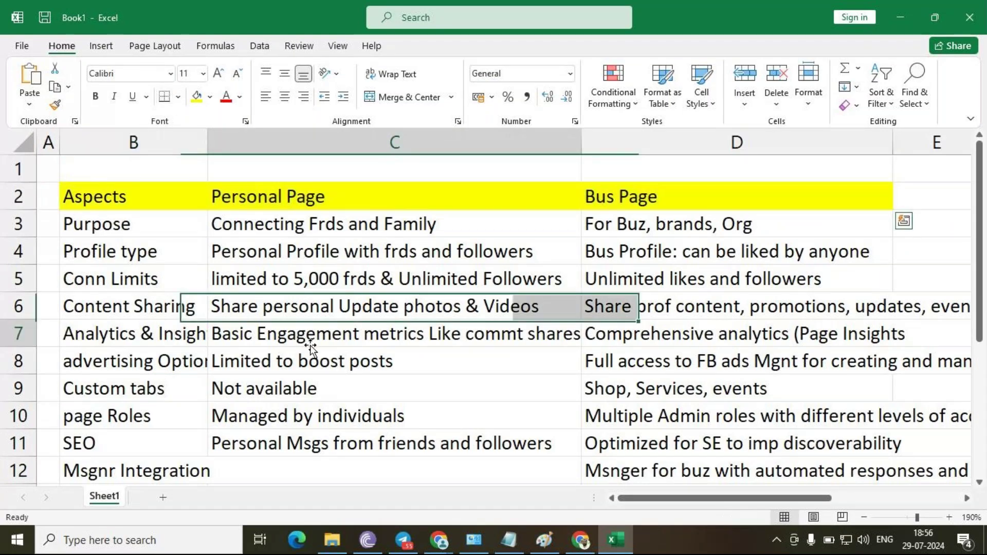
- Apply All Borders to the whole comparison table B2:D17
{"action": "left_click_drag", "start_coordinate": [98, 196], "coordinate": [876, 551]}
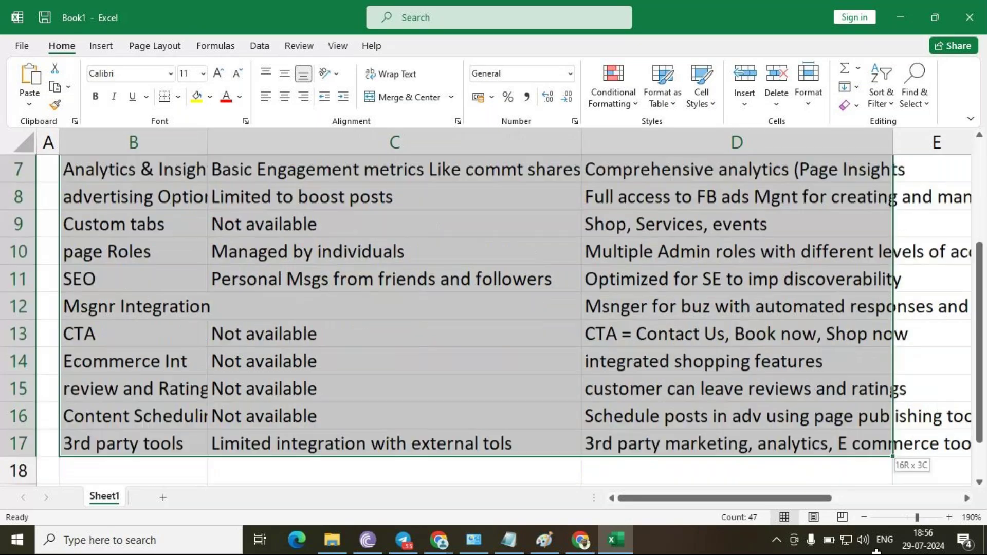
{"action": "left_click", "coordinate": [177, 99]}
{"action": "left_click", "coordinate": [193, 245]}
{"action": "scroll", "coordinate": [682, 389], "scroll_direction": "up", "scroll_amount": 2}
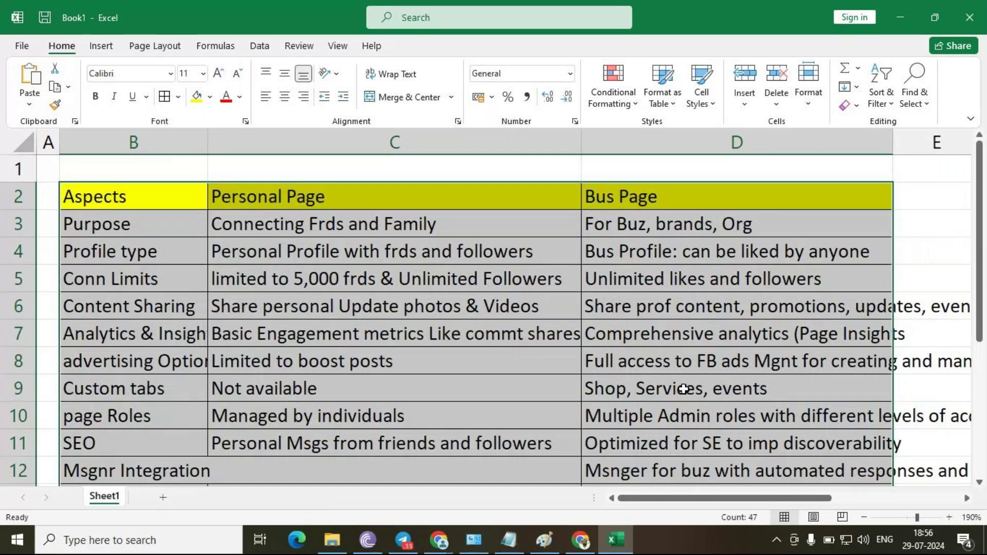
{"action": "left_click", "coordinate": [611, 334]}
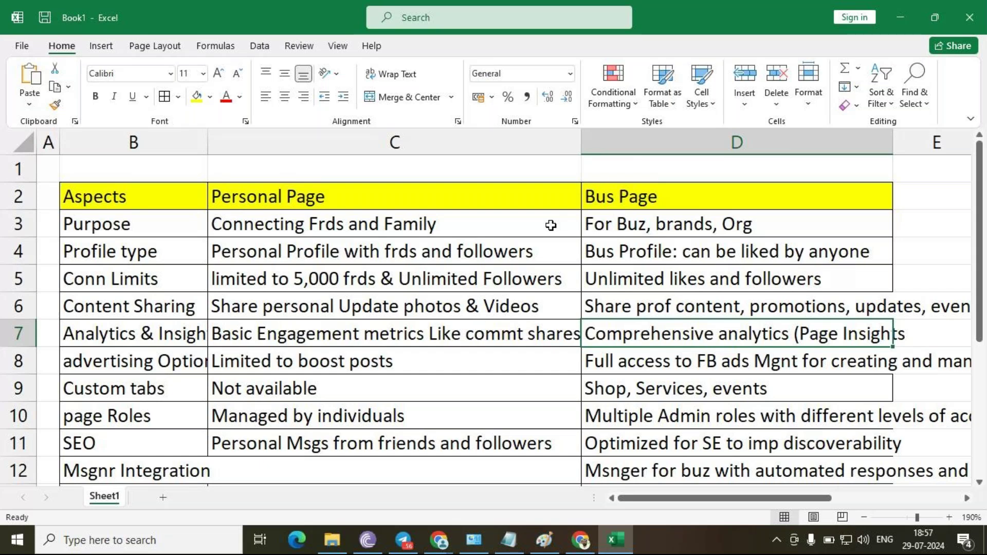
{"action": "left_click", "coordinate": [544, 539]}
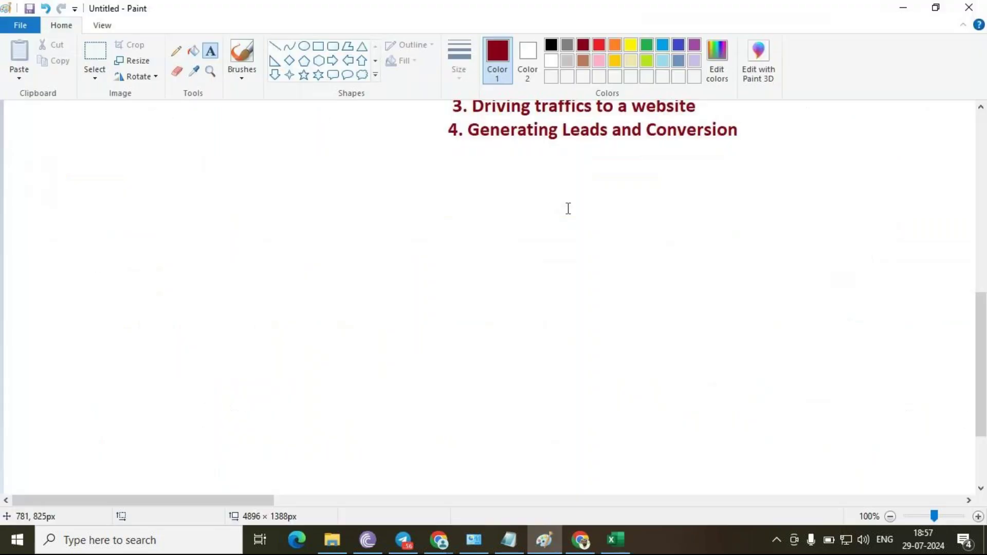
- Add a text box left of the notes reading 'Facebook Tools:' with 'Facebook Pages' beneath
{"action": "left_click", "coordinate": [211, 52]}
{"action": "left_click", "coordinate": [92, 158]}
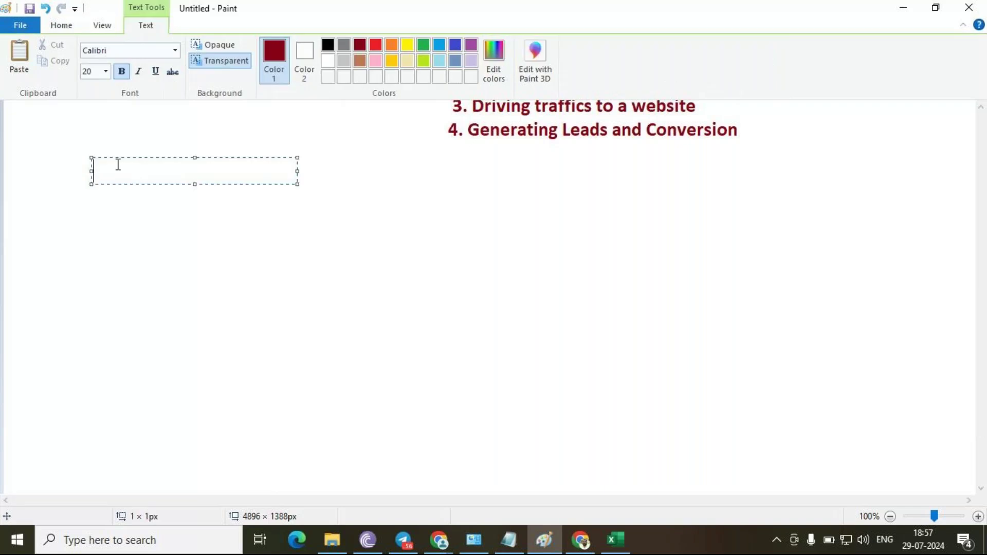
{"action": "type", "text": "Facebook"}
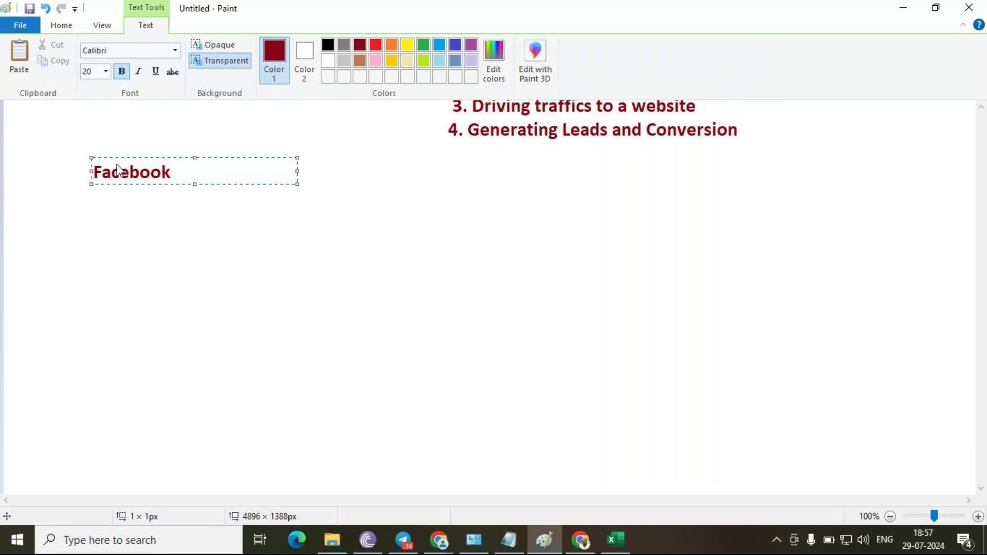
{"action": "type", "text": " Tools:"}
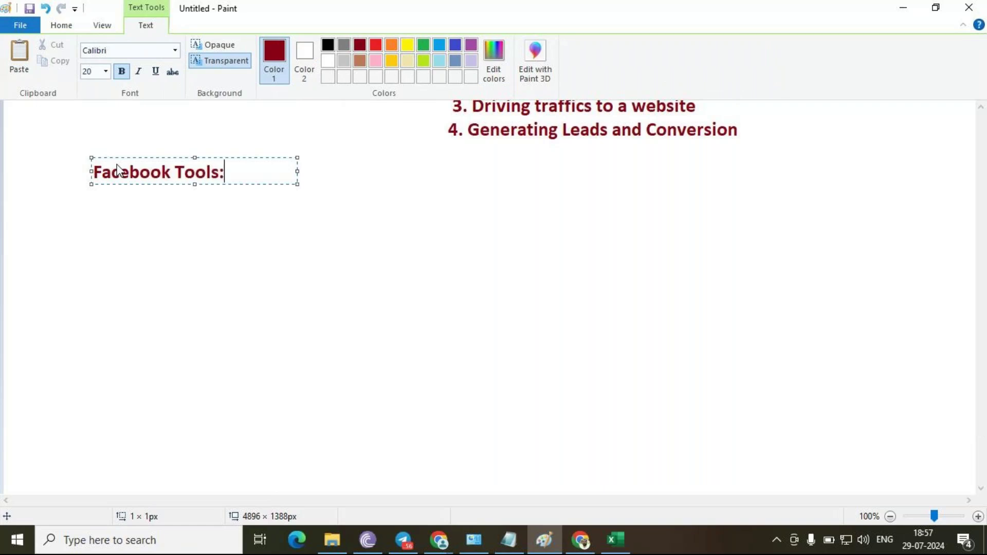
{"action": "key", "text": "Return"}
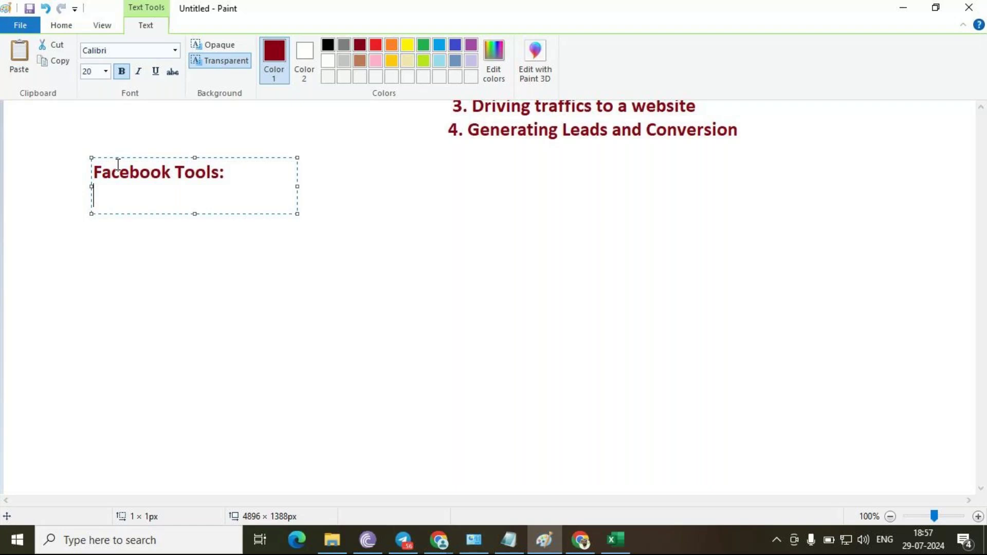
{"action": "type", "text": "Facebook "}
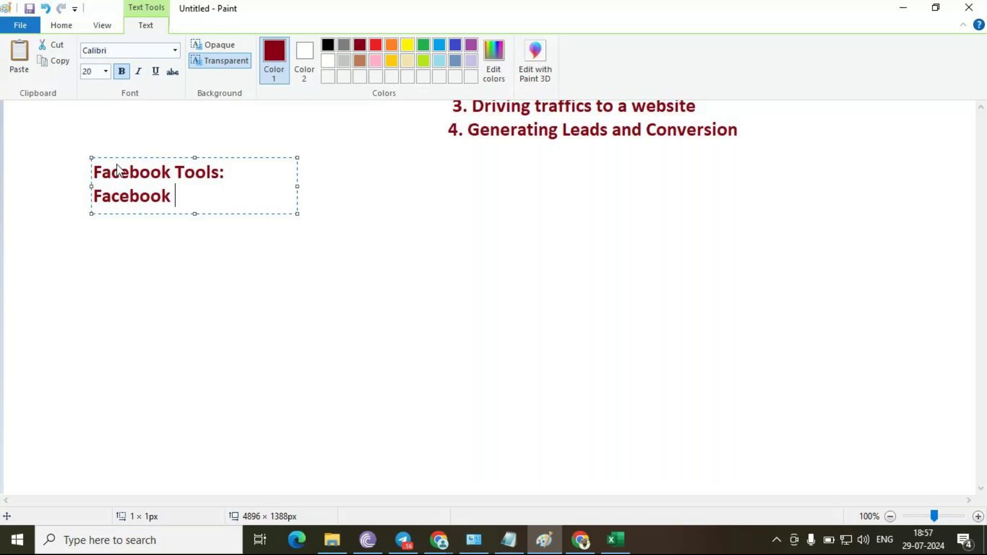
{"action": "type", "text": "Pages"}
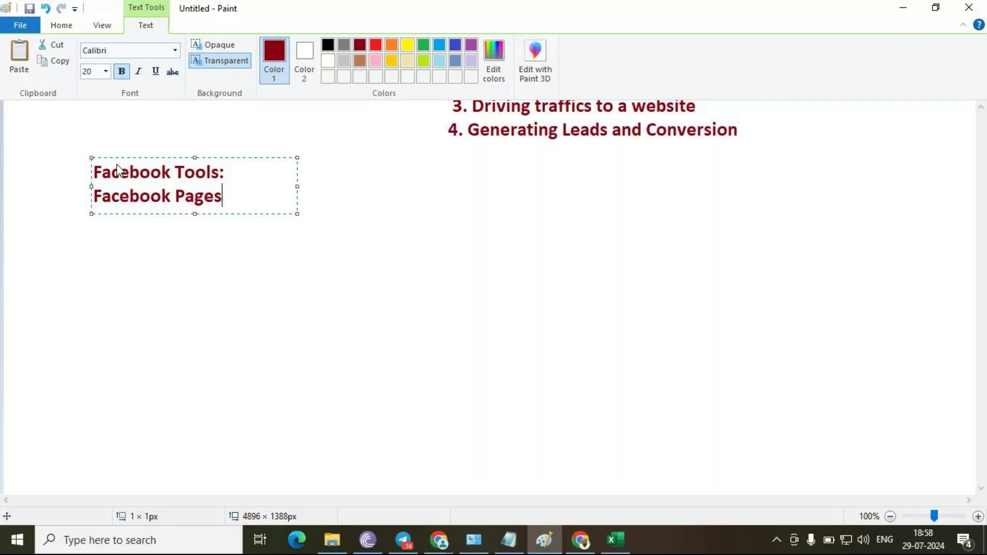
- Add 'Meta Business Suite' on a new line below Facebook Pages
{"action": "key", "text": "Return"}
{"action": "type", "text": "Meta "}
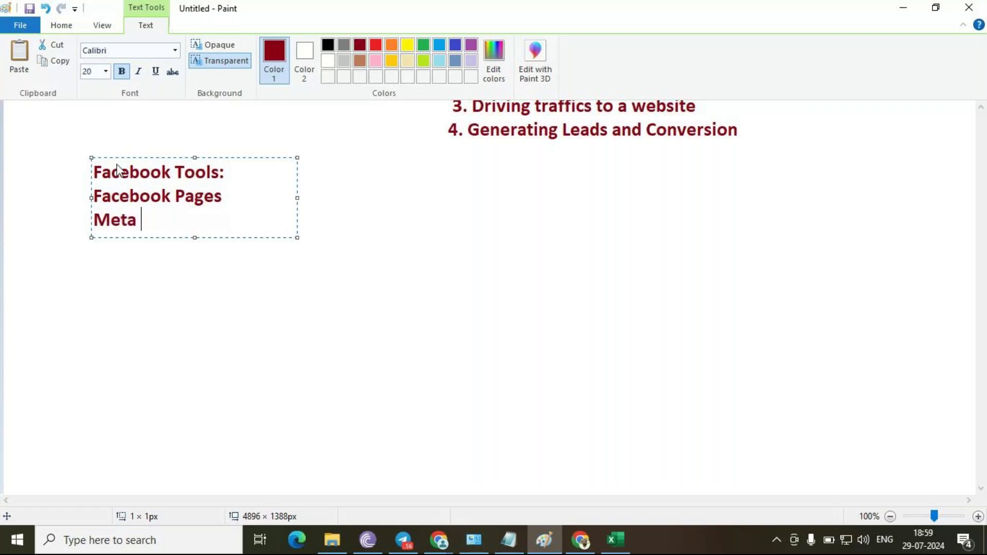
{"action": "type", "text": "Busi"}
{"action": "type", "text": "ness S"}
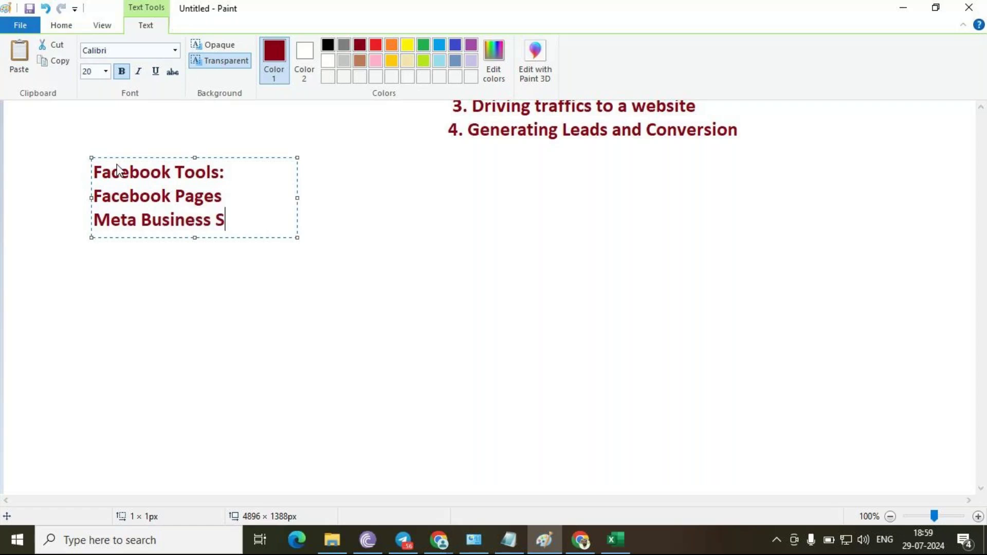
{"action": "type", "text": "uite"}
- Add 'facebook ads Manager' on a new line below Meta Business Suite
{"action": "key", "text": "Return"}
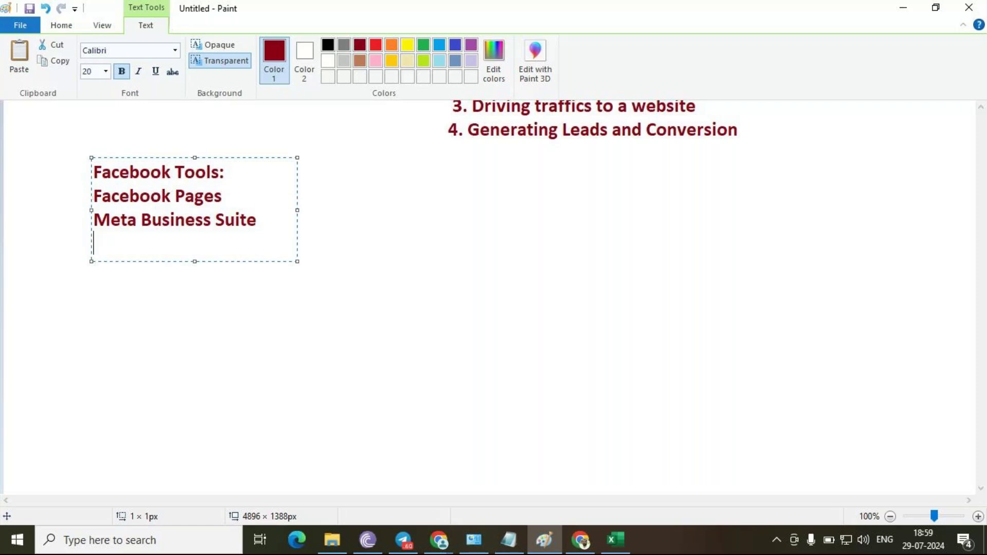
{"action": "type", "text": "facebook "}
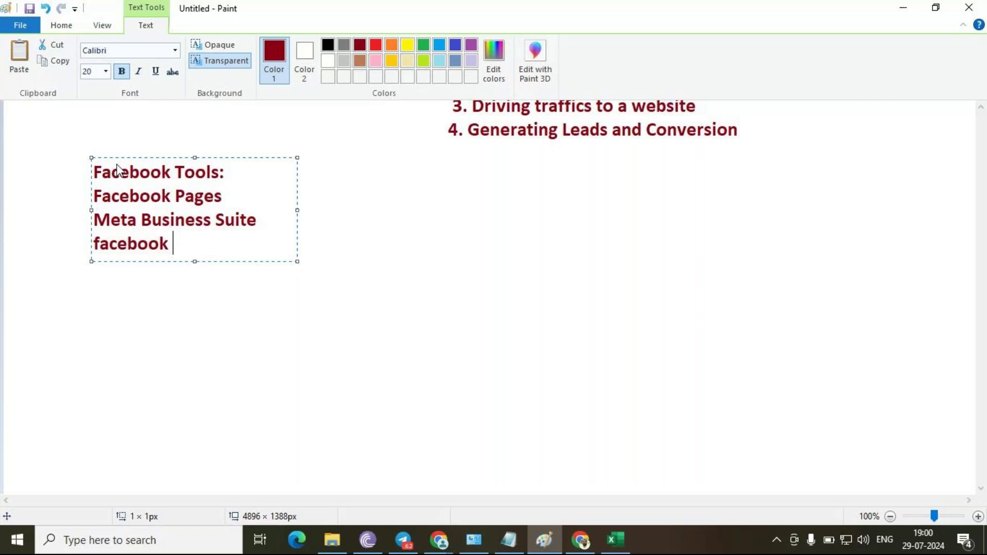
{"action": "type", "text": "ads Manager"}
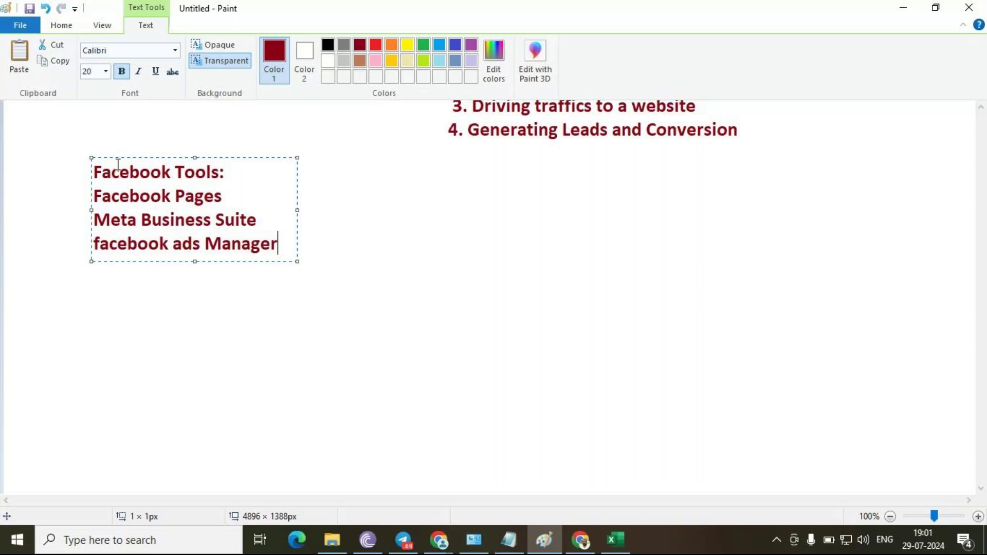
- Add 'Facebook insights' below facebook ads Manager, fixing the misspelling, then start another line
{"action": "key", "text": "Return"}
{"action": "type", "text": "Facebook"}
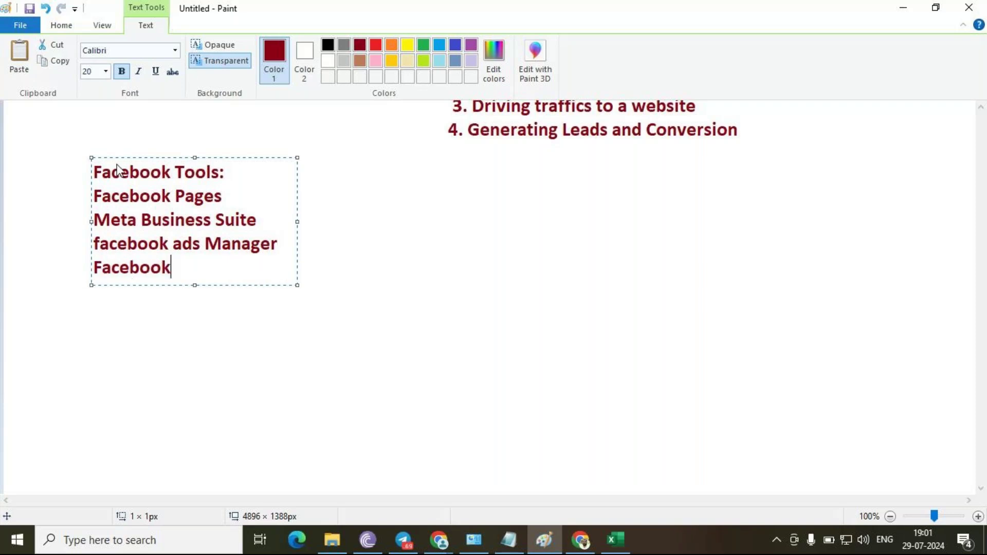
{"action": "type", "text": " ins"}
{"action": "type", "text": "git"}
{"action": "key", "text": "BackSpace"}
{"action": "key", "text": "BackSpace"}
{"action": "key", "text": "BackSpace"}
{"action": "type", "text": "ight"}
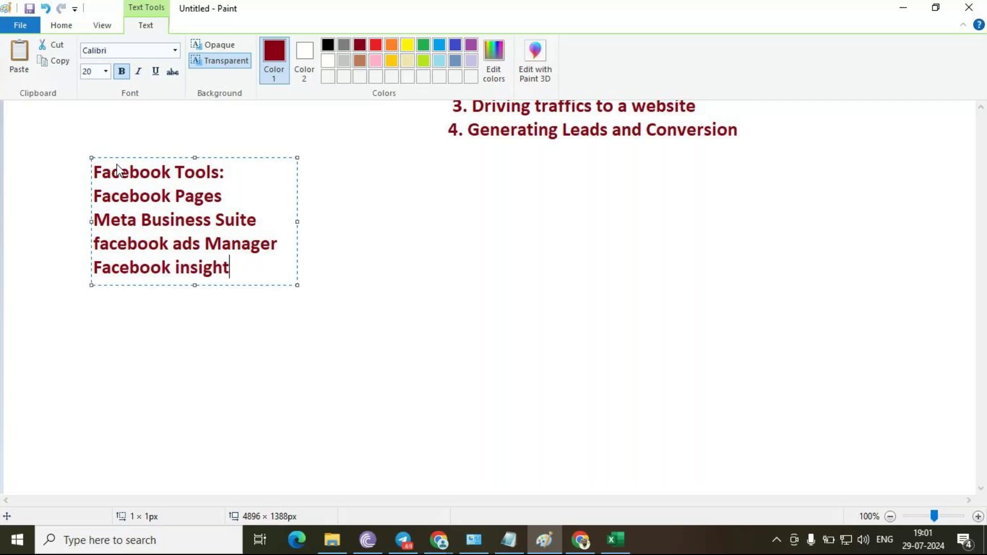
{"action": "type", "text": "s"}
{"action": "key", "text": "Return"}
- Type 'Facebook creator studio' as the sixth entry and start the next line
{"action": "type", "text": "Faceboo"}
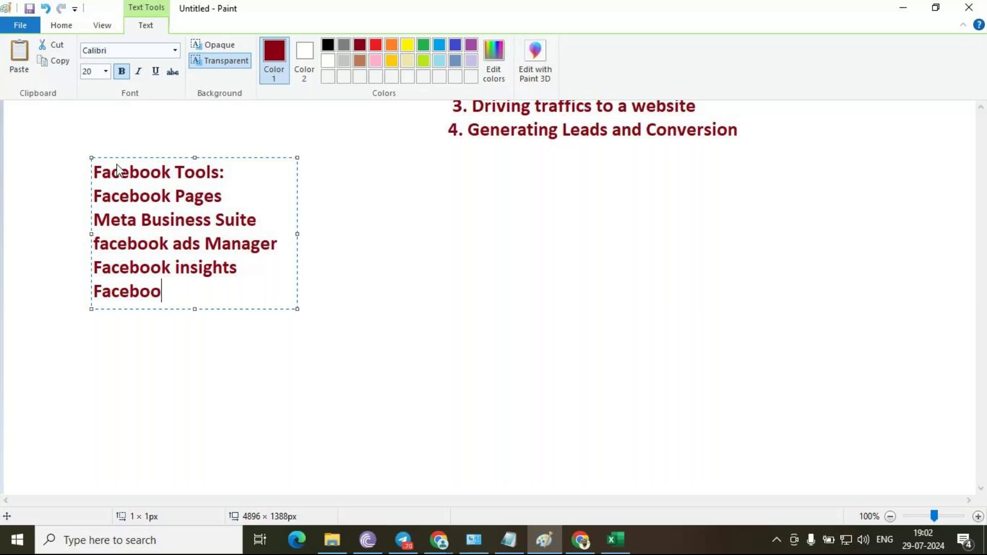
{"action": "type", "text": "k creator studio"}
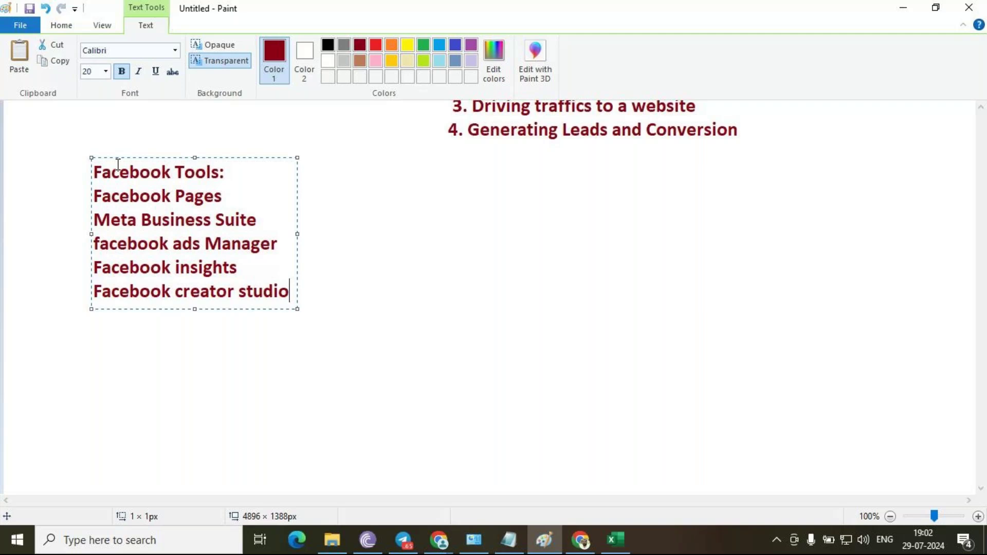
{"action": "key", "text": "Return"}
- Type 'Facebook Shops' as the seventh entry, fixing the stray t, and start an empty line
{"action": "type", "text": "Fac"}
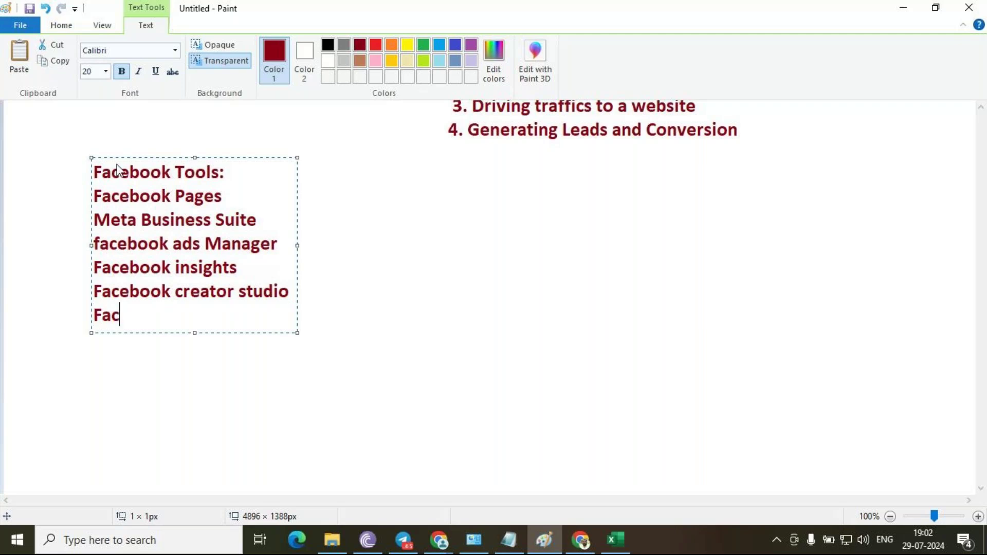
{"action": "type", "text": "ebook Shopt"}
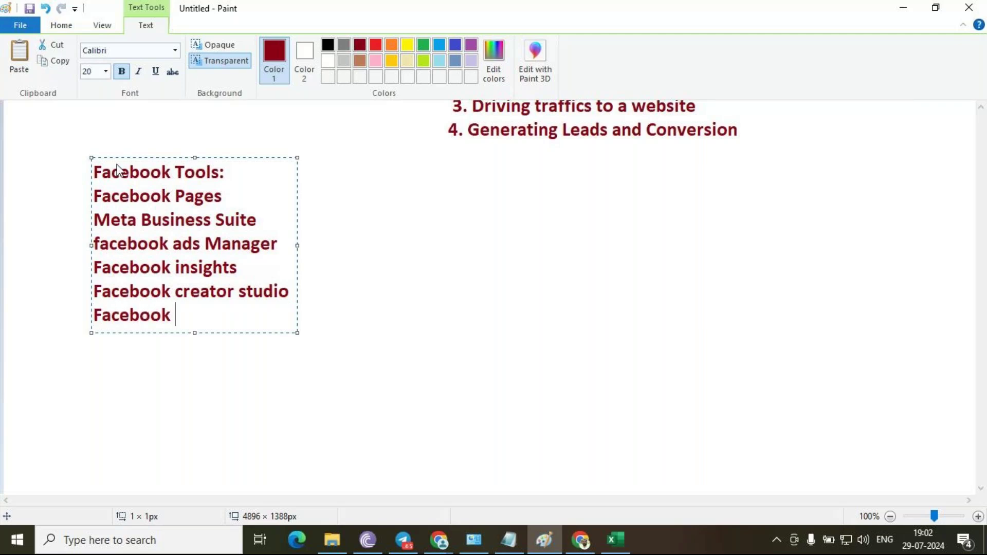
{"action": "key", "text": "BackSpace"}
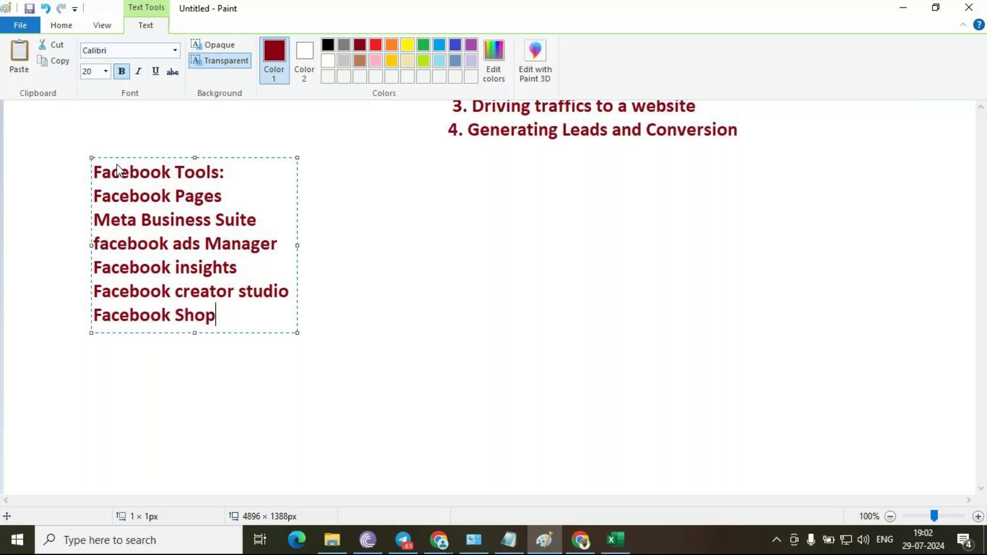
{"action": "type", "text": "s"}
{"action": "key", "text": "Return"}
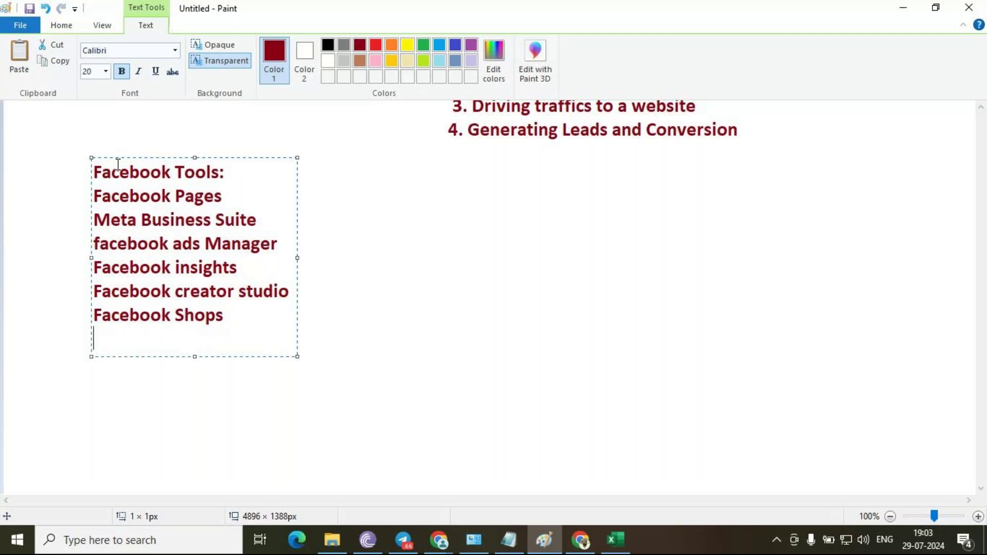
- Add 'Facebook Events' and 'Facebook Groups' as the next two lines of the list
{"action": "type", "text": "Faceb"}
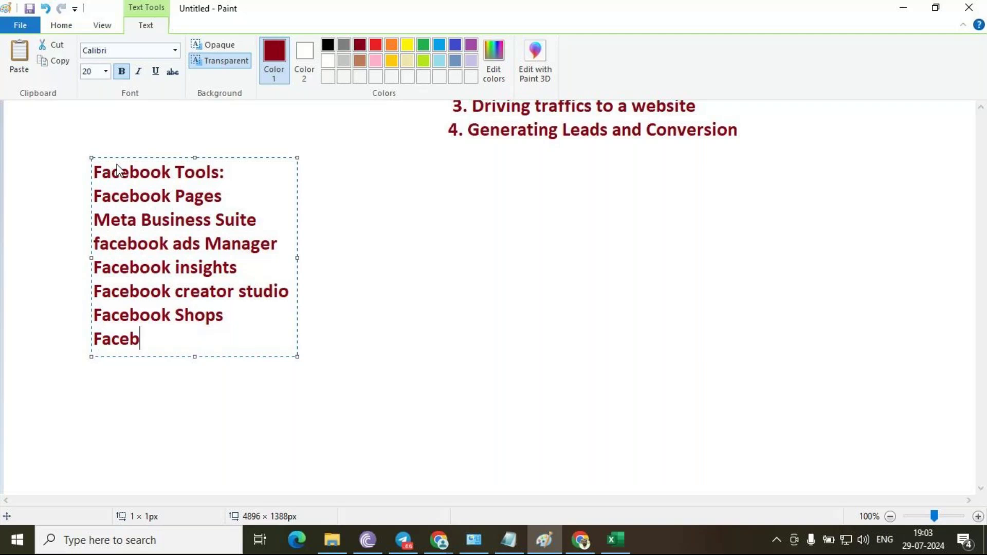
{"action": "type", "text": "ook Events"}
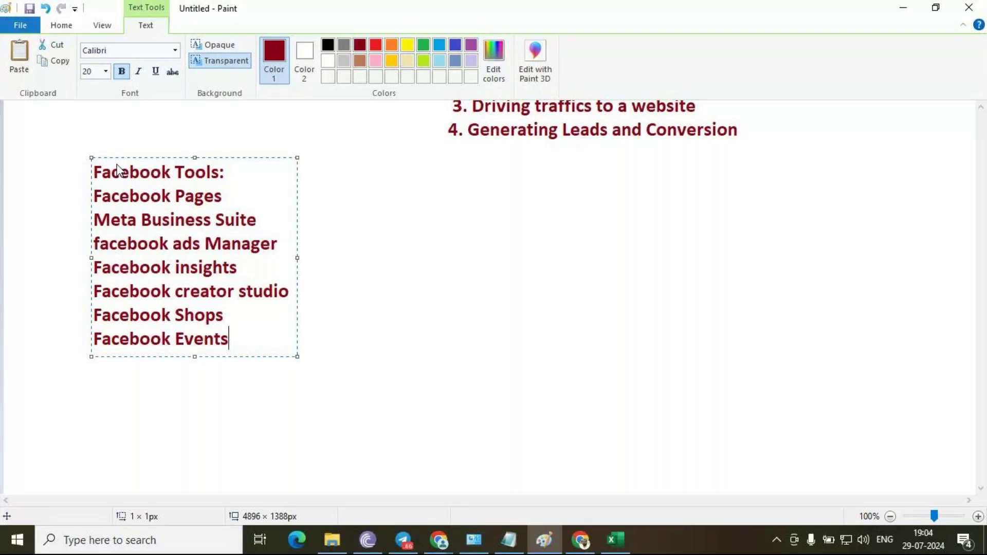
{"action": "key", "text": "Return"}
{"action": "type", "text": "Faceb"}
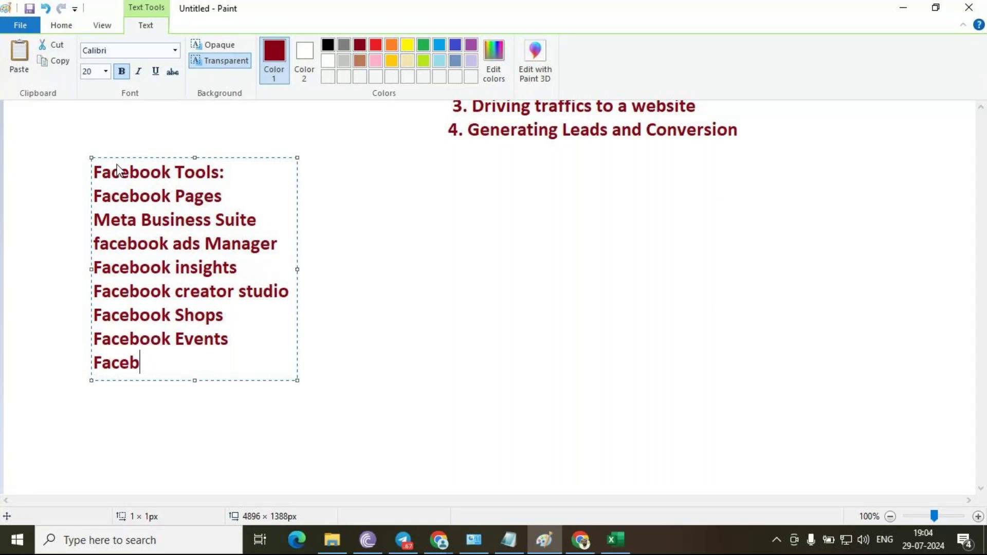
{"action": "type", "text": "ook Groups"}
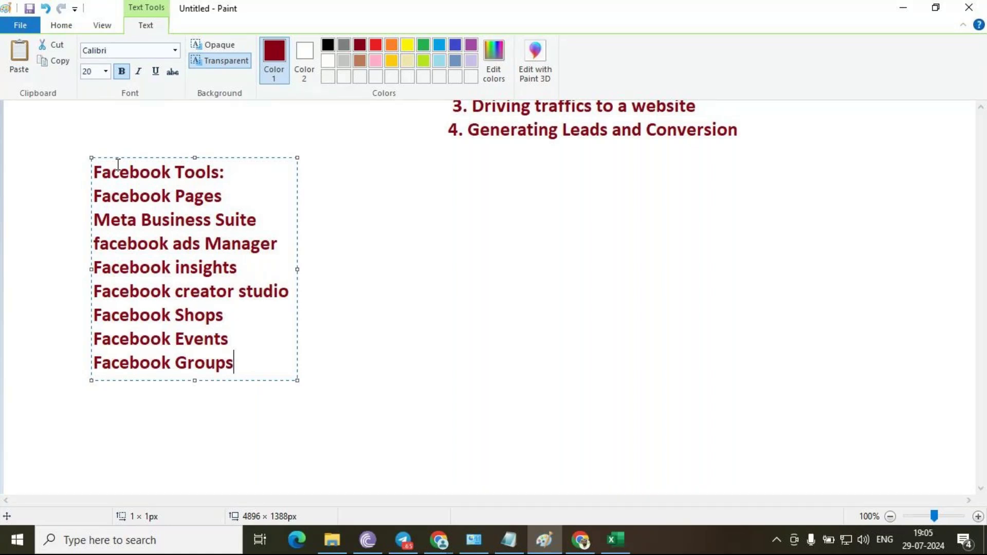
{"action": "key", "text": "Return"}
- Add 'Facebook Audience Network' and widen the text box so it fits one line
{"action": "type", "text": "Face"}
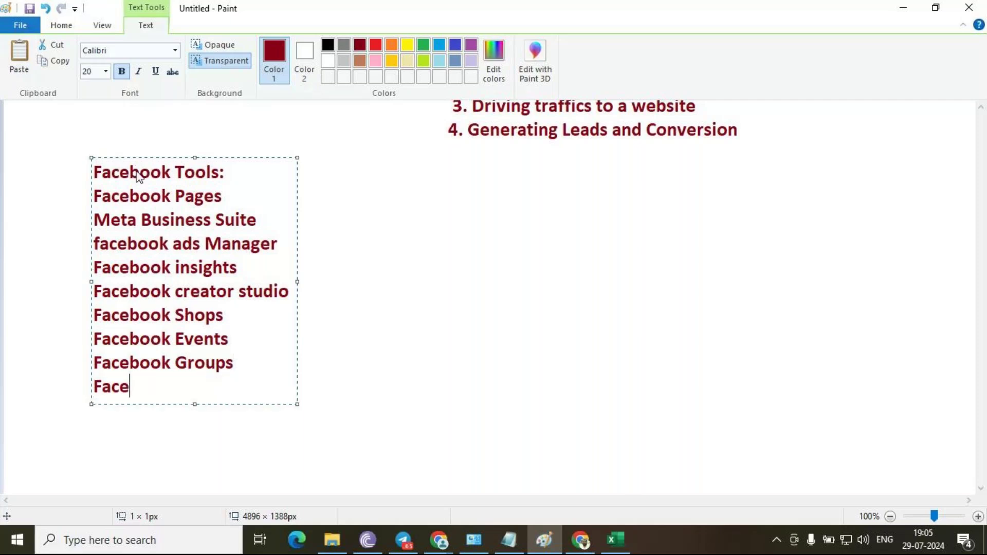
{"action": "type", "text": "book Aud"}
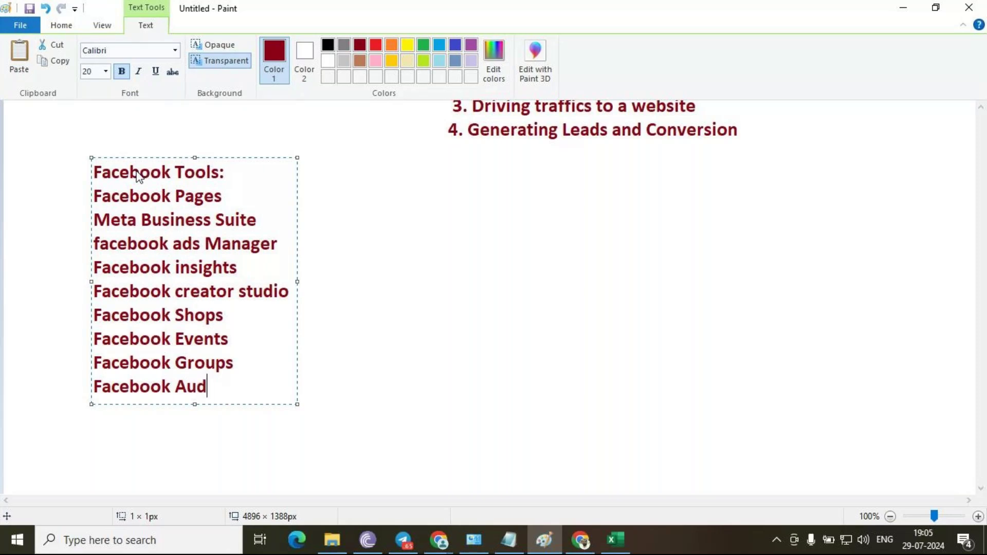
{"action": "type", "text": "ience Ne"}
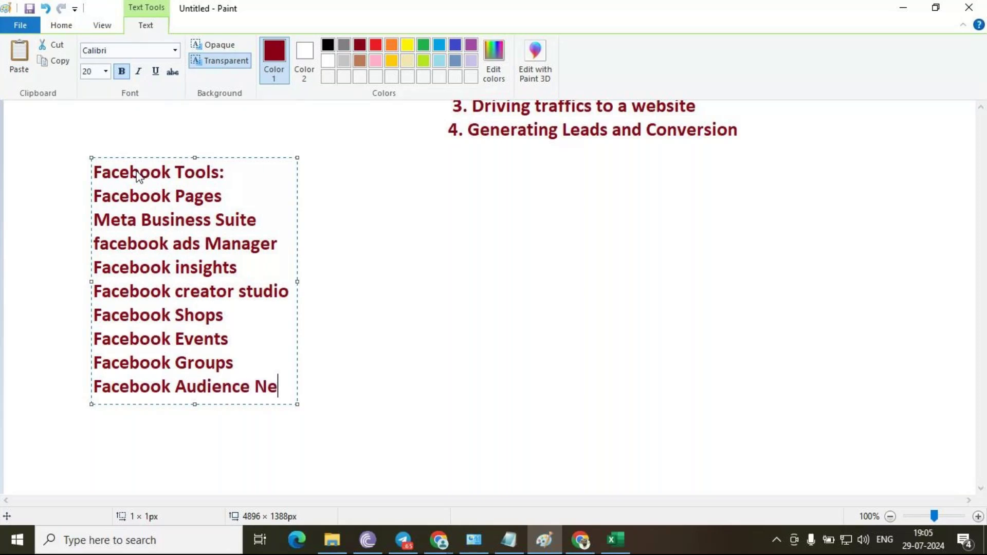
{"action": "type", "text": "twork"}
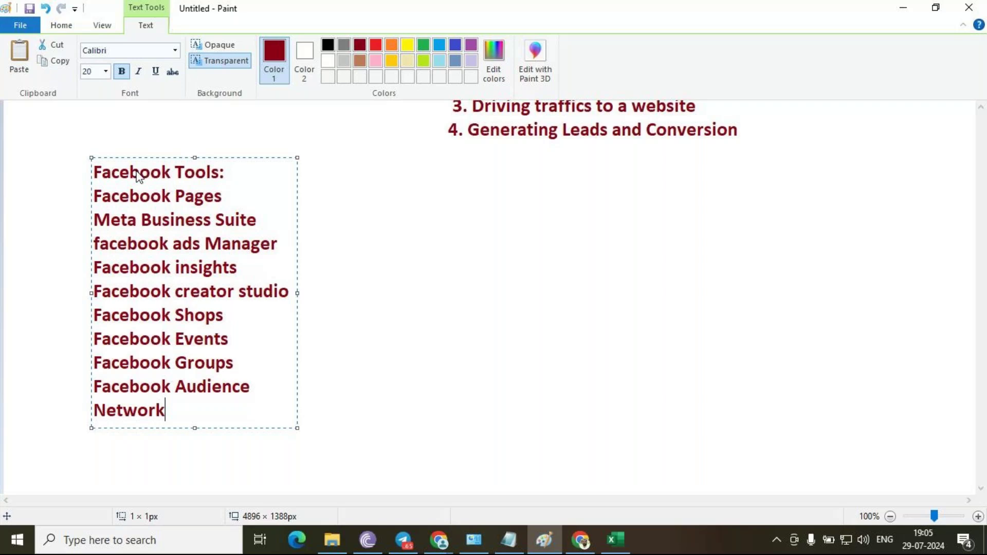
{"action": "left_click_drag", "start_coordinate": [297, 293], "coordinate": [359, 293]}
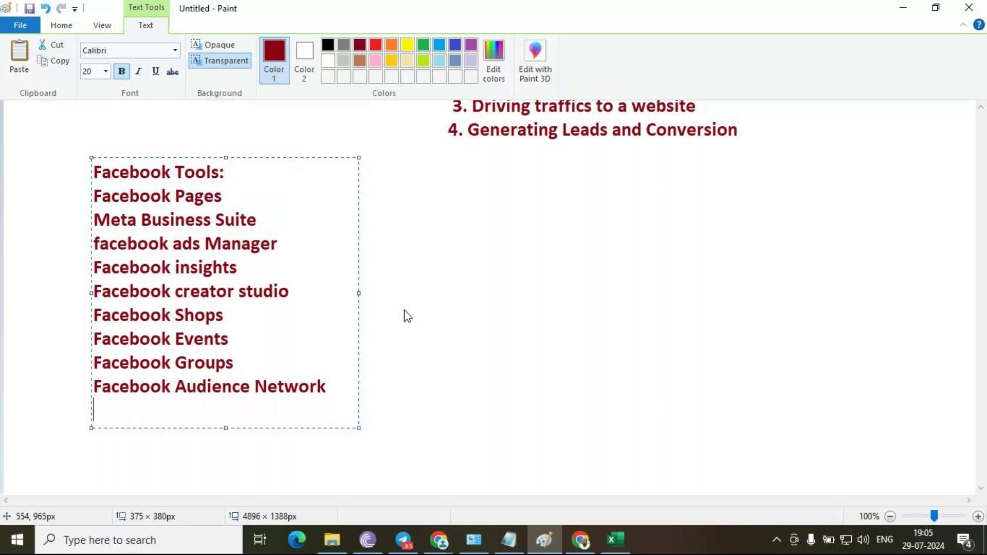
- Add 'Facebook Business Manager' as the final entry of the list
{"action": "type", "text": "Facebook"}
{"action": "type", "text": "B"}
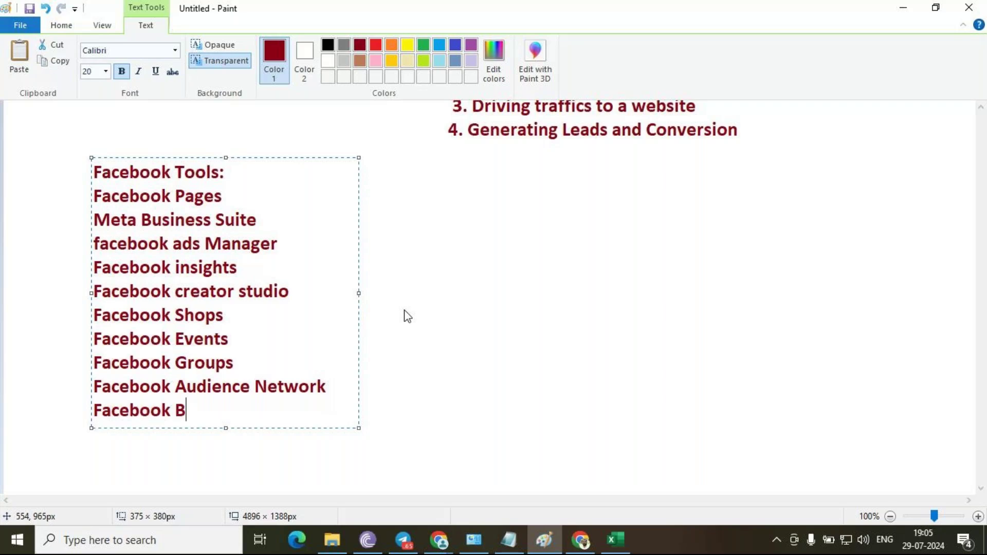
{"action": "type", "text": "usiness Man"}
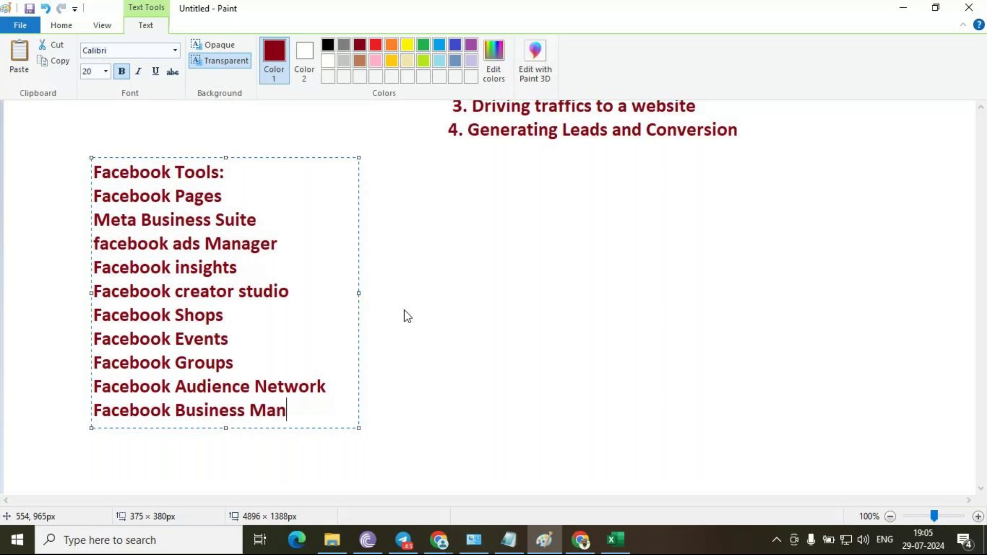
{"action": "type", "text": "agers"}
{"action": "key", "text": "BackSpace"}
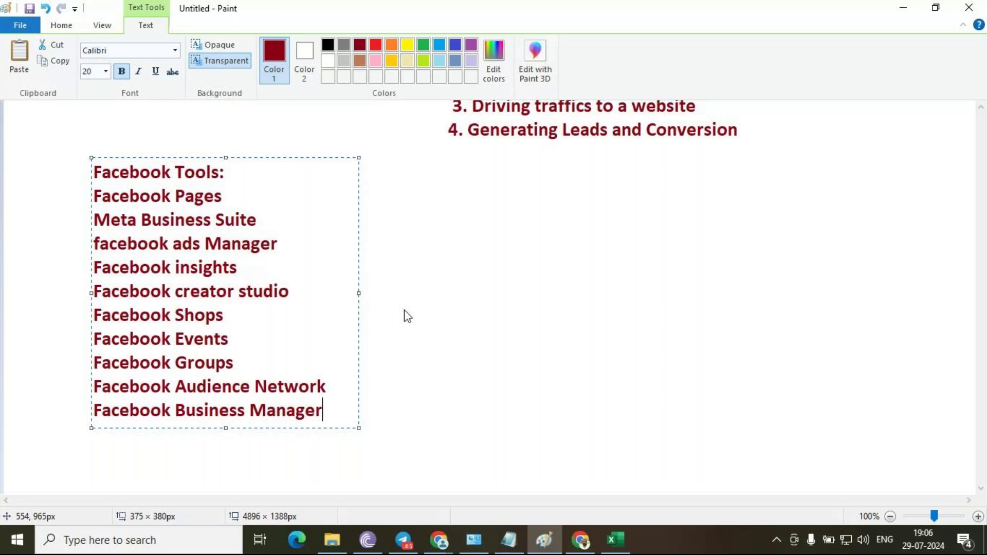
- Widen the text box, move the list up and left, and commit the text
{"action": "left_click_drag", "start_coordinate": [358, 292], "coordinate": [498, 292]}
{"action": "left_click_drag", "start_coordinate": [257, 157], "coordinate": [231, 106]}
{"action": "left_click", "coordinate": [528, 276]}
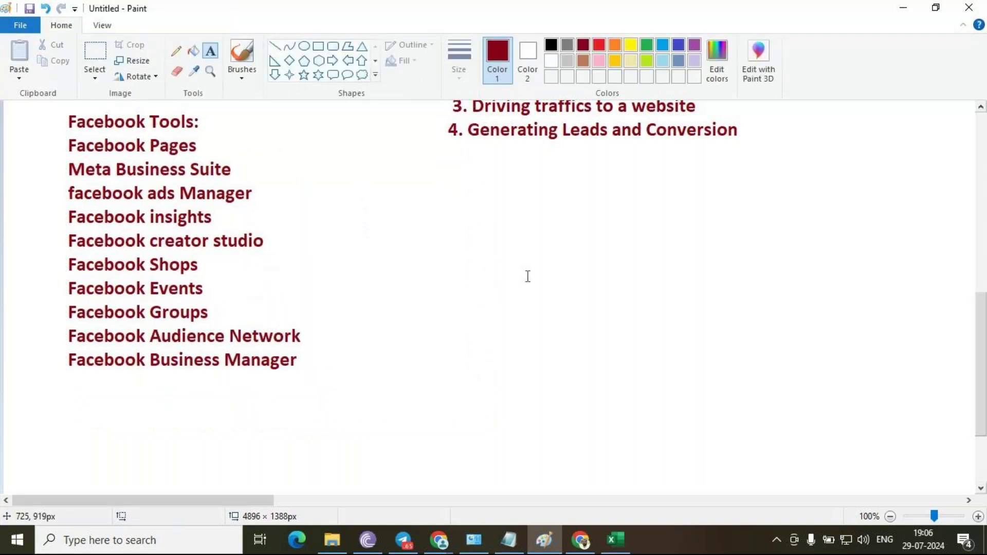
{"action": "scroll", "coordinate": [368, 277], "scroll_direction": "up", "scroll_amount": 4}
{"action": "scroll", "coordinate": [363, 248], "scroll_direction": "down", "scroll_amount": 4}
- Draw a dark-red rectangle framing the eleven-line Facebook Tools list
{"action": "left_click", "coordinate": [318, 46]}
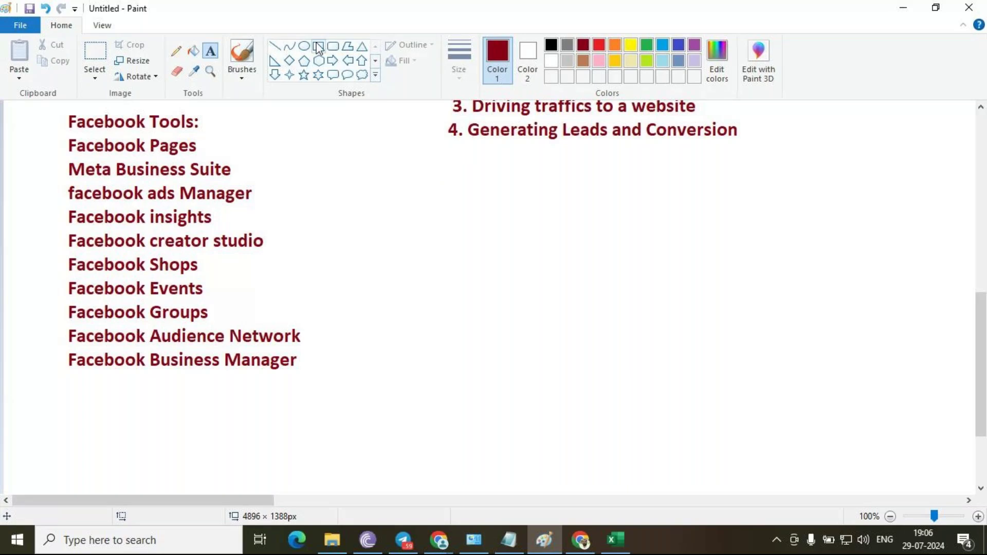
{"action": "scroll", "coordinate": [250, 195], "scroll_direction": "up", "scroll_amount": 4}
{"action": "mouse_move", "coordinate": [50, 209]}
{"action": "left_mouse_down"}
{"action": "mouse_move", "coordinate": [239, 312]}
{"action": "mouse_move", "coordinate": [373, 484]}
{"action": "left_mouse_up"}
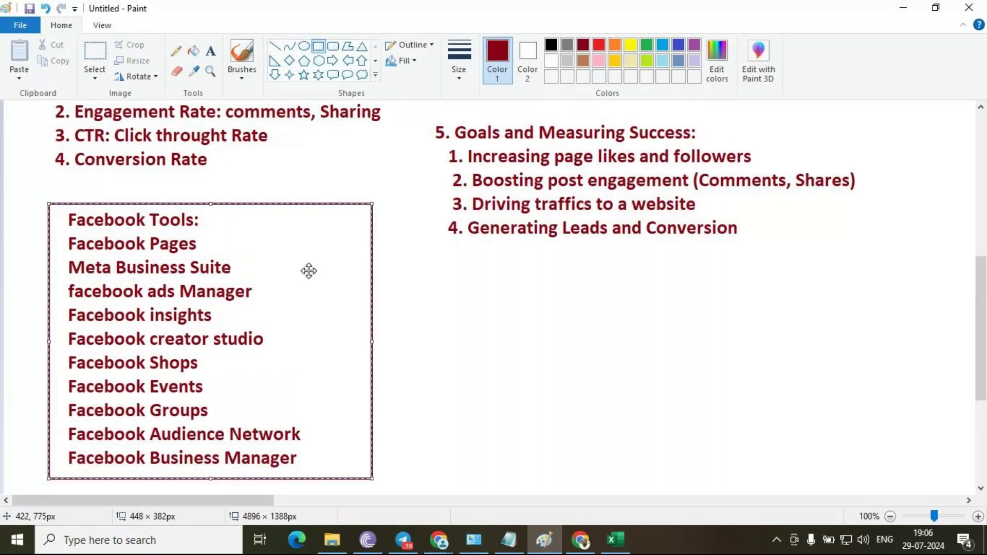
{"action": "left_click_drag", "start_coordinate": [308, 271], "coordinate": [311, 267]}
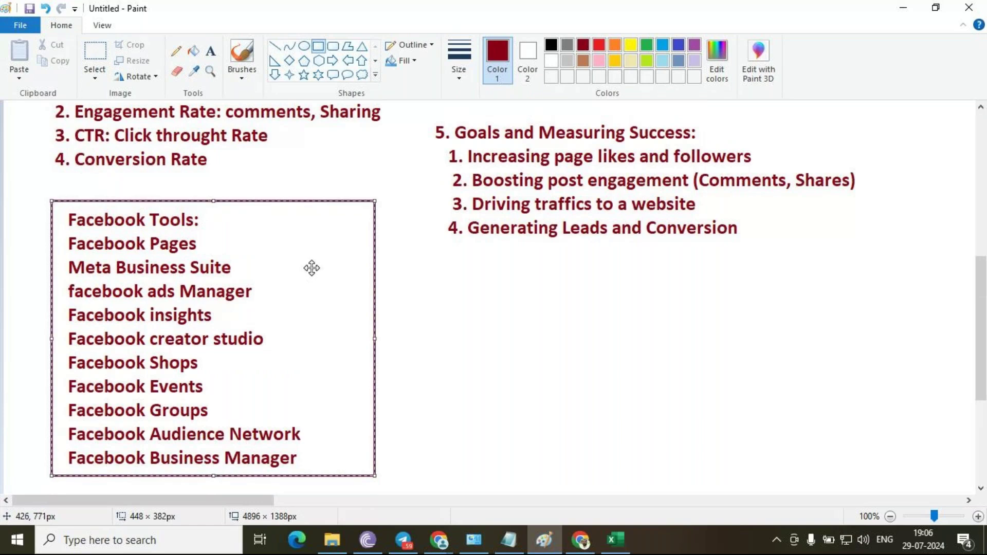
{"action": "left_click", "coordinate": [436, 290]}
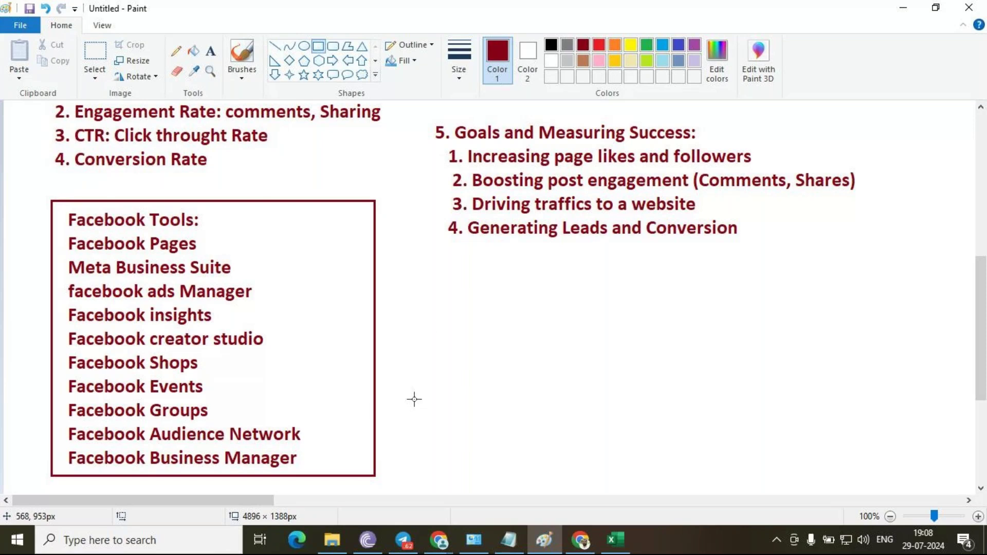
- Scroll over the finished notes, then bring the GoTo Meeting Chrome window forward
{"action": "scroll", "coordinate": [438, 326], "scroll_direction": "up", "scroll_amount": 7}
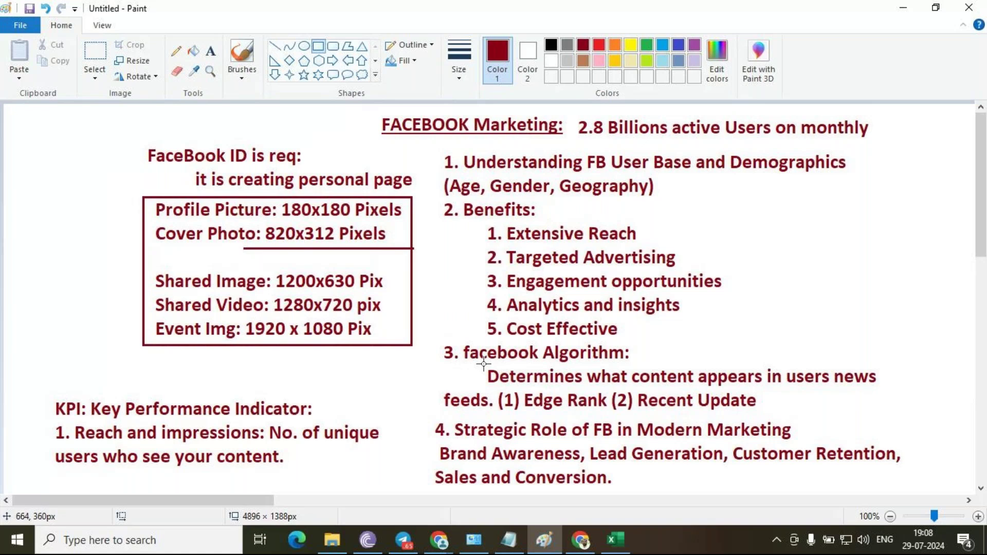
{"action": "scroll", "coordinate": [483, 364], "scroll_direction": "down", "scroll_amount": 7}
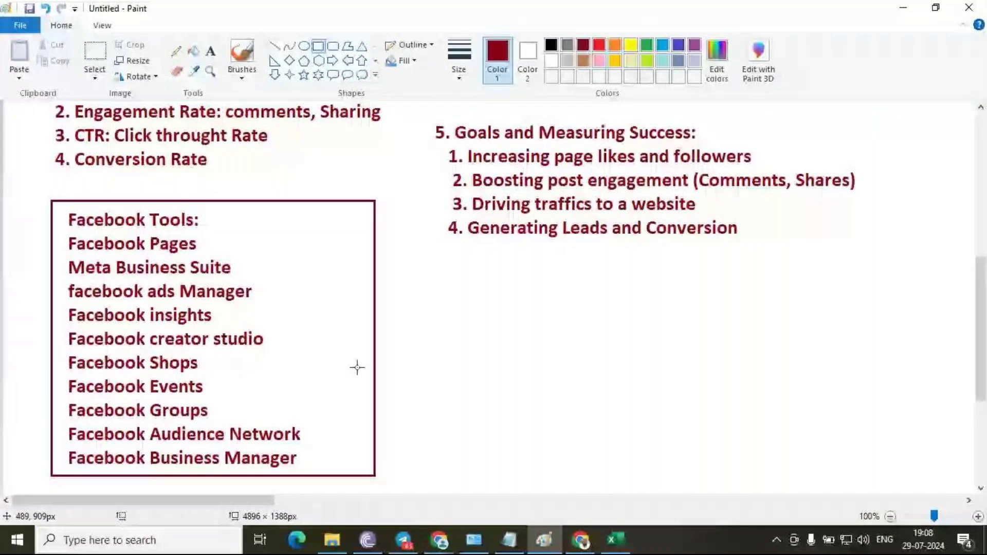
{"action": "scroll", "coordinate": [483, 383], "scroll_direction": "up", "scroll_amount": 5}
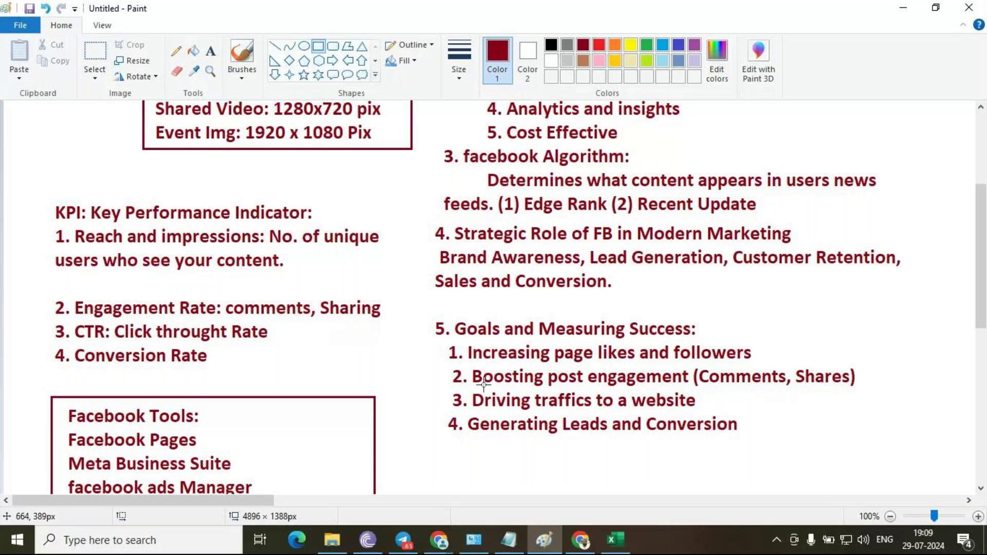
{"action": "scroll", "coordinate": [478, 360], "scroll_direction": "down", "scroll_amount": 3}
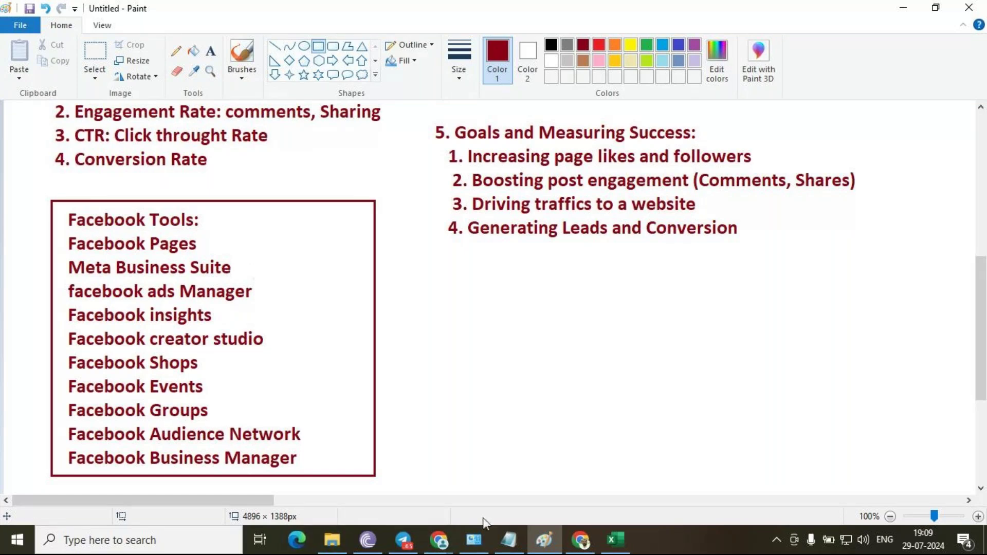
{"action": "mouse_move", "coordinate": [440, 542]}
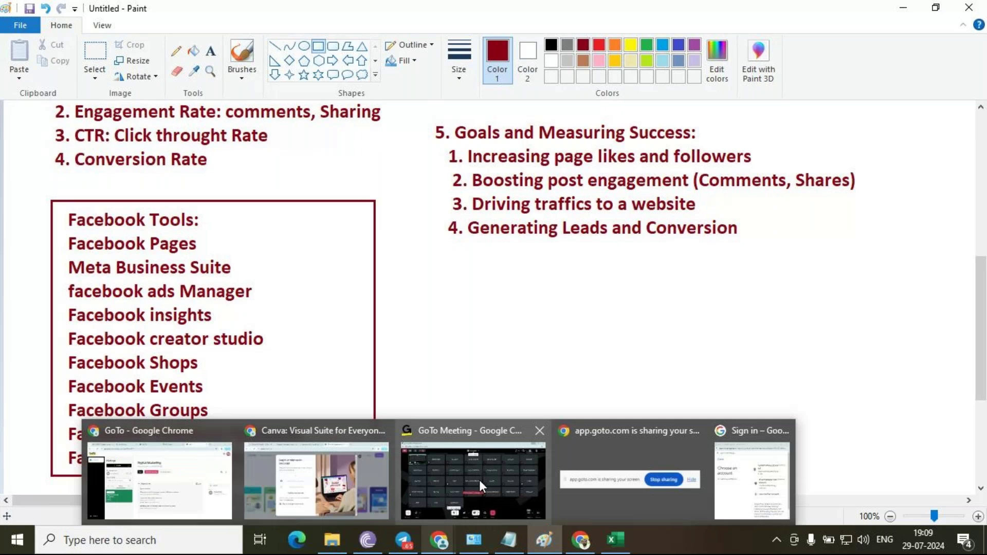
{"action": "left_click", "coordinate": [479, 480]}
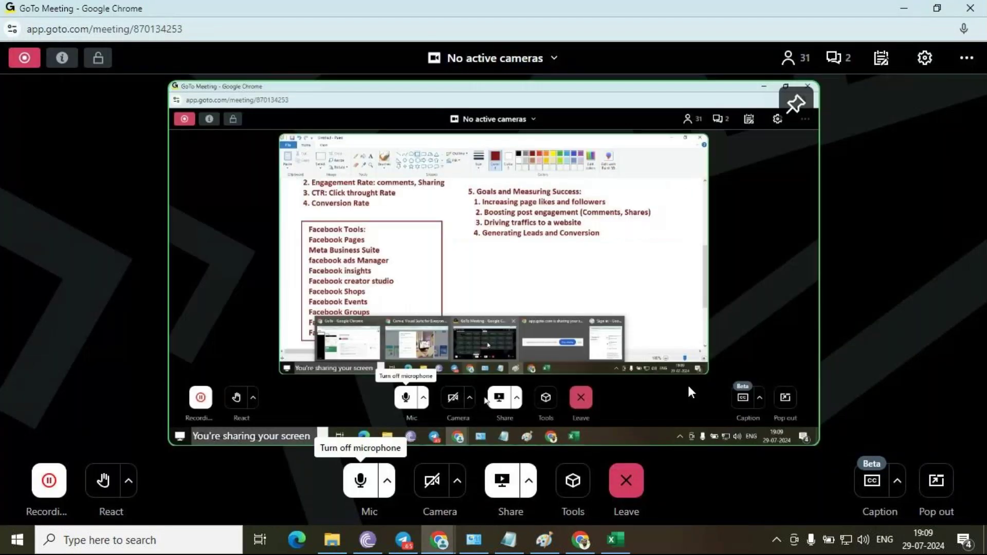
- Mute the meeting microphone, return to Paint, then bring GoTo Meeting back in front
{"action": "left_click", "coordinate": [360, 481]}
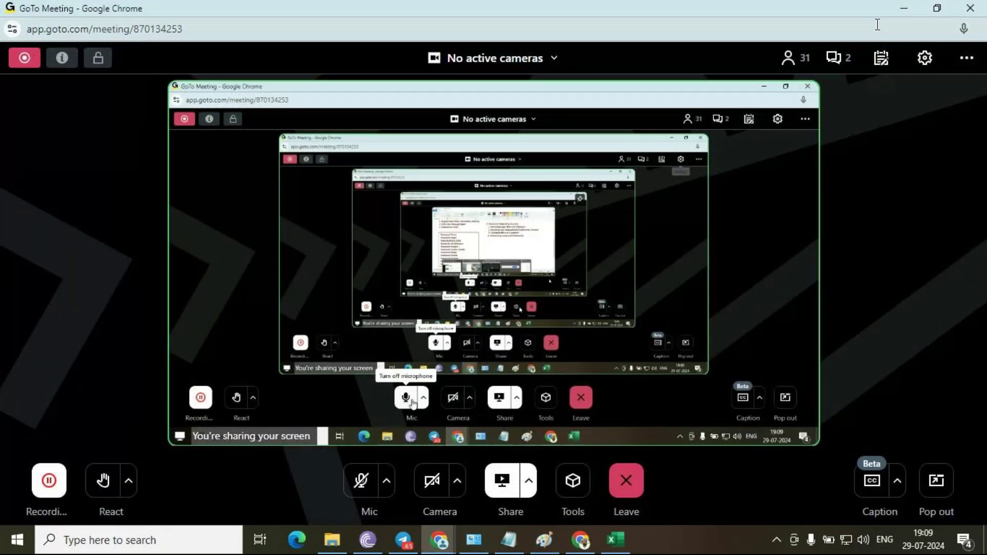
{"action": "key", "text": "alt+Tab"}
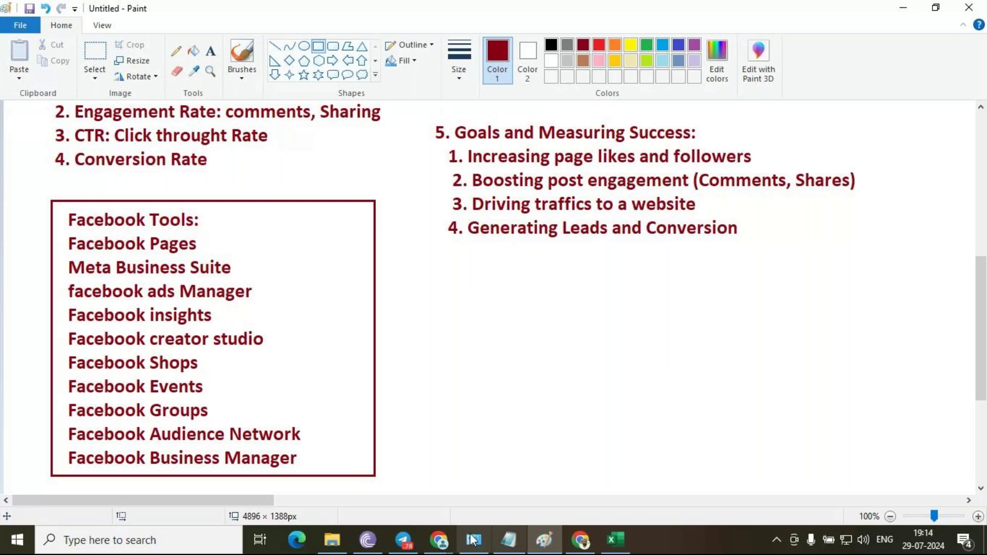
{"action": "mouse_move", "coordinate": [438, 539]}
{"action": "left_click", "coordinate": [443, 480]}
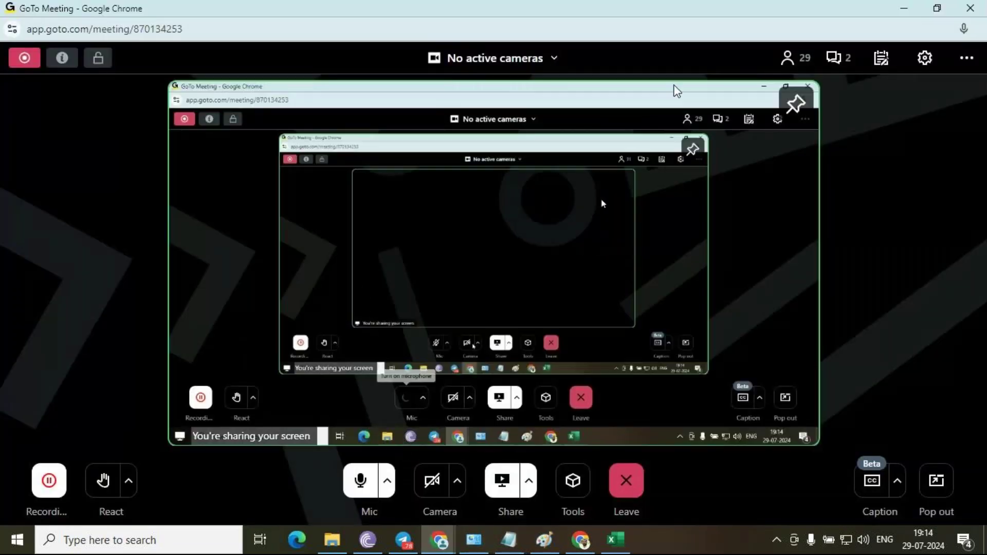
{"action": "left_click", "coordinate": [906, 6]}
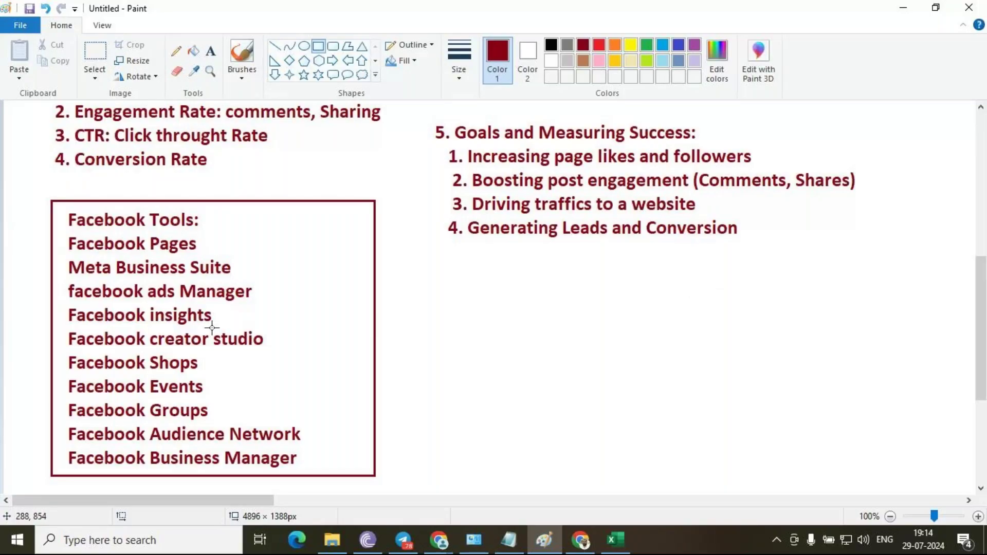
- Draw a straight connector rightward from Meta Business Suite and label its end 'Facebook Business Suite'
{"action": "left_click", "coordinate": [274, 48]}
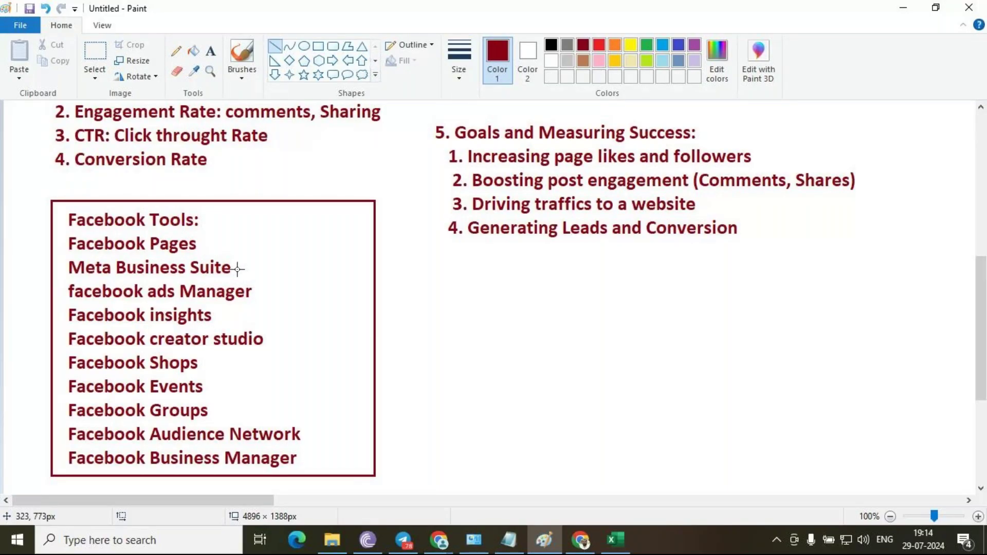
{"action": "left_click_drag", "start_coordinate": [237, 268], "coordinate": [432, 268]}
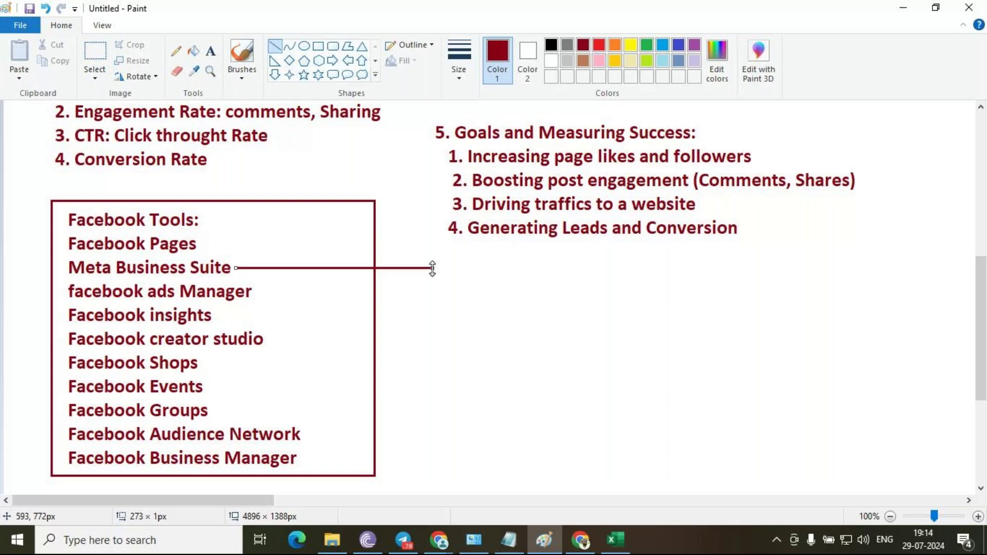
{"action": "left_click", "coordinate": [216, 52]}
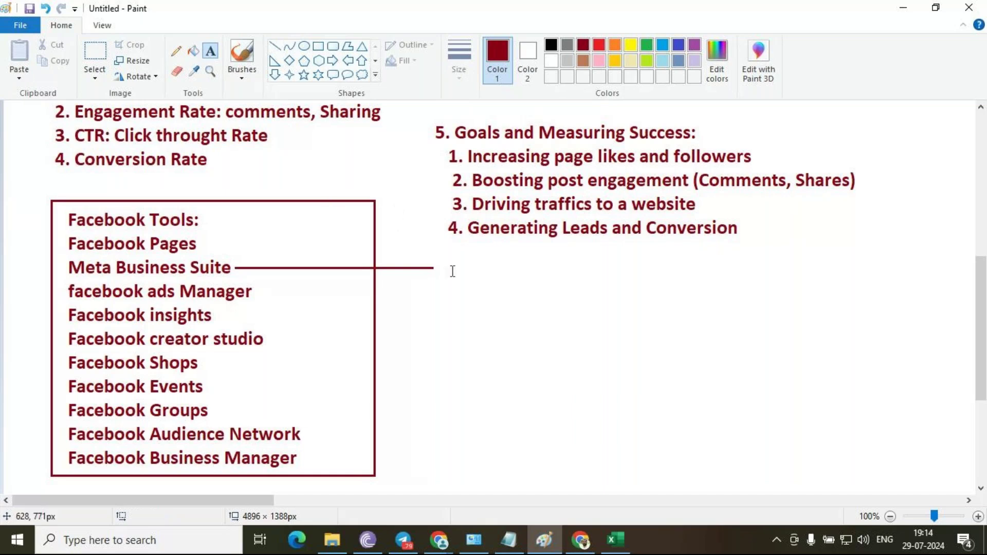
{"action": "left_click", "coordinate": [438, 256]}
{"action": "type", "text": "FB"}
{"action": "key", "text": "BackSpace"}
{"action": "type", "text": "acebook "}
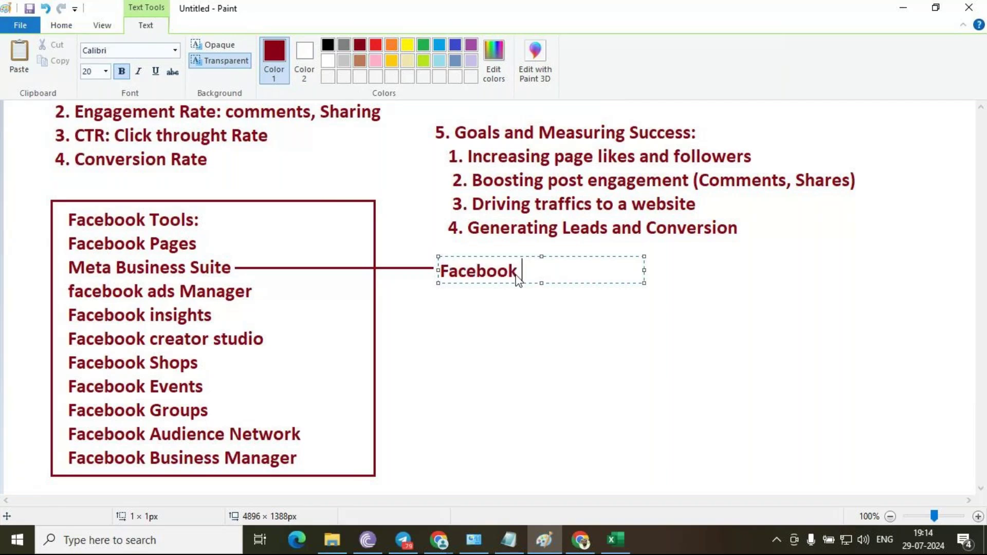
{"action": "type", "text": "Busines"}
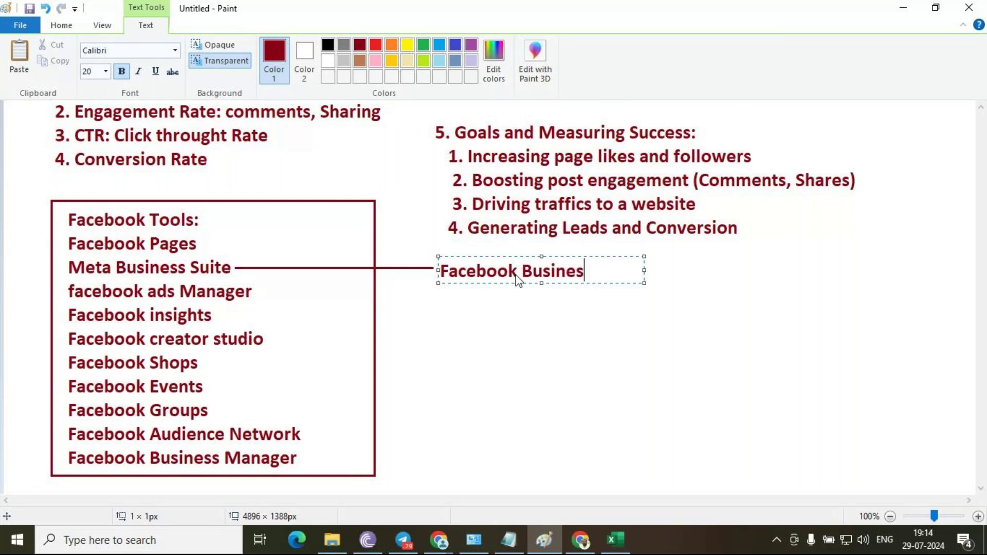
{"action": "type", "text": "s Suite"}
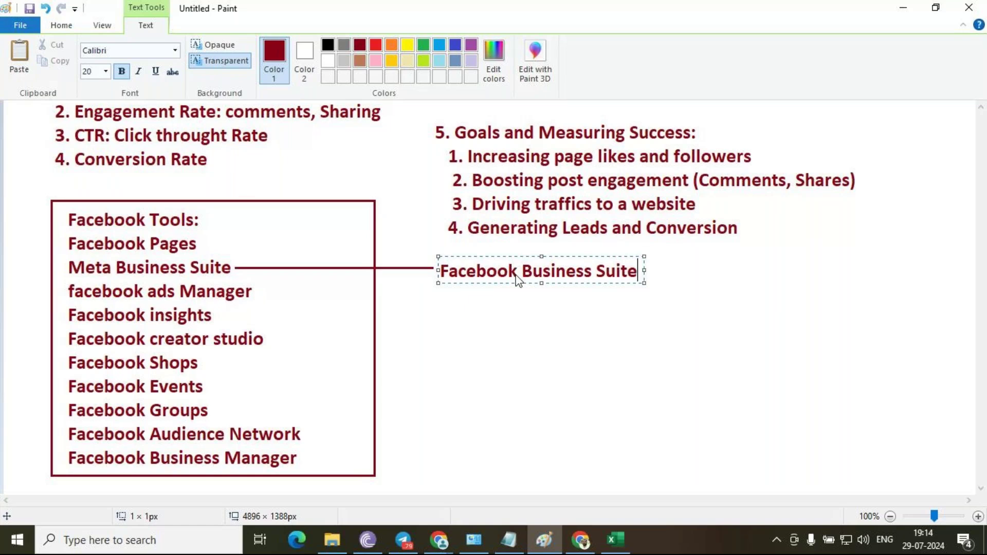
{"action": "left_click", "coordinate": [514, 362]}
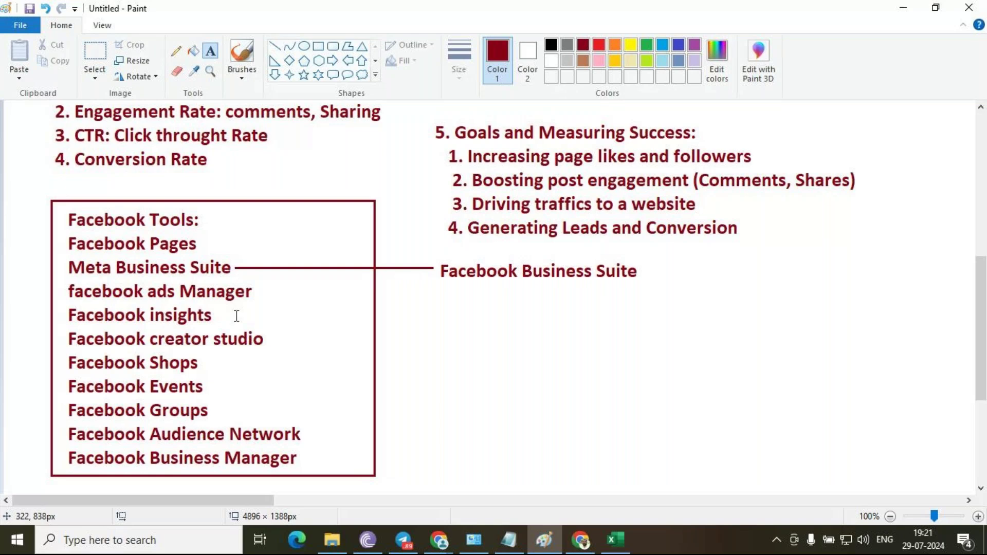
- Switch from Paint to the Chrome window showing Facebook
{"action": "left_click", "coordinate": [581, 537]}
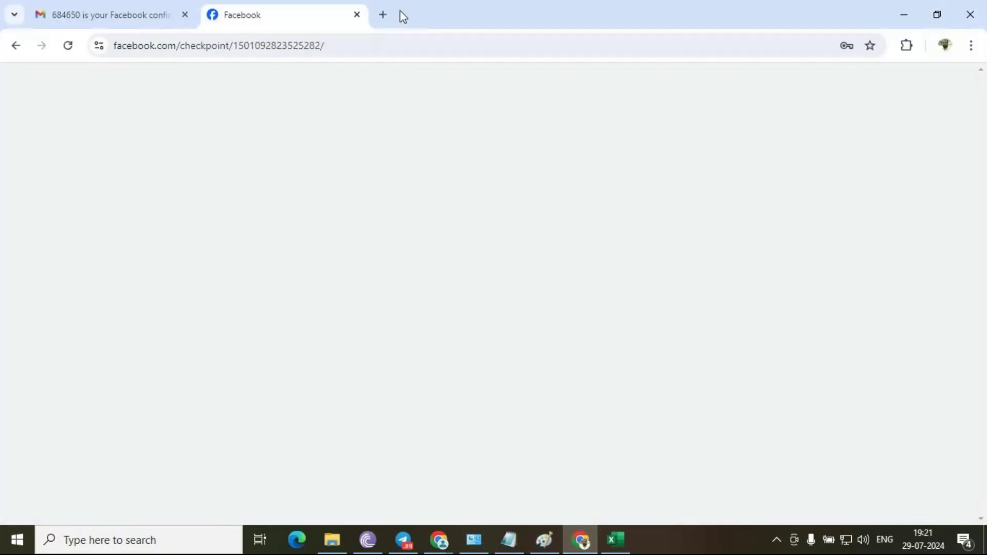
- Open a fresh tab and close the old Facebook checkpoint tab
{"action": "left_click", "coordinate": [383, 15]}
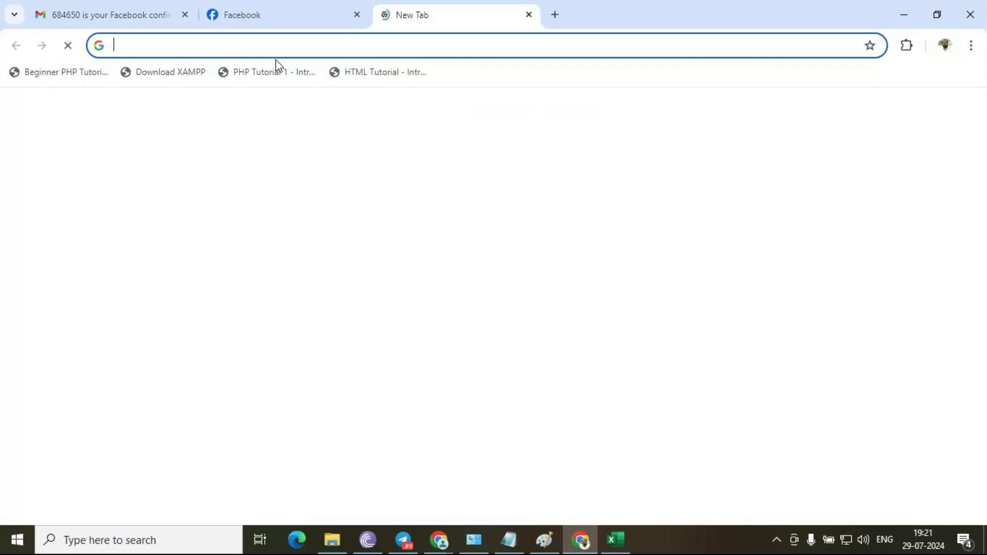
{"action": "left_click", "coordinate": [226, 16]}
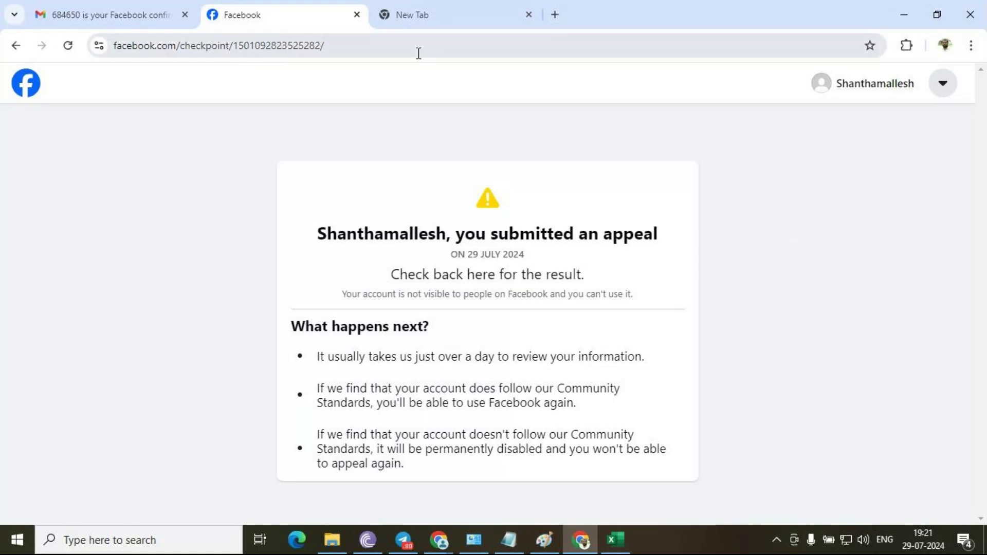
{"action": "left_click", "coordinate": [357, 18]}
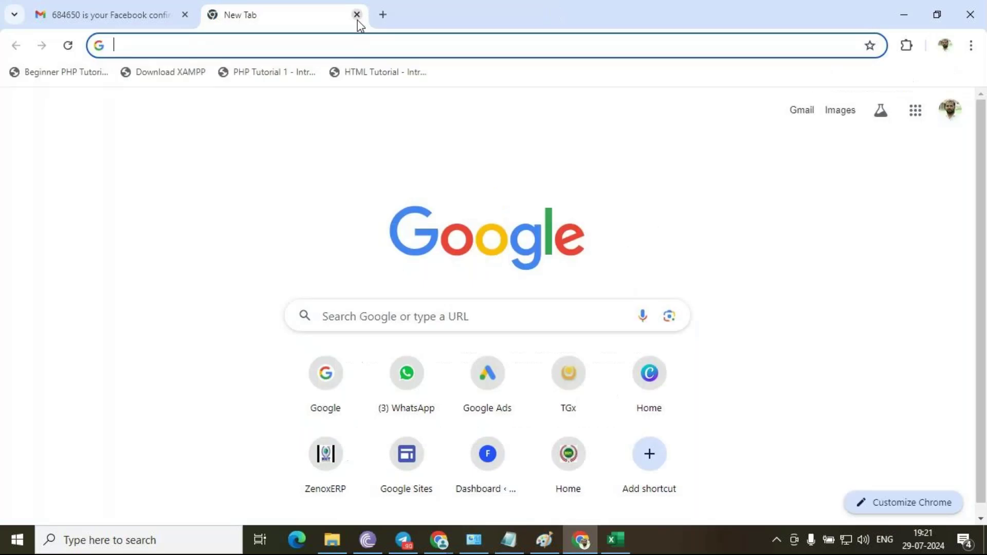
{"action": "left_click", "coordinate": [689, 46]}
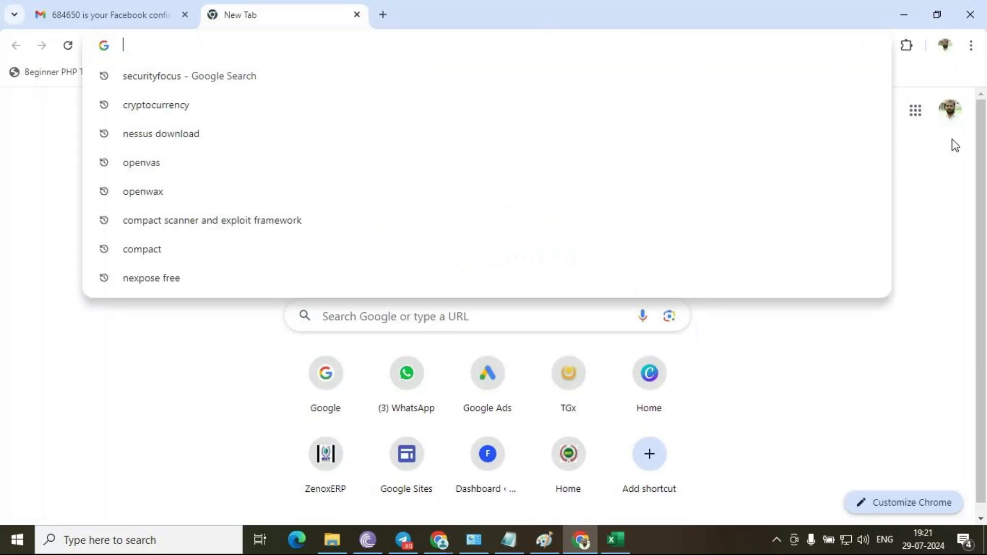
{"action": "left_click", "coordinate": [954, 146]}
- Load plain facebook.com, deleting the checkpoint part from the autocompleted address
{"action": "left_click", "coordinate": [428, 48]}
{"action": "type", "text": "face"}
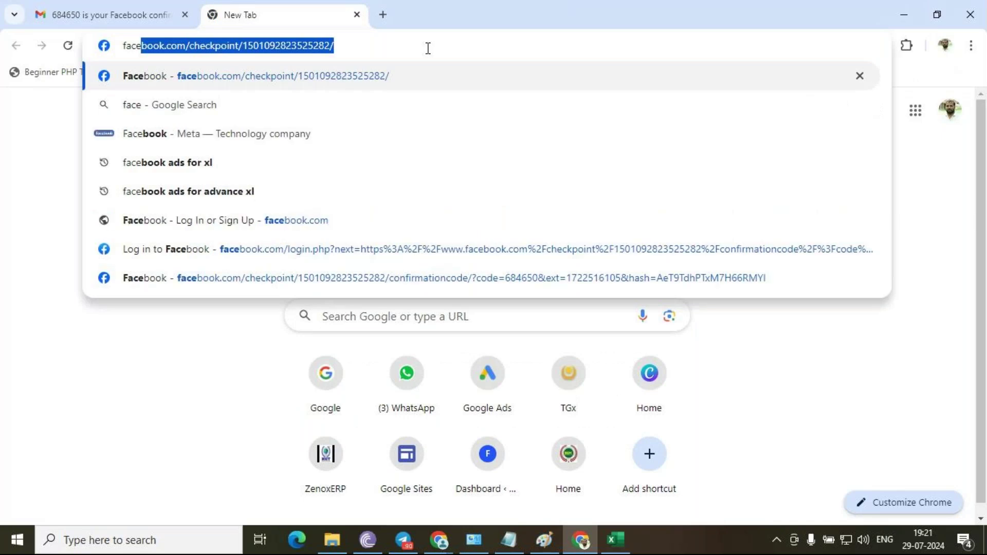
{"action": "type", "text": "bo"}
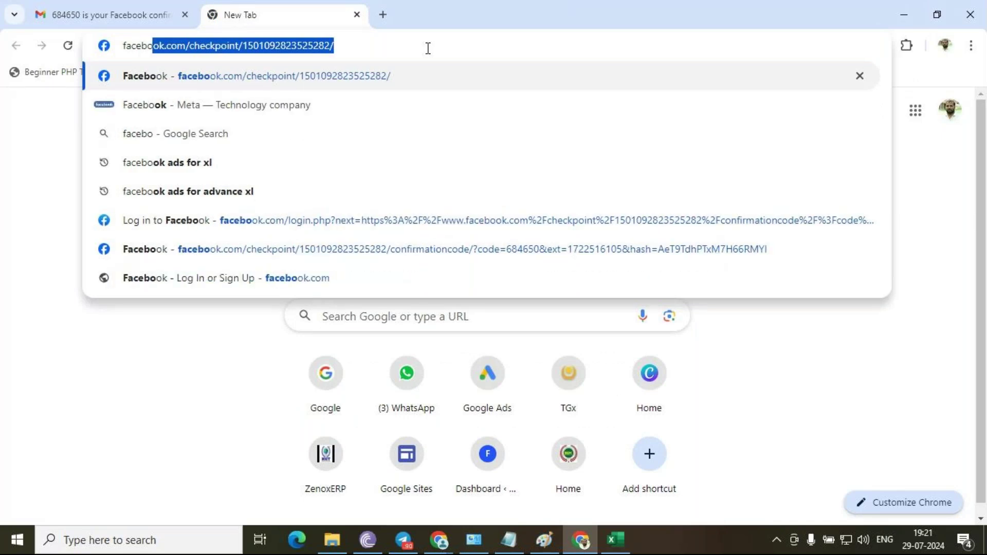
{"action": "type", "text": "ok."}
{"action": "key", "text": "Return"}
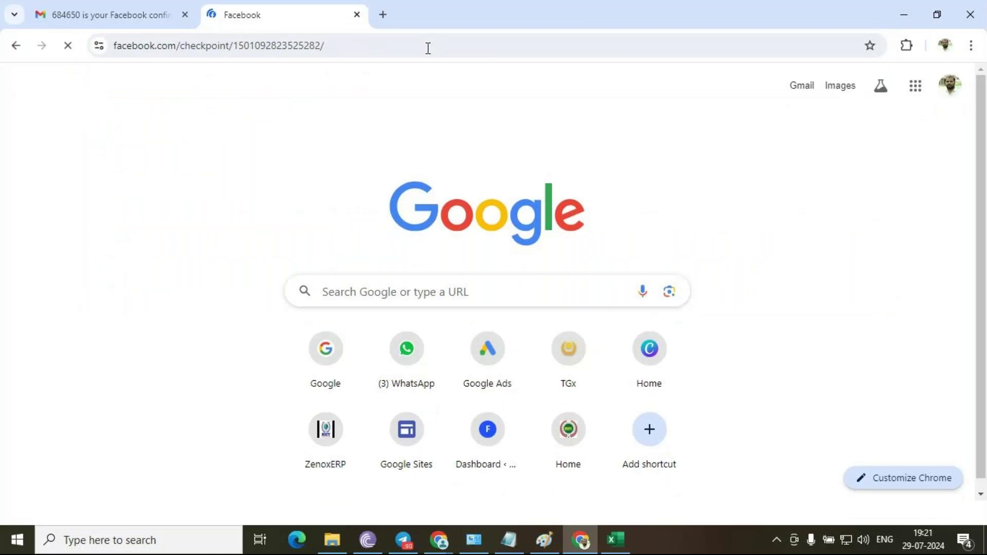
{"action": "left_click_drag", "start_coordinate": [427, 48], "coordinate": [189, 48]}
{"action": "key", "text": "BackSpace"}
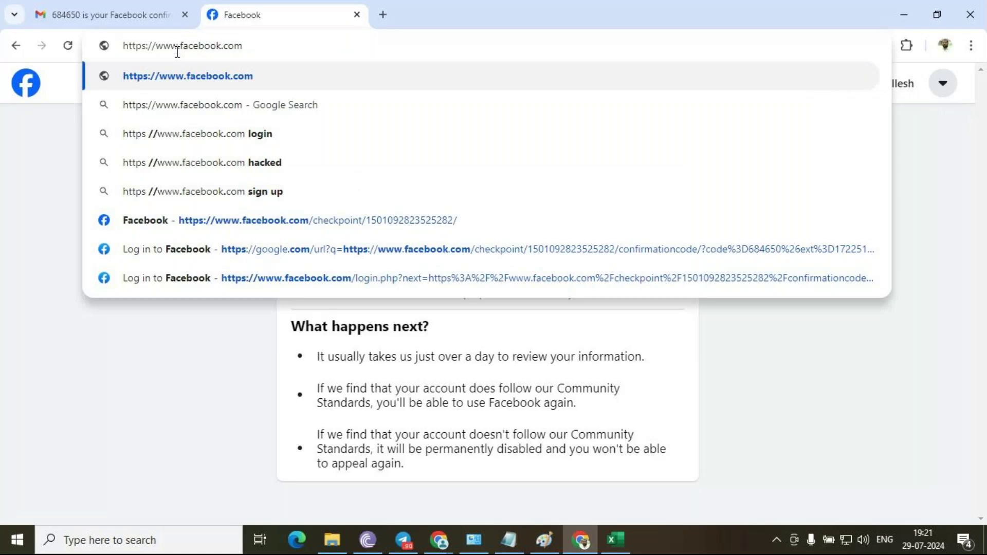
{"action": "key", "text": "Return"}
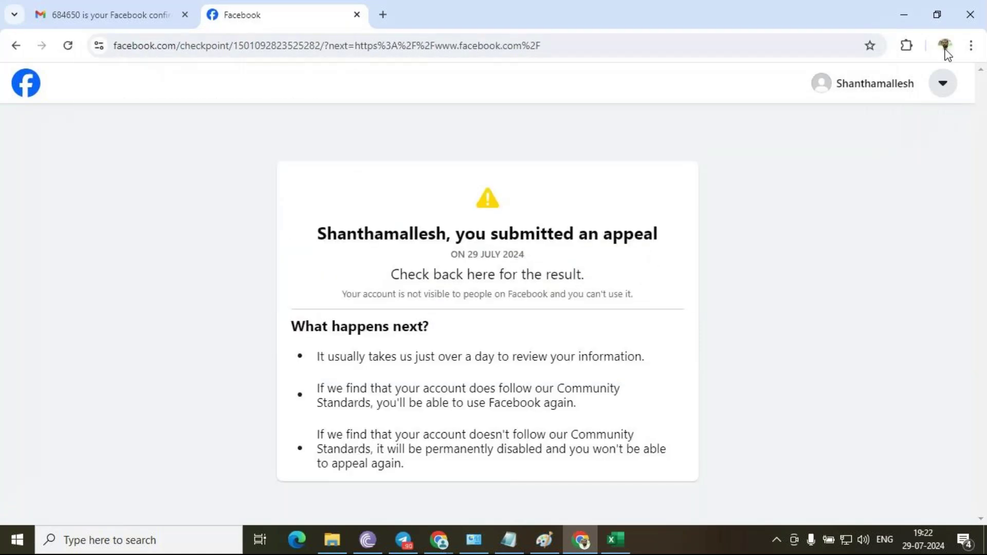
- Log out of the Facebook account from the account menu and confirm
{"action": "left_click", "coordinate": [943, 84]}
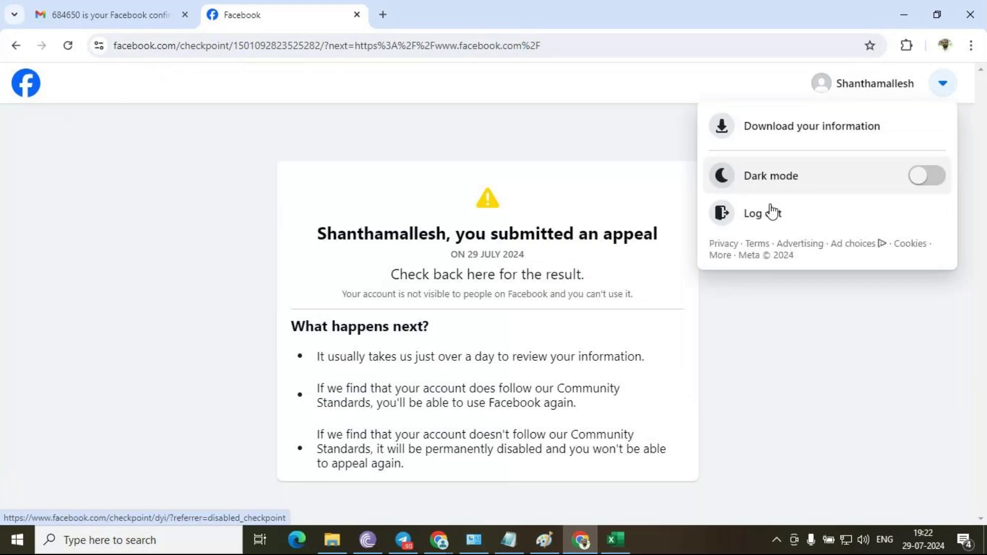
{"action": "left_click", "coordinate": [780, 216]}
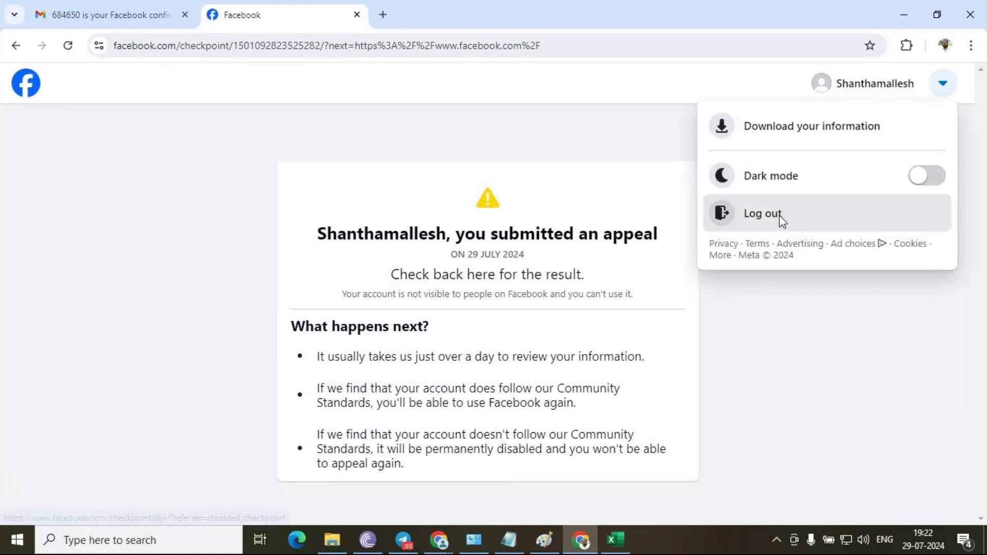
{"action": "left_click", "coordinate": [631, 346]}
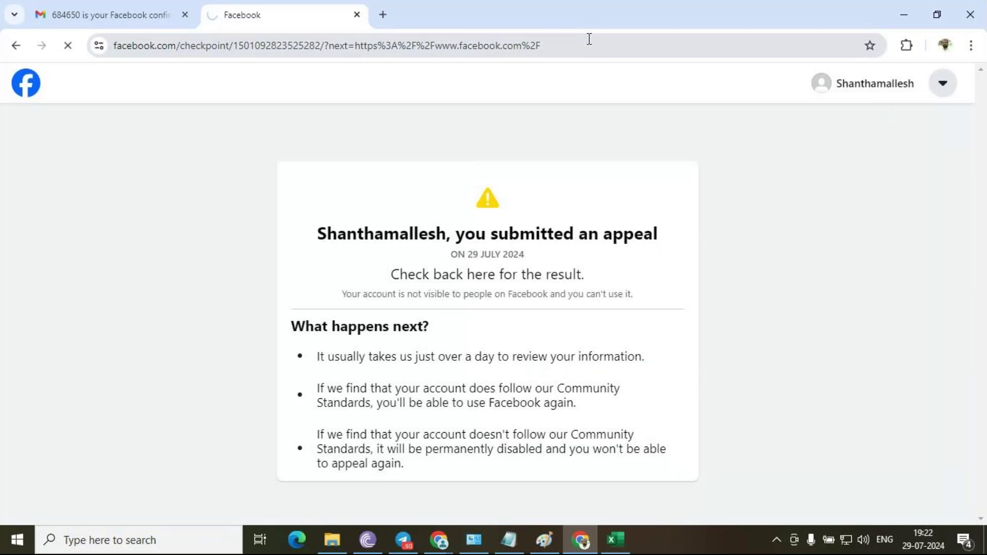
- Replace the address with google.com to open the Google homepage
{"action": "left_click", "coordinate": [589, 39]}
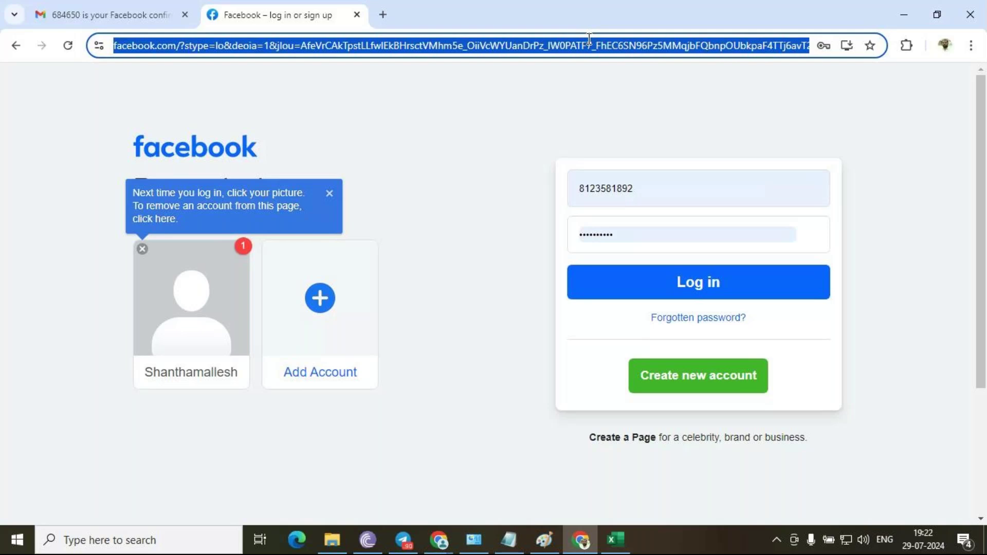
{"action": "type", "text": "goo"}
{"action": "key", "text": "Return"}
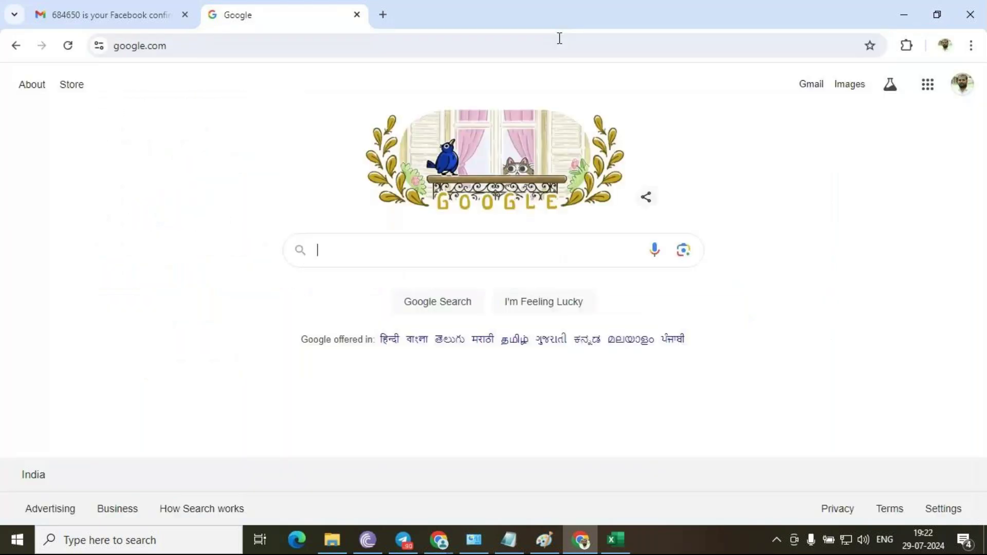
- Search Google for fb.com and open the Facebook login page result
{"action": "type", "text": "f"}
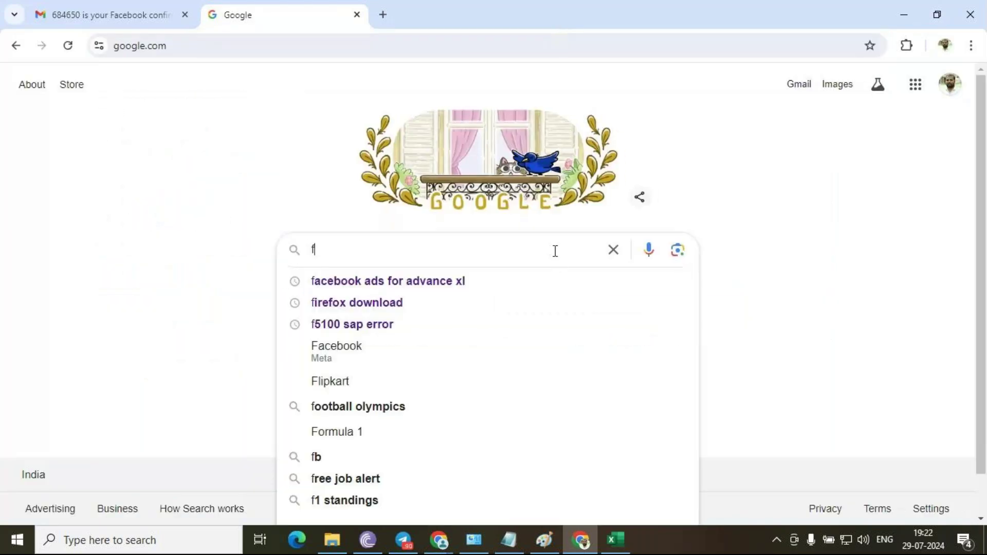
{"action": "type", "text": "b.co"}
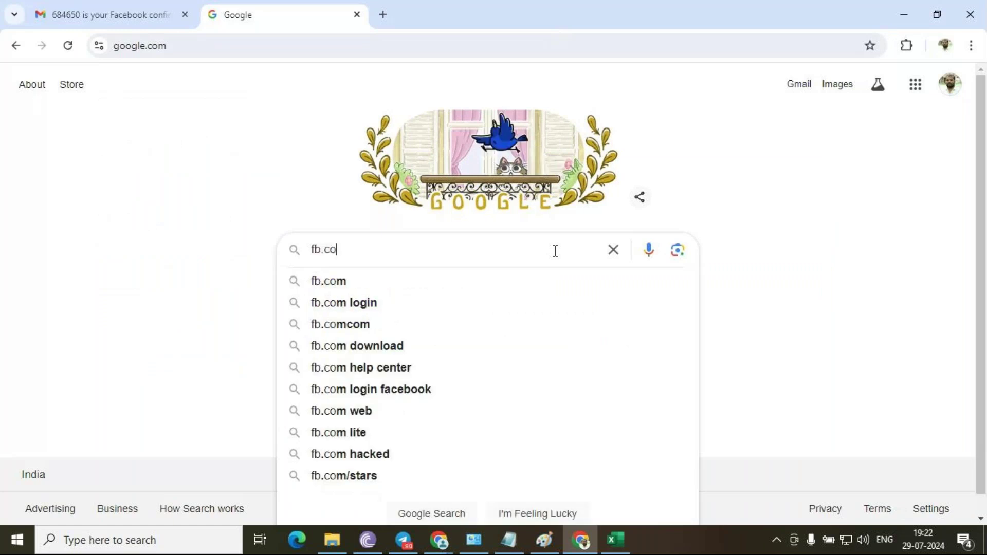
{"action": "type", "text": "m"}
{"action": "key", "text": "Return"}
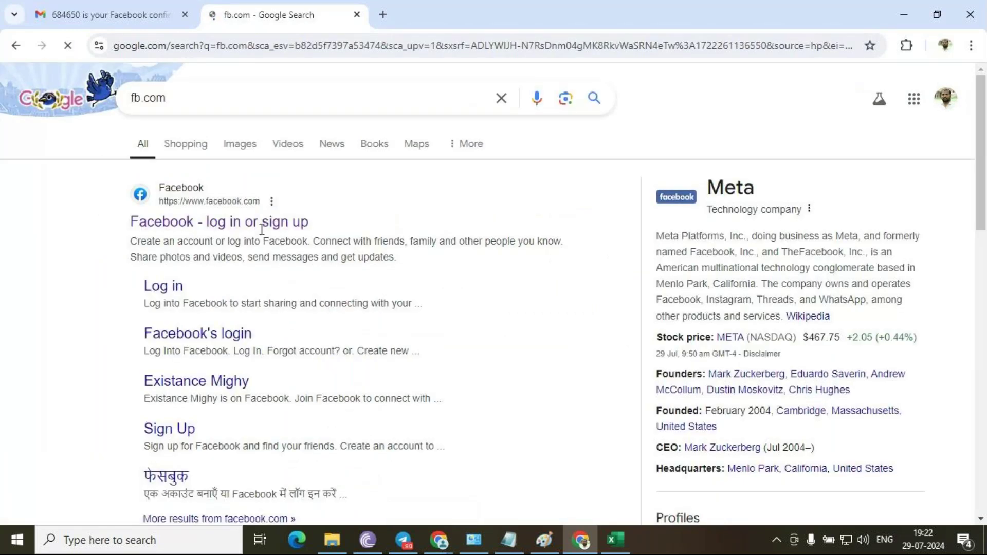
{"action": "left_click", "coordinate": [258, 226]}
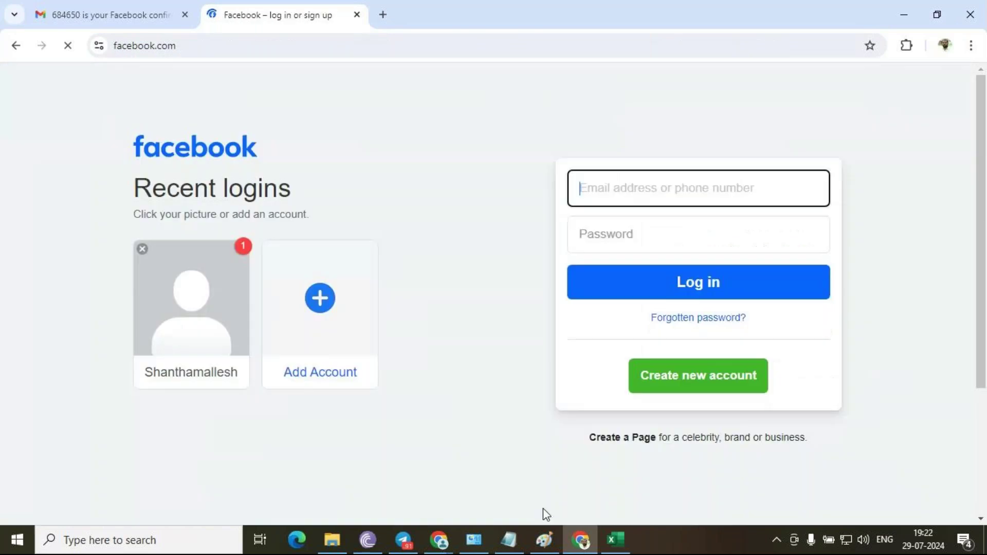
- Search from the address bar for 'nict computer education facebook page', fixing typos along the way
{"action": "left_click", "coordinate": [279, 48]}
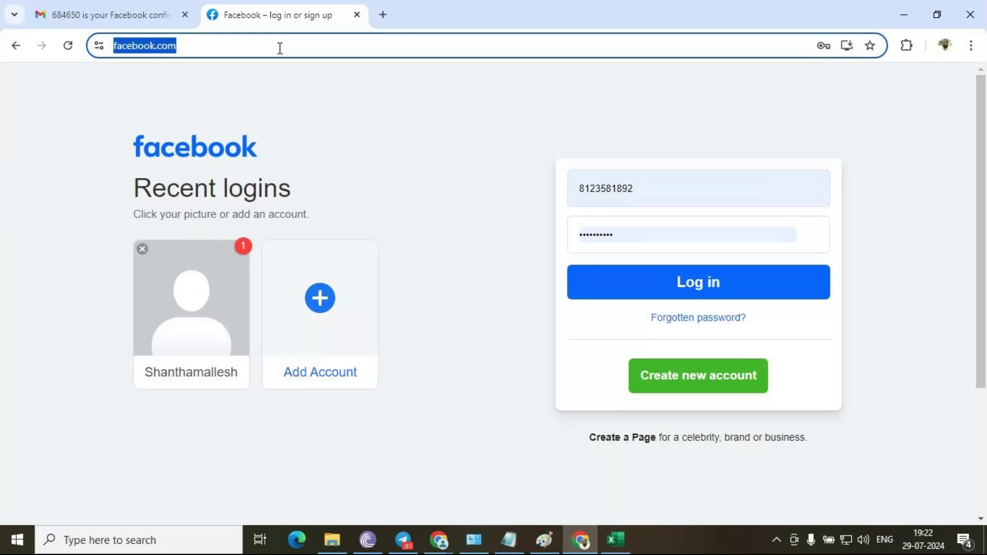
{"action": "type", "text": "a"}
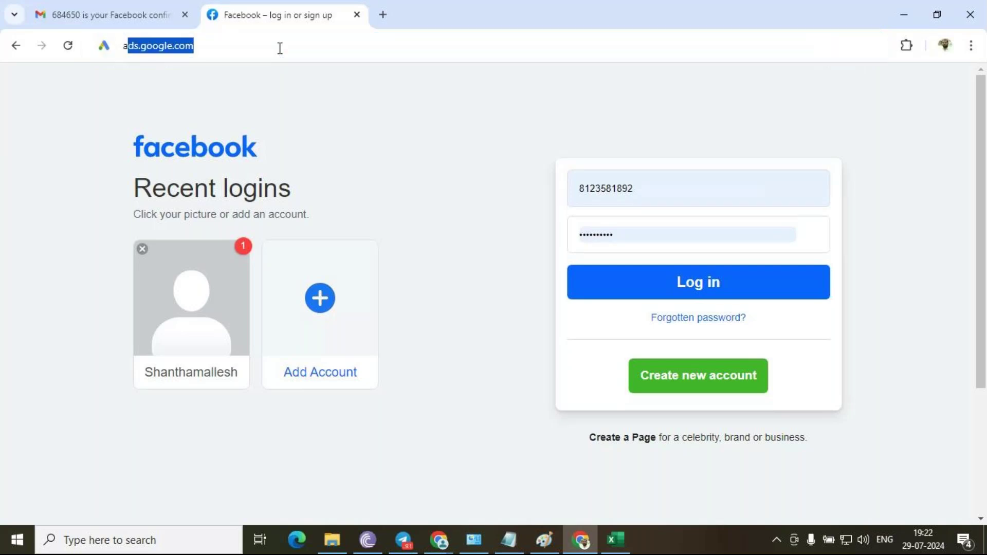
{"action": "key", "text": "BackSpace"}
{"action": "key", "text": "BackSpace"}
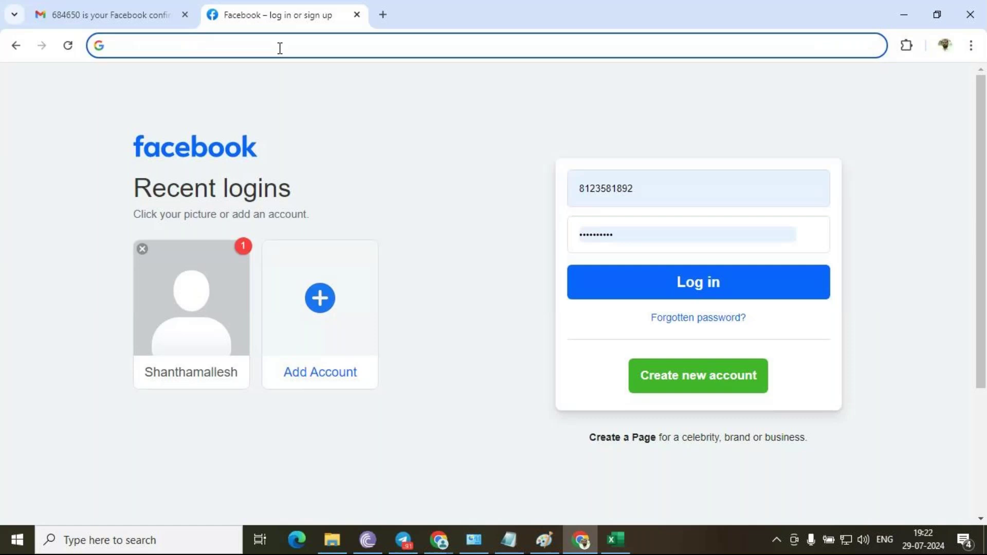
{"action": "type", "text": "fac"}
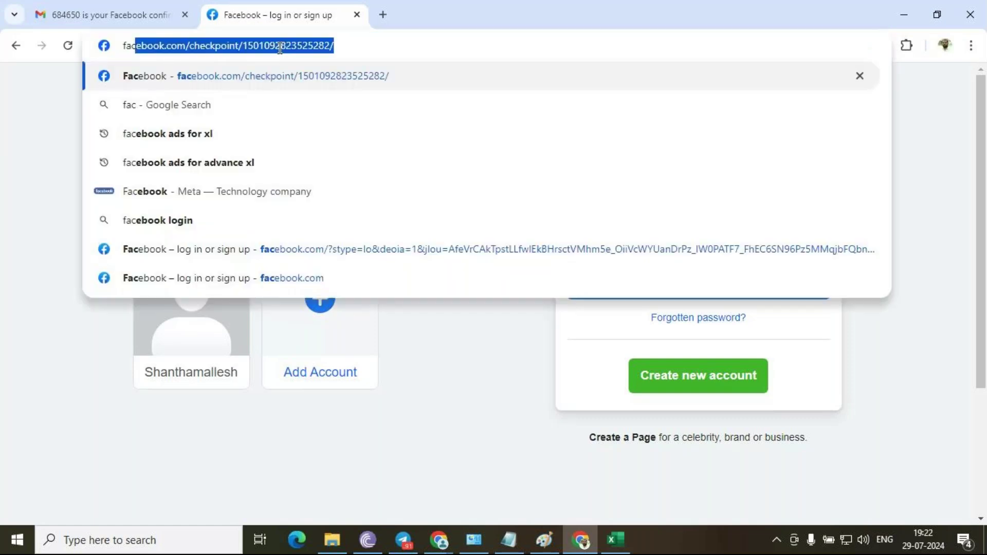
{"action": "key", "text": "BackSpace"}
{"action": "key", "text": "BackSpace"}
{"action": "key", "text": "BackSpace"}
{"action": "key", "text": "BackSpace"}
{"action": "type", "text": "n"}
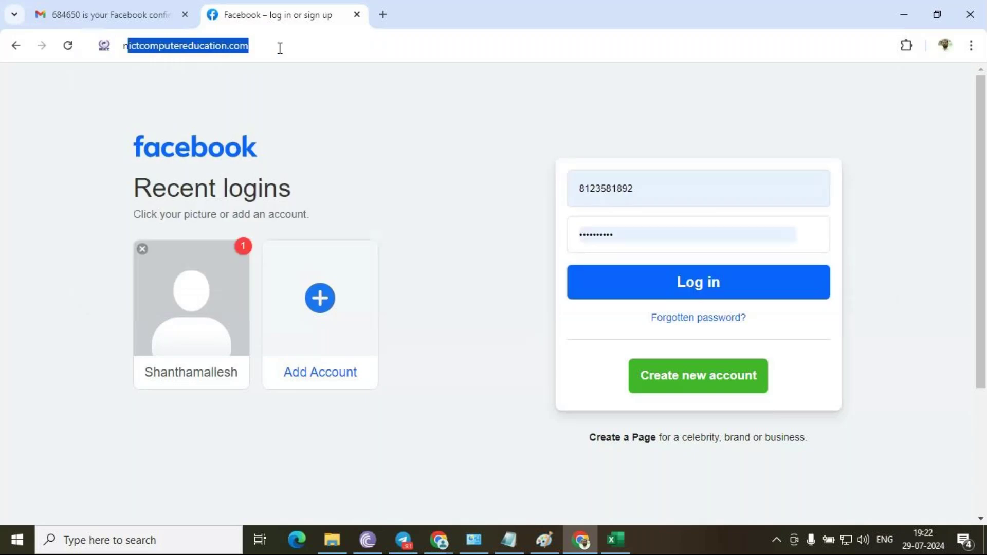
{"action": "type", "text": "ict"}
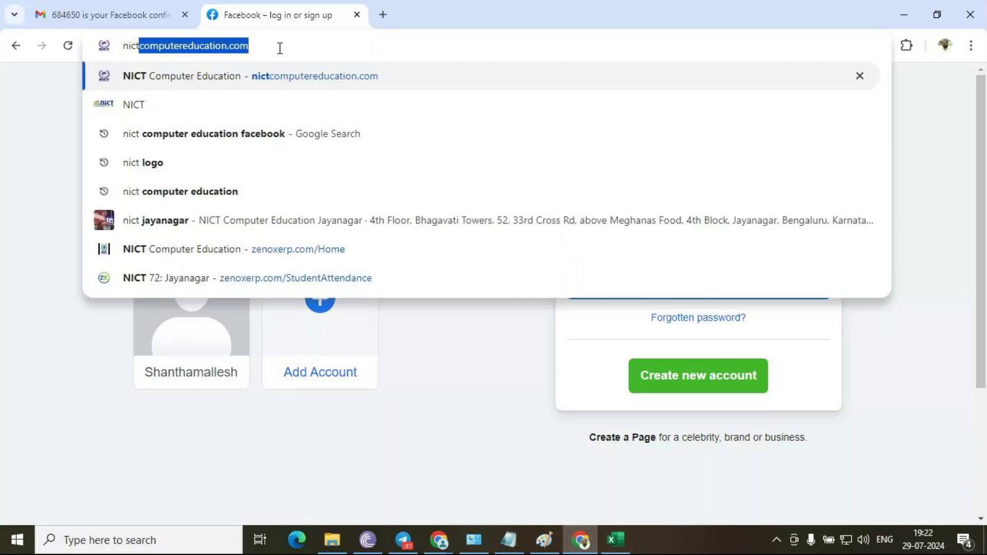
{"action": "type", "text": " computer "}
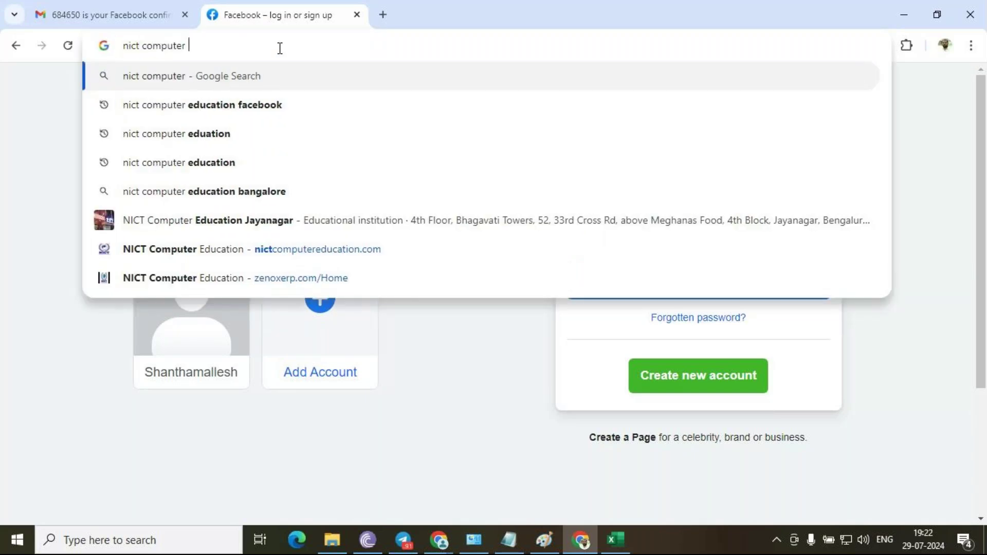
{"action": "type", "text": "edu"}
{"action": "key", "text": "BackSpace"}
{"action": "key", "text": "BackSpace"}
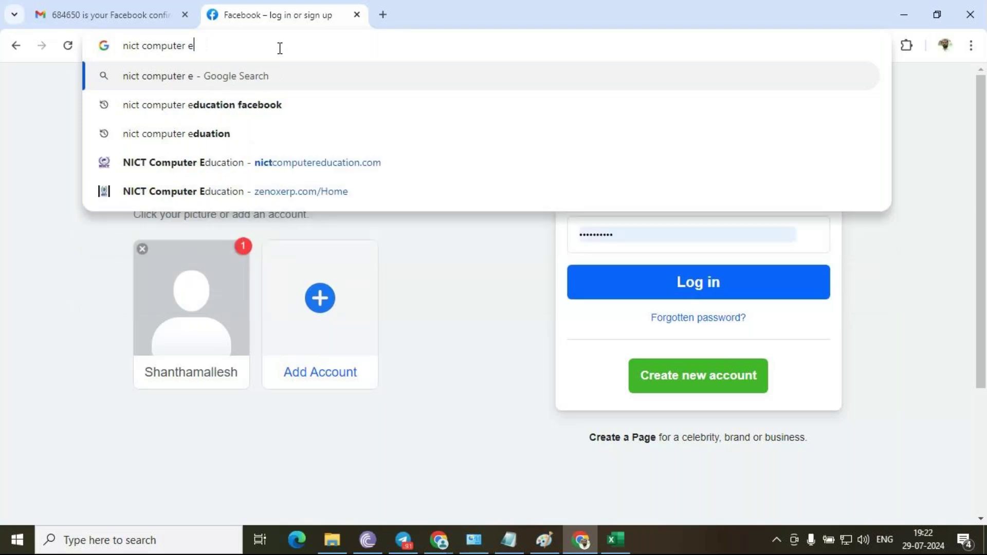
{"action": "type", "text": "ducation fac"}
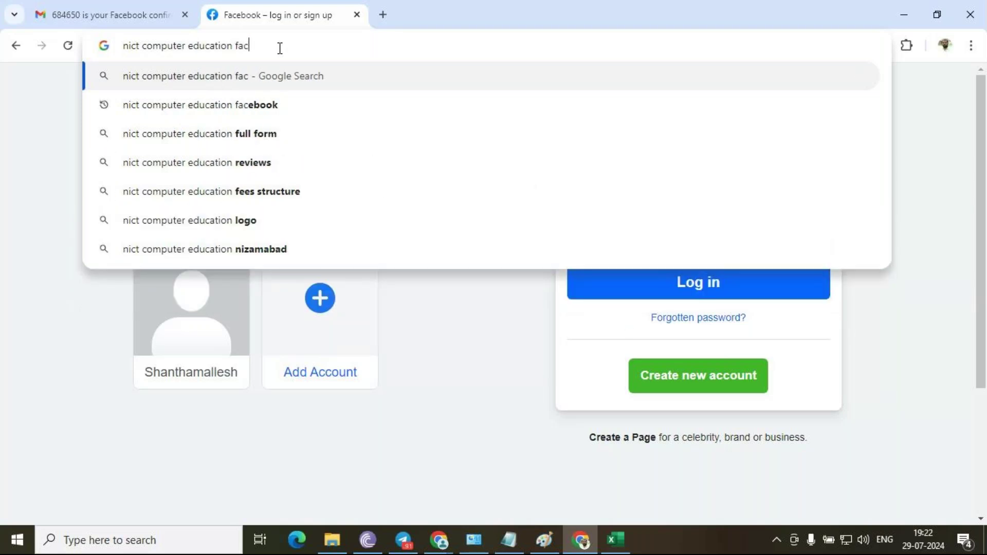
{"action": "type", "text": "ebook"}
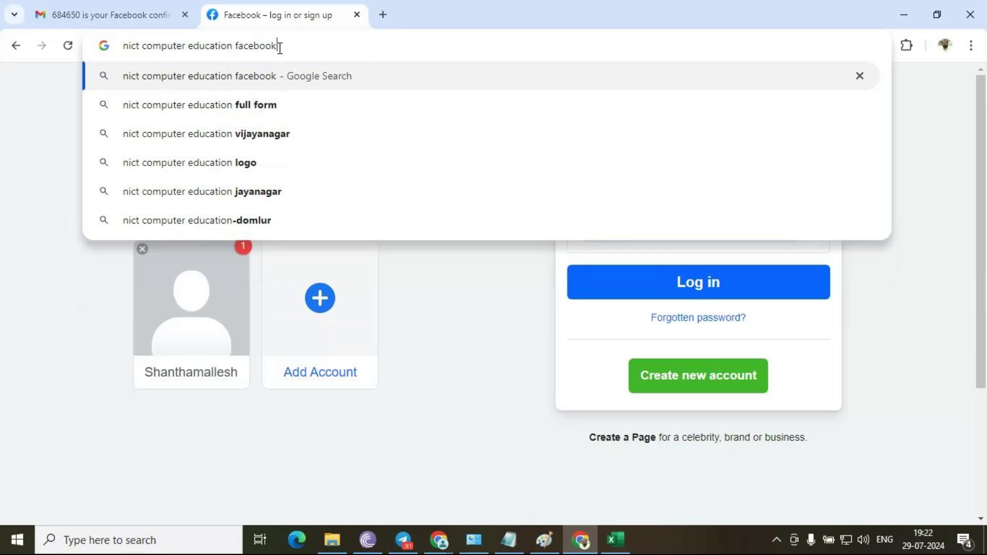
{"action": "type", "text": " bpage"}
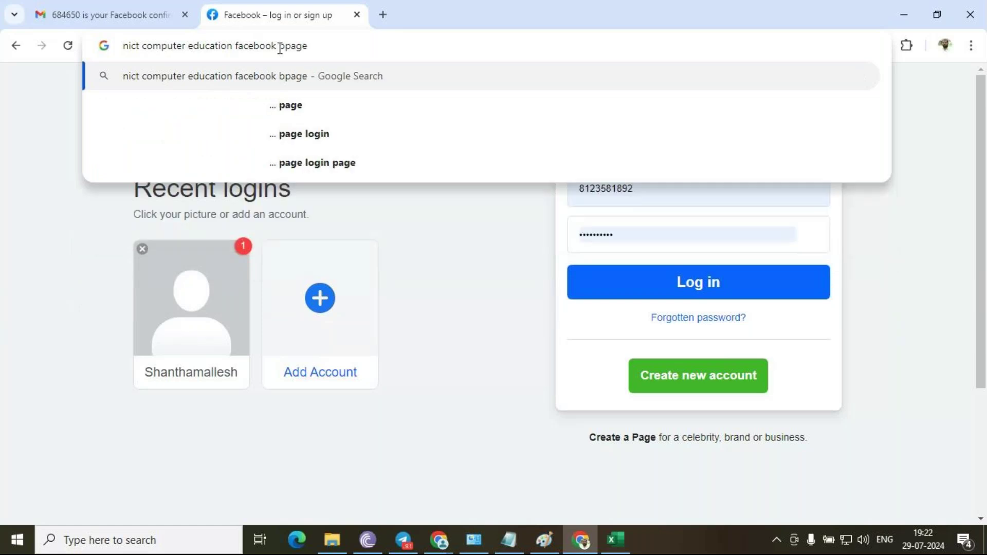
{"action": "key", "text": "BackSpace"}
{"action": "key", "text": "BackSpace"}
{"action": "key", "text": "BackSpace"}
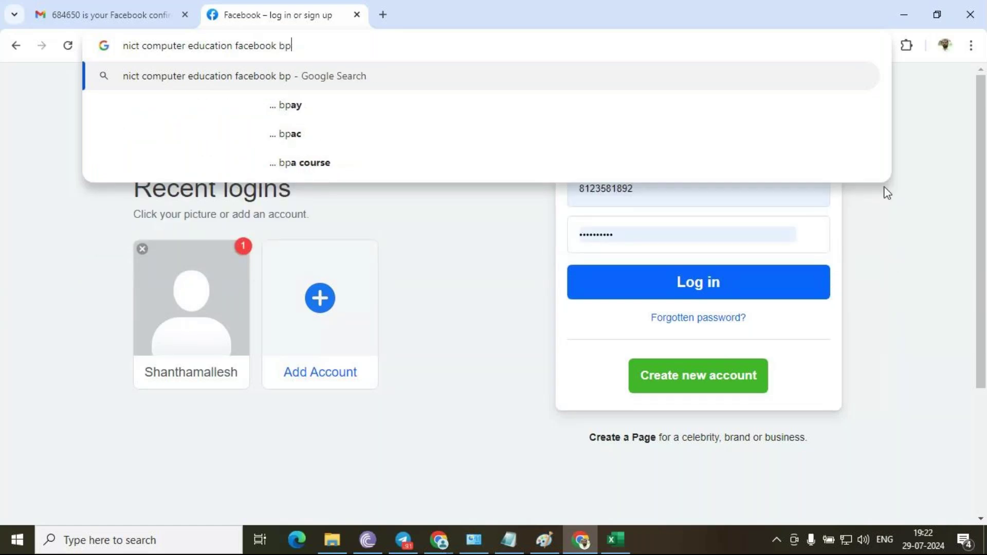
{"action": "key", "text": "BackSpace"}
{"action": "type", "text": "age"}
{"action": "key", "text": "Return"}
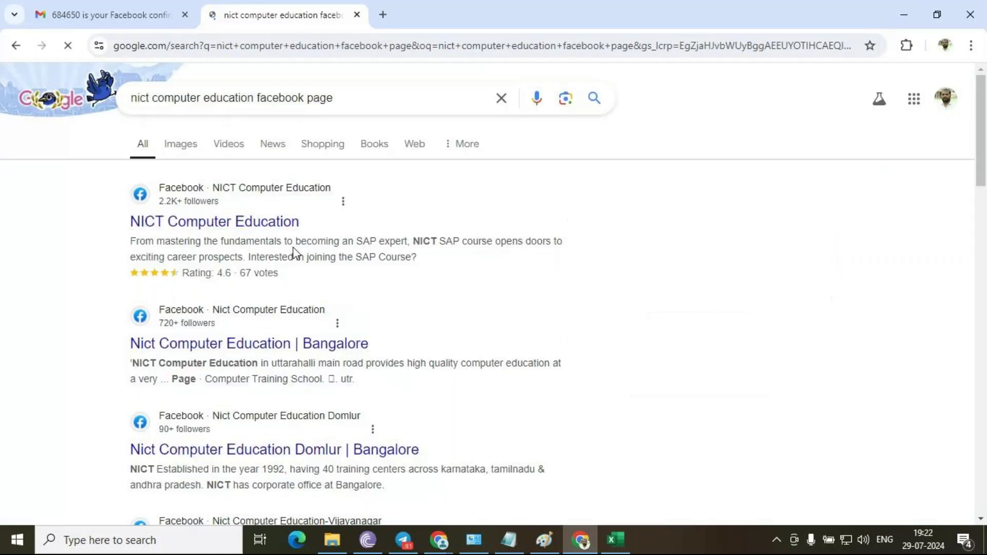
- Open the NICT Computer Education result and log in with the saved account details
{"action": "left_click", "coordinate": [283, 227]}
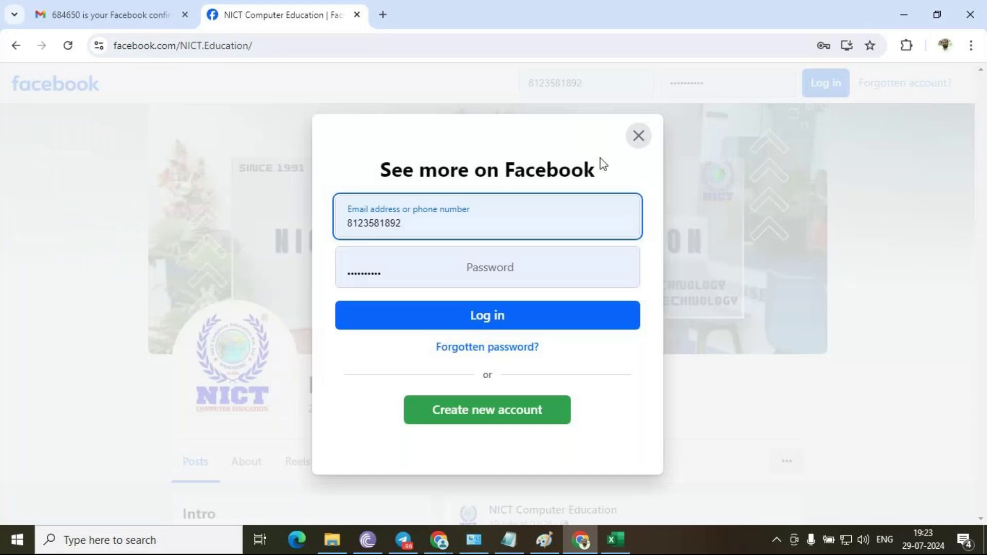
{"action": "left_click", "coordinate": [537, 317]}
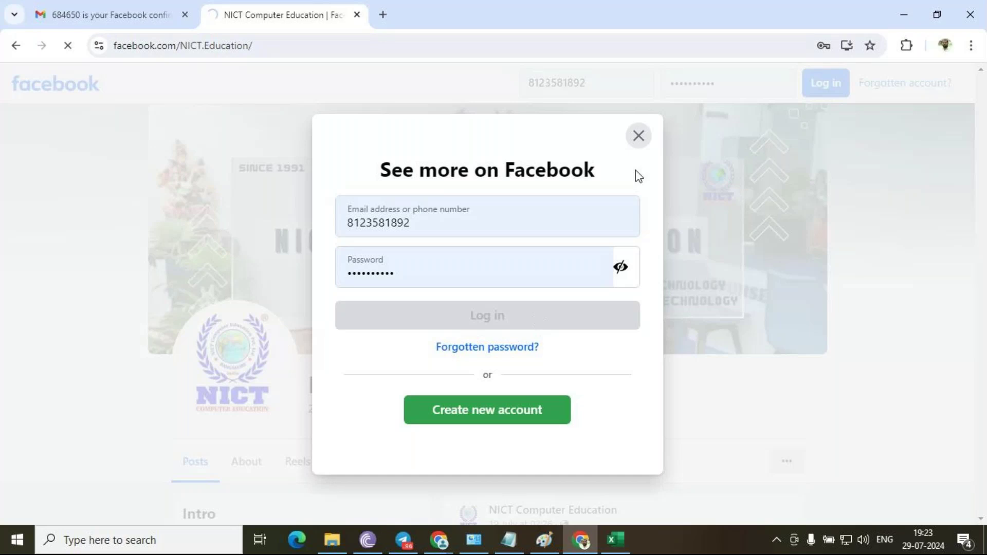
- Close the See more on Facebook pop-up, scroll the page, and dismiss the cover image's menu
{"action": "left_click", "coordinate": [638, 137]}
{"action": "scroll", "coordinate": [747, 359], "scroll_direction": "down", "scroll_amount": 5}
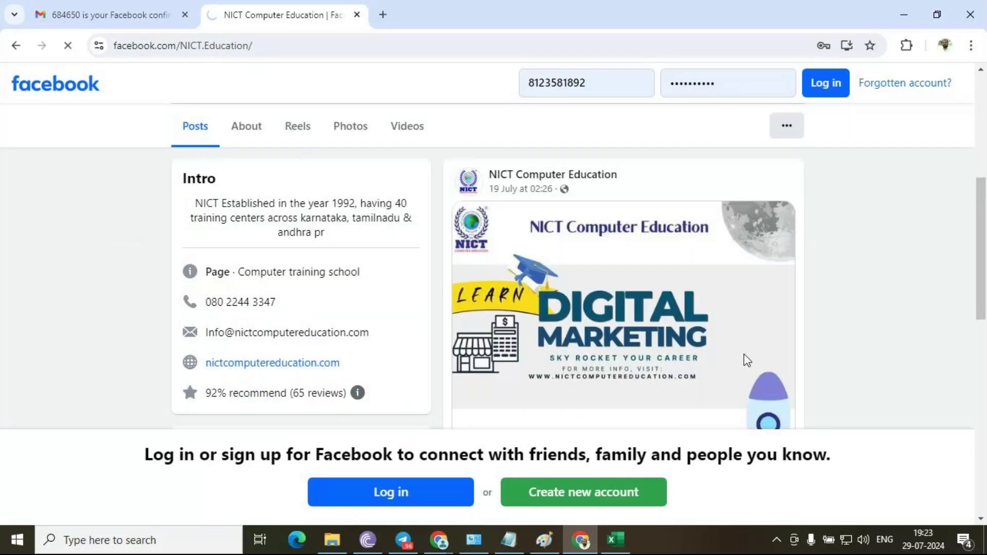
{"action": "scroll", "coordinate": [746, 360], "scroll_direction": "down", "scroll_amount": 2}
{"action": "scroll", "coordinate": [575, 340], "scroll_direction": "up", "scroll_amount": 8}
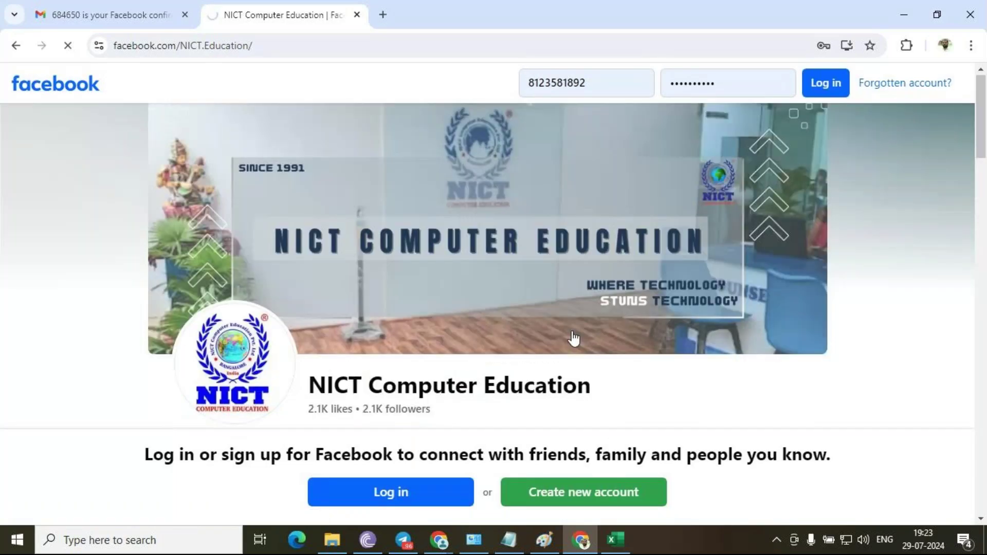
{"action": "right_click", "coordinate": [250, 353]}
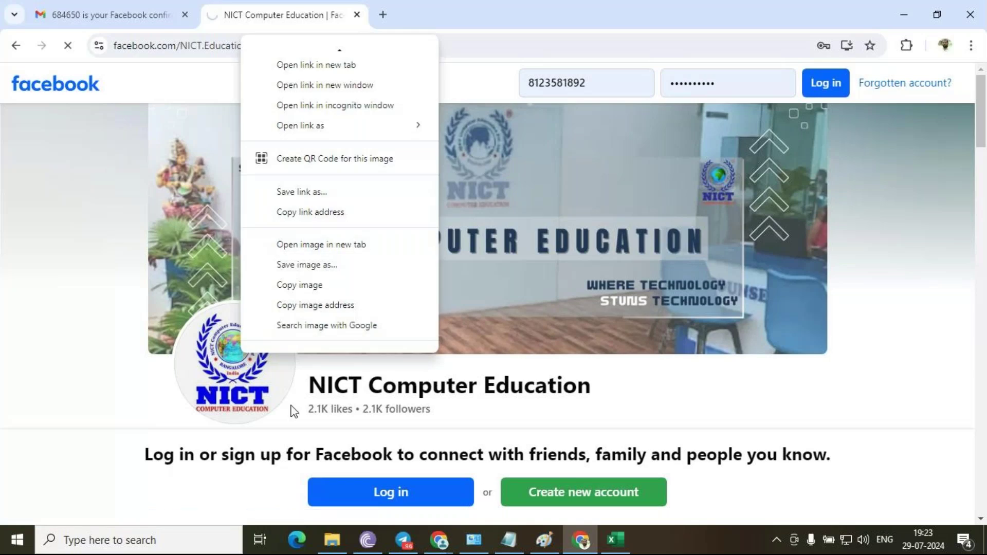
{"action": "left_click", "coordinate": [294, 411]}
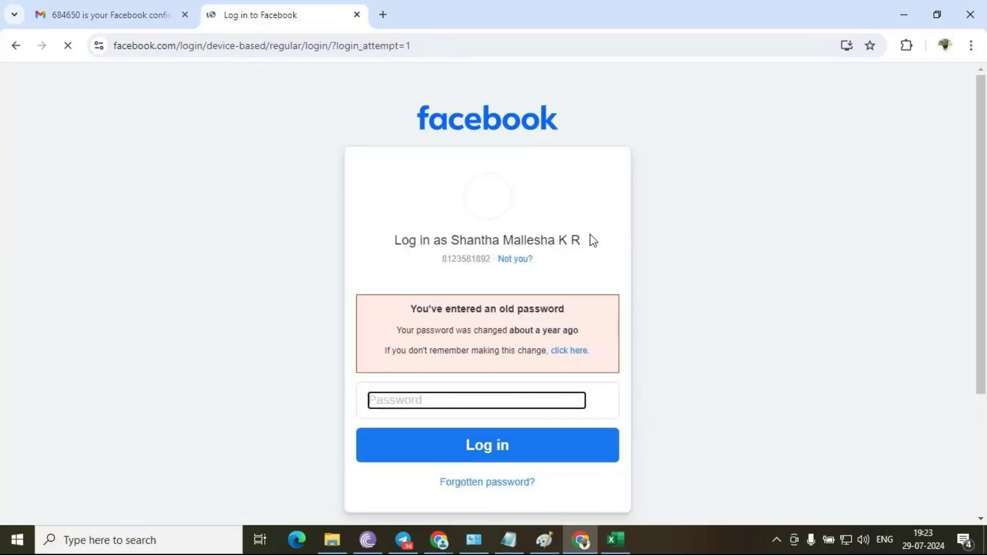
- Log in with the saved account password, dismiss the Update password bubble, and allow notifications
{"action": "left_click", "coordinate": [500, 396]}
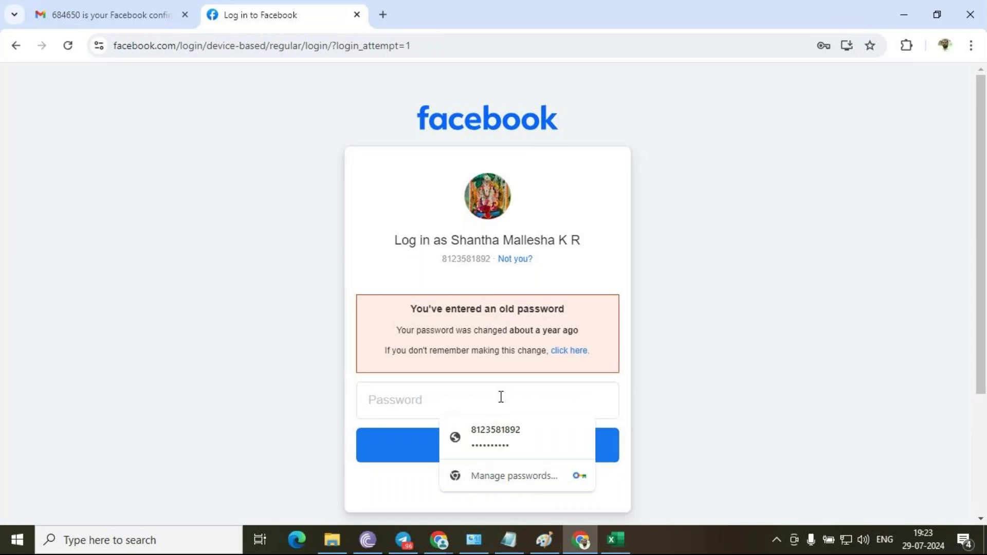
{"action": "type", "text": "••••••"}
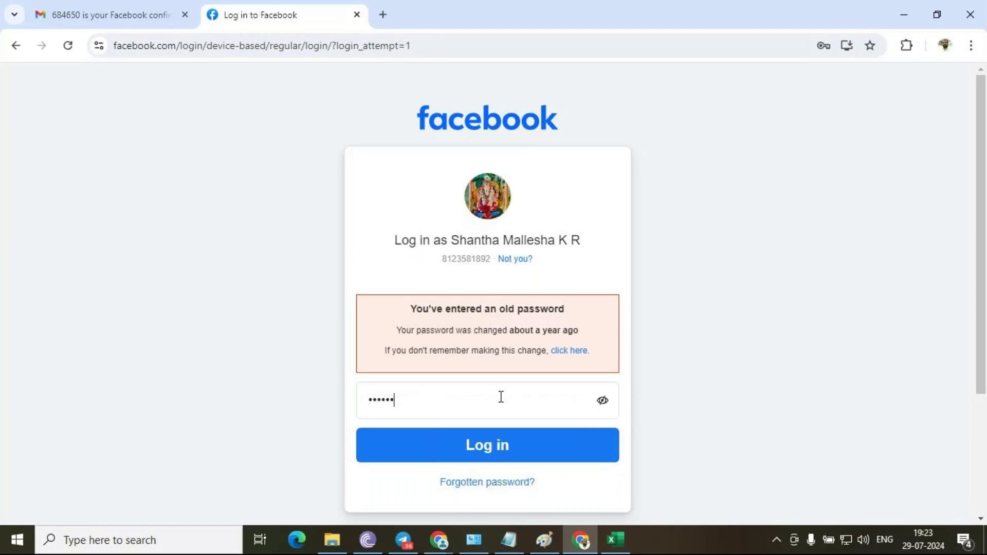
{"action": "type", "text": "••••••"}
{"action": "key", "text": "Return"}
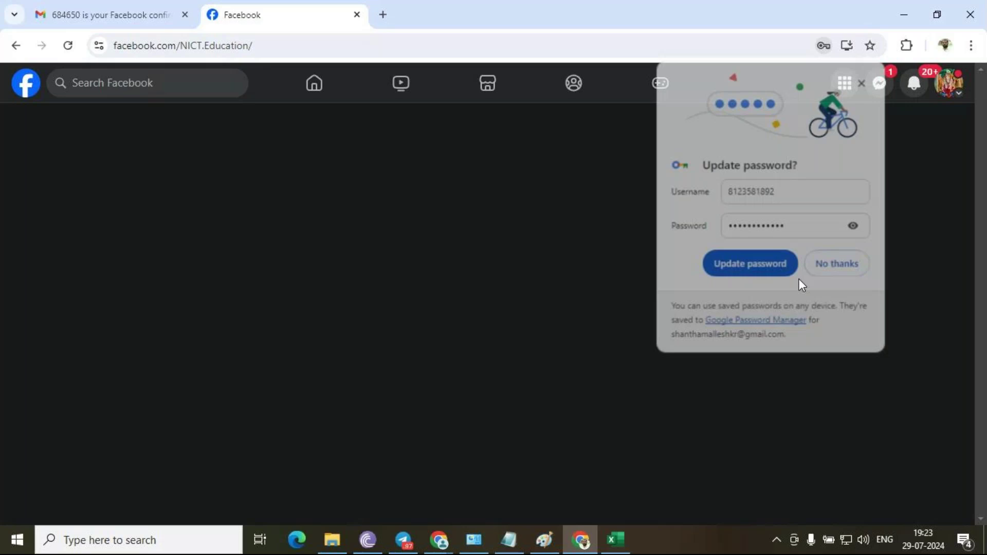
{"action": "left_click", "coordinate": [863, 81]}
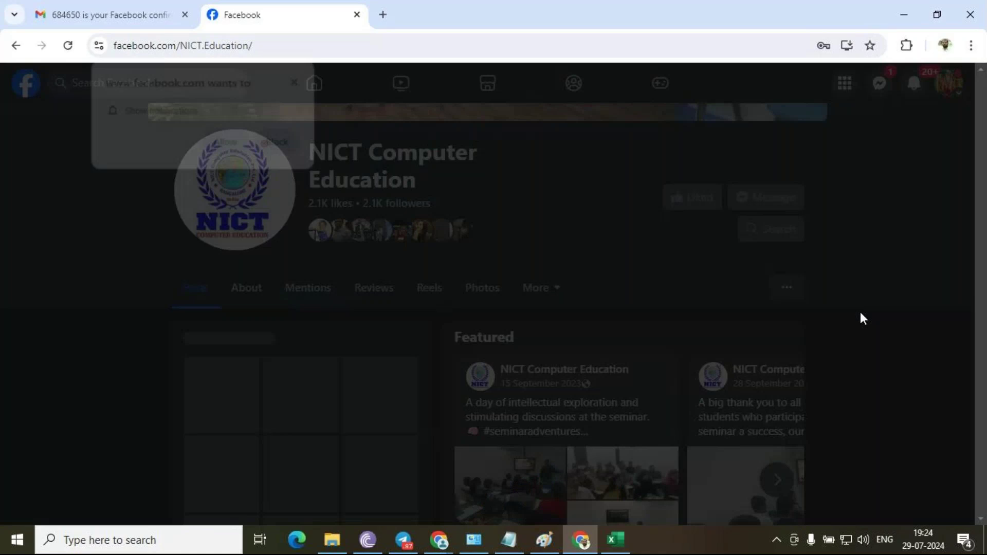
{"action": "left_click", "coordinate": [228, 142]}
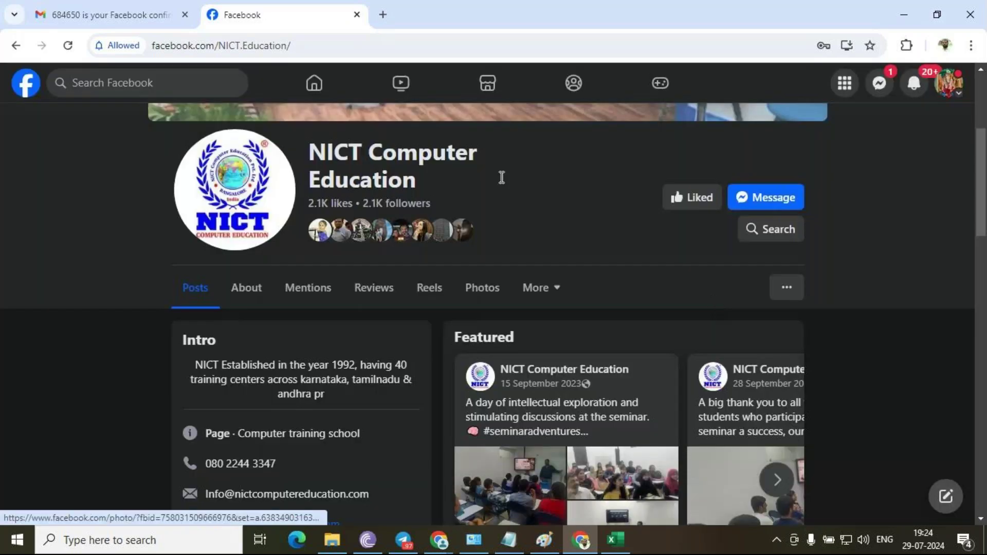
- Scroll to the top, open the NICT Computer Education cover photo, then scroll down to the tabs row
{"action": "scroll", "coordinate": [904, 250], "scroll_direction": "up", "scroll_amount": 3}
{"action": "scroll", "coordinate": [905, 259], "scroll_direction": "up", "scroll_amount": 2}
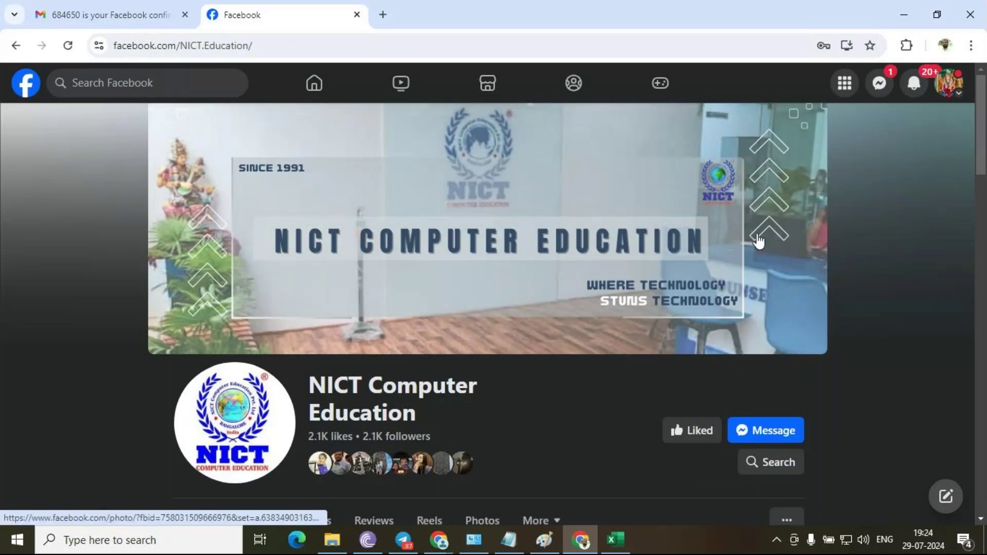
{"action": "left_click", "coordinate": [616, 209]}
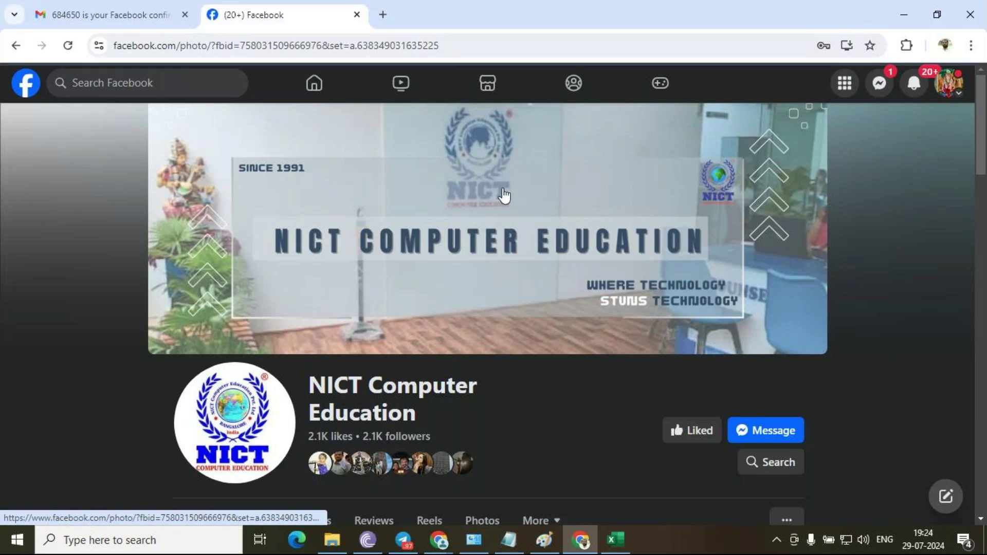
{"action": "scroll", "coordinate": [313, 375], "scroll_direction": "down", "scroll_amount": 3}
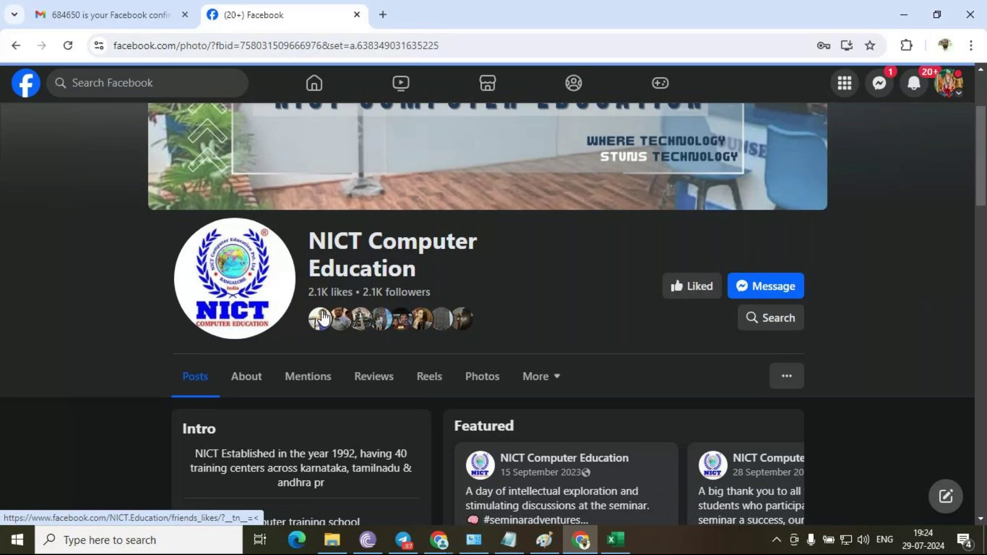
{"action": "scroll", "coordinate": [323, 318], "scroll_direction": "down", "scroll_amount": 3}
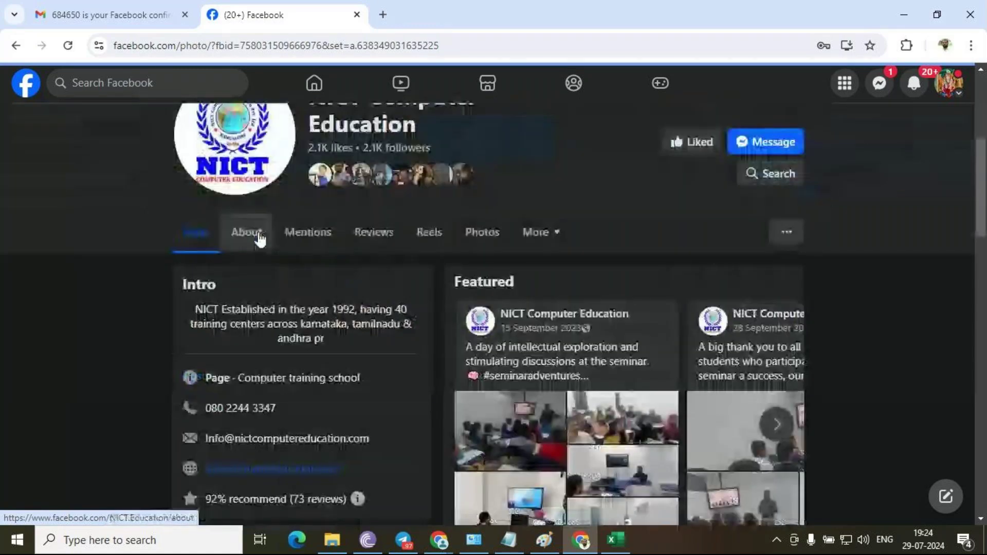
- Open the NICT Computer Education page's About section to review its details, then move on
{"action": "left_click", "coordinate": [258, 234]}
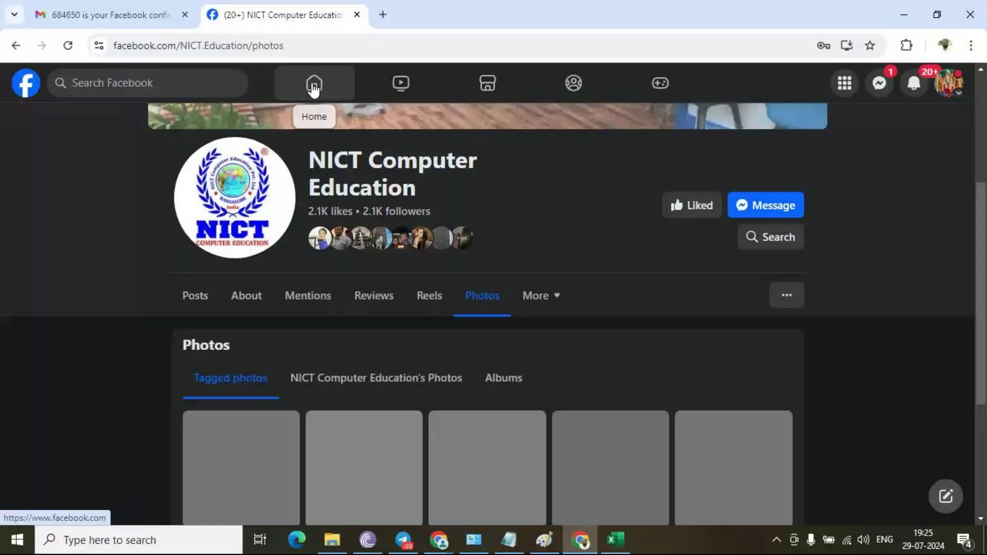
{"action": "left_click", "coordinate": [313, 87]}
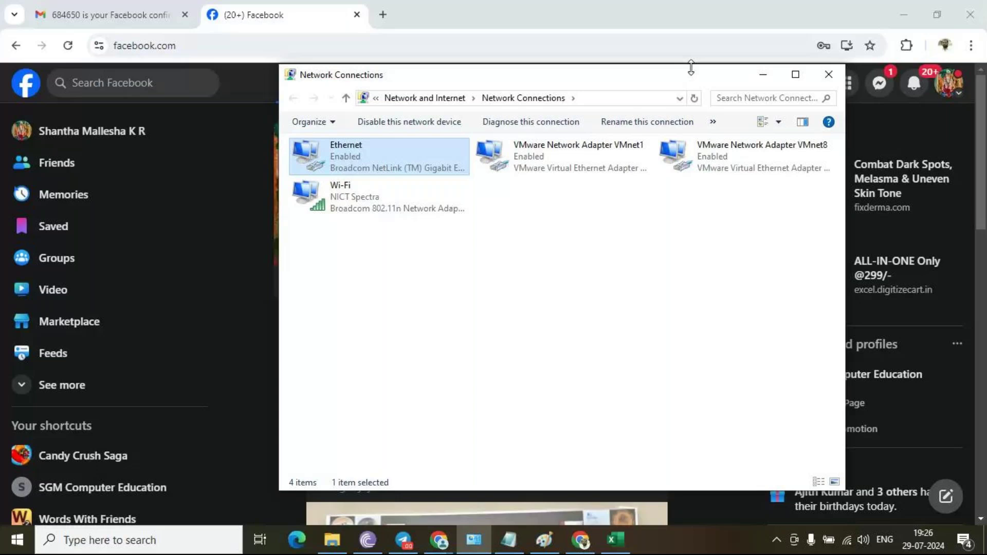
- Bring Chrome back in front and open the Facebook Friends page
{"action": "left_click", "coordinate": [216, 335]}
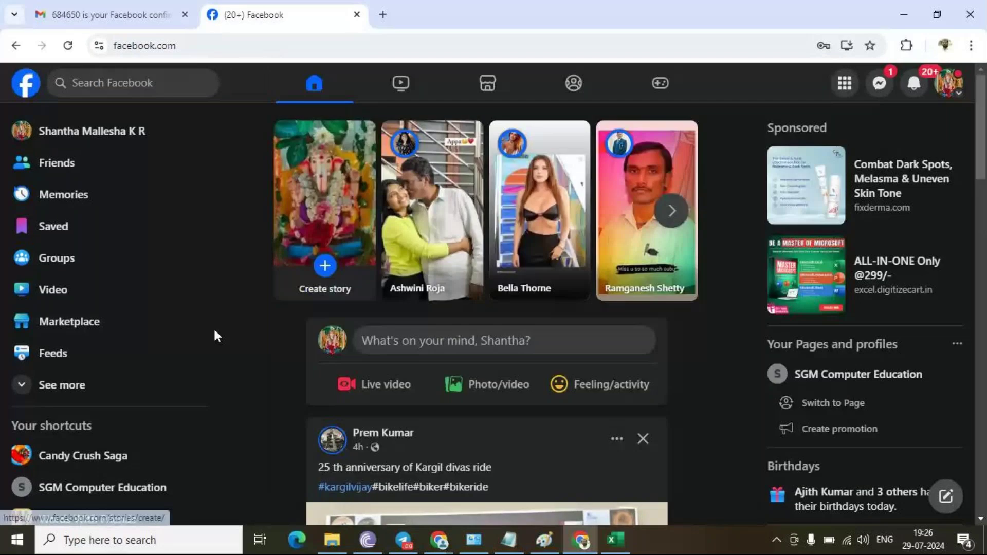
{"action": "left_click", "coordinate": [57, 162]}
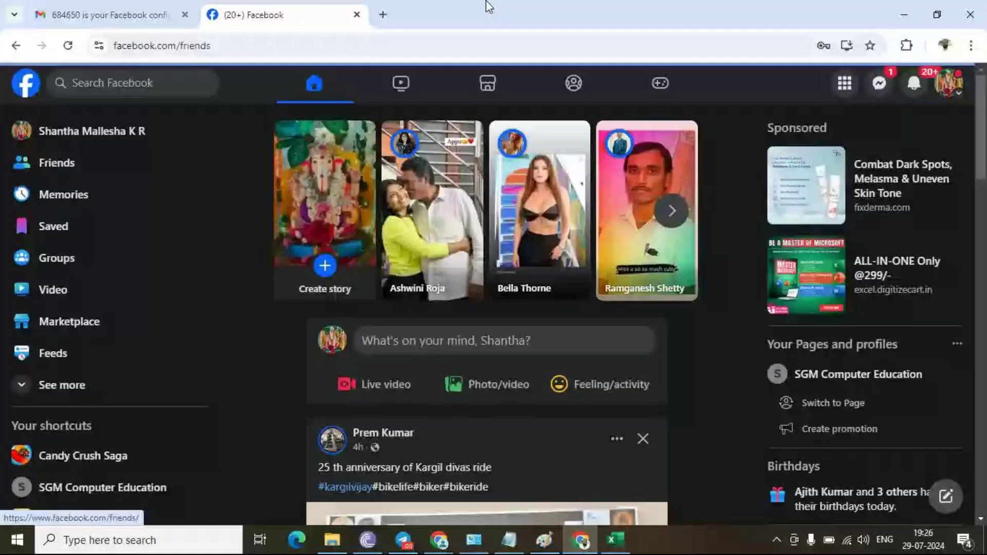
- Open a new blank browser tab, then switch back to the Paint notes canvas
{"action": "key", "text": "ctrl+t"}
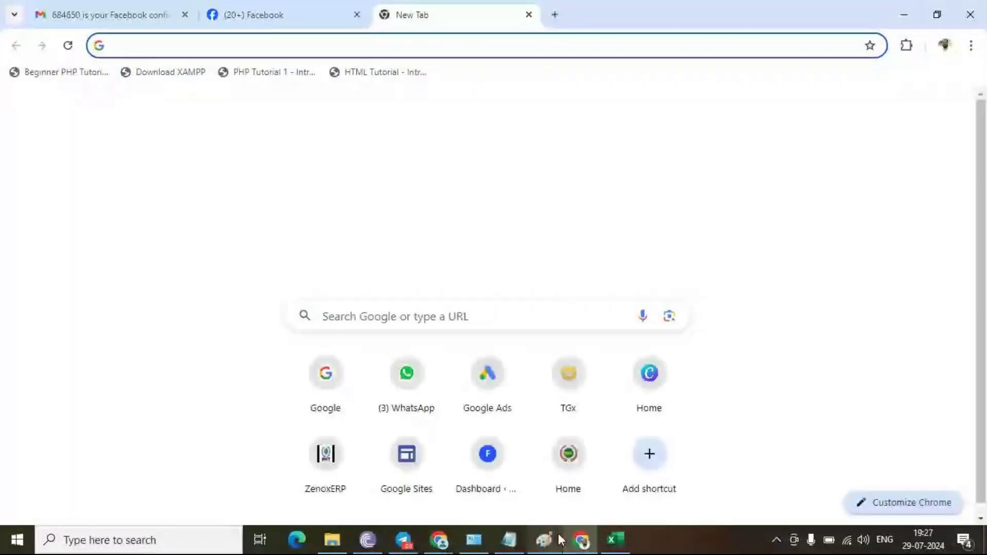
{"action": "left_click", "coordinate": [559, 539]}
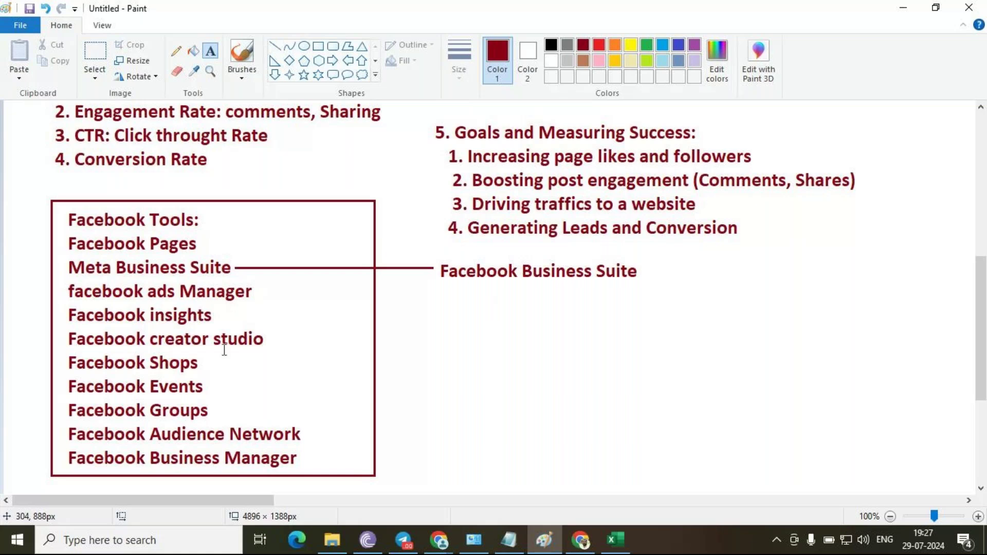
{"action": "scroll", "coordinate": [762, 292], "scroll_direction": "up", "scroll_amount": 7}
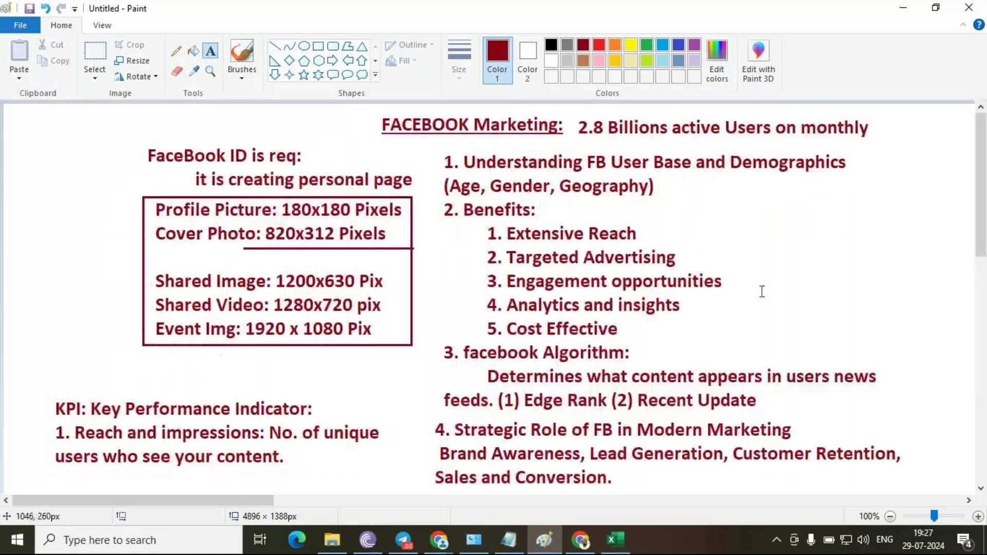
{"action": "scroll", "coordinate": [832, 304], "scroll_direction": "down", "scroll_amount": 7}
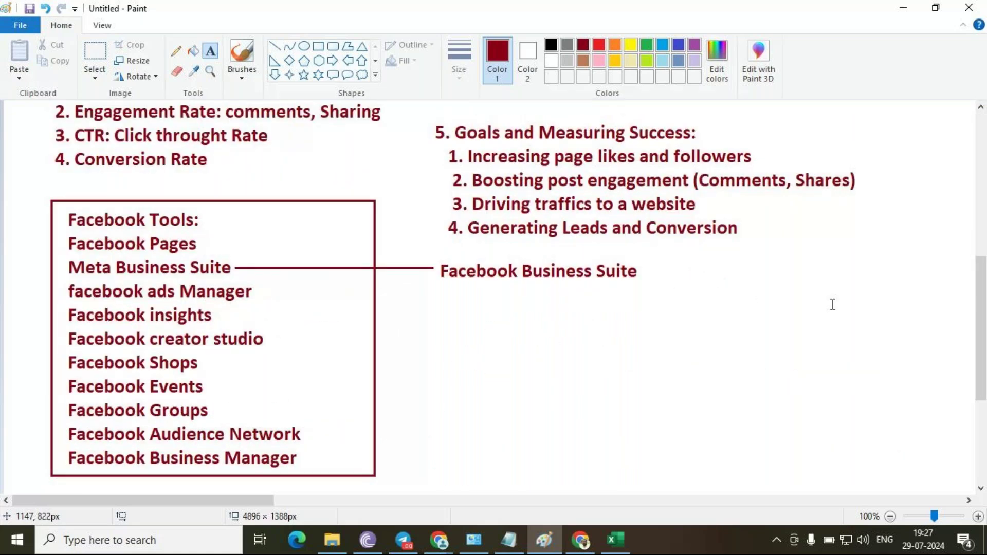
{"action": "scroll", "coordinate": [204, 205], "scroll_direction": "up", "scroll_amount": 7}
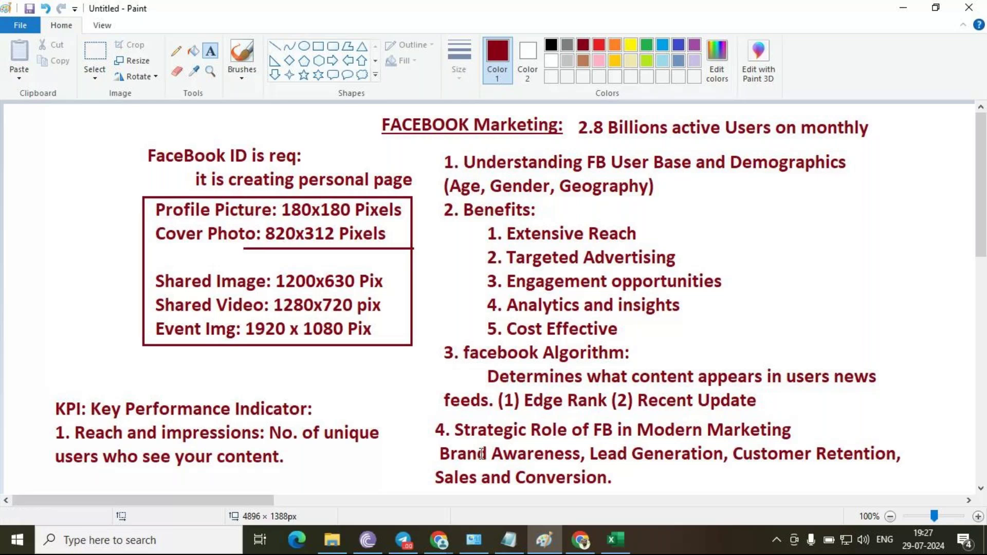
{"action": "left_click", "coordinate": [580, 539]}
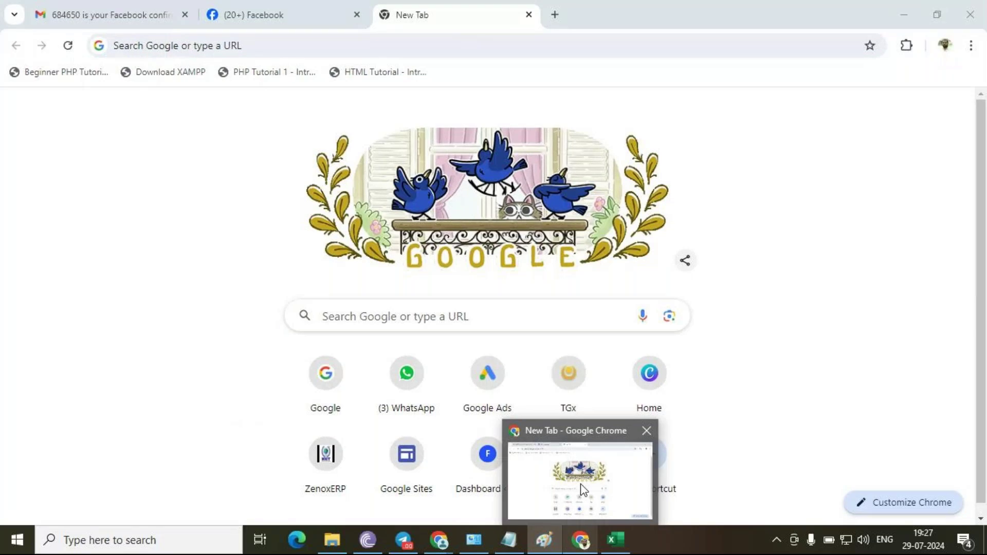
{"action": "key", "text": "alt+Tab"}
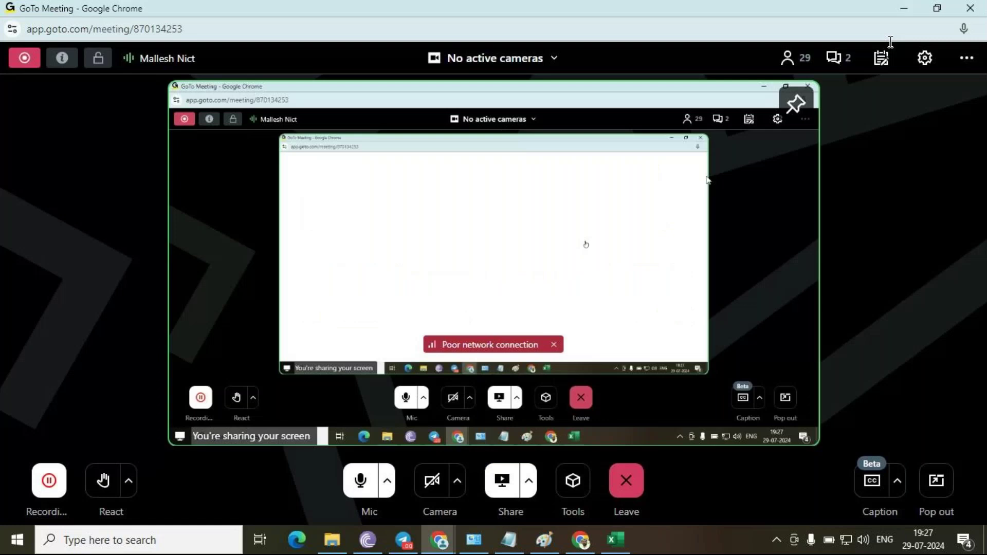
- Open GoTo Meeting's notes panel, then its chat to read the attendees' messages
{"action": "left_click", "coordinate": [881, 57]}
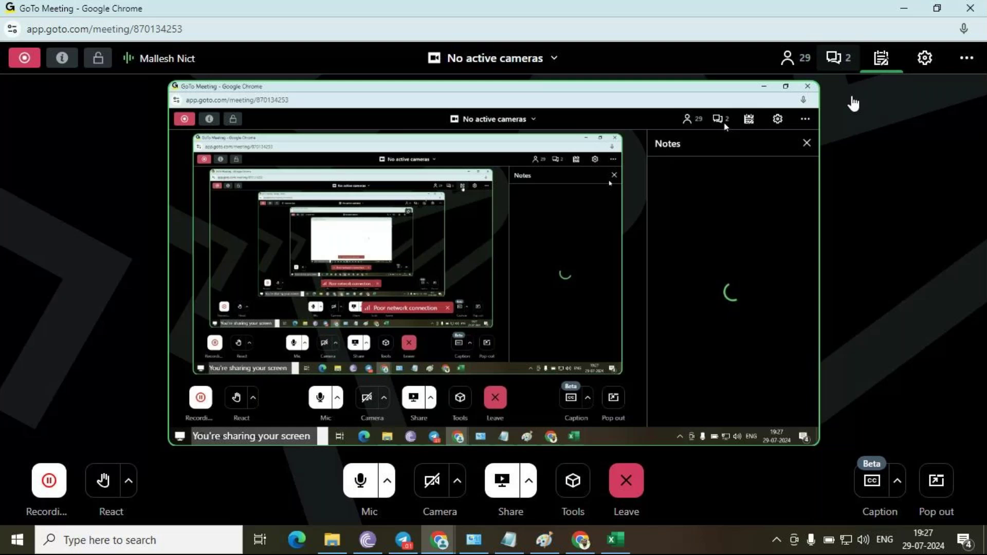
{"action": "left_click", "coordinate": [837, 58]}
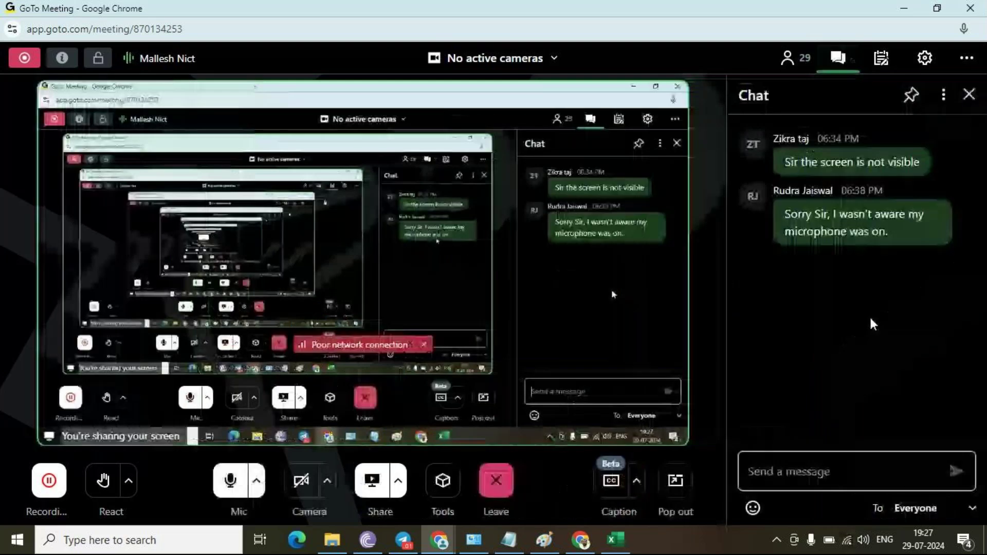
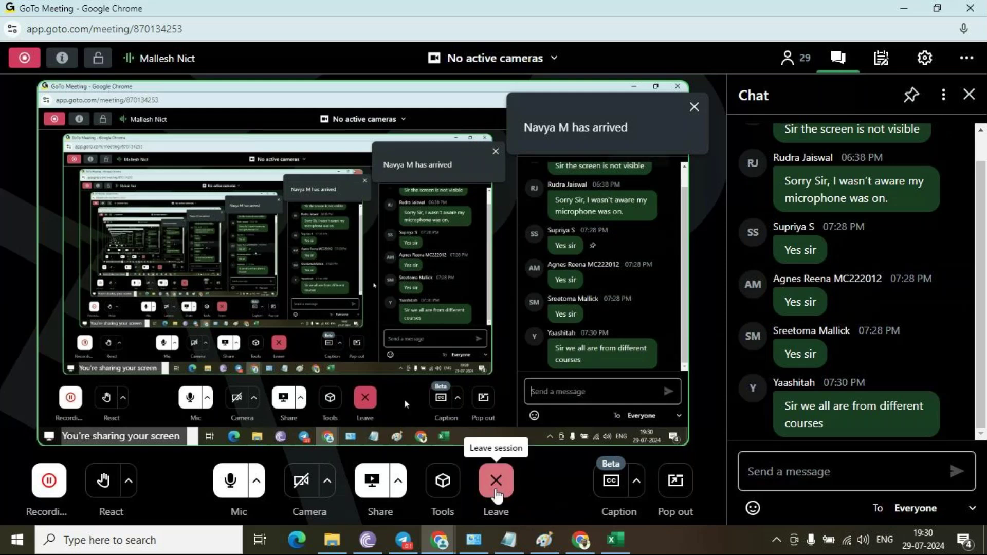
- Start leaving the meeting, bringing up the 'Leaving the session?' prompt to hand off the organizer role
{"action": "left_click", "coordinate": [494, 488]}
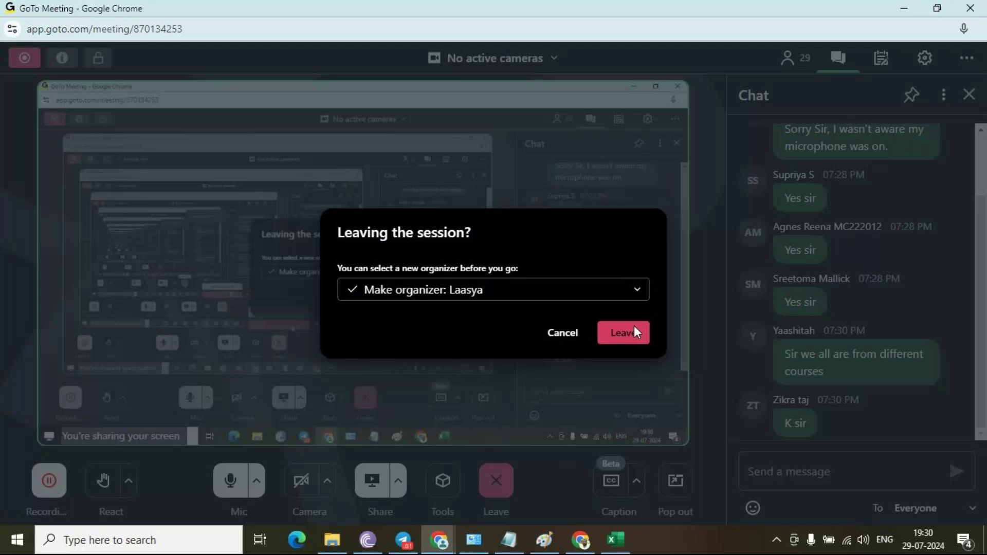